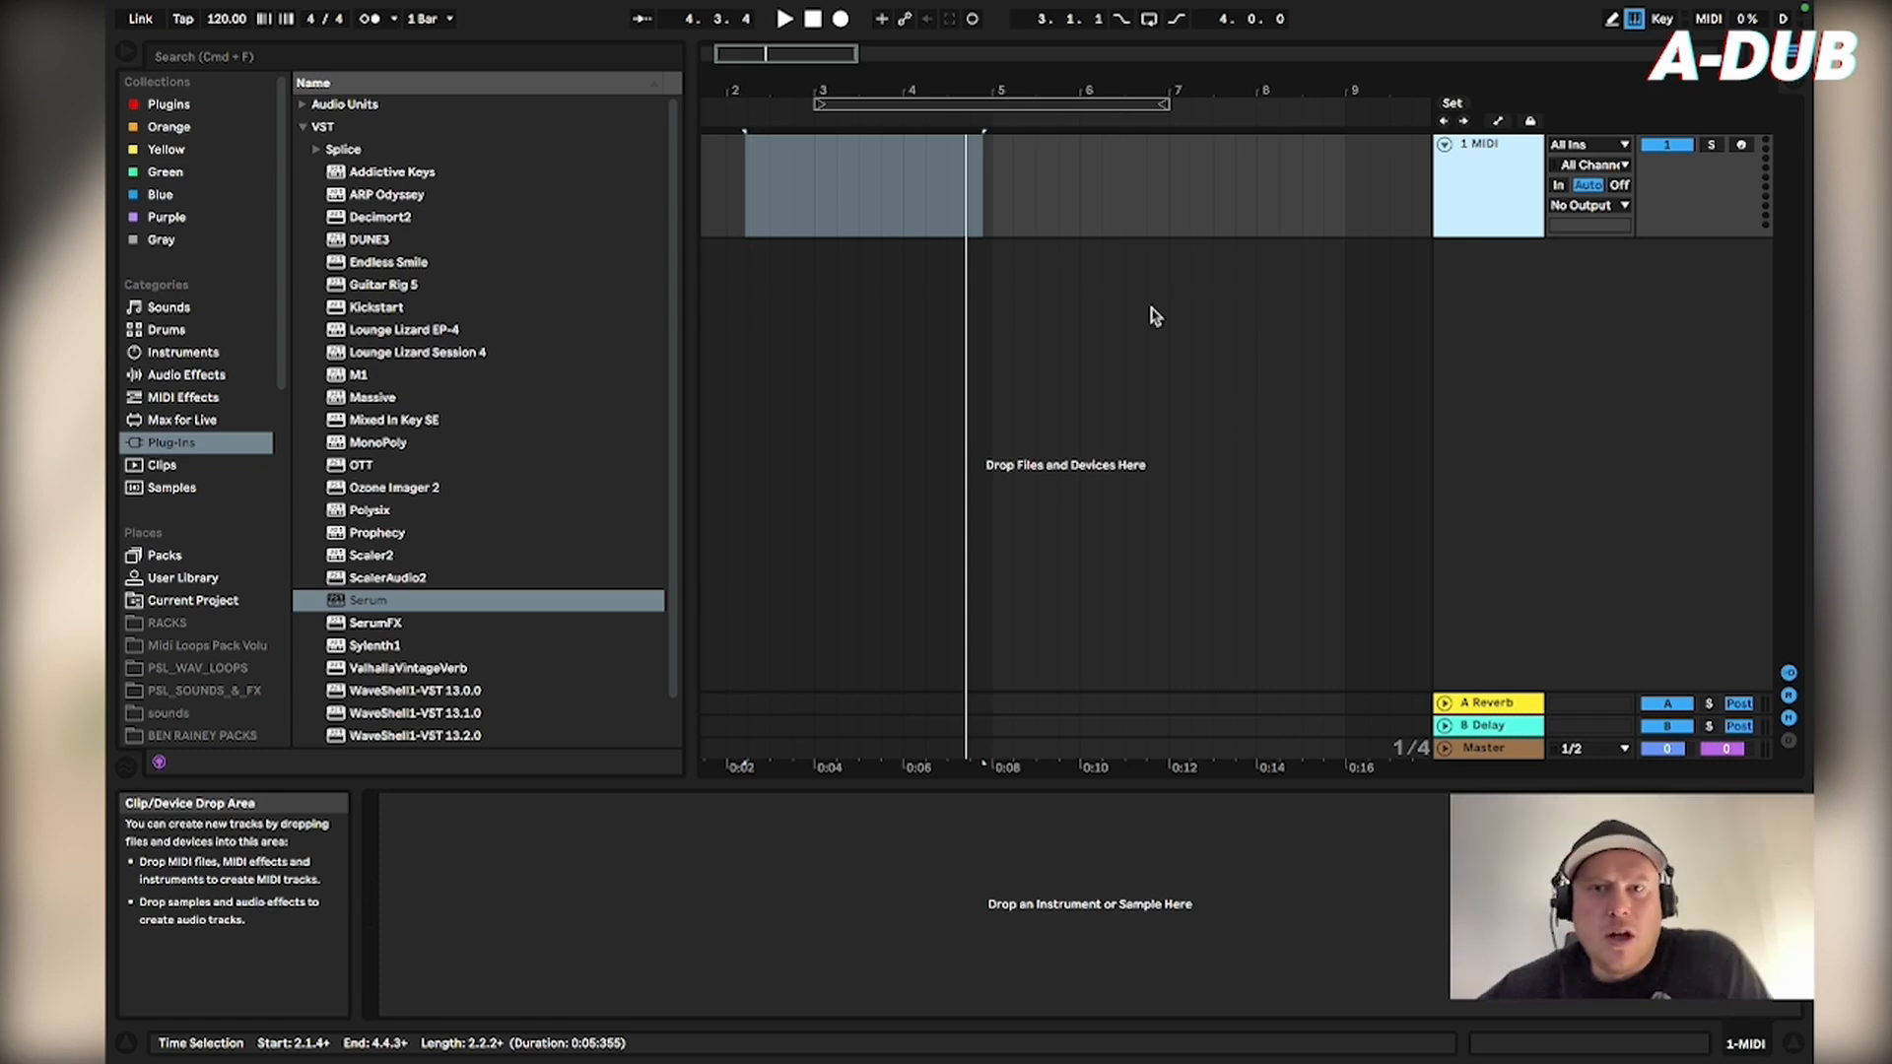
- Move the four-bar arrangement loop so that it starts at 1.1.1
{"action": "left_click_drag", "start_coordinate": [869, 100], "coordinate": [753, 103]}
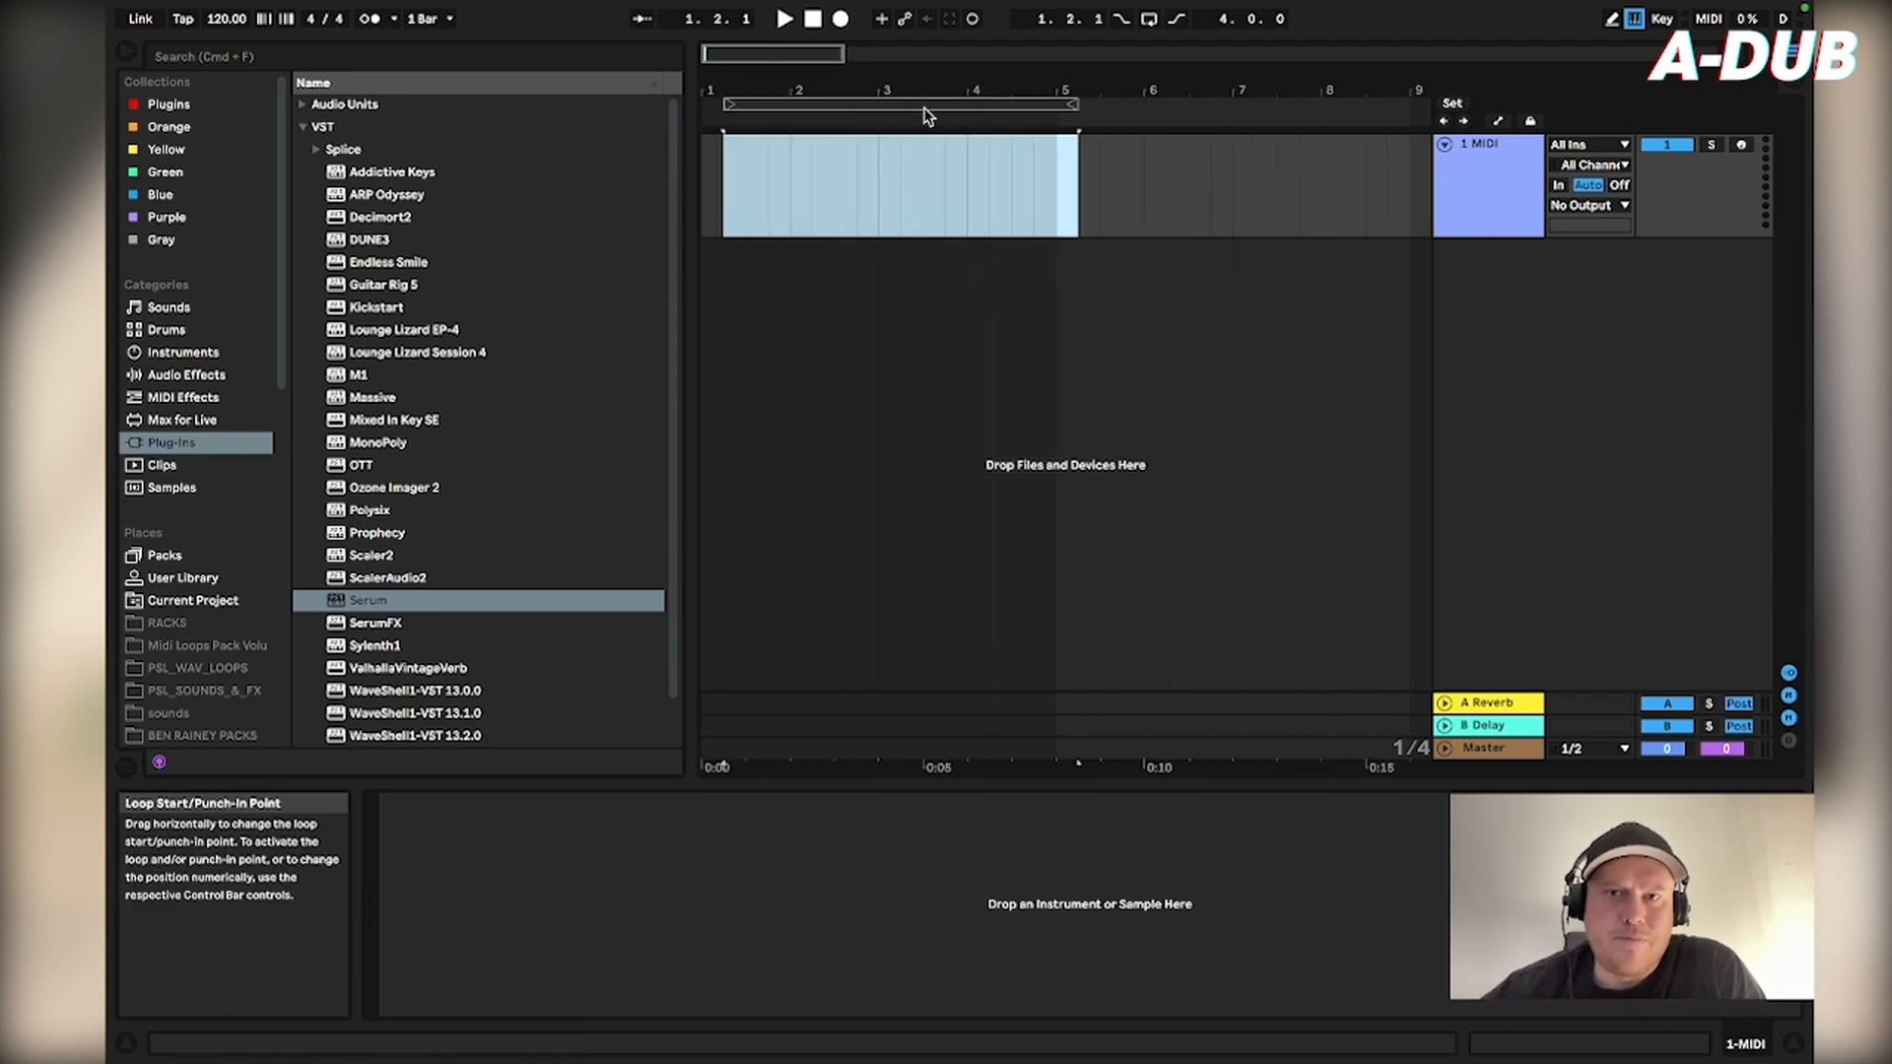
{"action": "left_click_drag", "start_coordinate": [924, 105], "coordinate": [902, 104]}
- Load an empty Drum Rack onto the MIDI track and select its C3 pad
{"action": "left_click", "coordinate": [208, 356]}
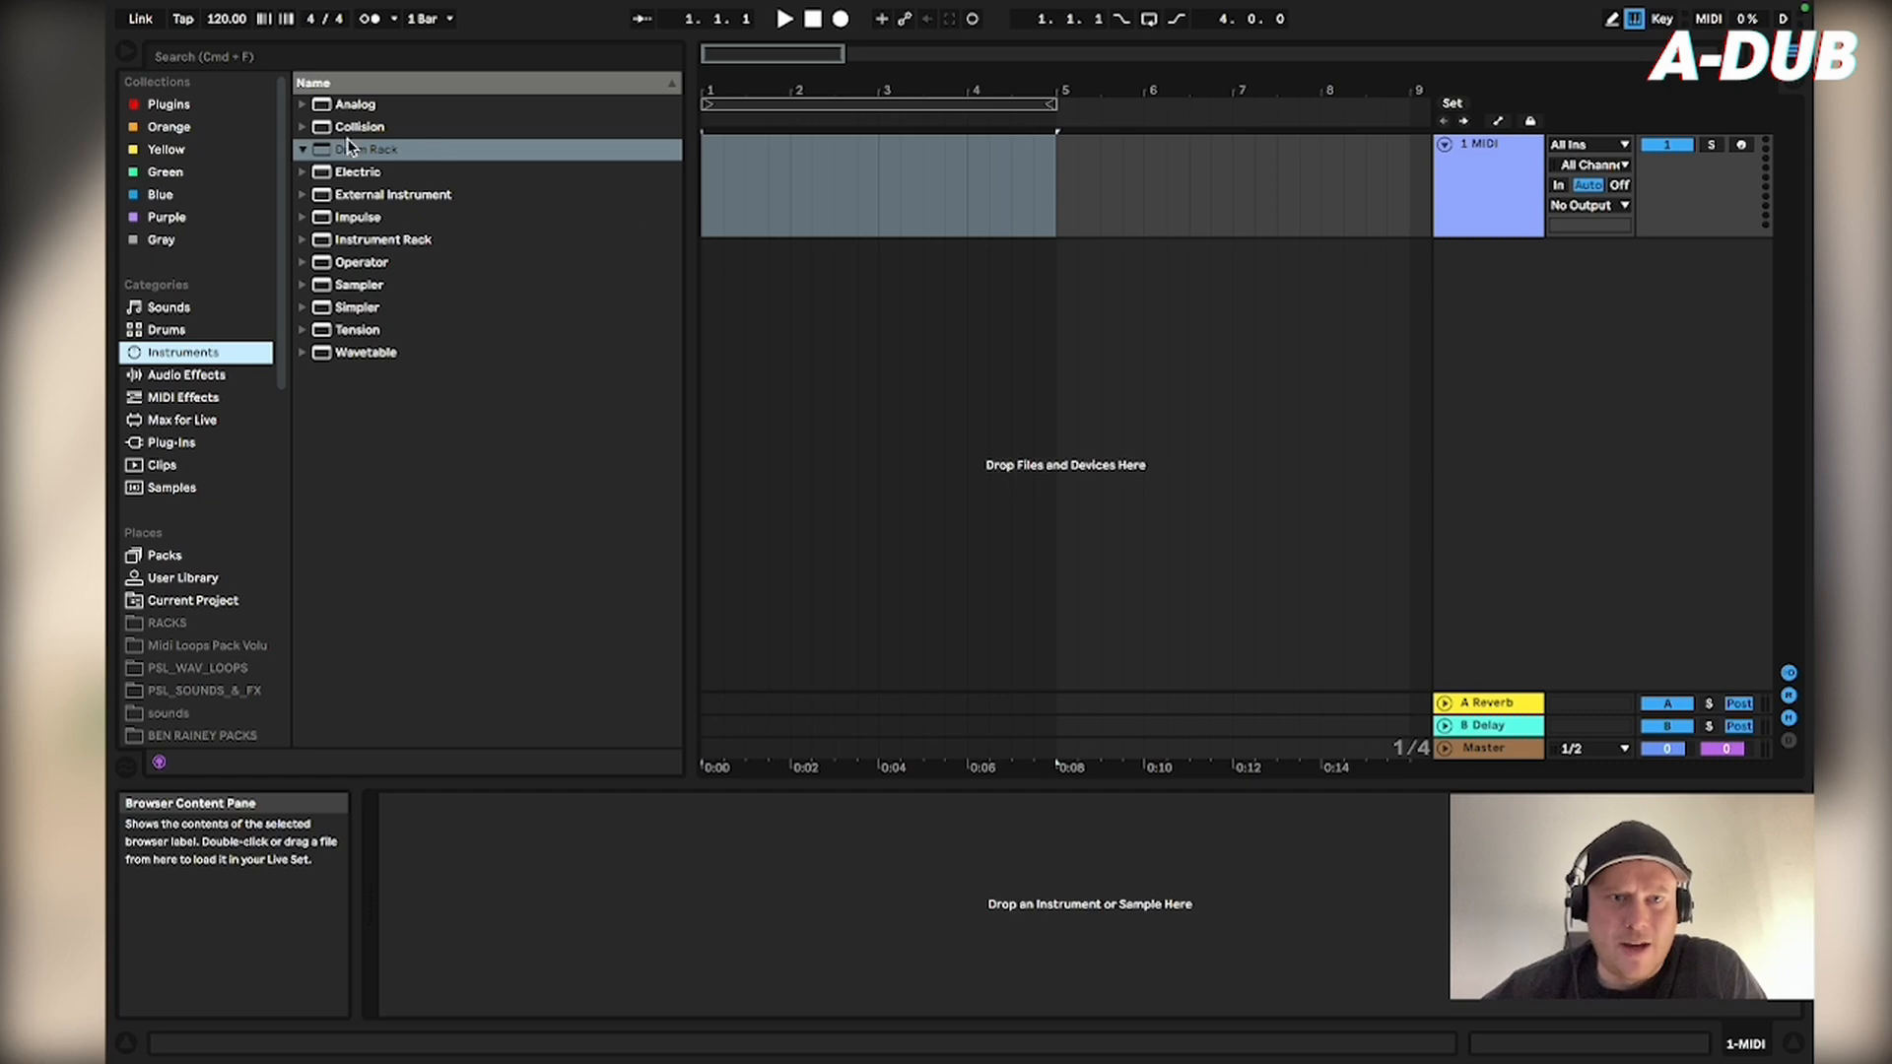
{"action": "left_click_drag", "start_coordinate": [345, 158], "coordinate": [1533, 205]}
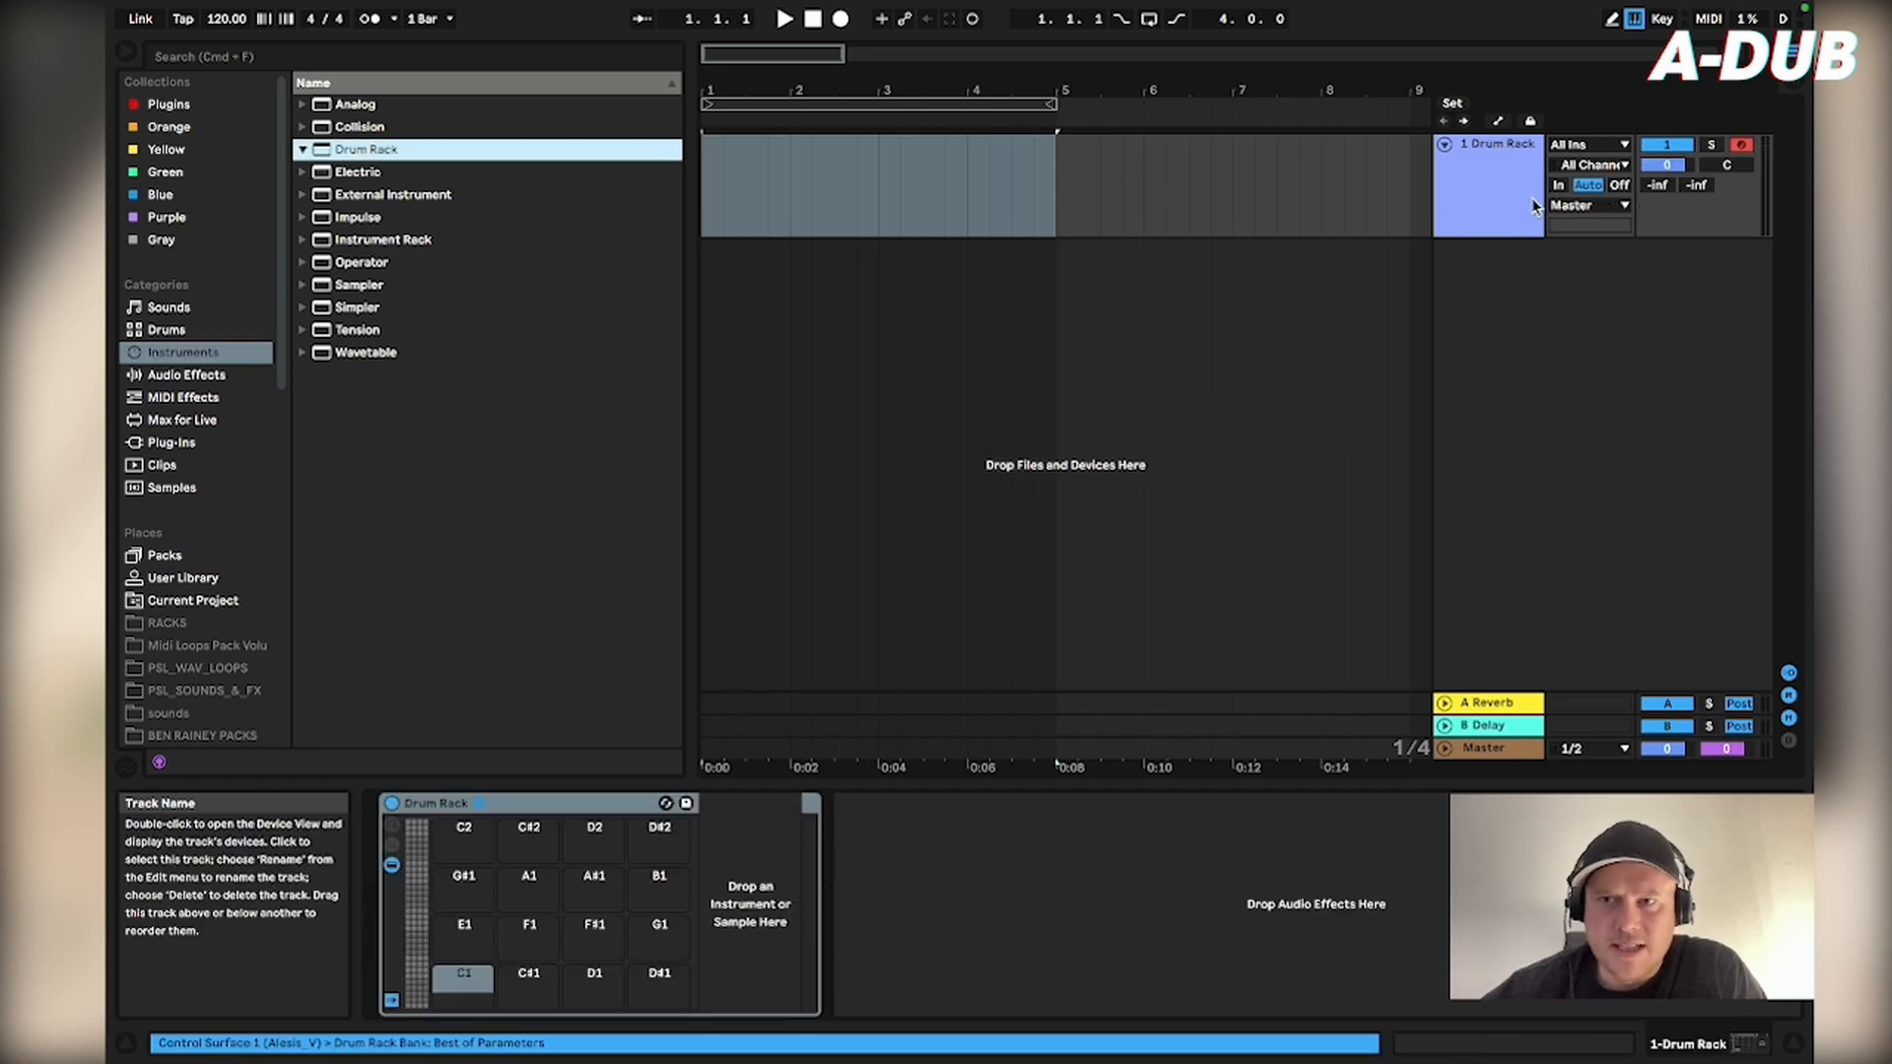
{"action": "left_click", "coordinate": [471, 840]}
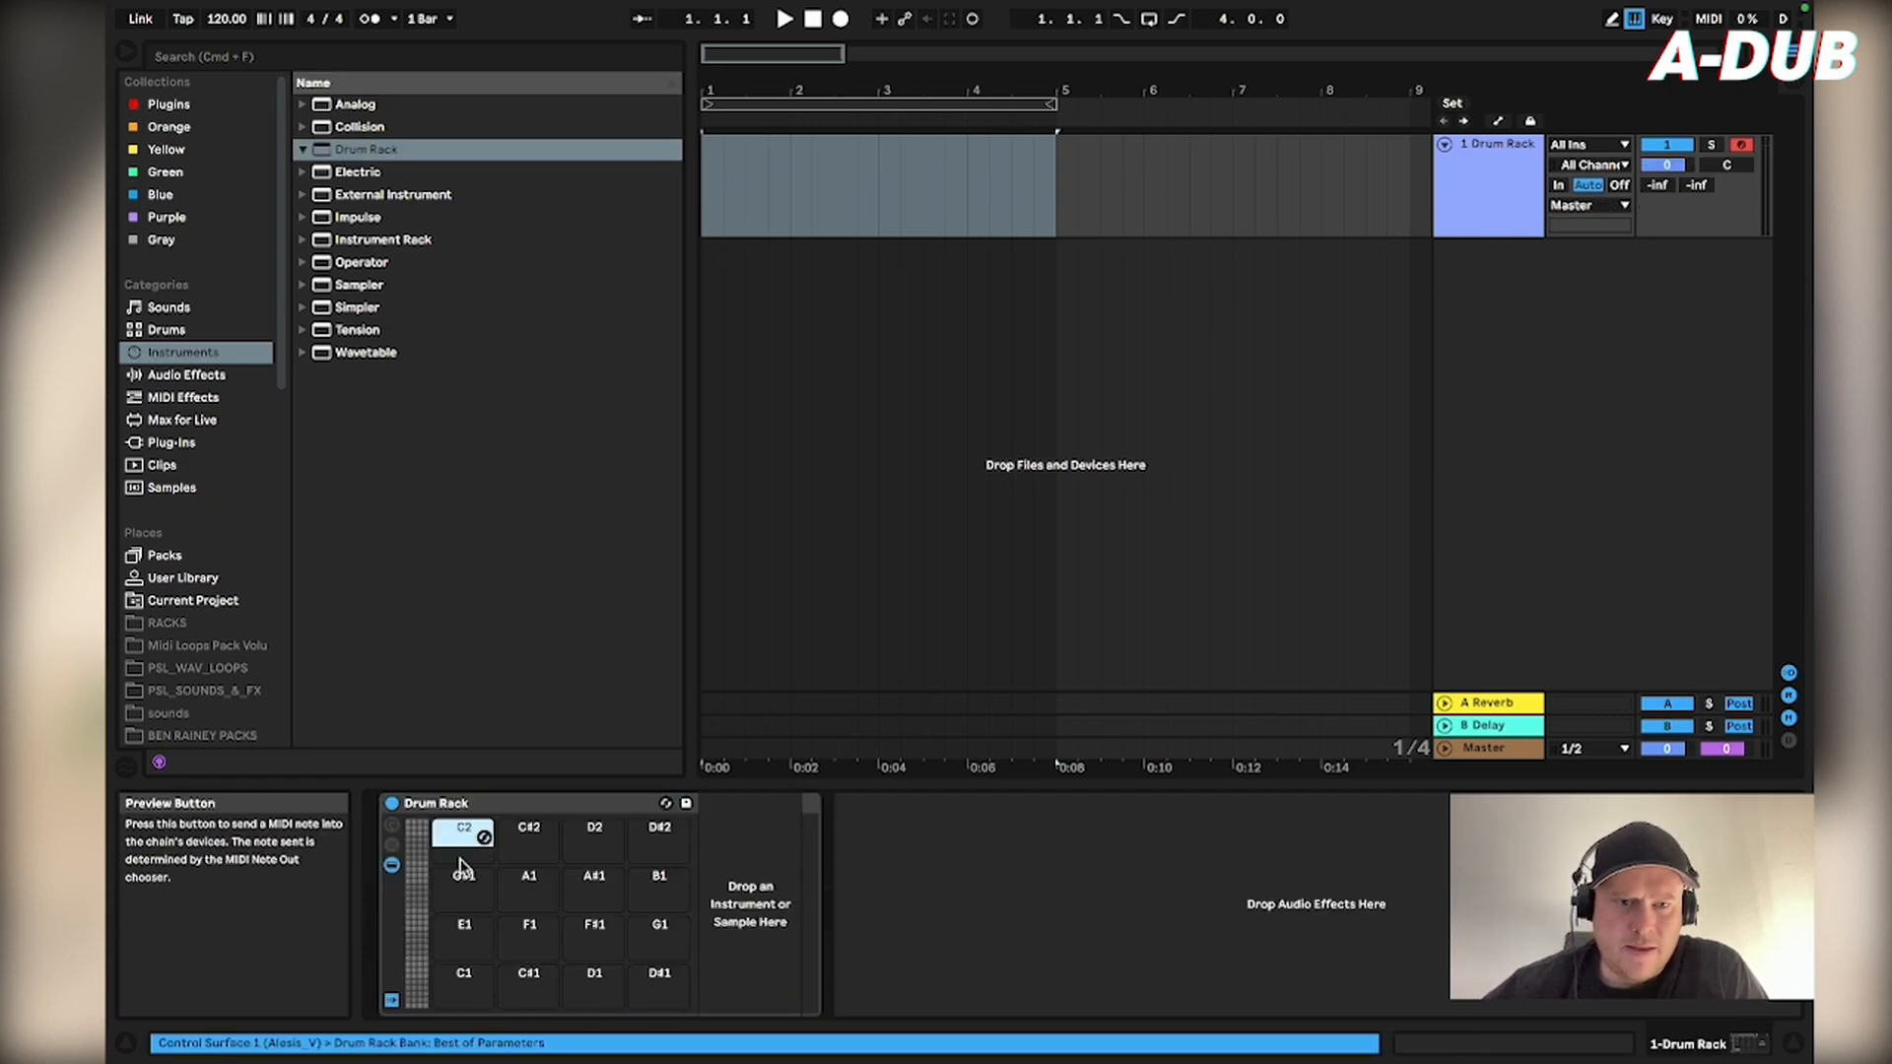
{"action": "left_click", "coordinate": [421, 917]}
{"action": "left_click", "coordinate": [465, 897]}
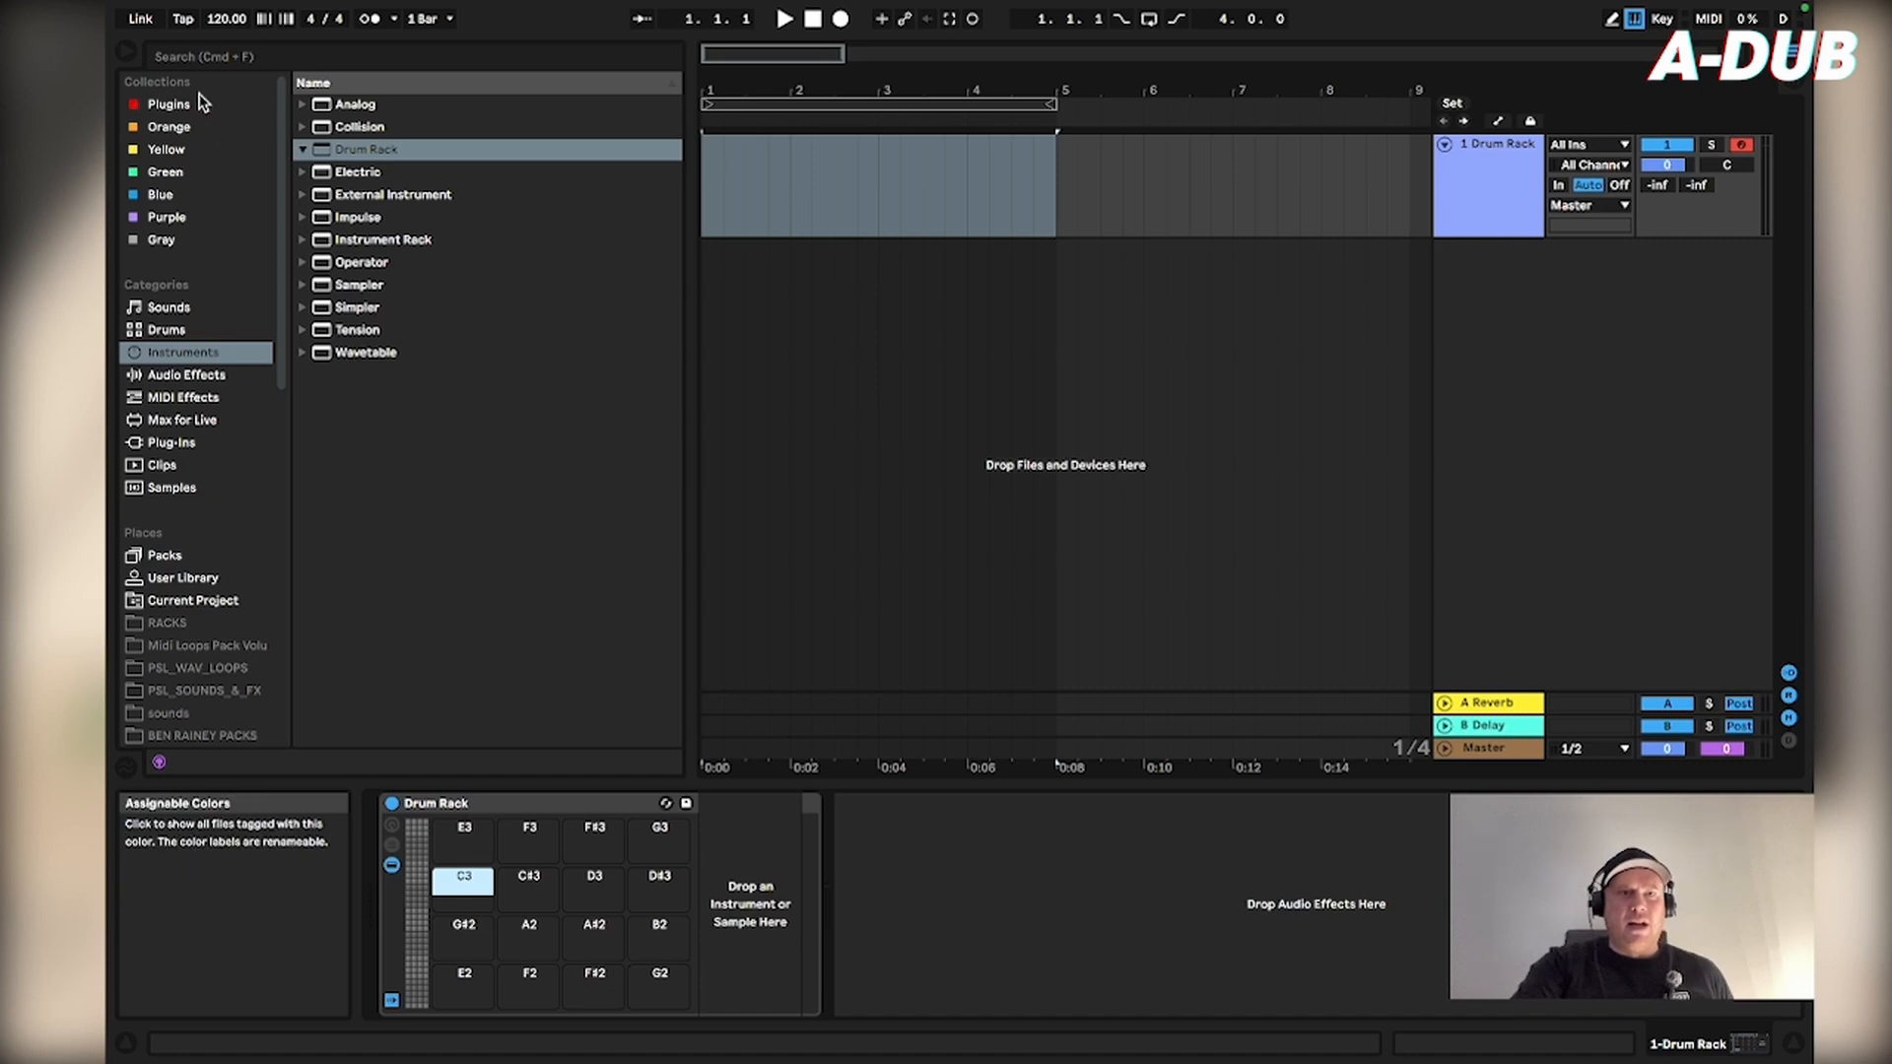
- Search the browser for "kick", audition the samples, and load YVA_Kick_15.wav onto the Drum Rack's C3 pad
{"action": "key", "text": "super+f"}
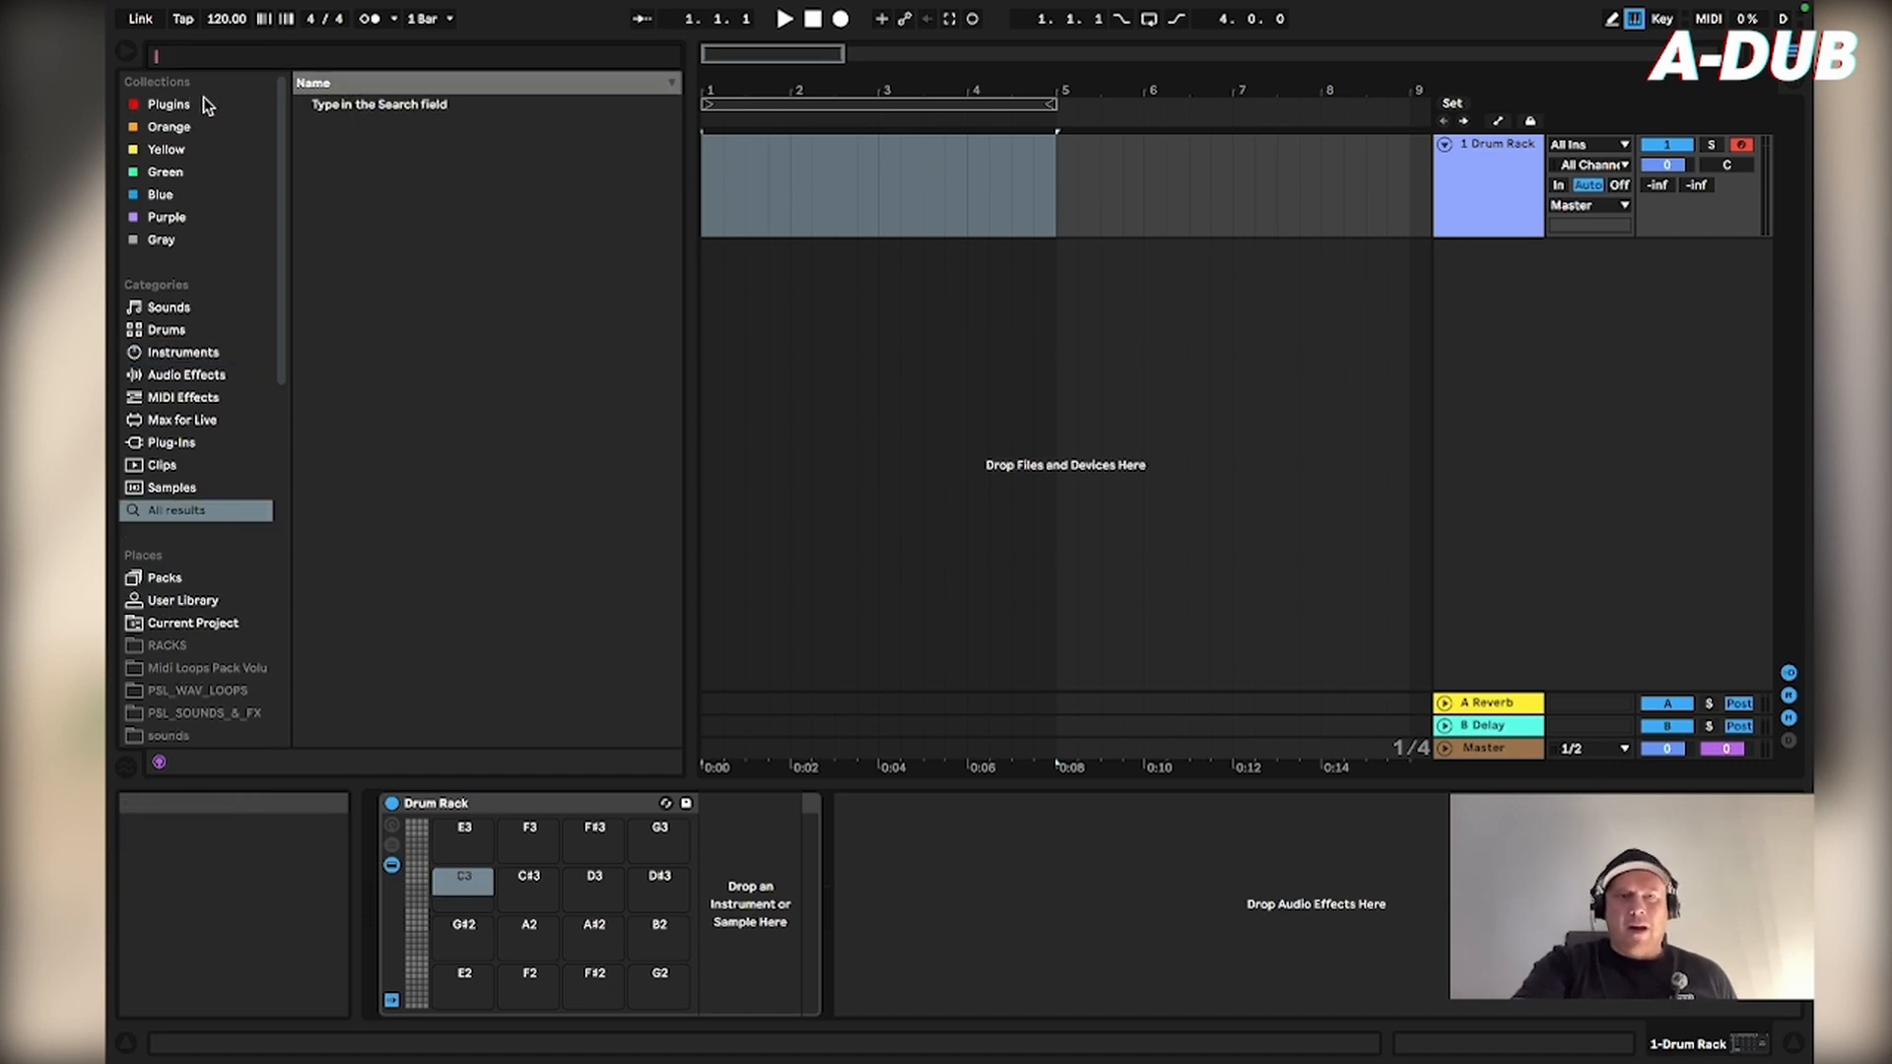
{"action": "type", "text": "kick"}
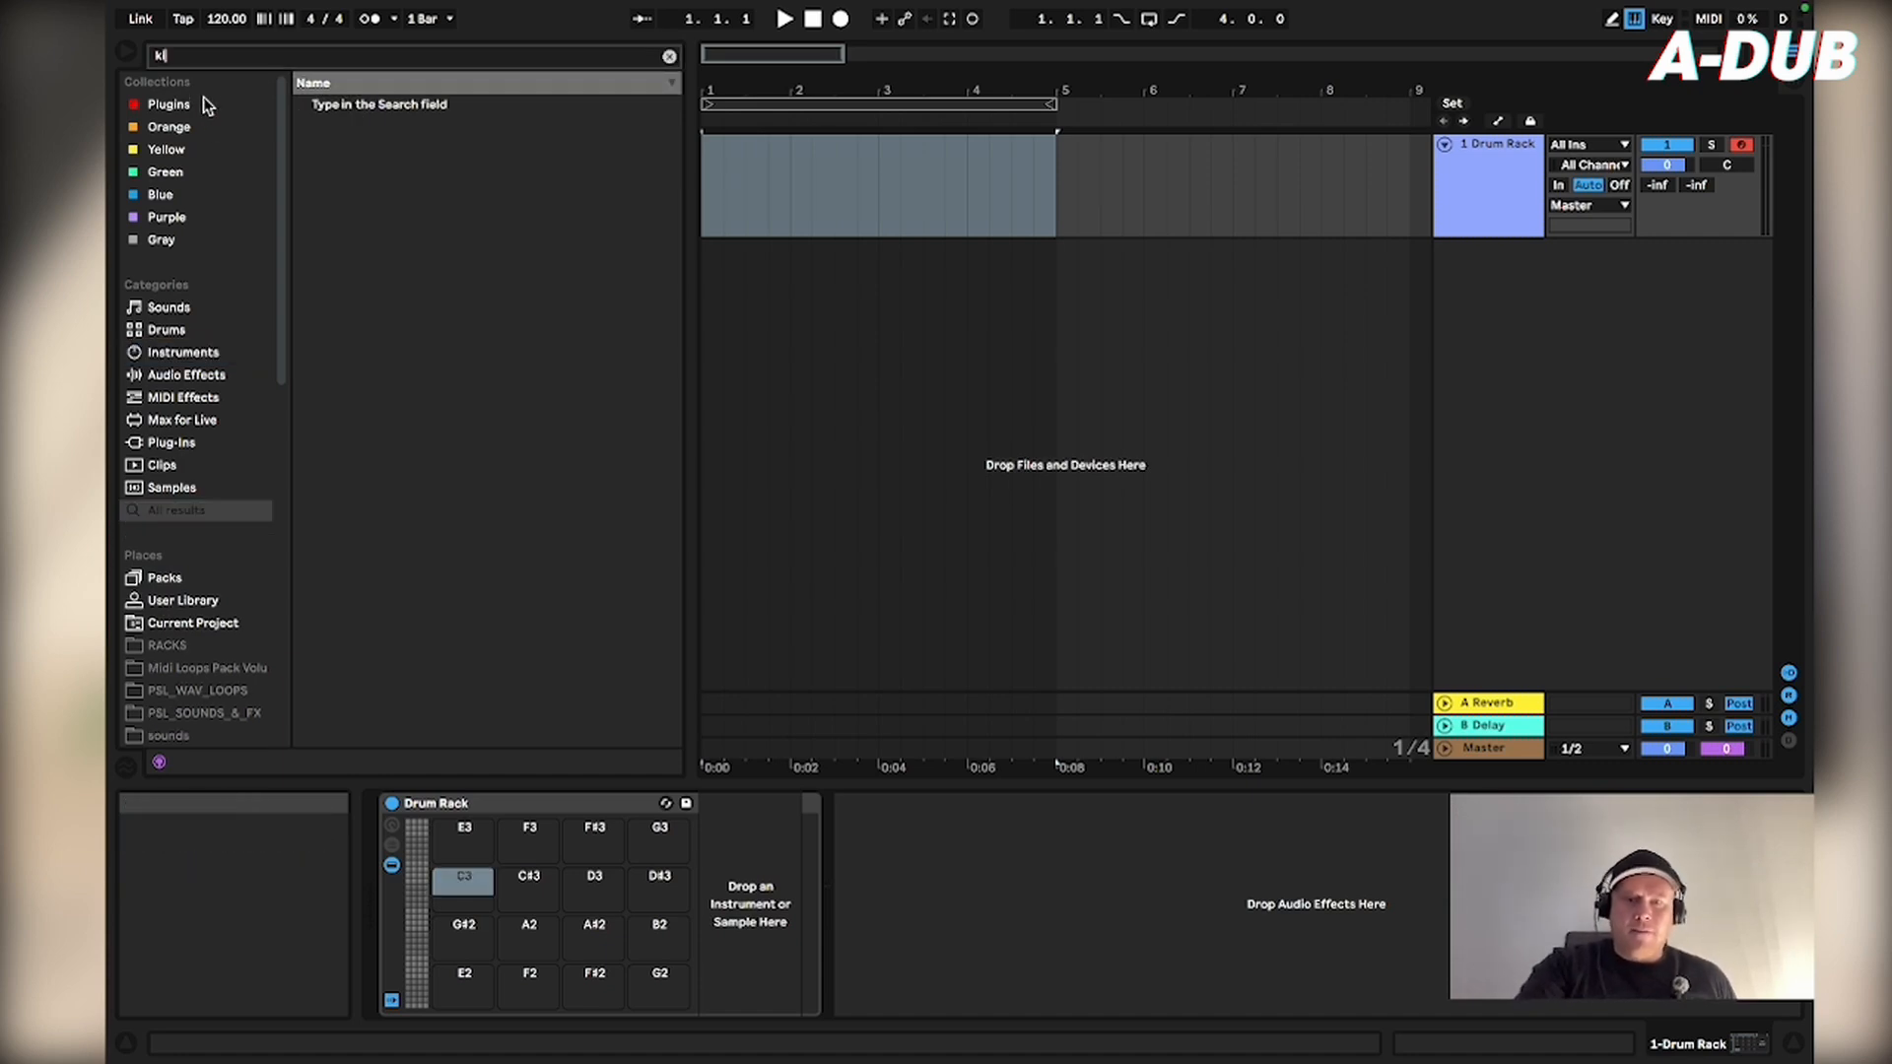
{"action": "left_click", "coordinate": [442, 196]}
{"action": "key", "text": "Down"}
{"action": "key", "text": "Down"}
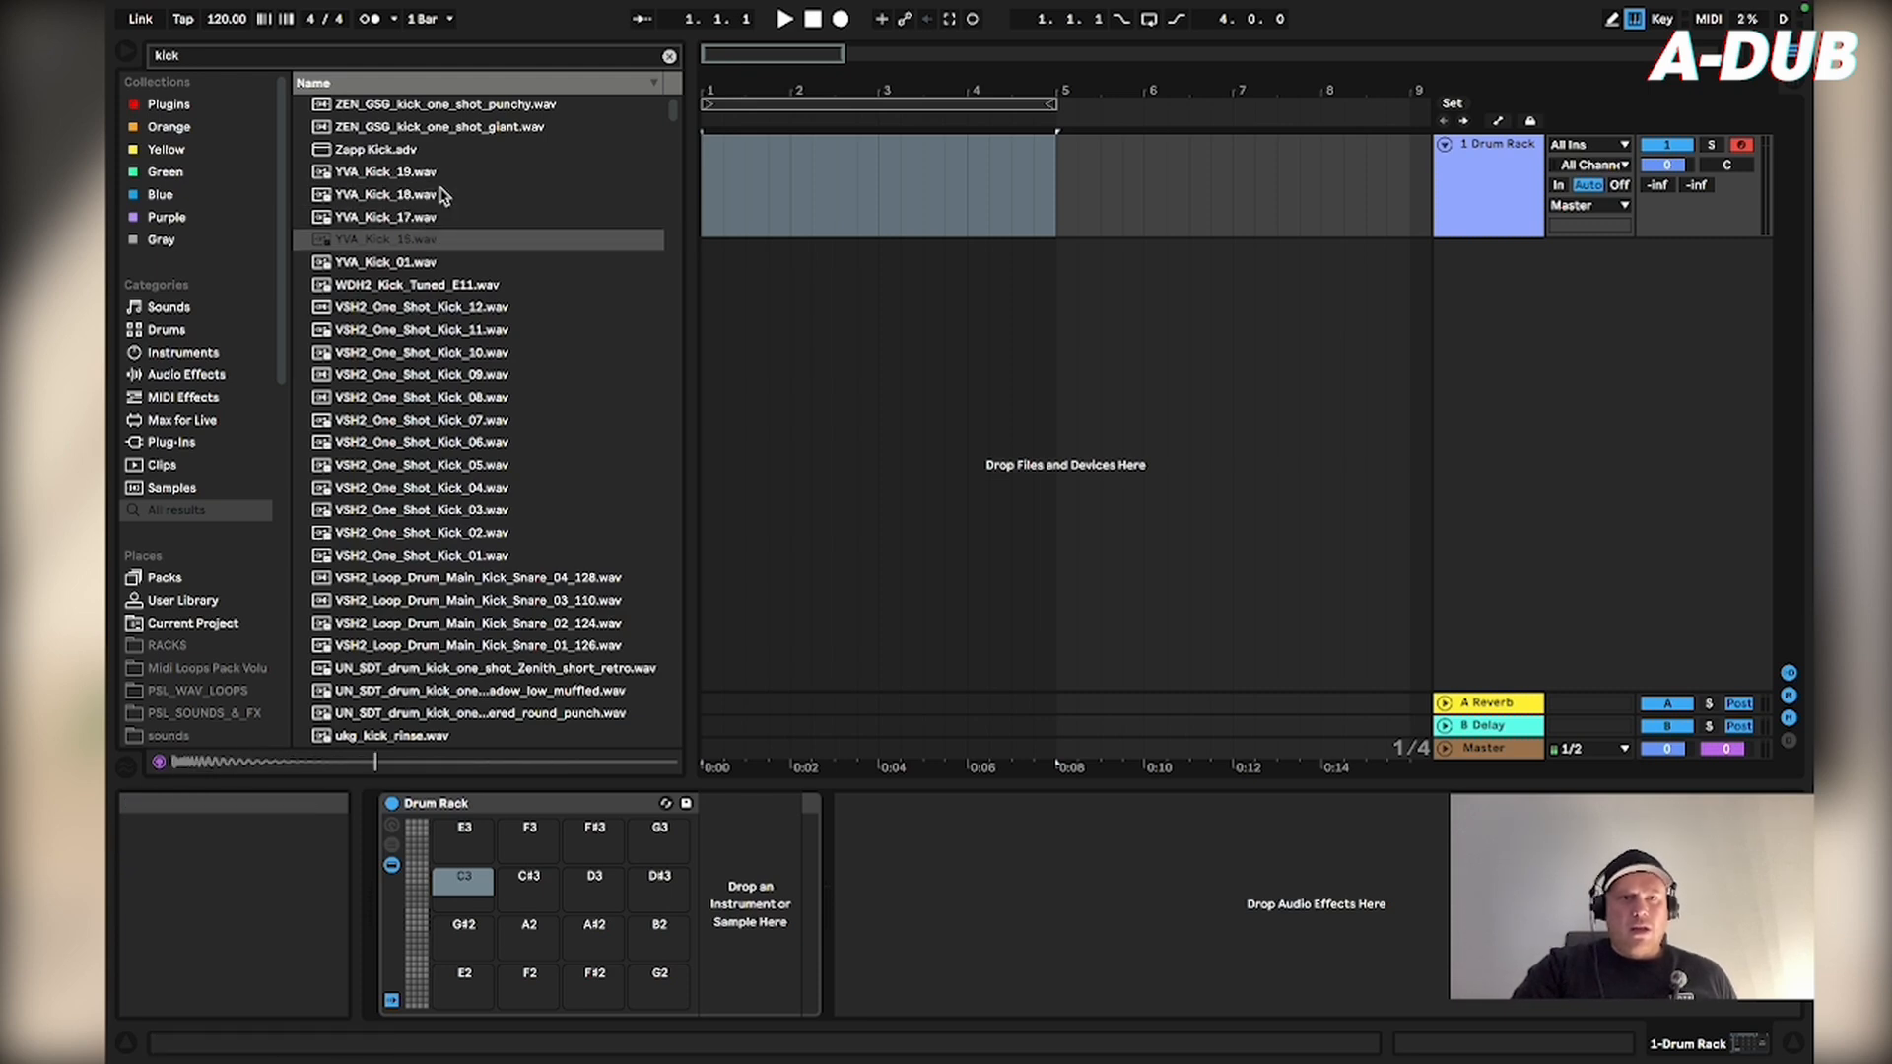
{"action": "left_click_drag", "start_coordinate": [404, 248], "coordinate": [475, 892]}
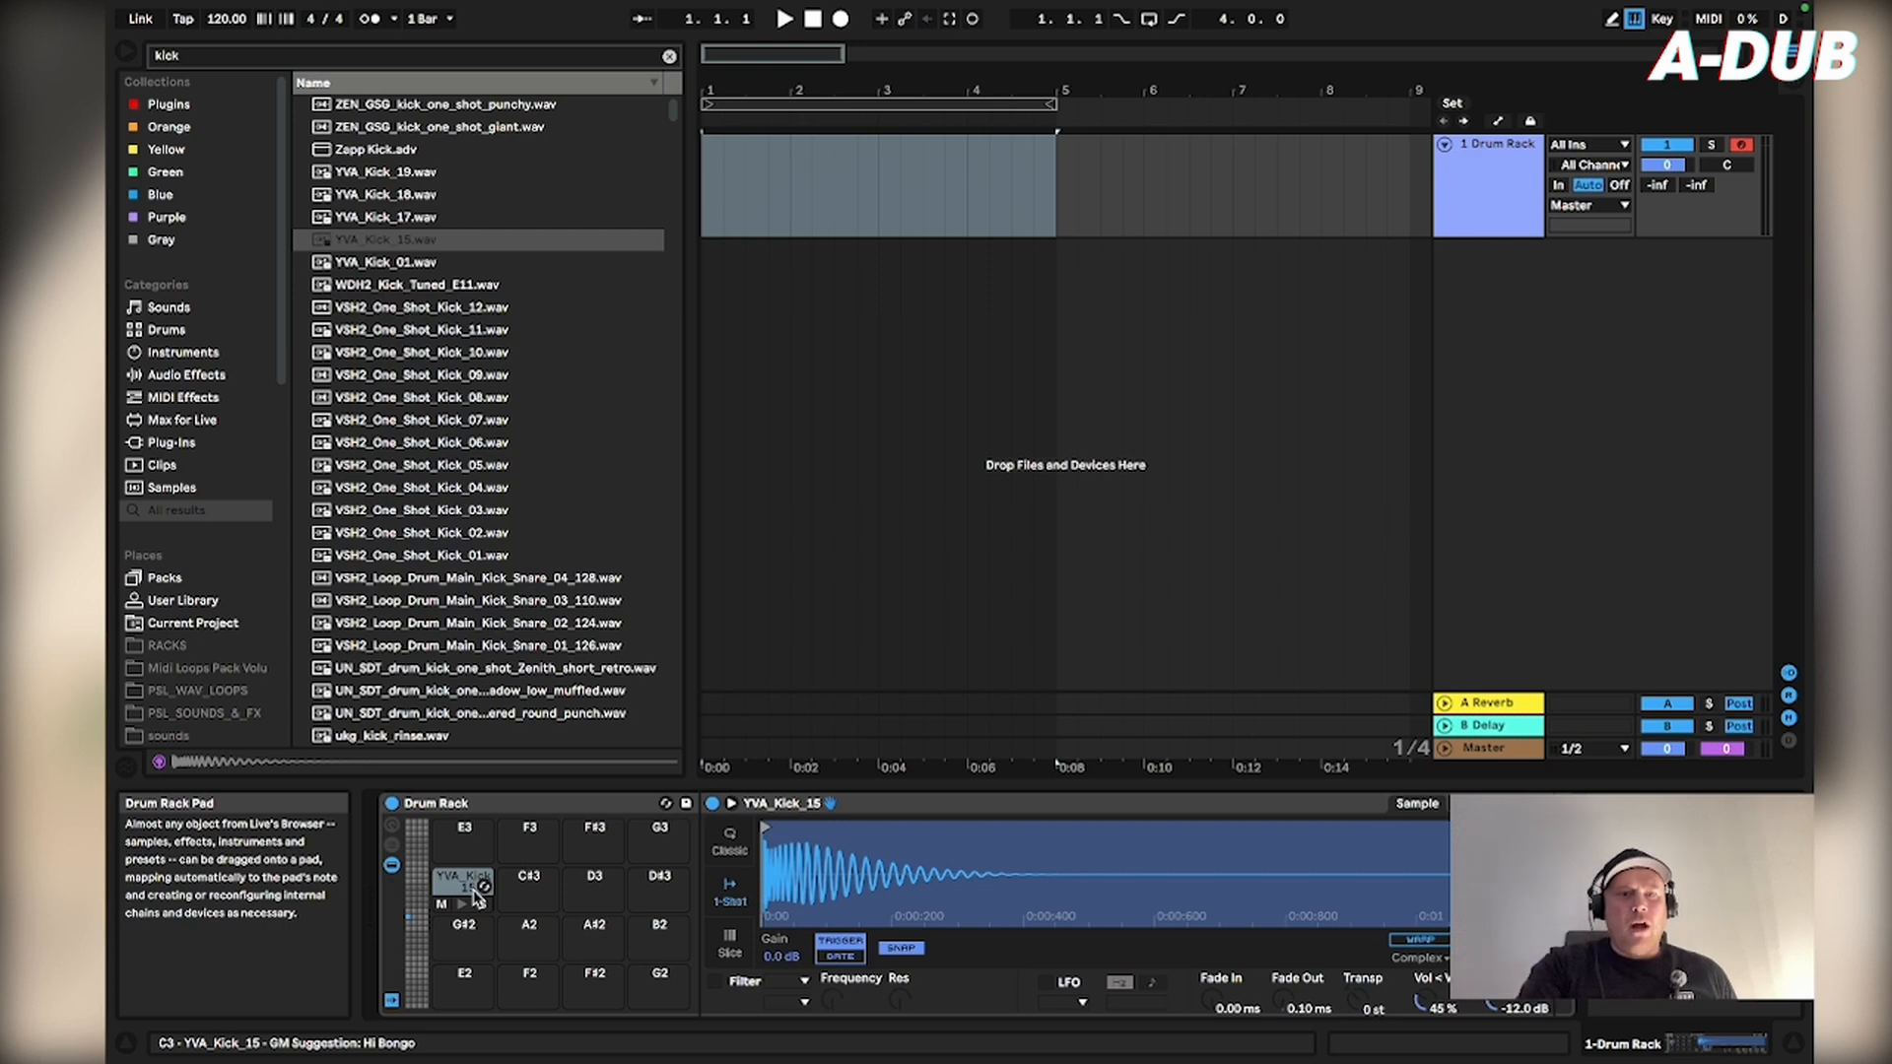
- Search the browser for "spinnin" and load SPINNIN_UKH_hat_open_oldskool.wav onto the Drum Rack's C#3 pad
{"action": "key", "text": "super+f"}
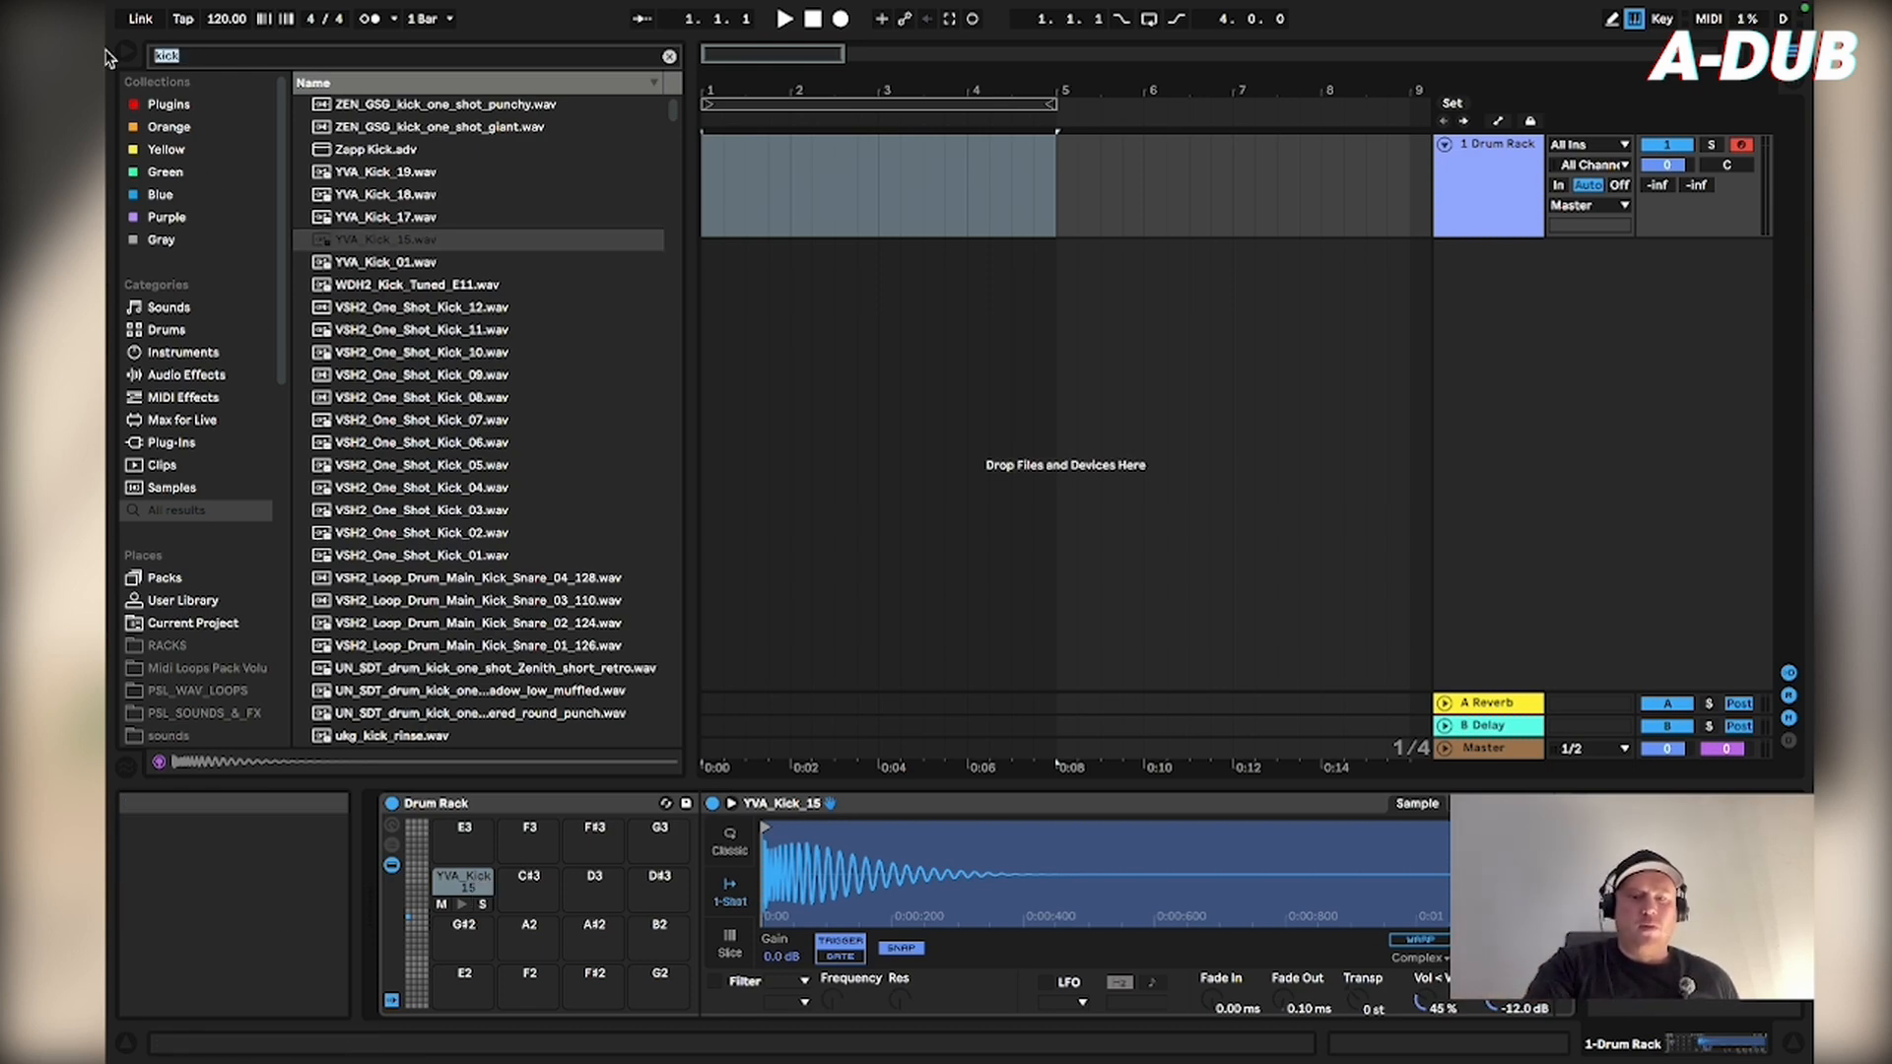
{"action": "type", "text": "slp"}
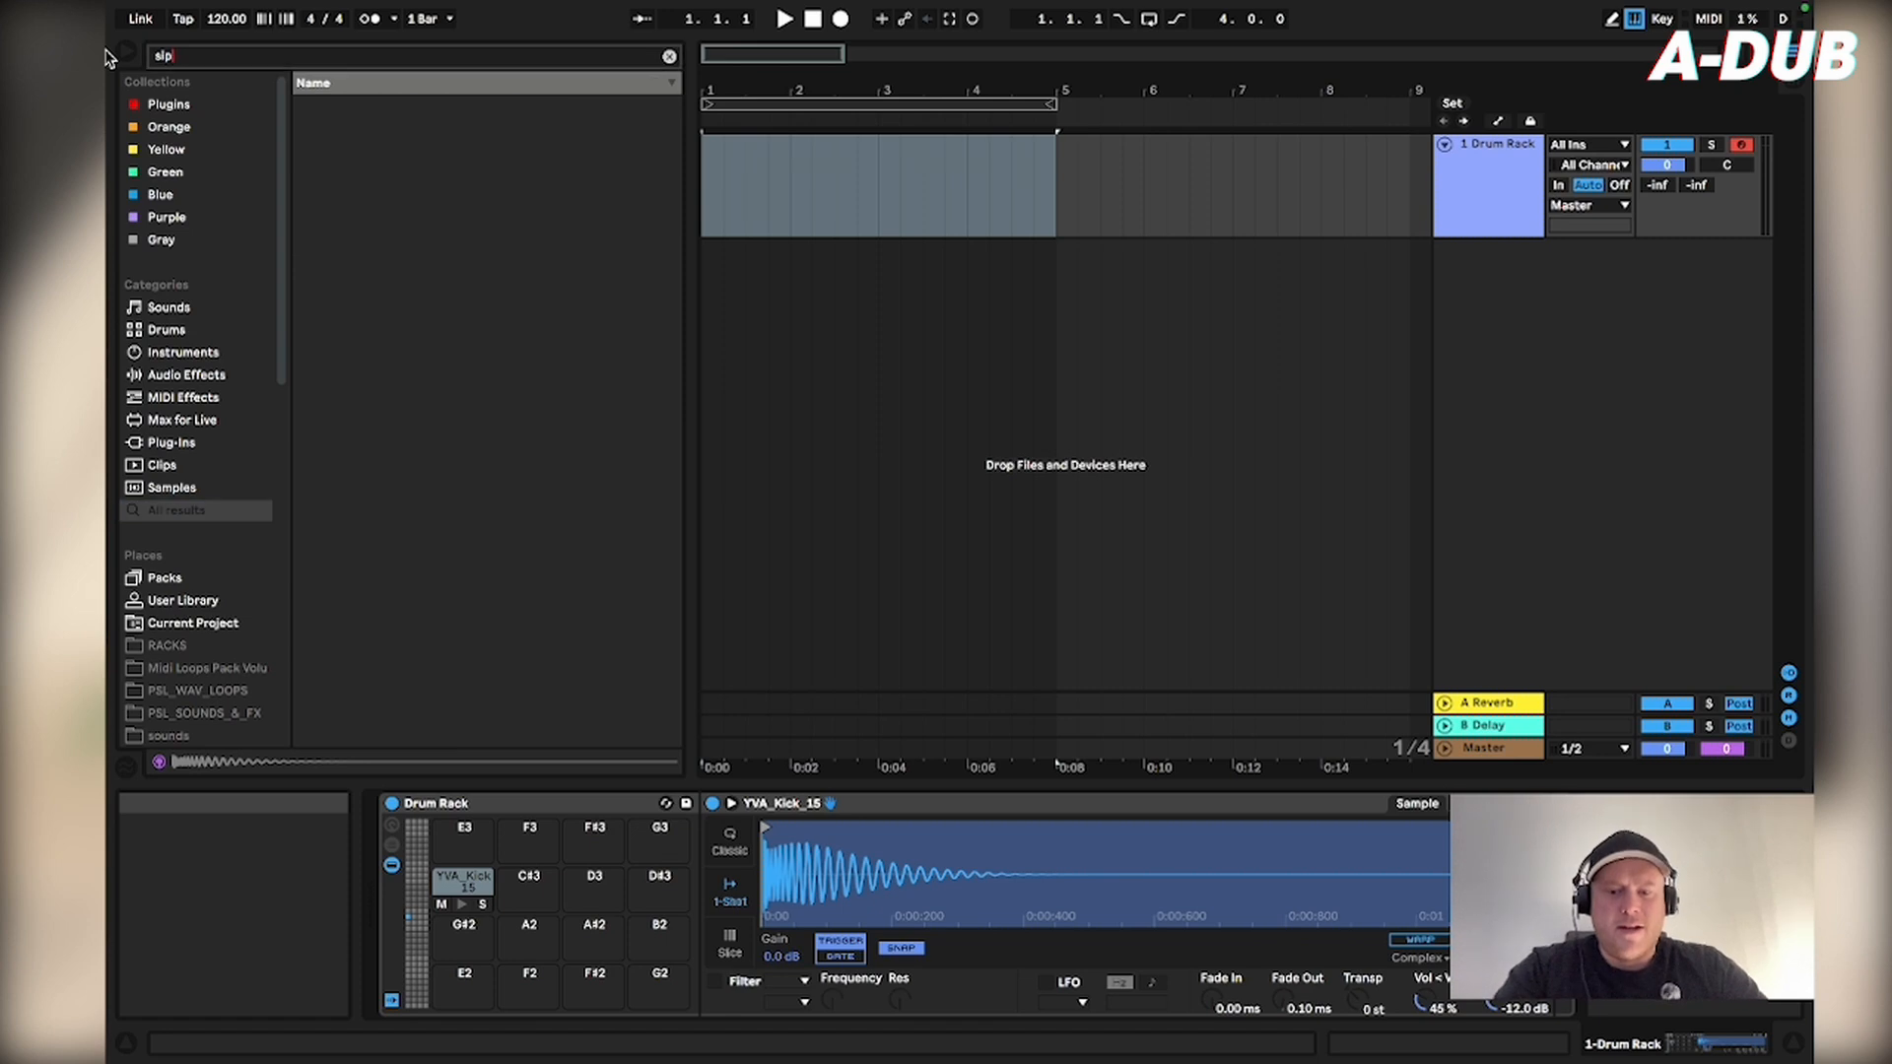
{"action": "key", "text": "BackSpace"}
{"action": "key", "text": "BackSpace"}
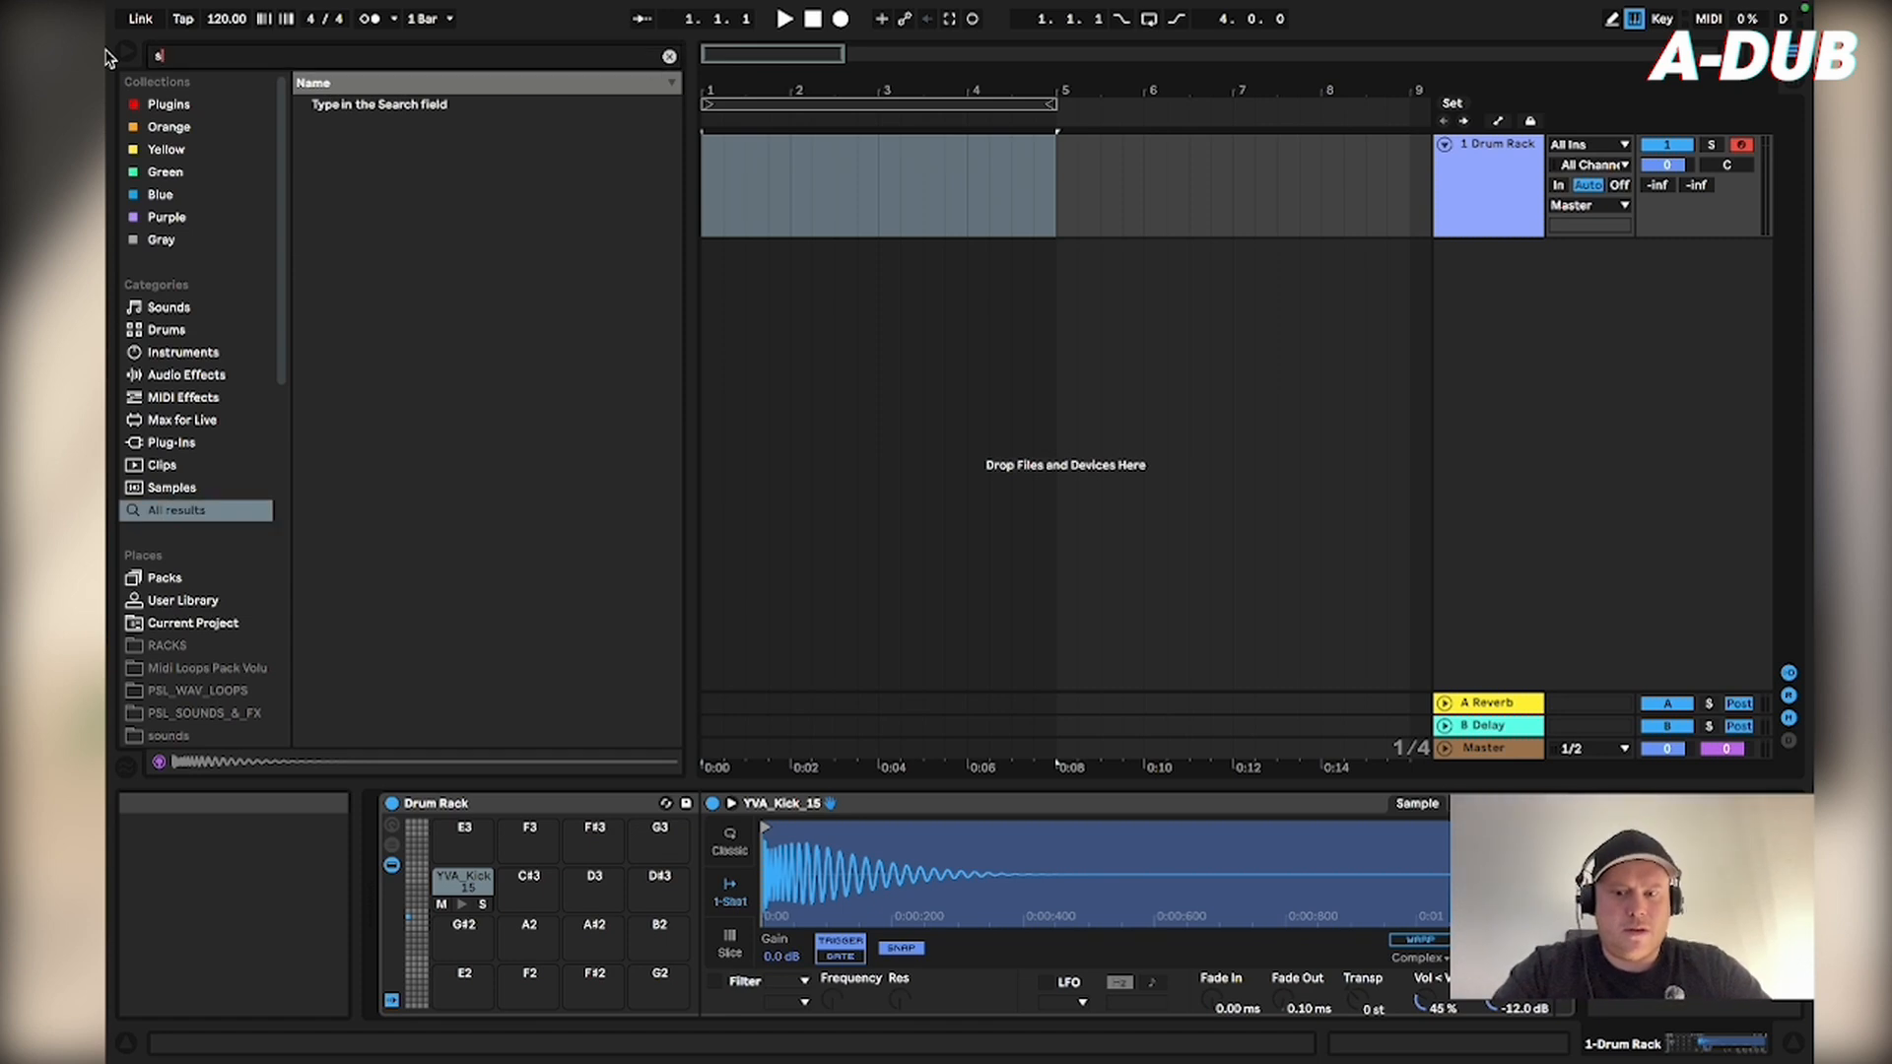
{"action": "type", "text": "spinnin"}
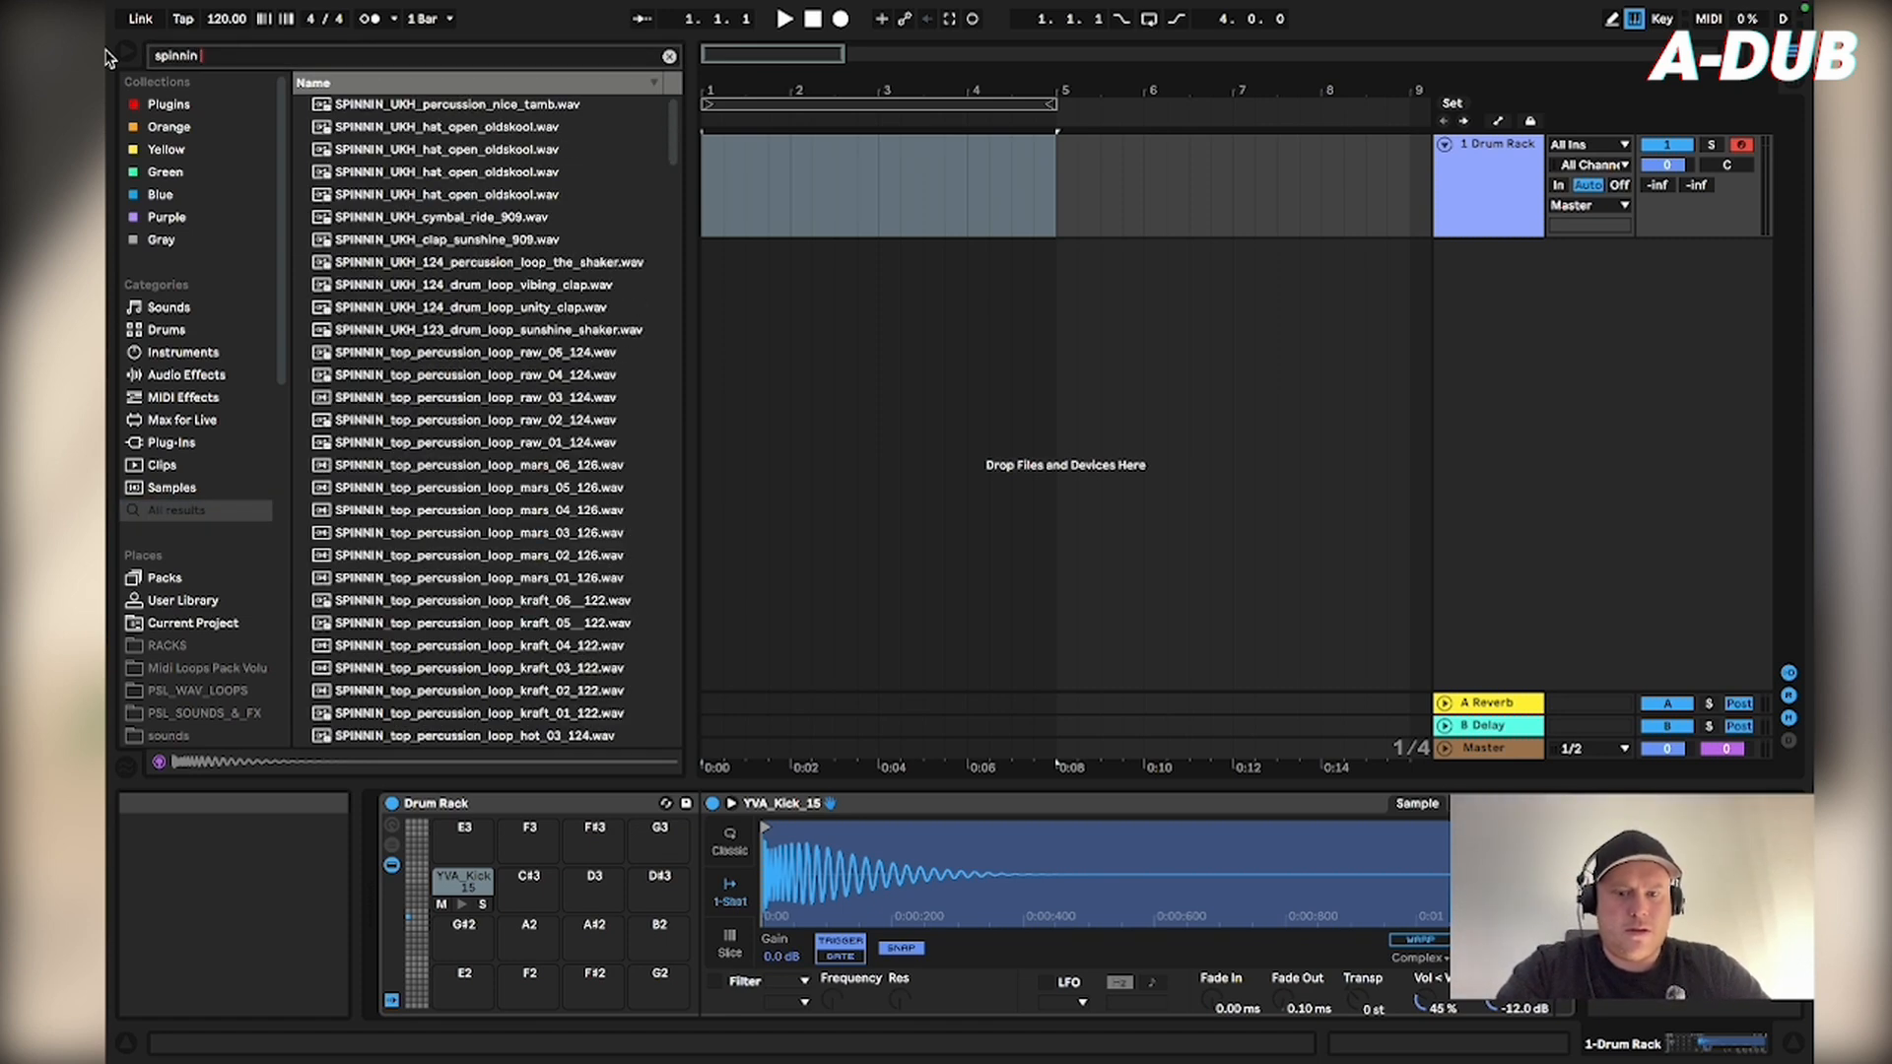
{"action": "key", "text": "BackSpace"}
{"action": "key", "text": "BackSpace"}
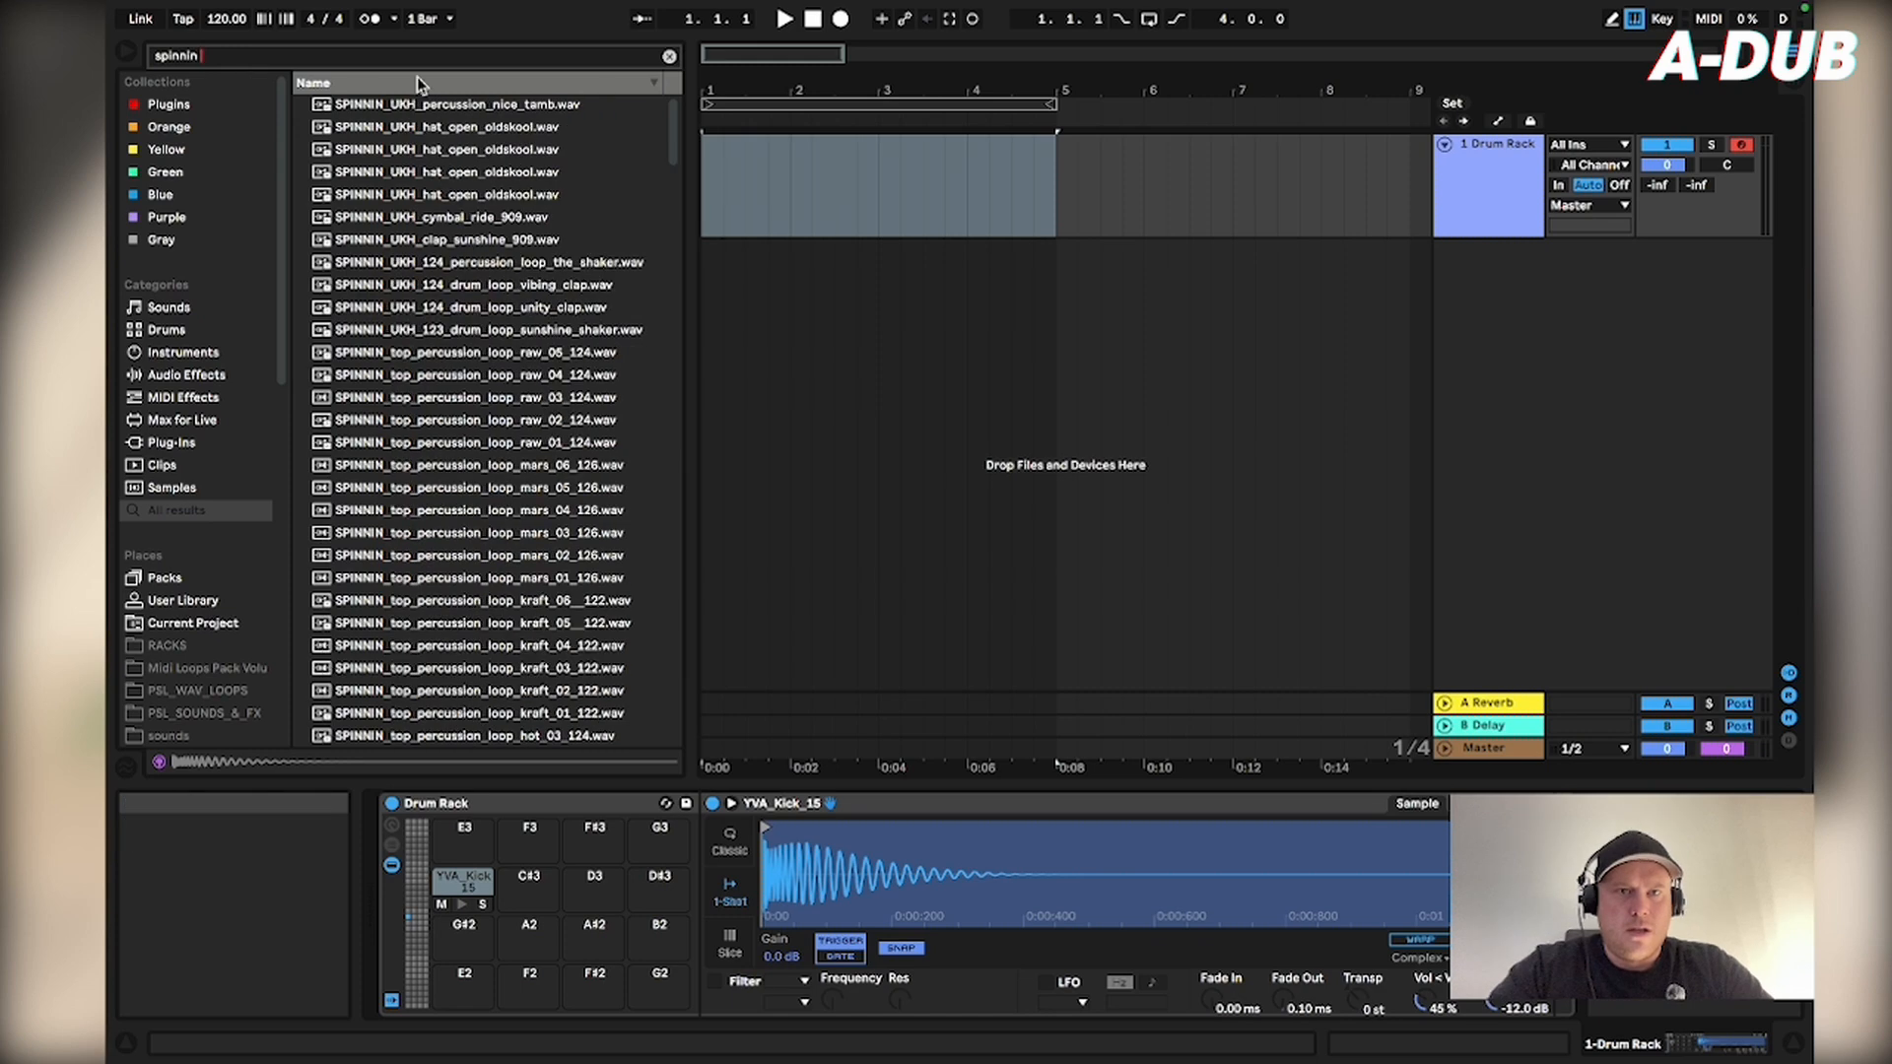
{"action": "left_click", "coordinate": [476, 150]}
{"action": "left_click_drag", "start_coordinate": [476, 150], "coordinate": [530, 909]}
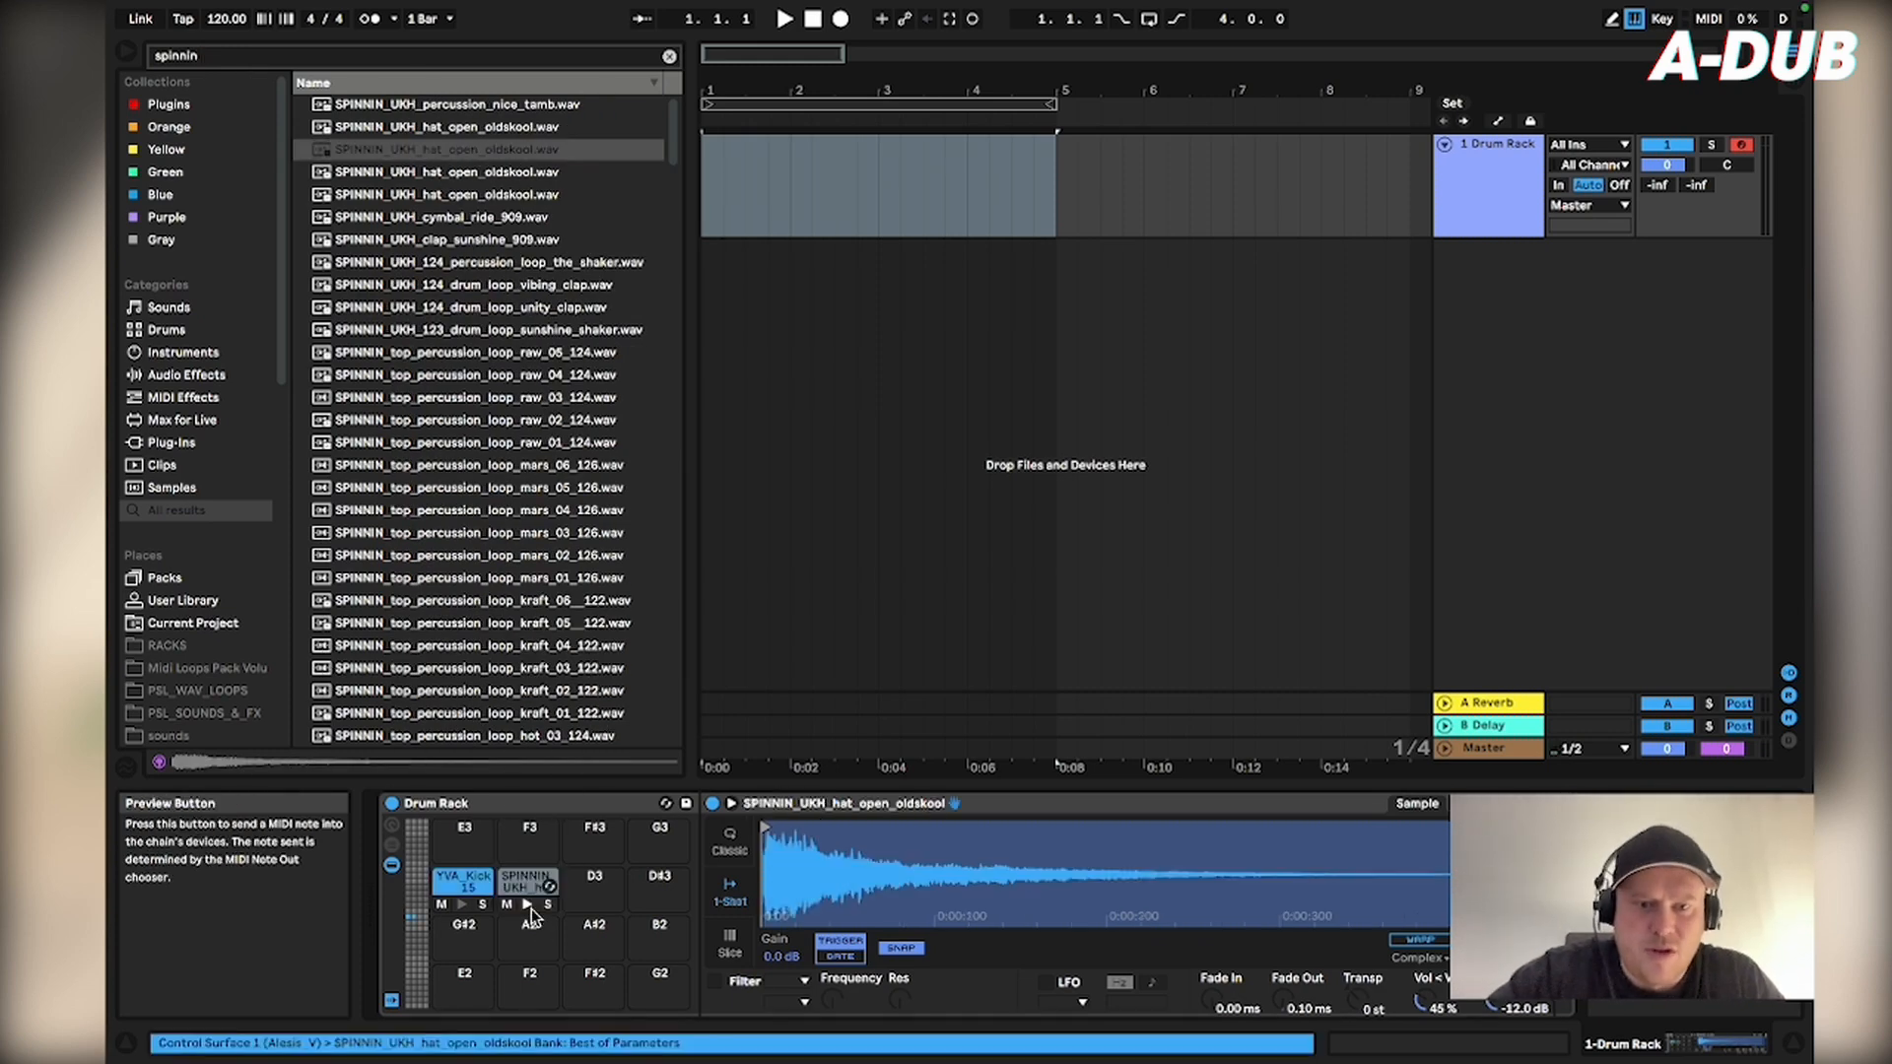
- Search the browser for "clap 808" and load Clap-808.aif onto the Drum Rack's D3 pad
{"action": "left_click", "coordinate": [258, 61]}
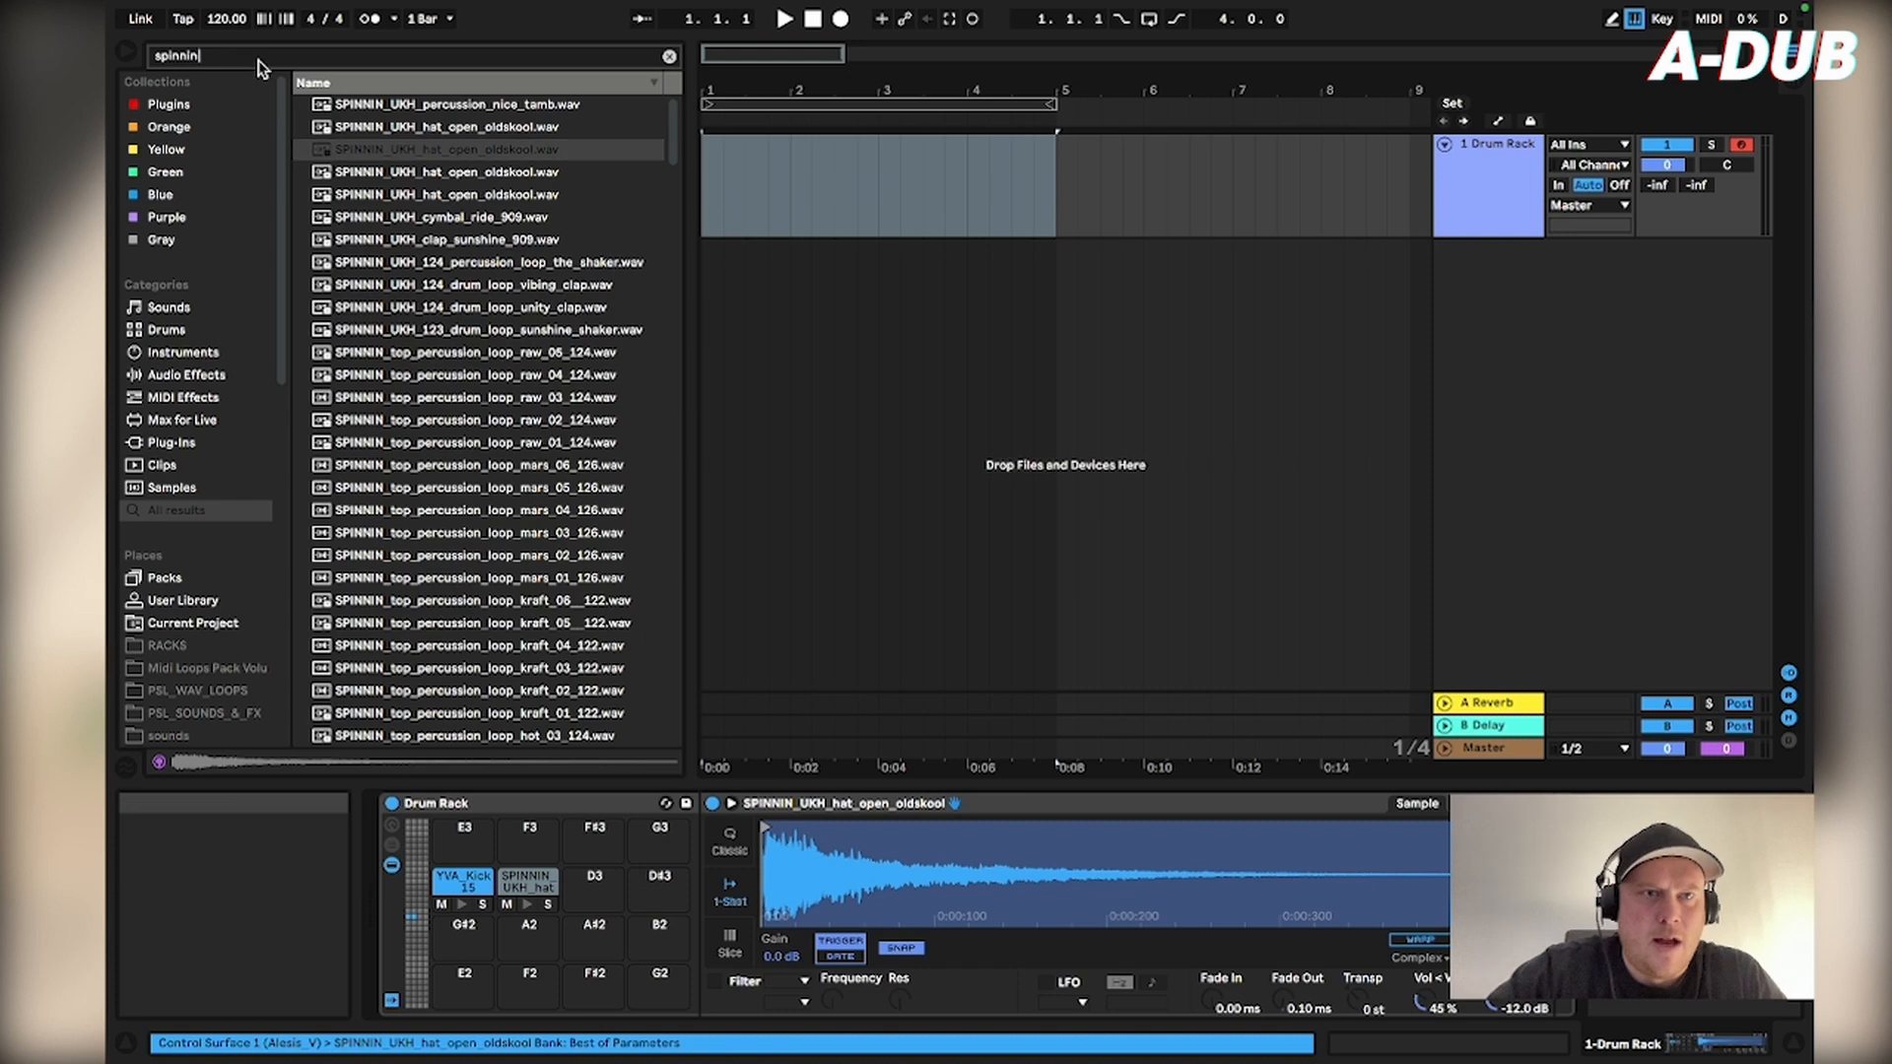
{"action": "key", "text": "super+a"}
{"action": "type", "text": "cl"}
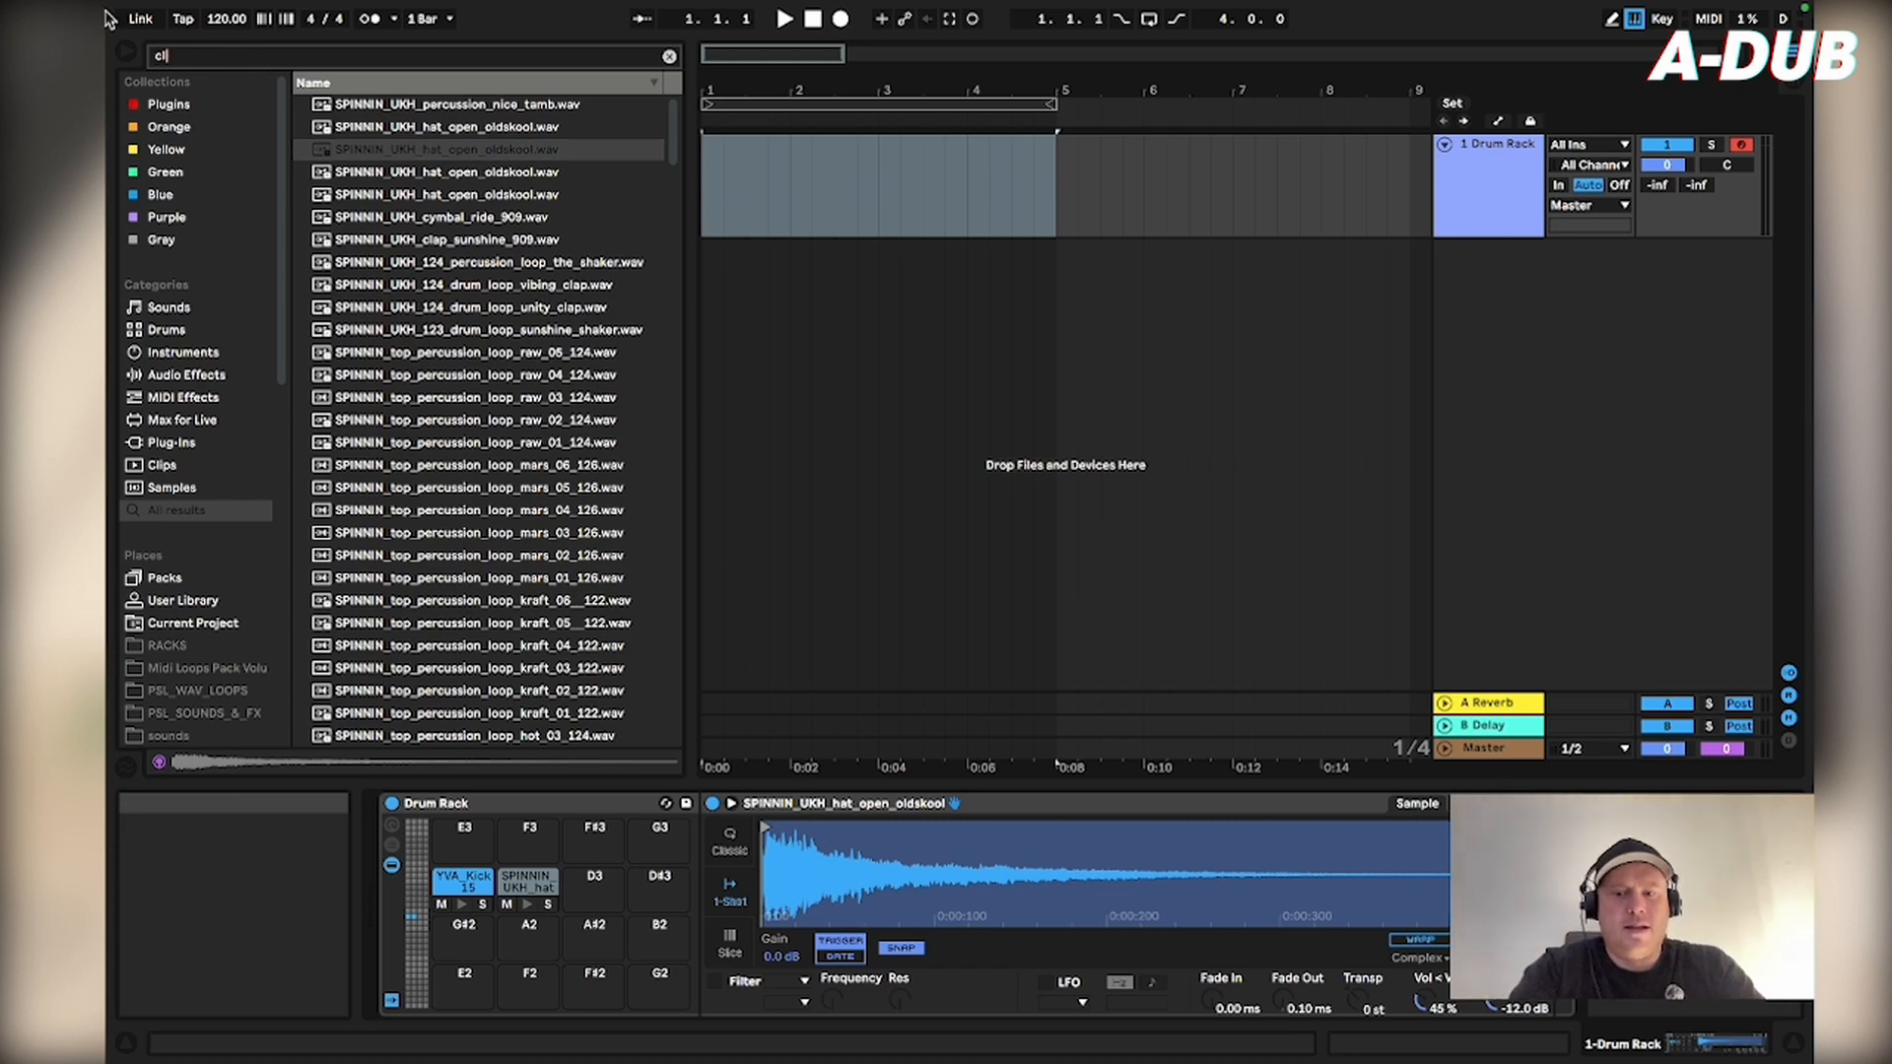
{"action": "type", "text": "ap 808"}
{"action": "left_click", "coordinate": [388, 106]}
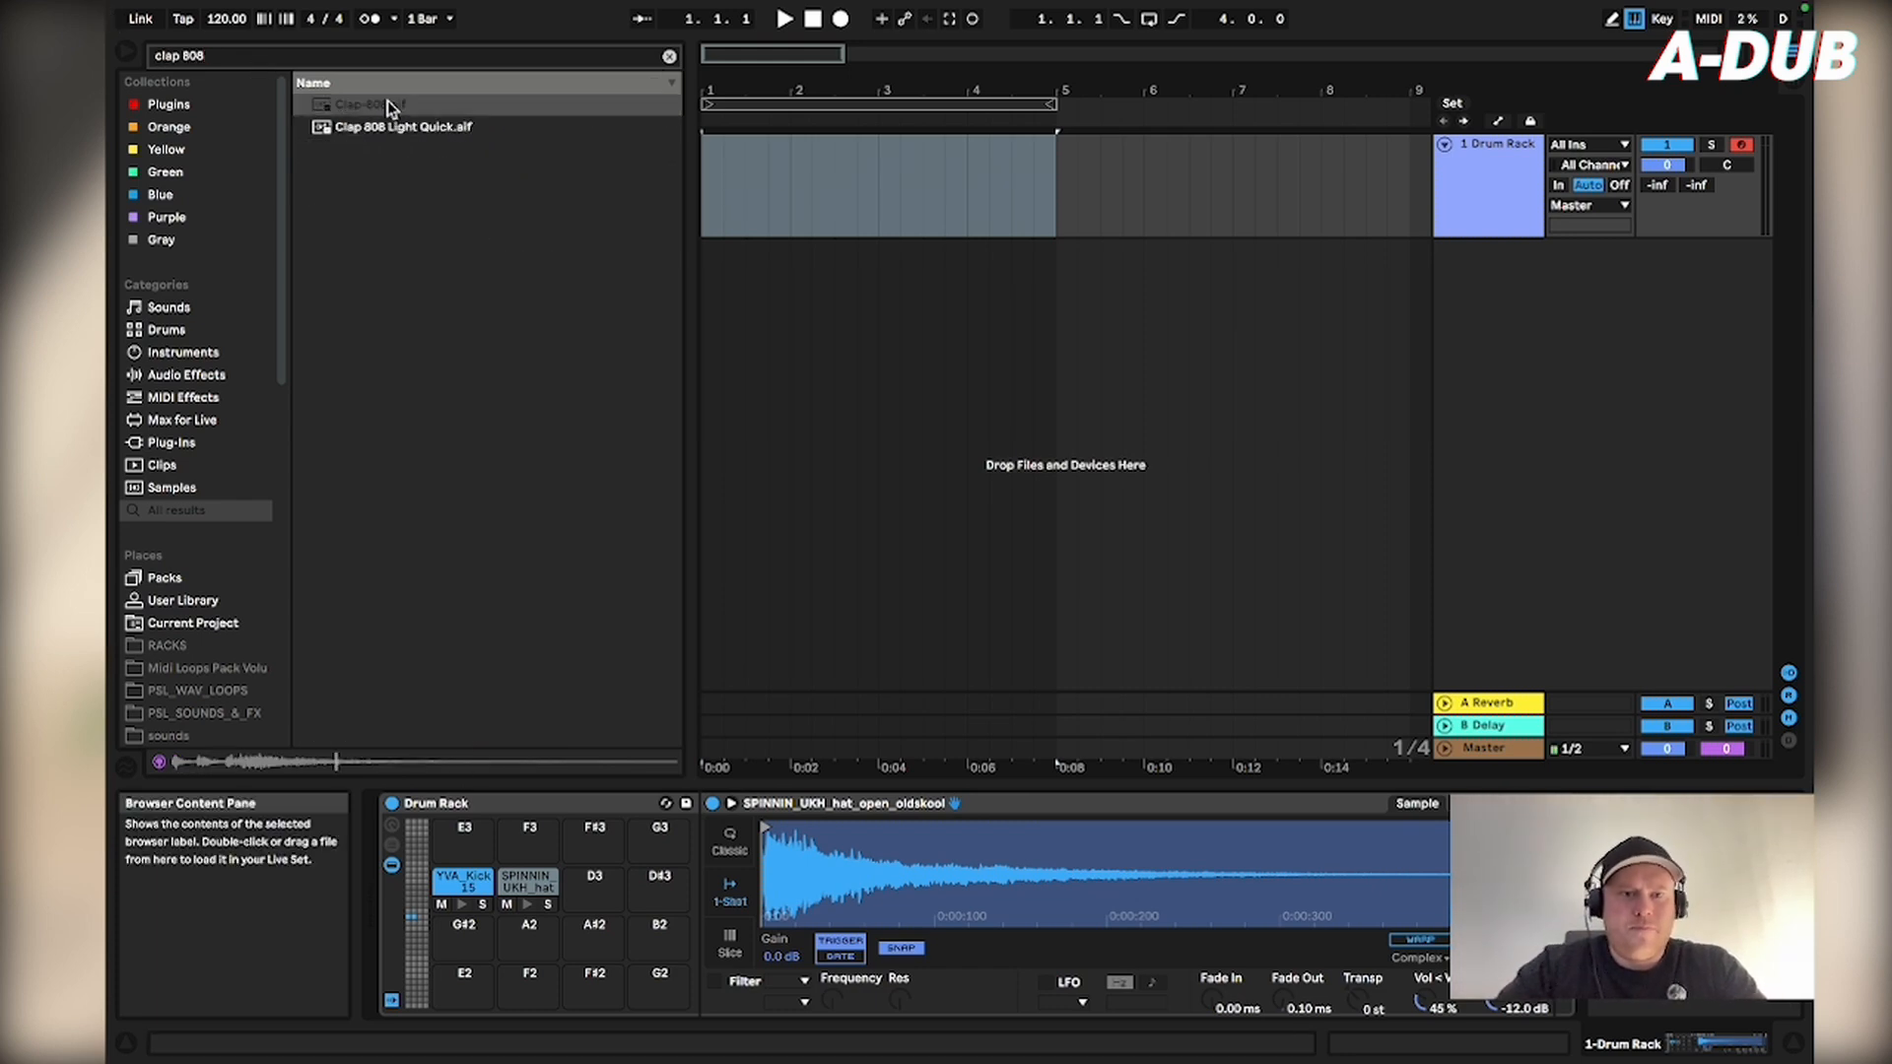
{"action": "left_click_drag", "start_coordinate": [387, 105], "coordinate": [611, 887]}
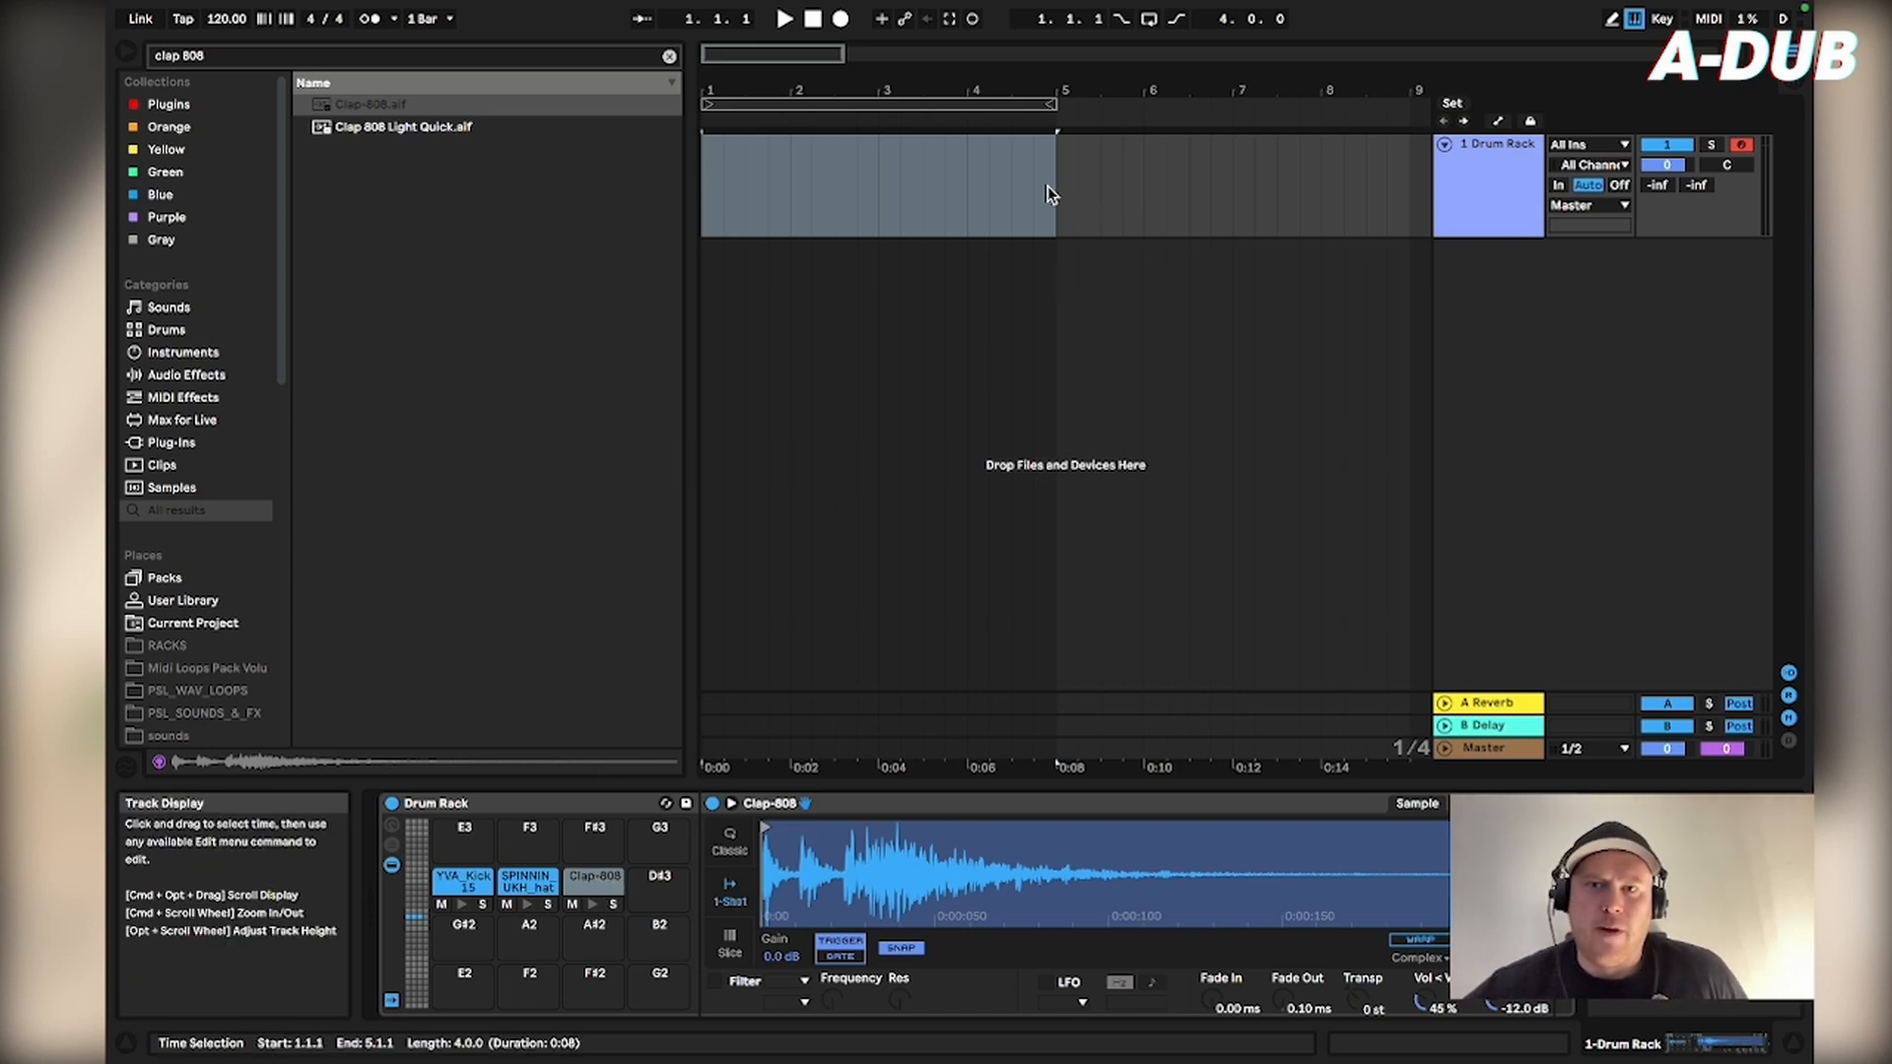
- Insert an empty MIDI clip over bars 1 to 4, enable note preview, and audition the kick, hat and clap
{"action": "key", "text": "super+shift+m"}
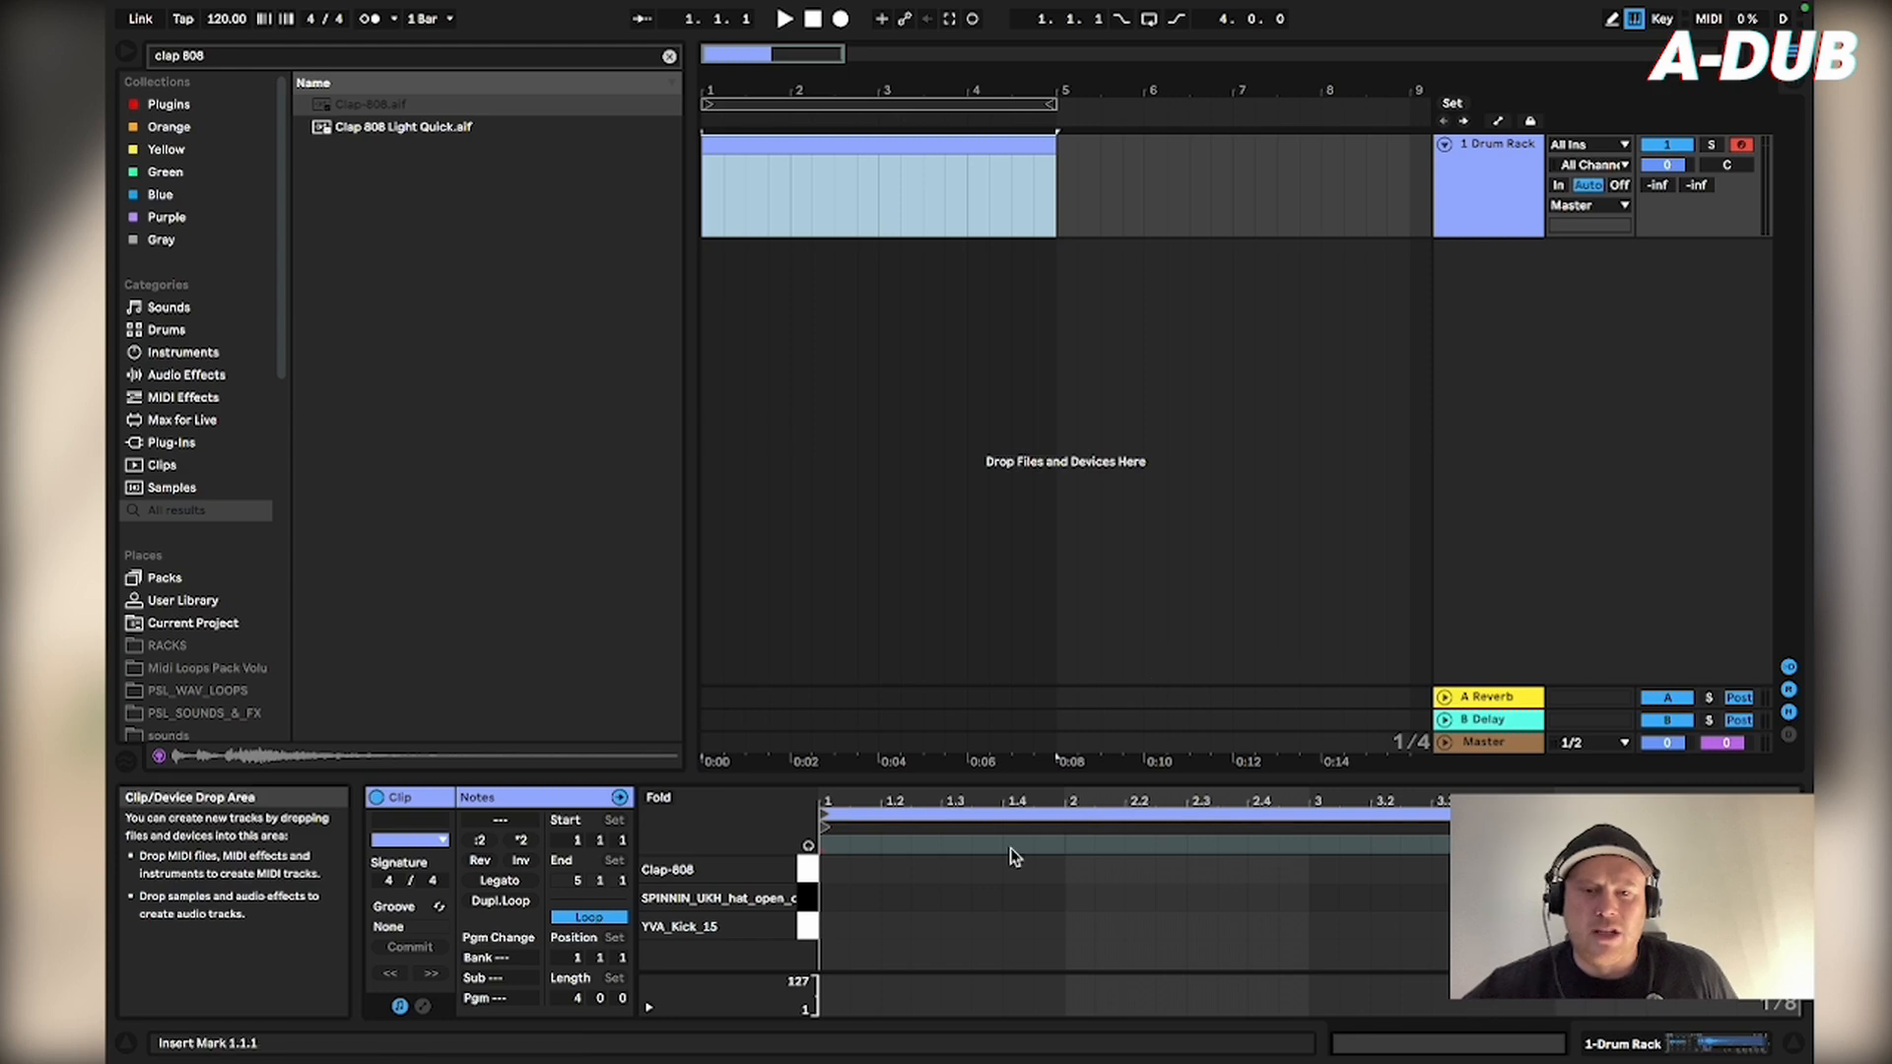
{"action": "left_click", "coordinate": [807, 847]}
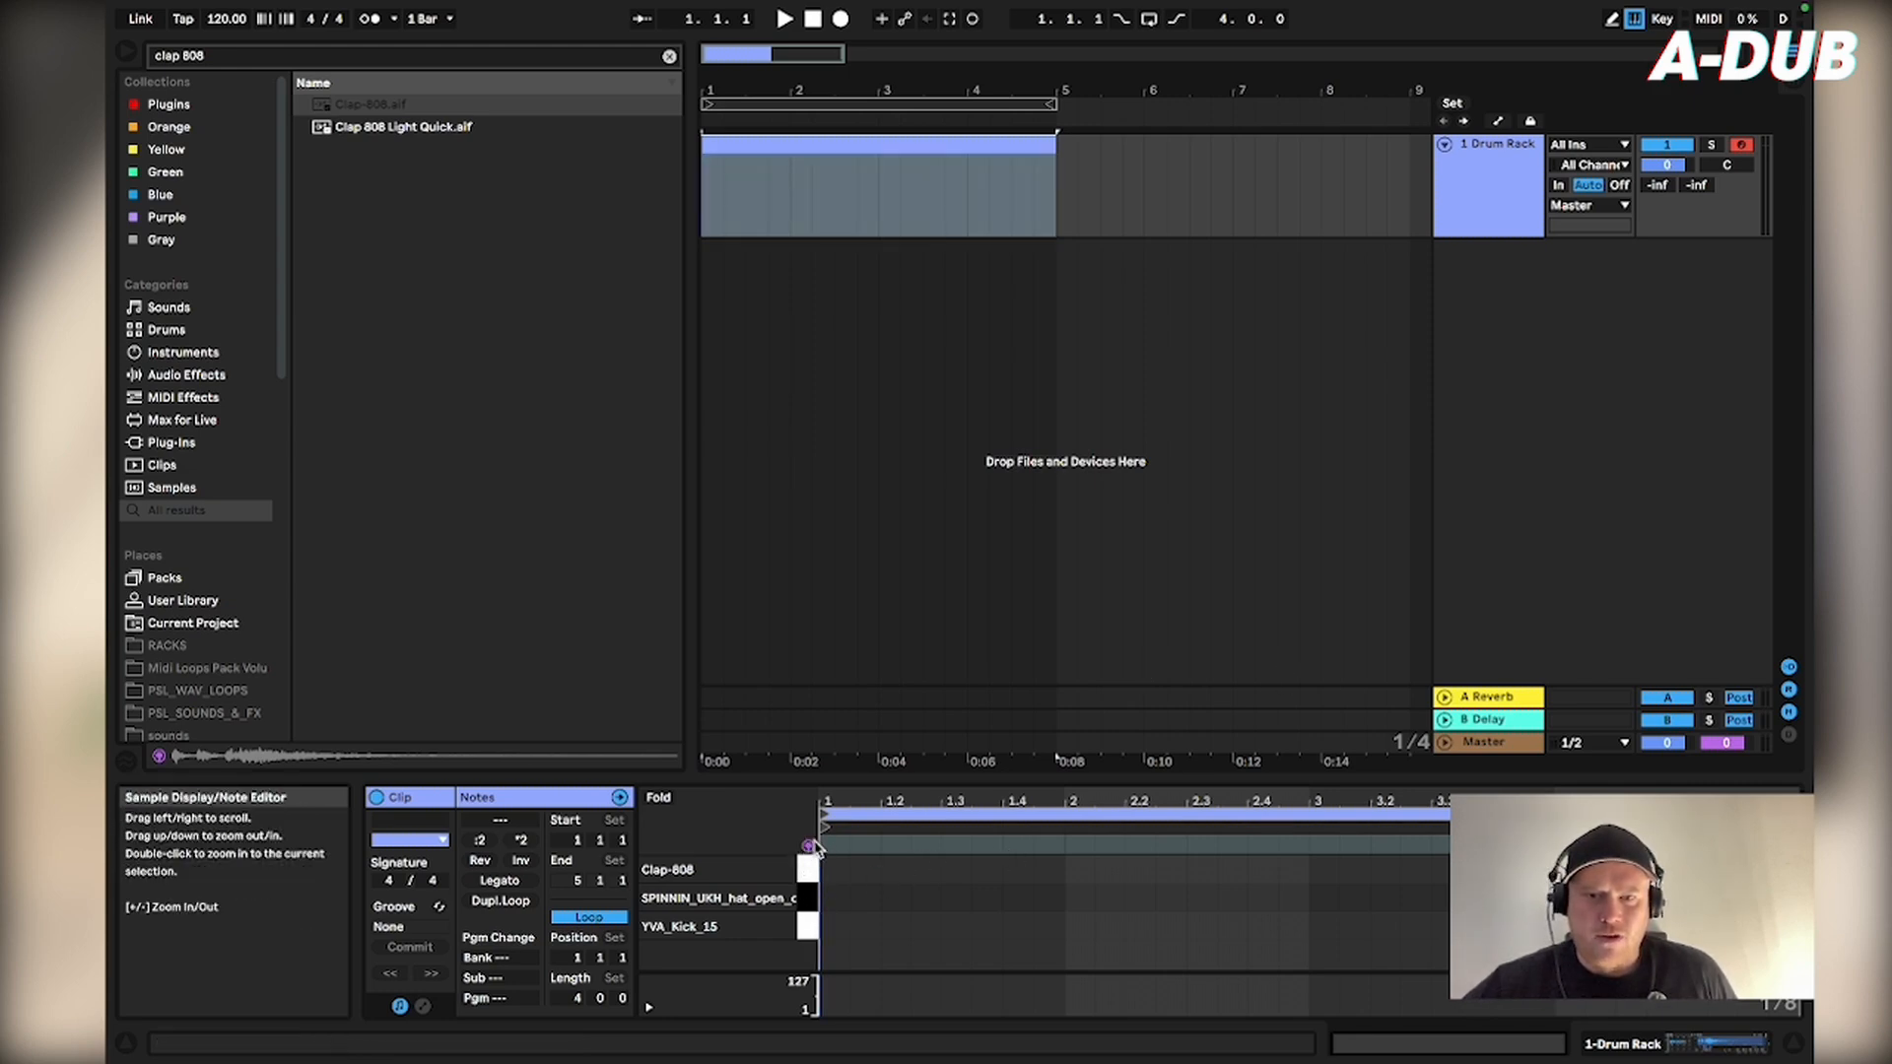
{"action": "left_click", "coordinate": [815, 928]}
{"action": "left_click", "coordinate": [813, 898]}
{"action": "left_click", "coordinate": [813, 869]}
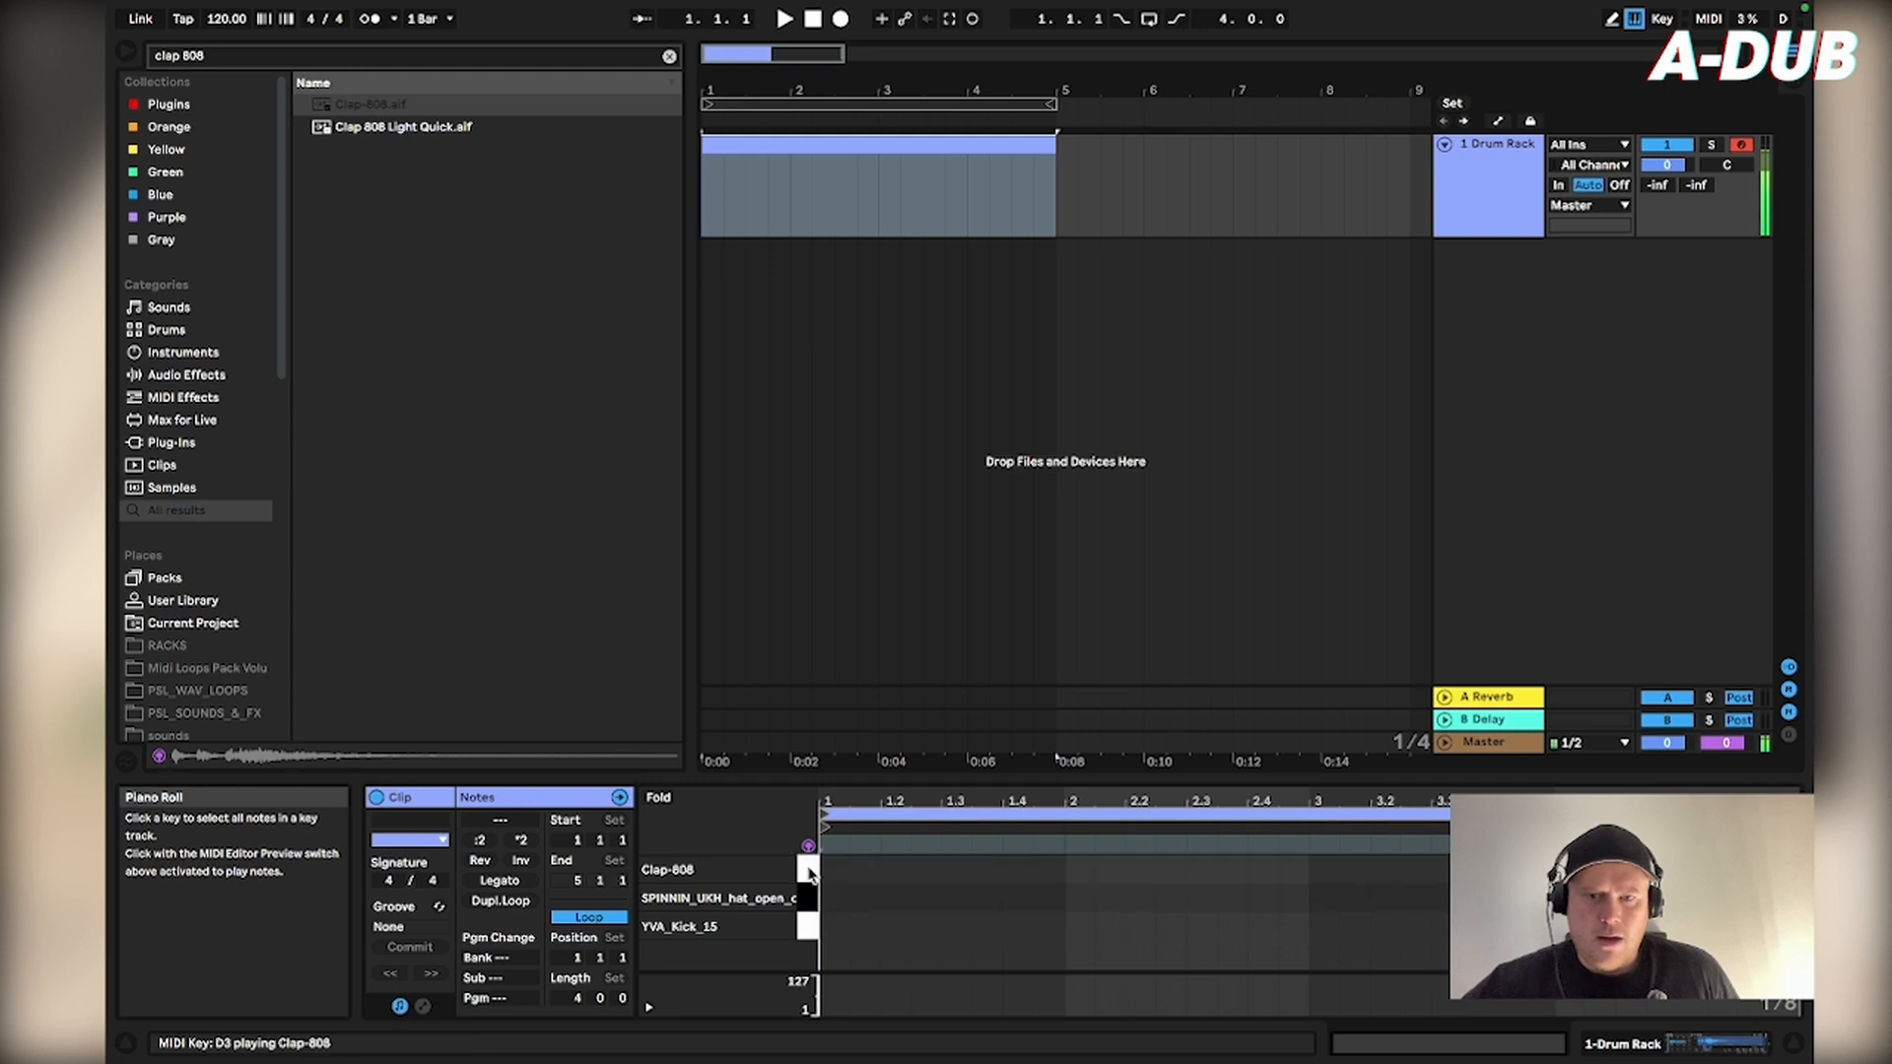
- Add YVA_Kick_15 notes on beats 1, 1.2, 1.3 and 1.4 of the clip's first bar
{"action": "double_click", "coordinate": [834, 928]}
{"action": "double_click", "coordinate": [894, 927]}
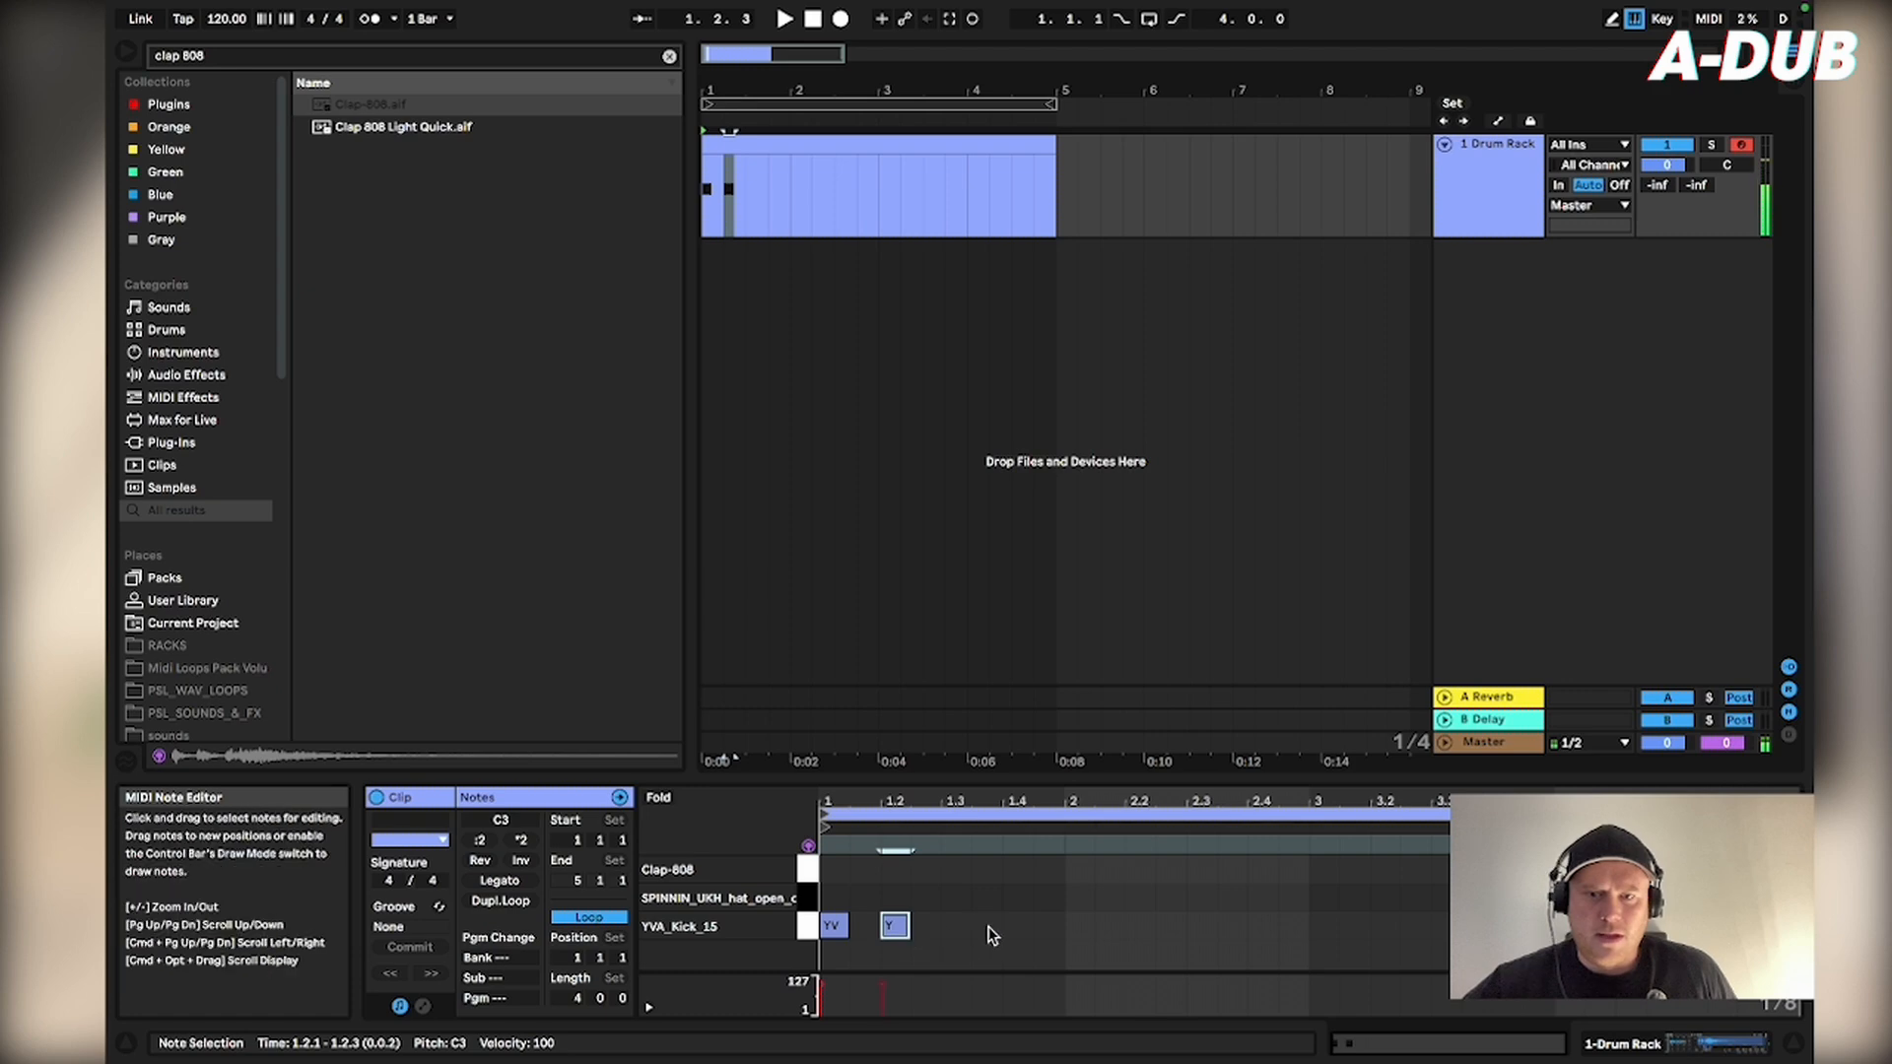
{"action": "double_click", "coordinate": [954, 927]}
{"action": "left_click", "coordinate": [1007, 935]}
{"action": "double_click", "coordinate": [1013, 931]}
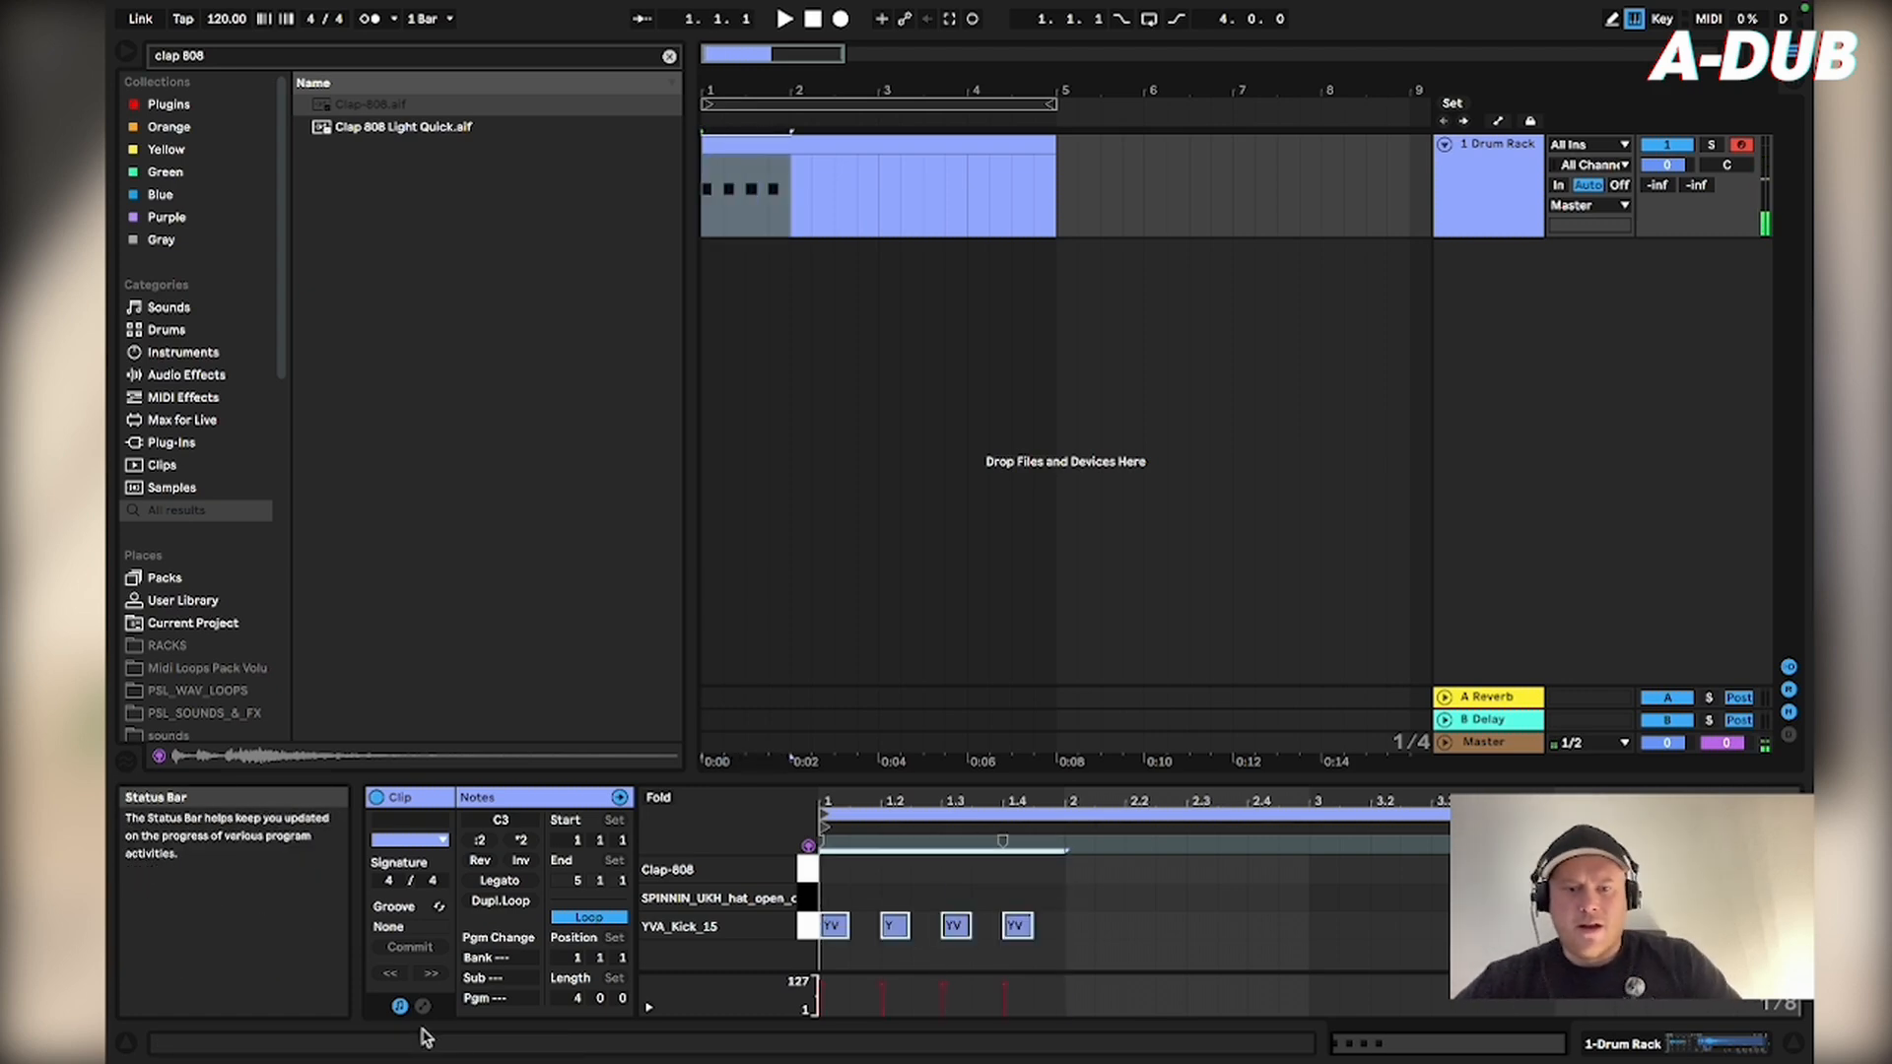
- Duplicate the first bar's kick notes three times to fill all four bars
{"action": "key", "text": "ctrl+d"}
{"action": "key", "text": "ctrl+d"}
{"action": "key", "text": "ctrl+d"}
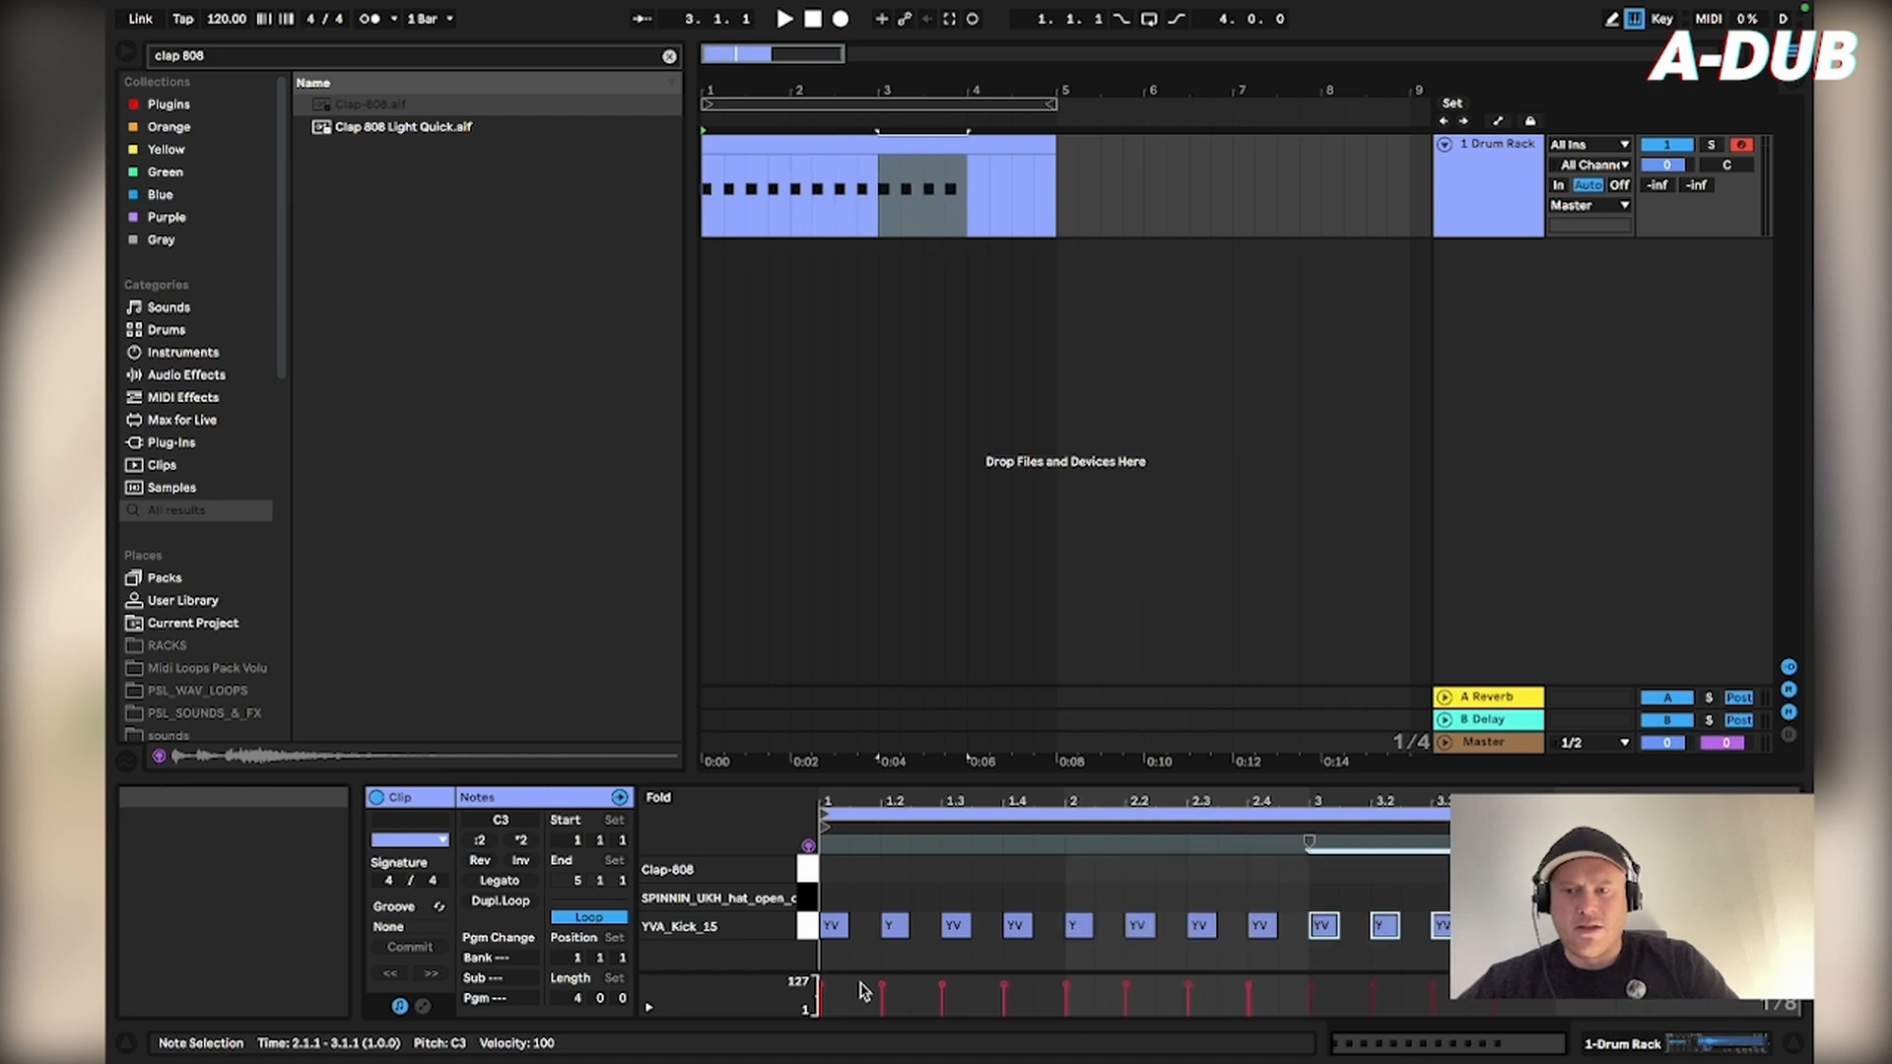
{"action": "left_click", "coordinate": [1497, 899]}
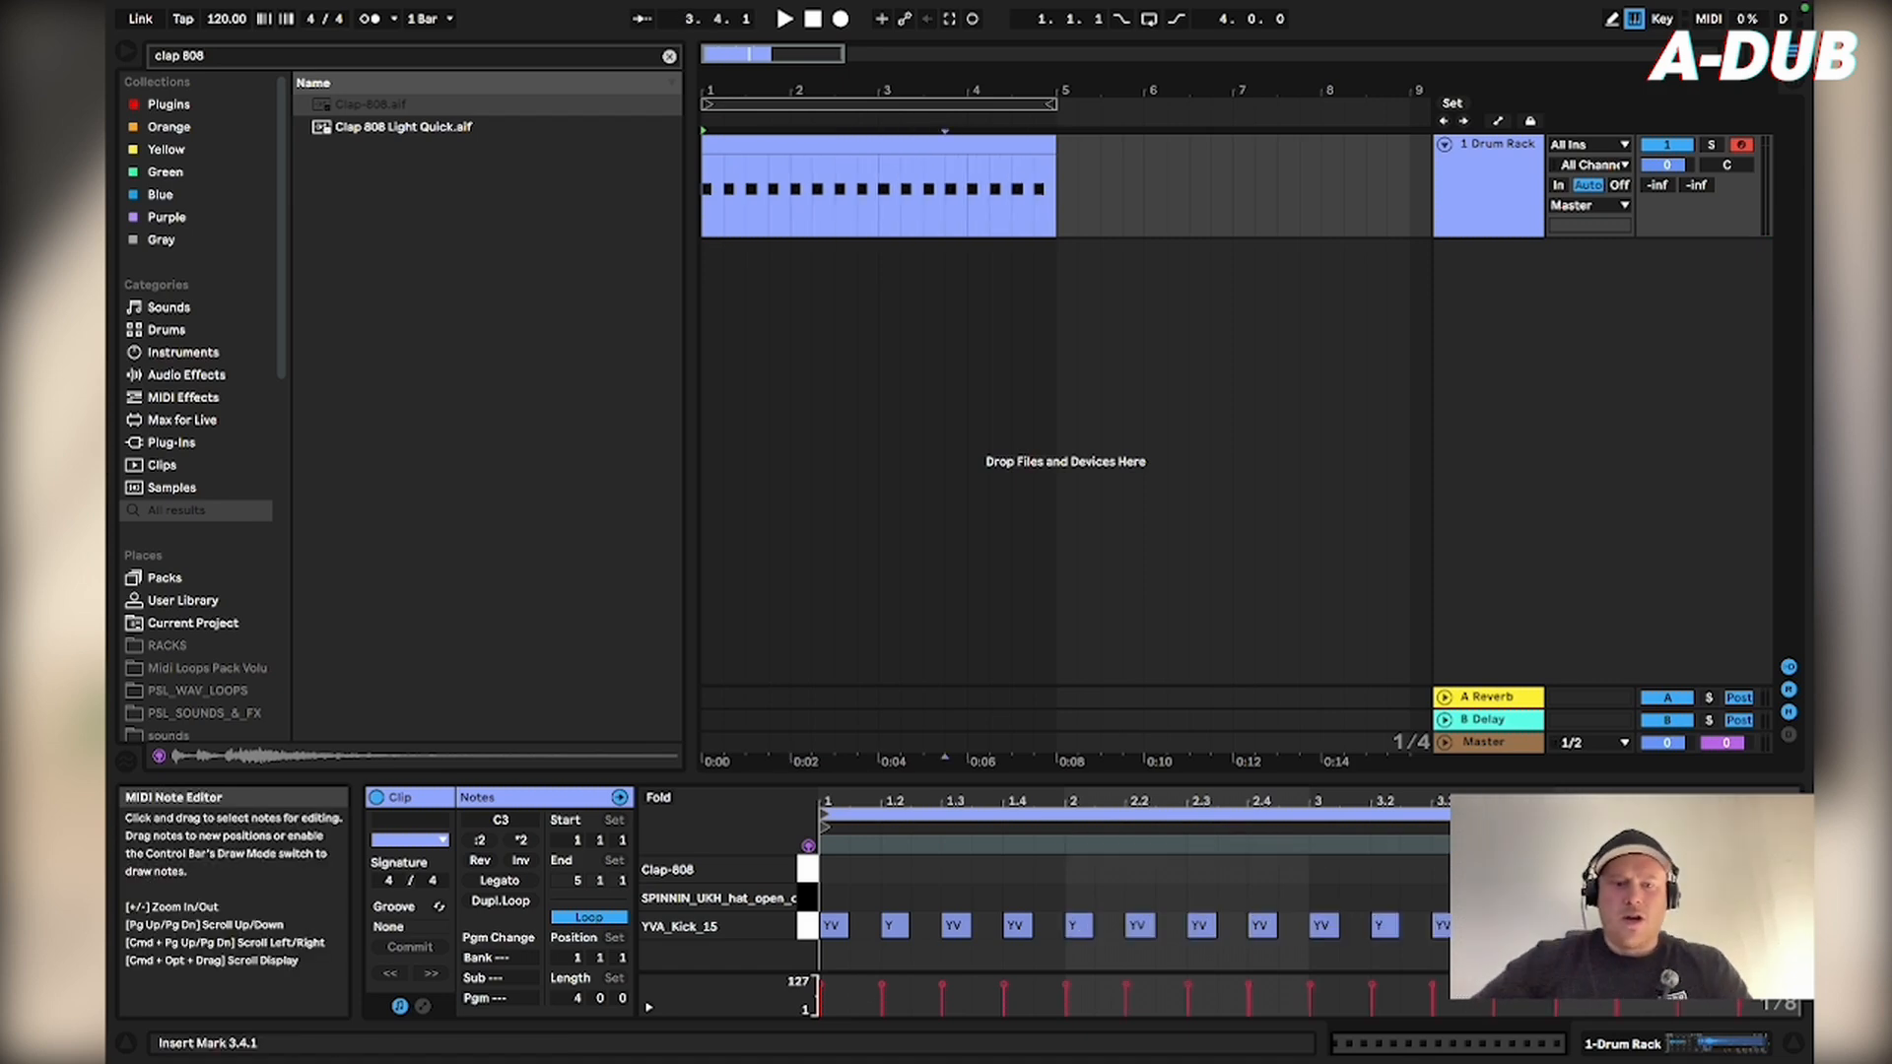
- Quantize the start of every kick note to 1/16 at 100 %
{"action": "key", "text": "ctrl+a"}
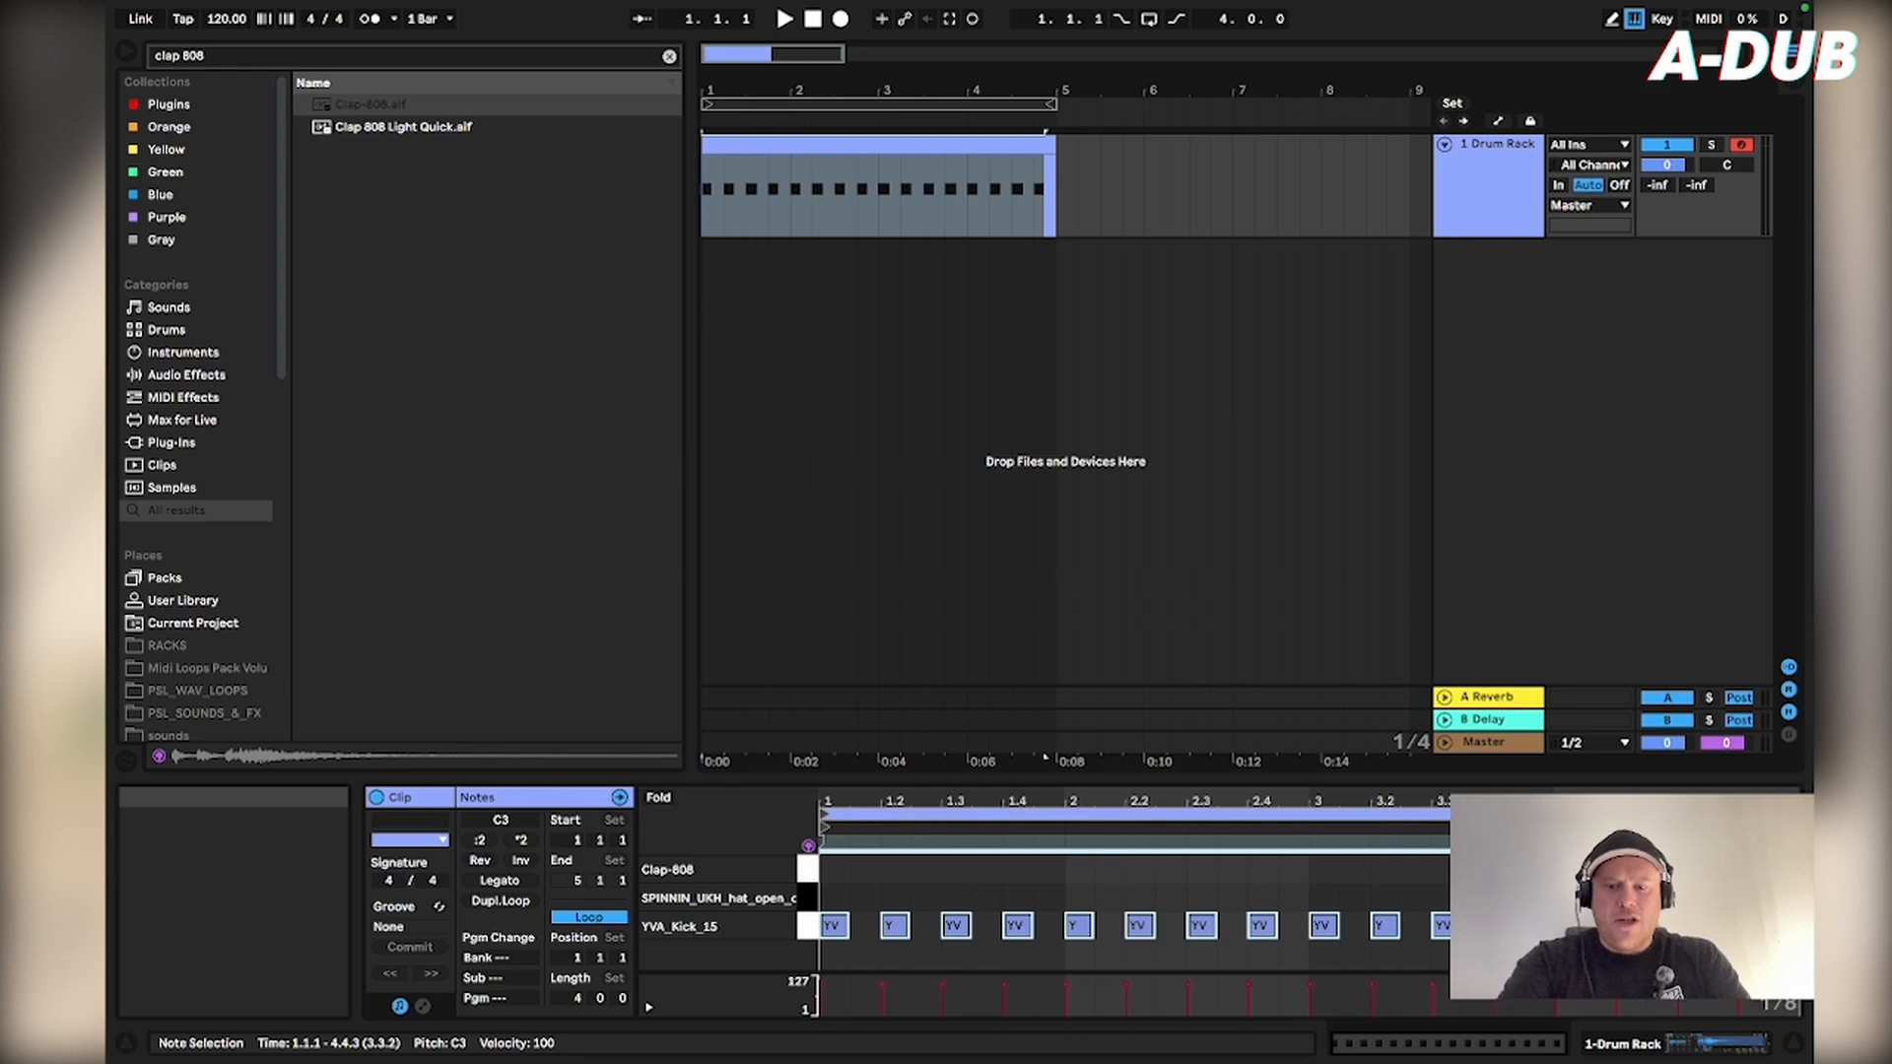
{"action": "key", "text": "ctrl+shift+u"}
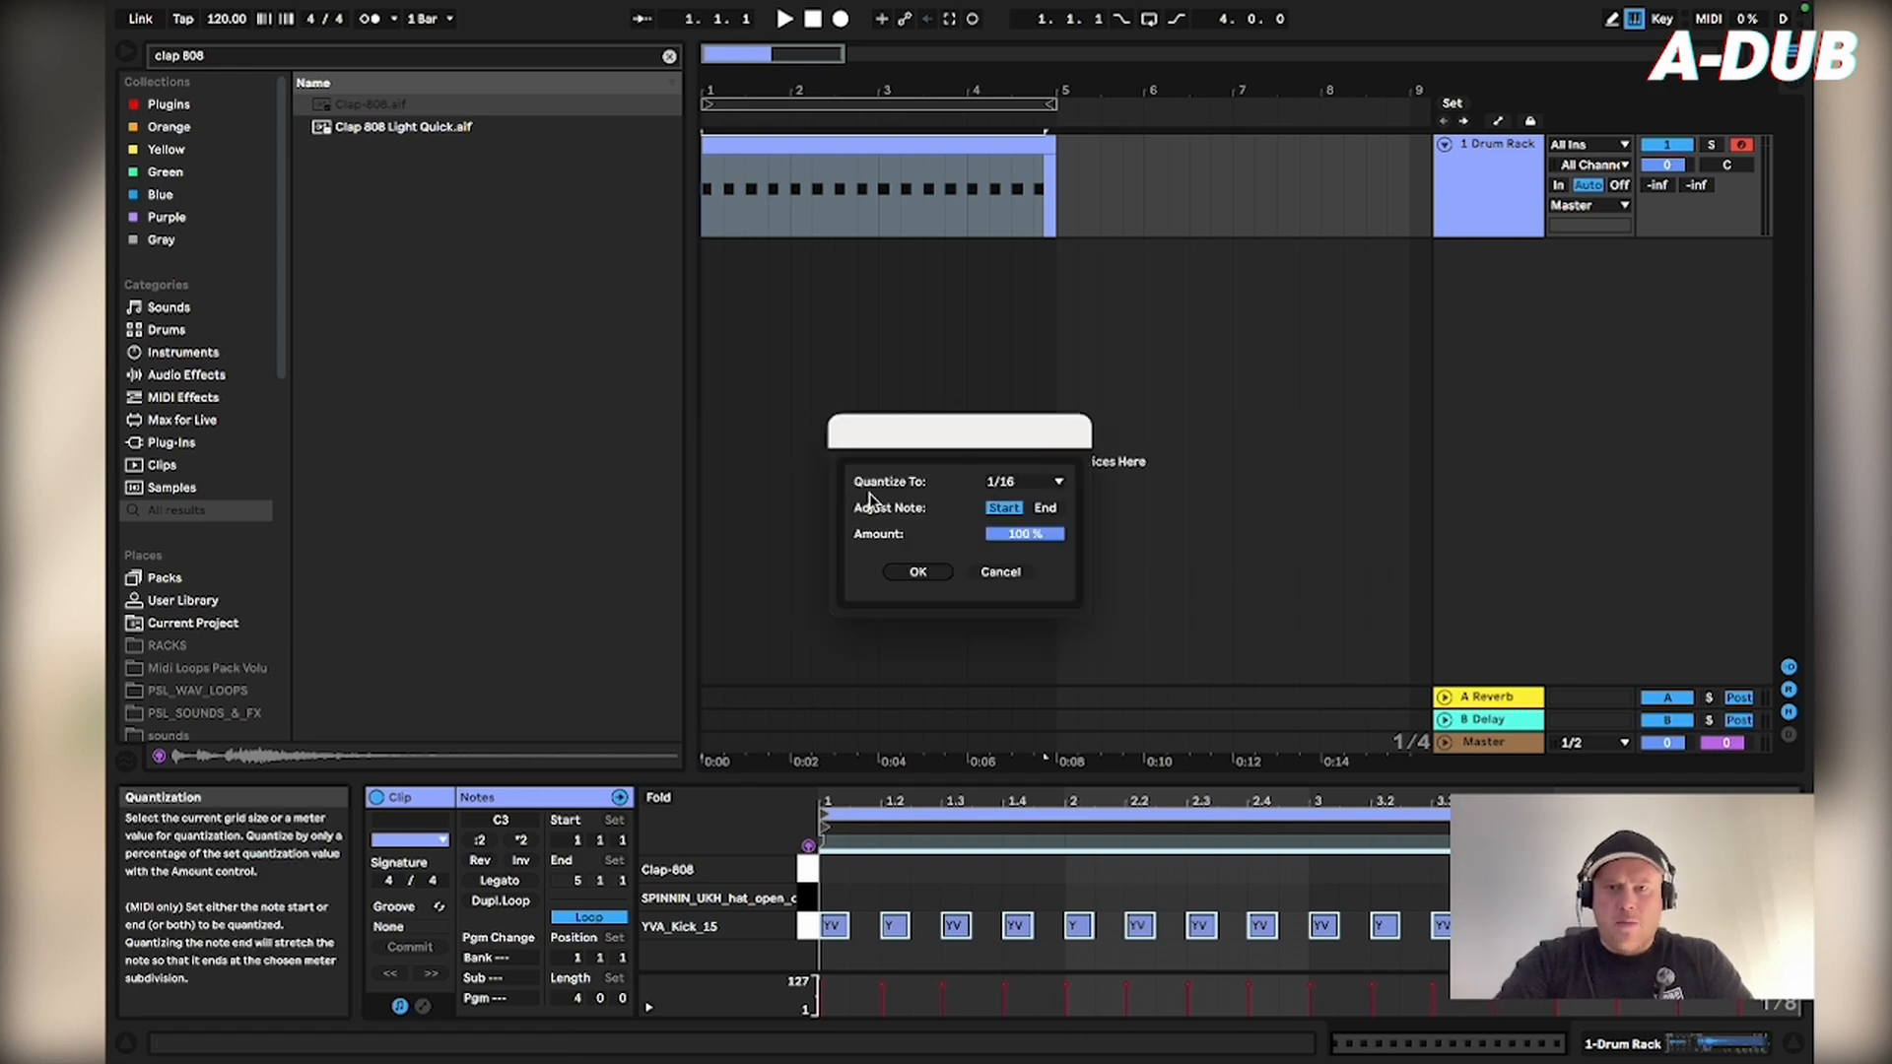
{"action": "left_click", "coordinate": [921, 574]}
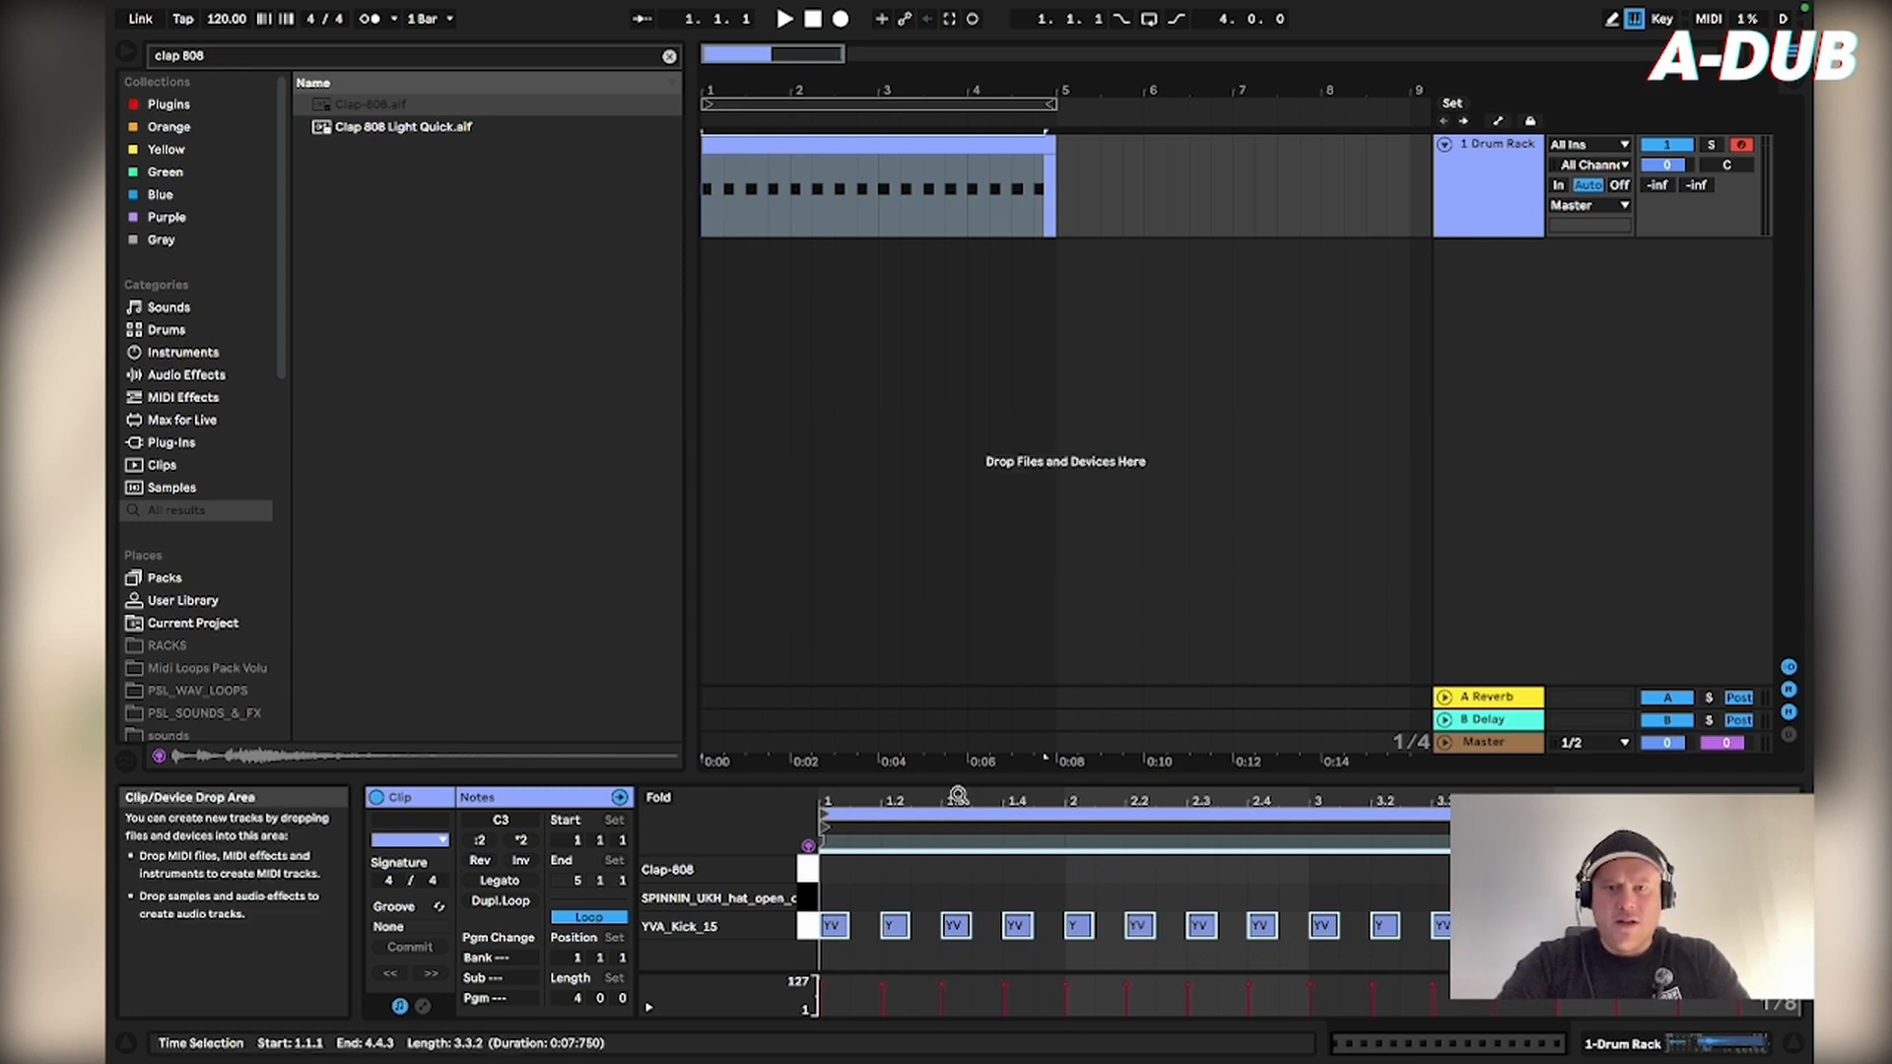
- Play back the kick pattern and turn on looping for the four-bar clip
{"action": "key", "text": "space"}
{"action": "left_click", "coordinate": [869, 140]}
{"action": "key", "text": "space"}
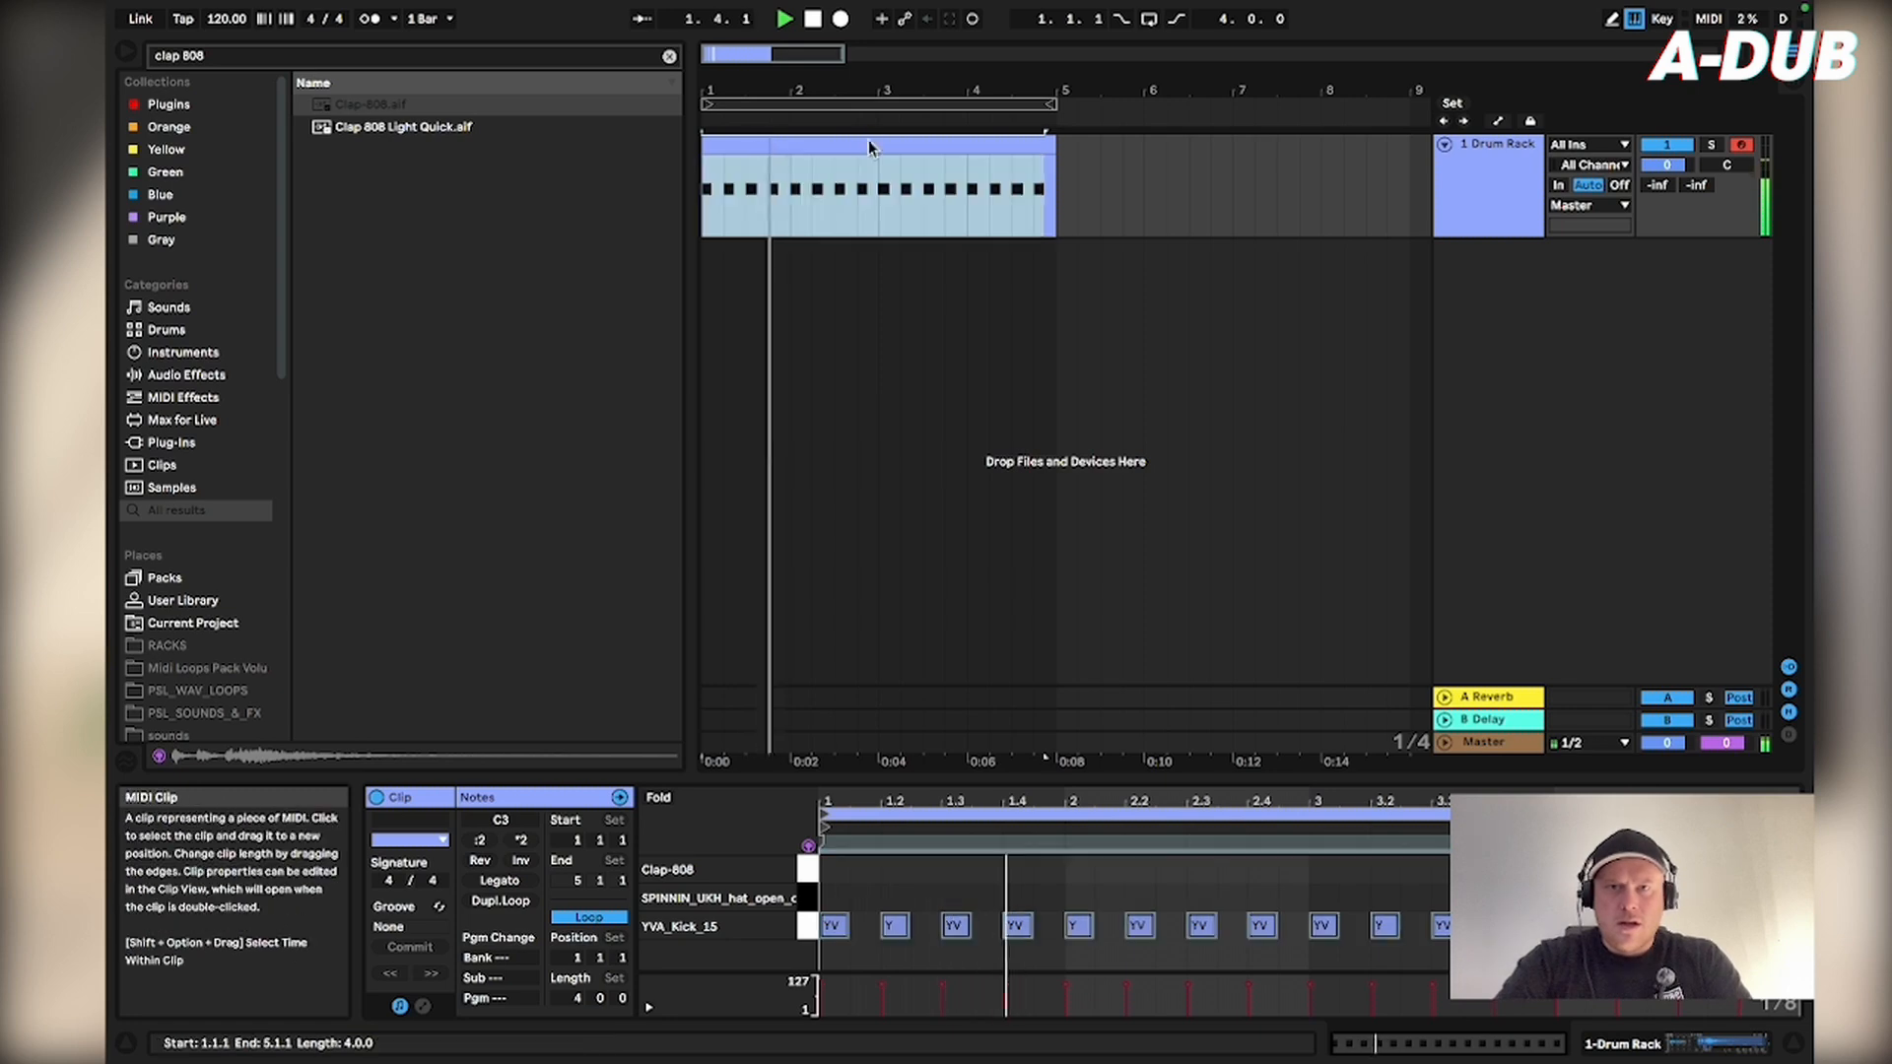
{"action": "key", "text": "super+l"}
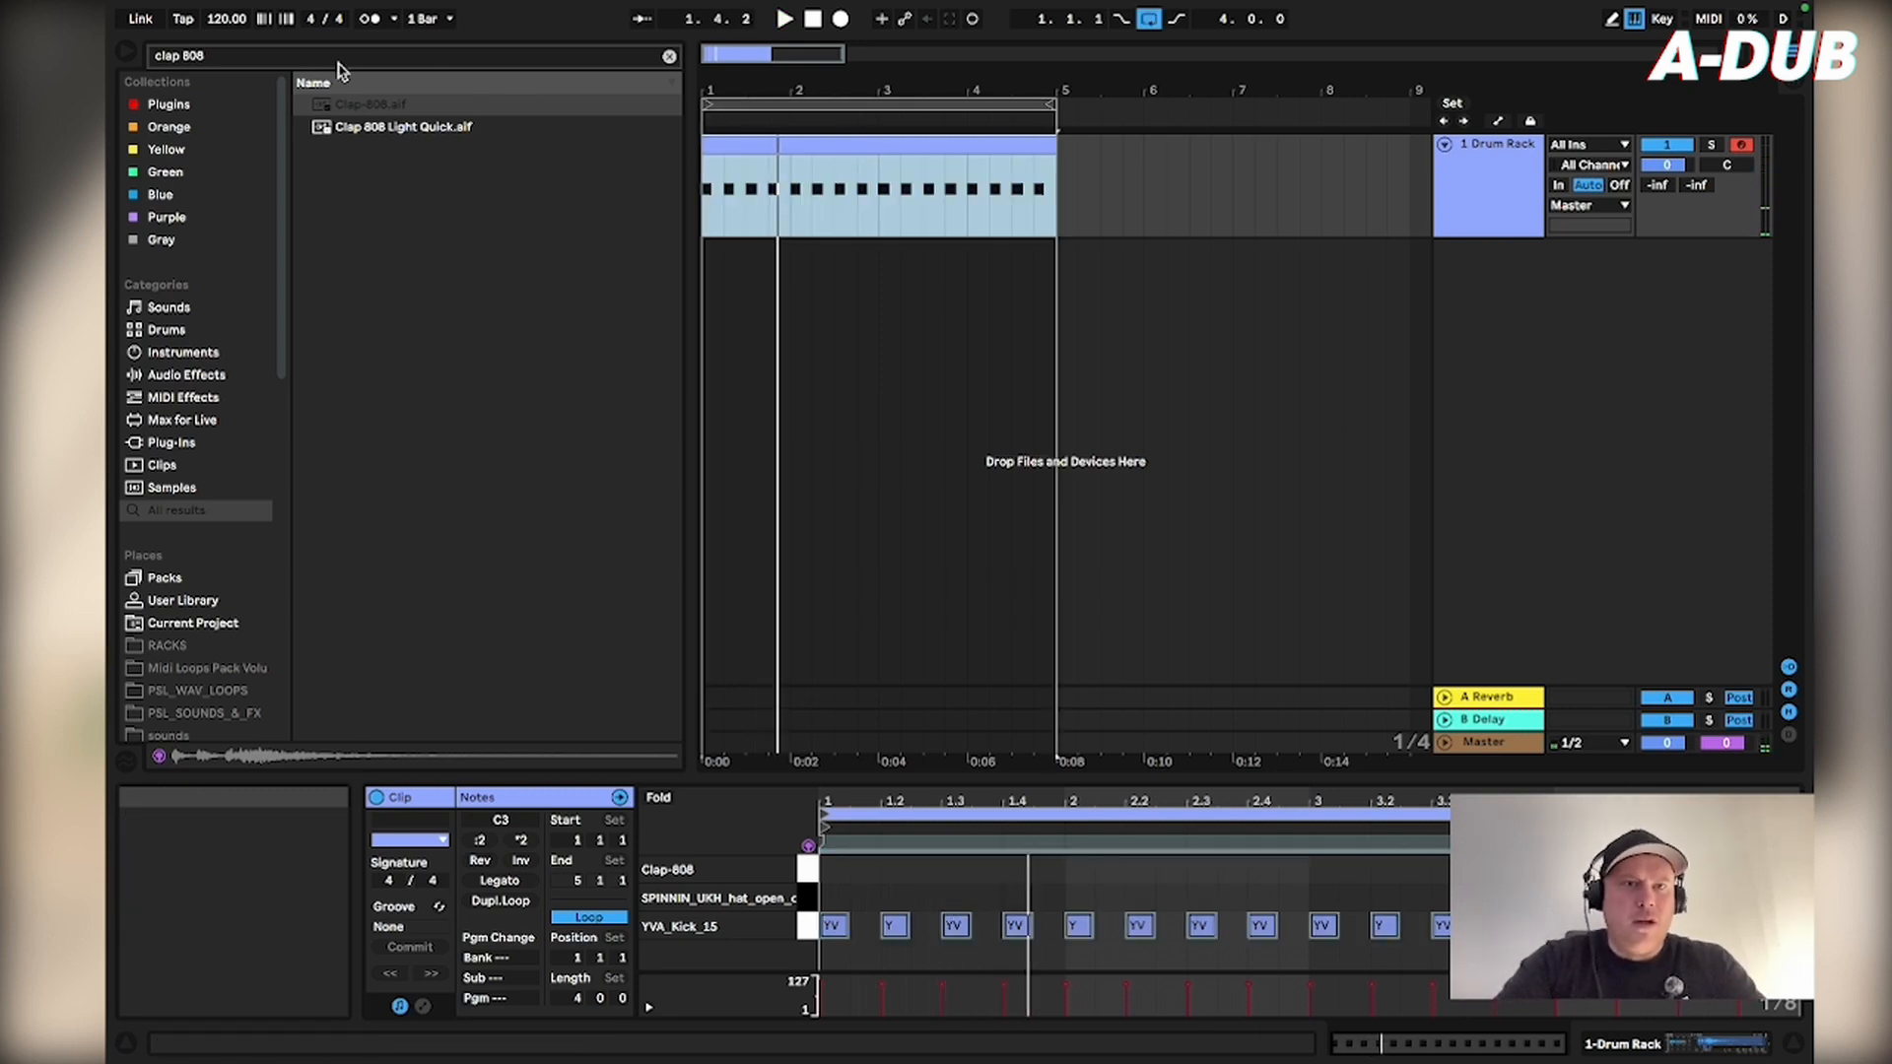
- Set the project tempo to 124 BPM
{"action": "left_click", "coordinate": [227, 22]}
{"action": "left_click_drag", "start_coordinate": [224, 20], "coordinate": [224, 18]}
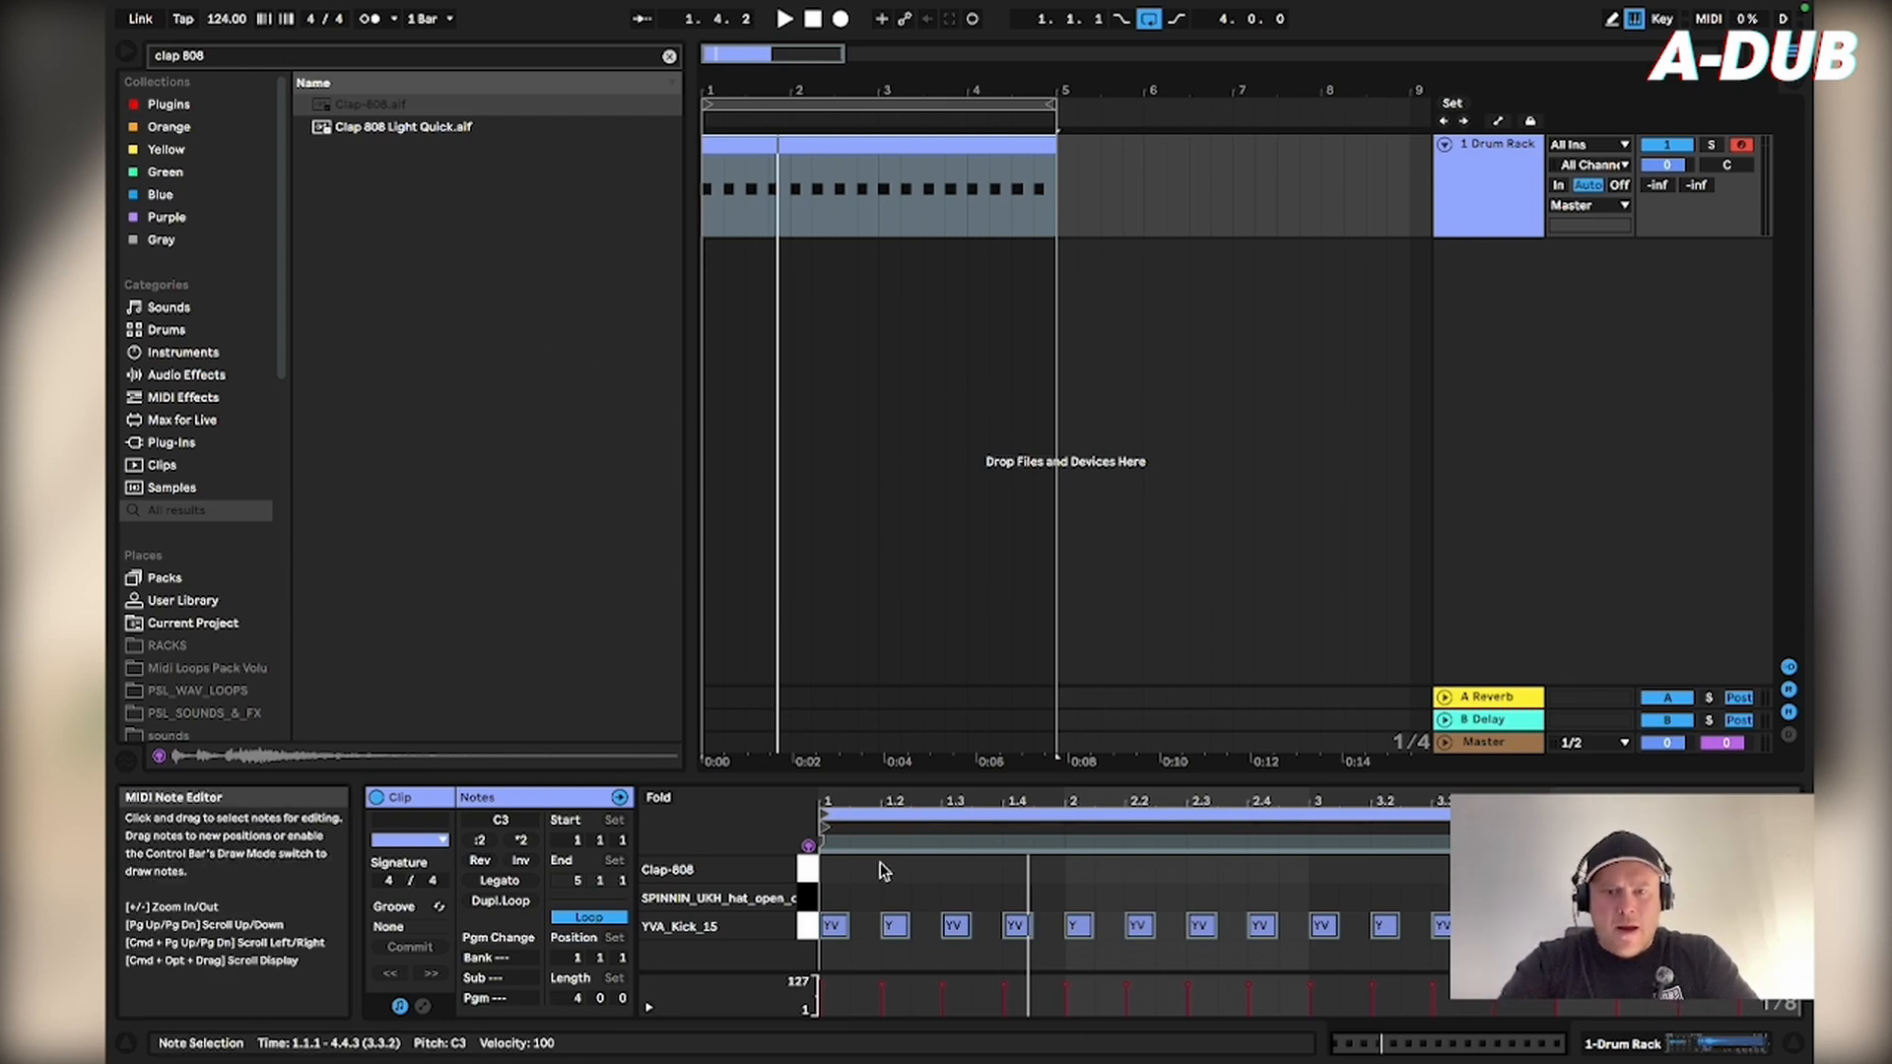
- Copy all the kick notes to the open hat row, shifted to the offbeats starting at 1.1.3
{"action": "left_click", "coordinate": [858, 902]}
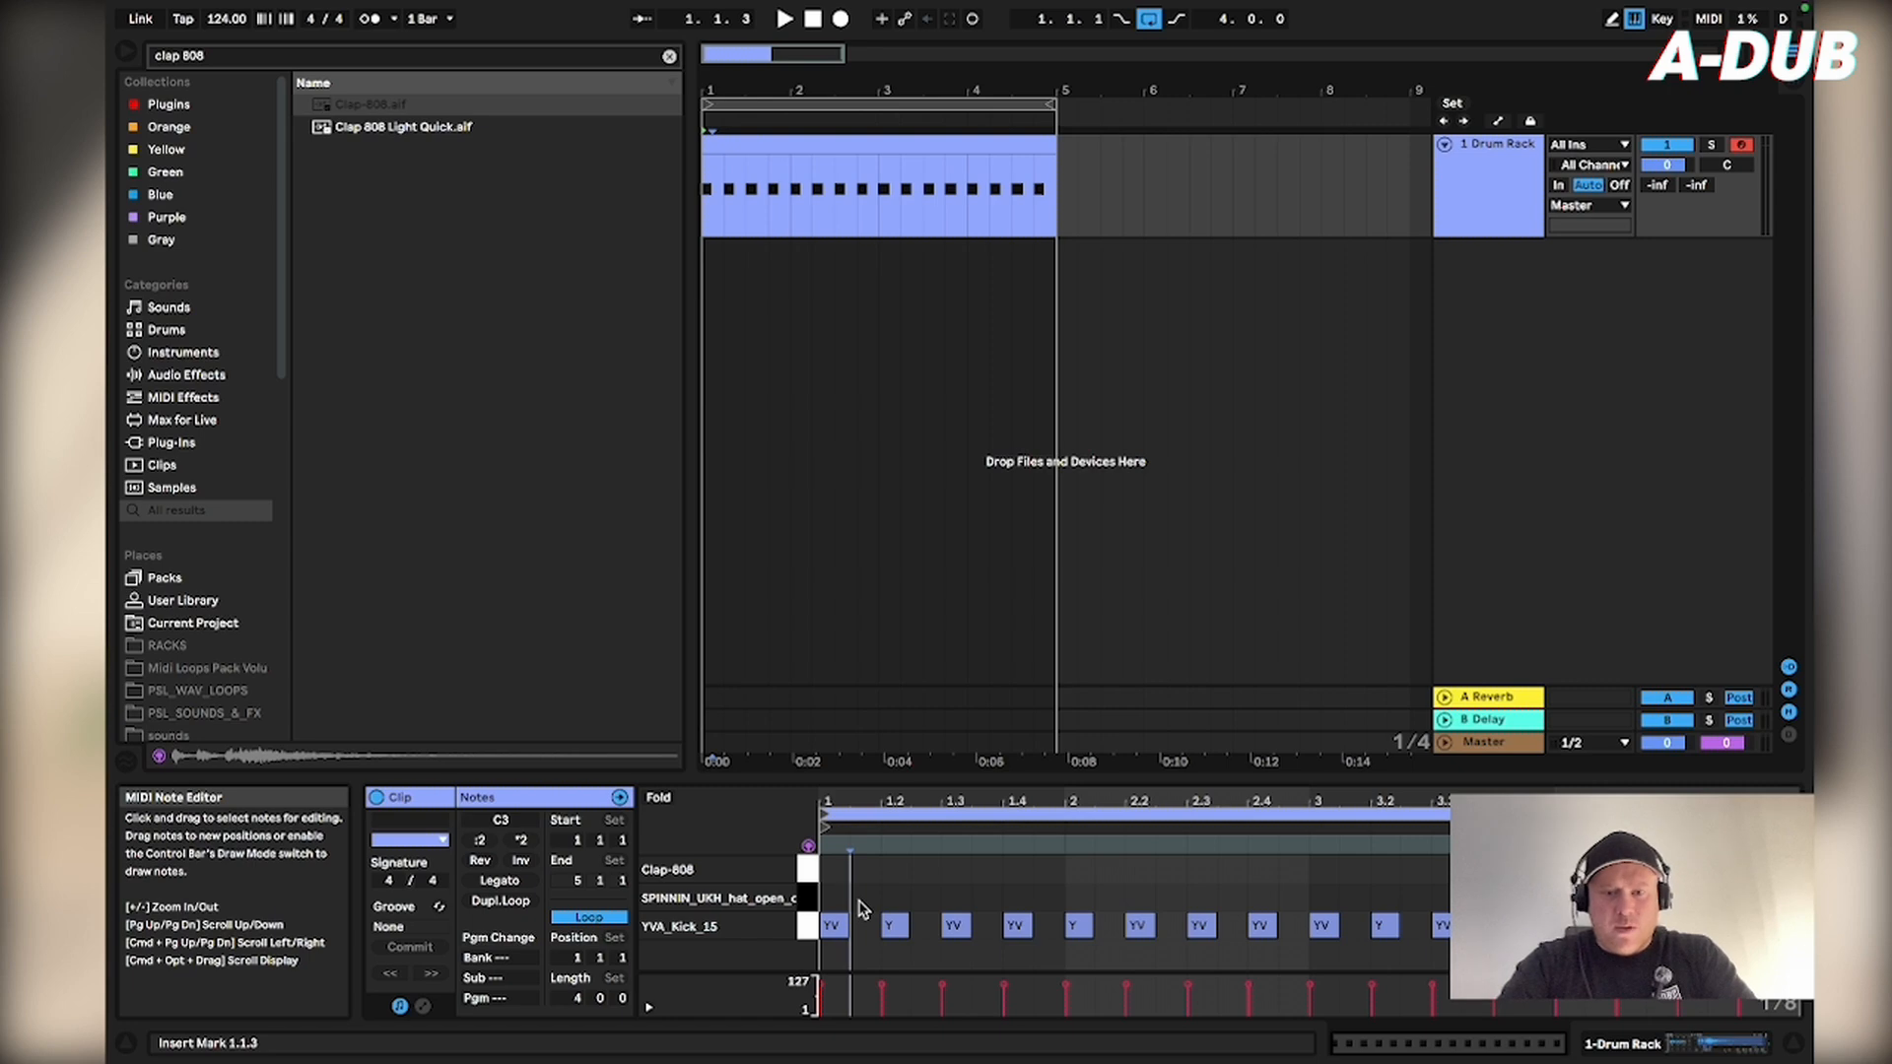
{"action": "key", "text": "ctrl+a"}
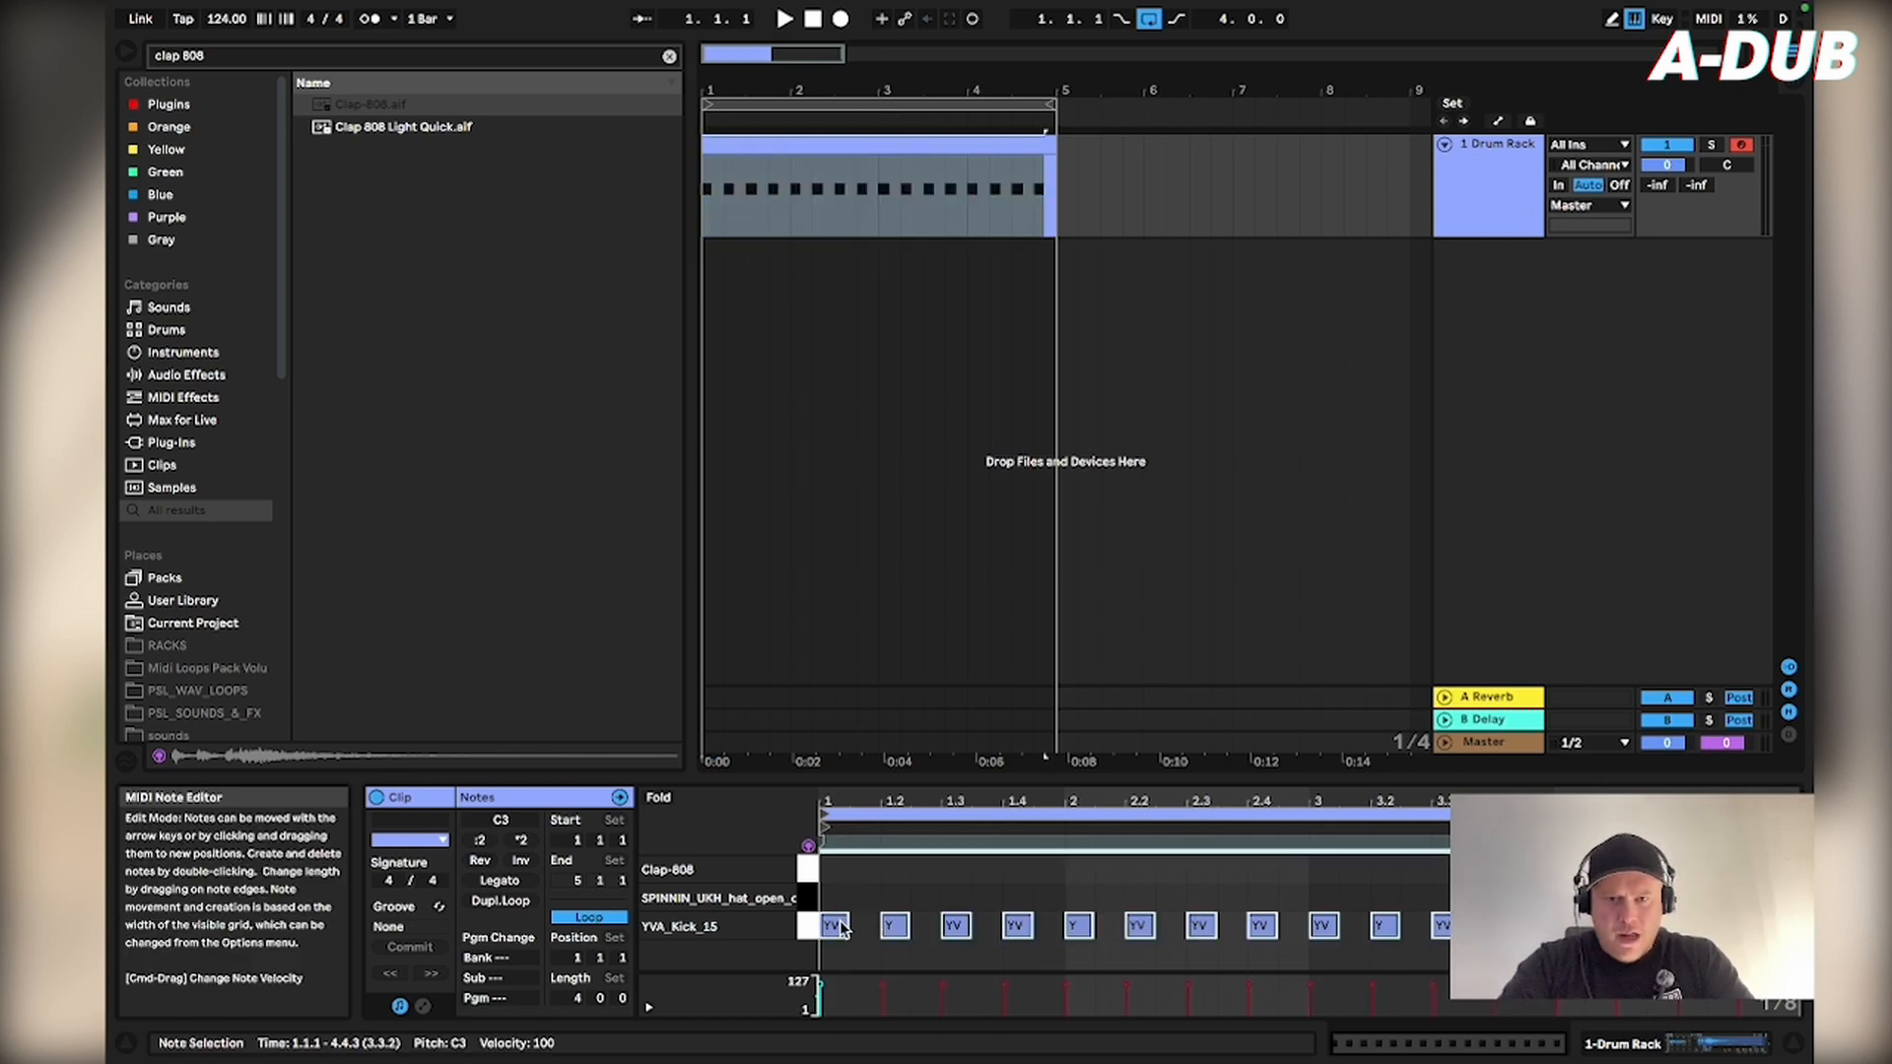
{"action": "left_click_drag", "start_coordinate": [841, 927], "coordinate": [867, 899]}
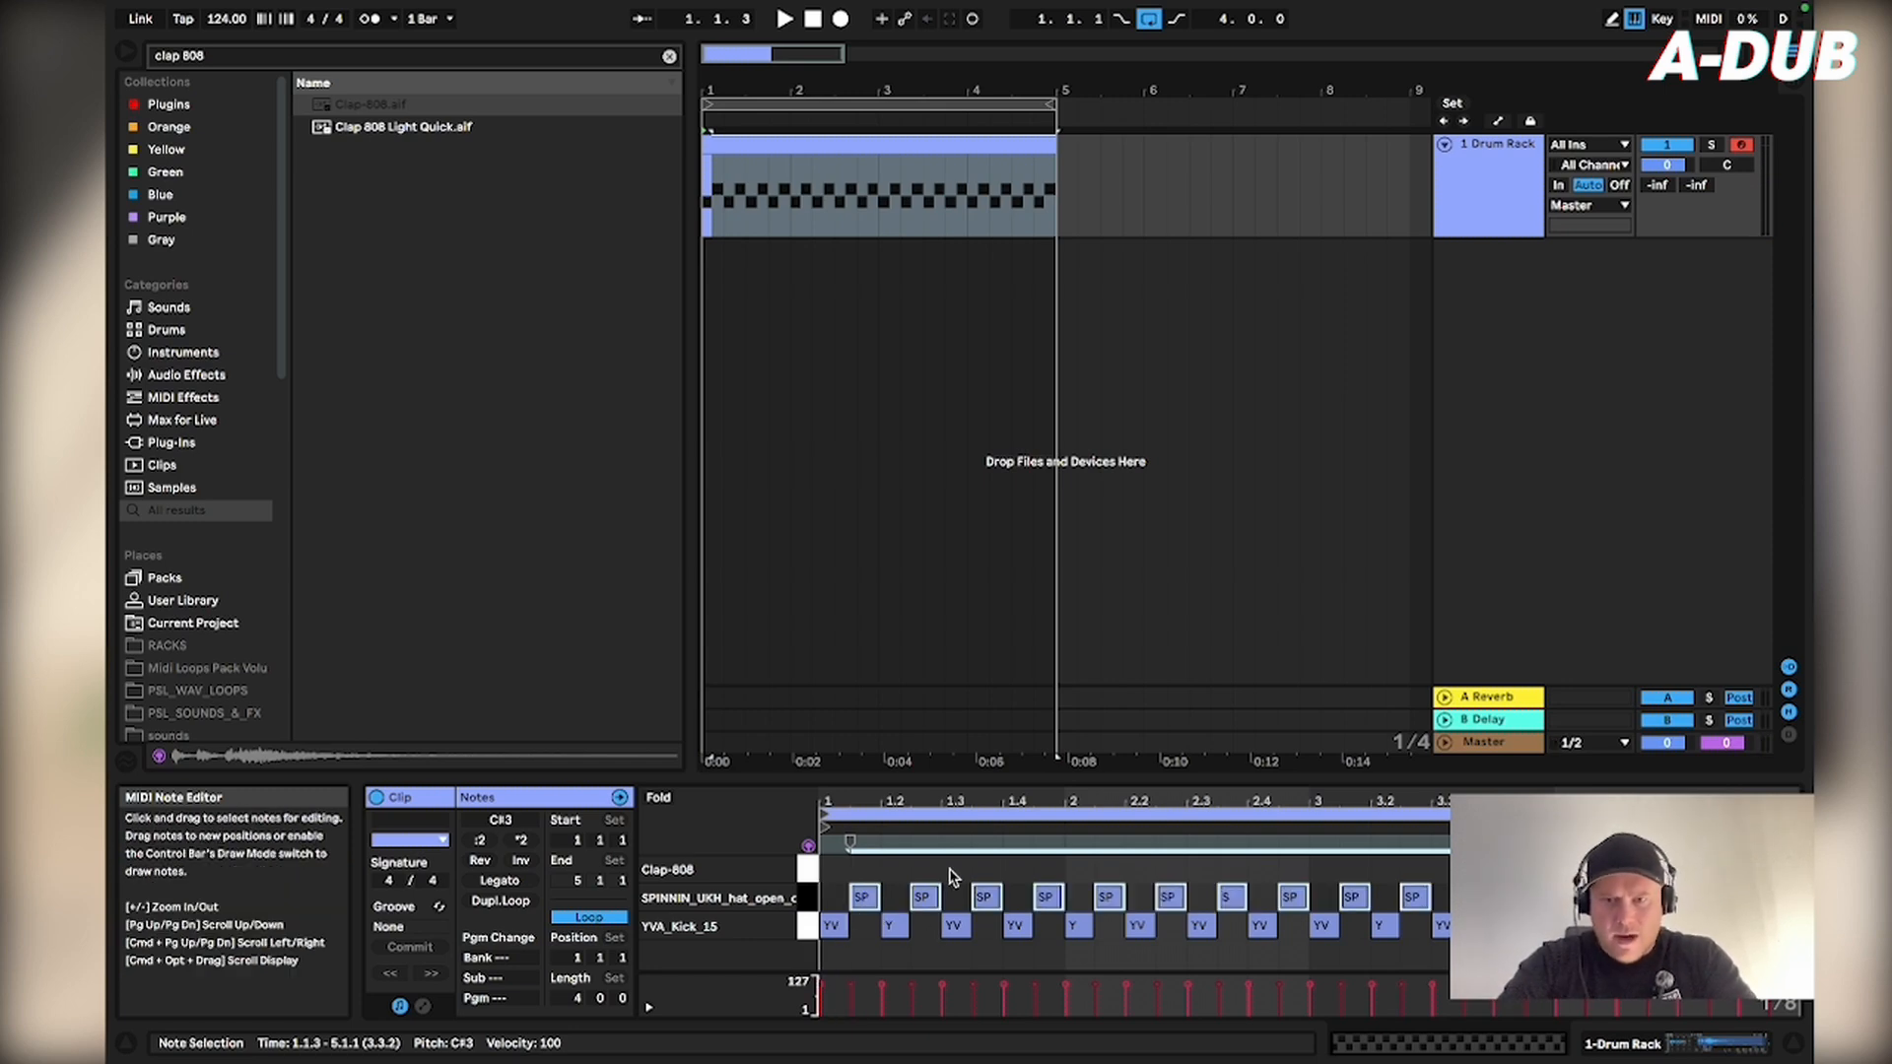
- Play back the pattern from the first kick to hear the kick and open hat together
{"action": "left_click", "coordinate": [834, 926]}
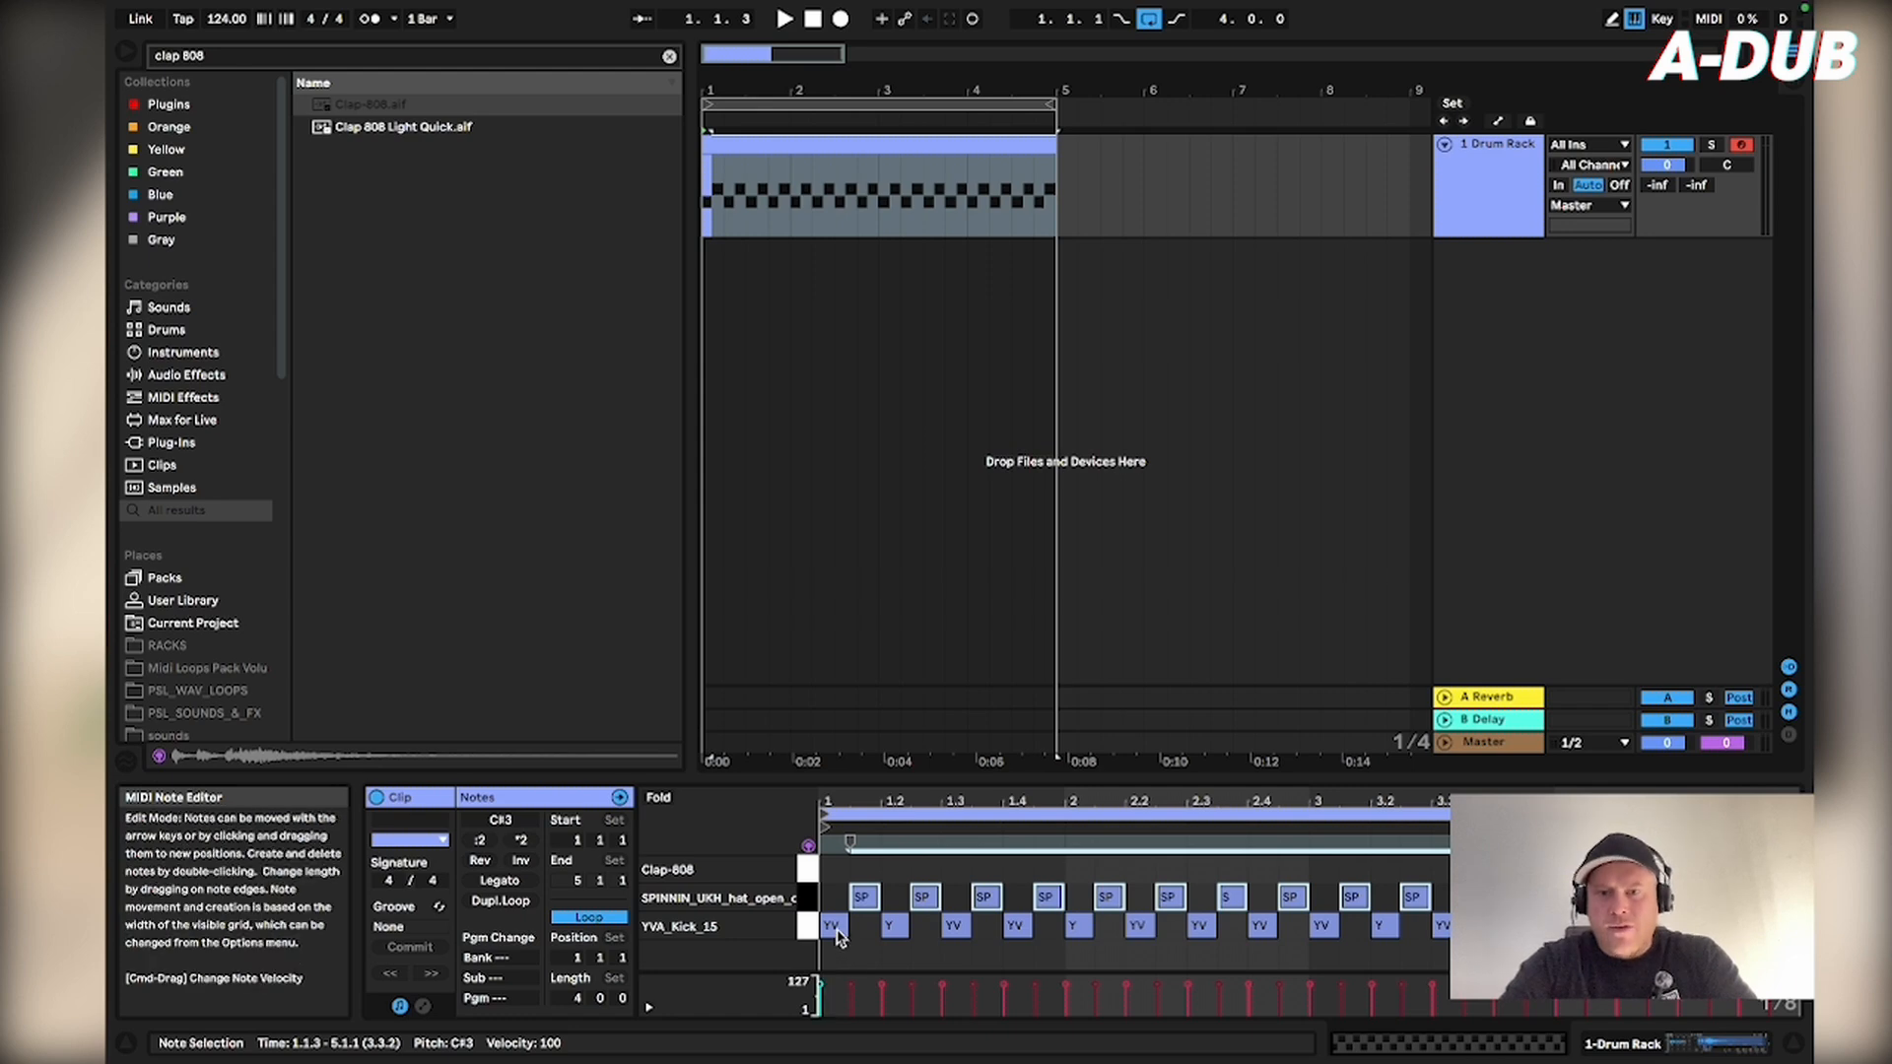
{"action": "key", "text": "space"}
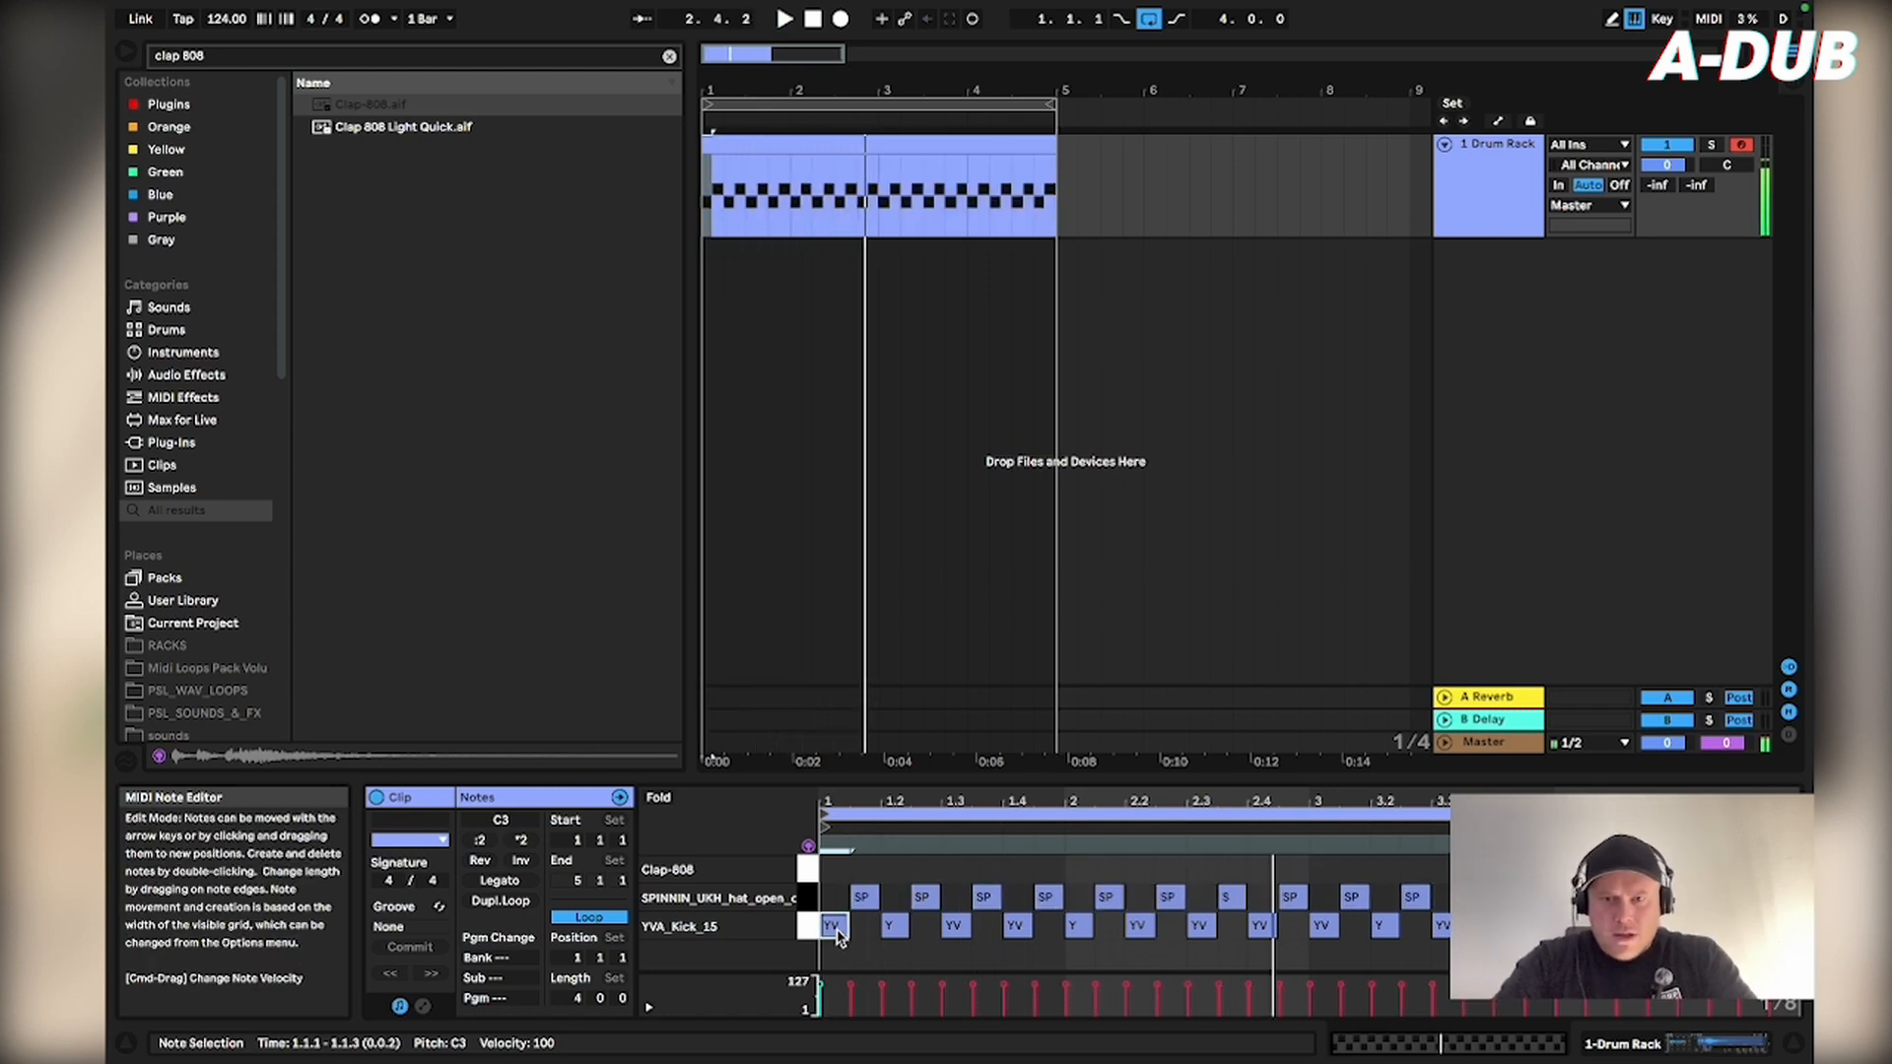
{"action": "key", "text": "space"}
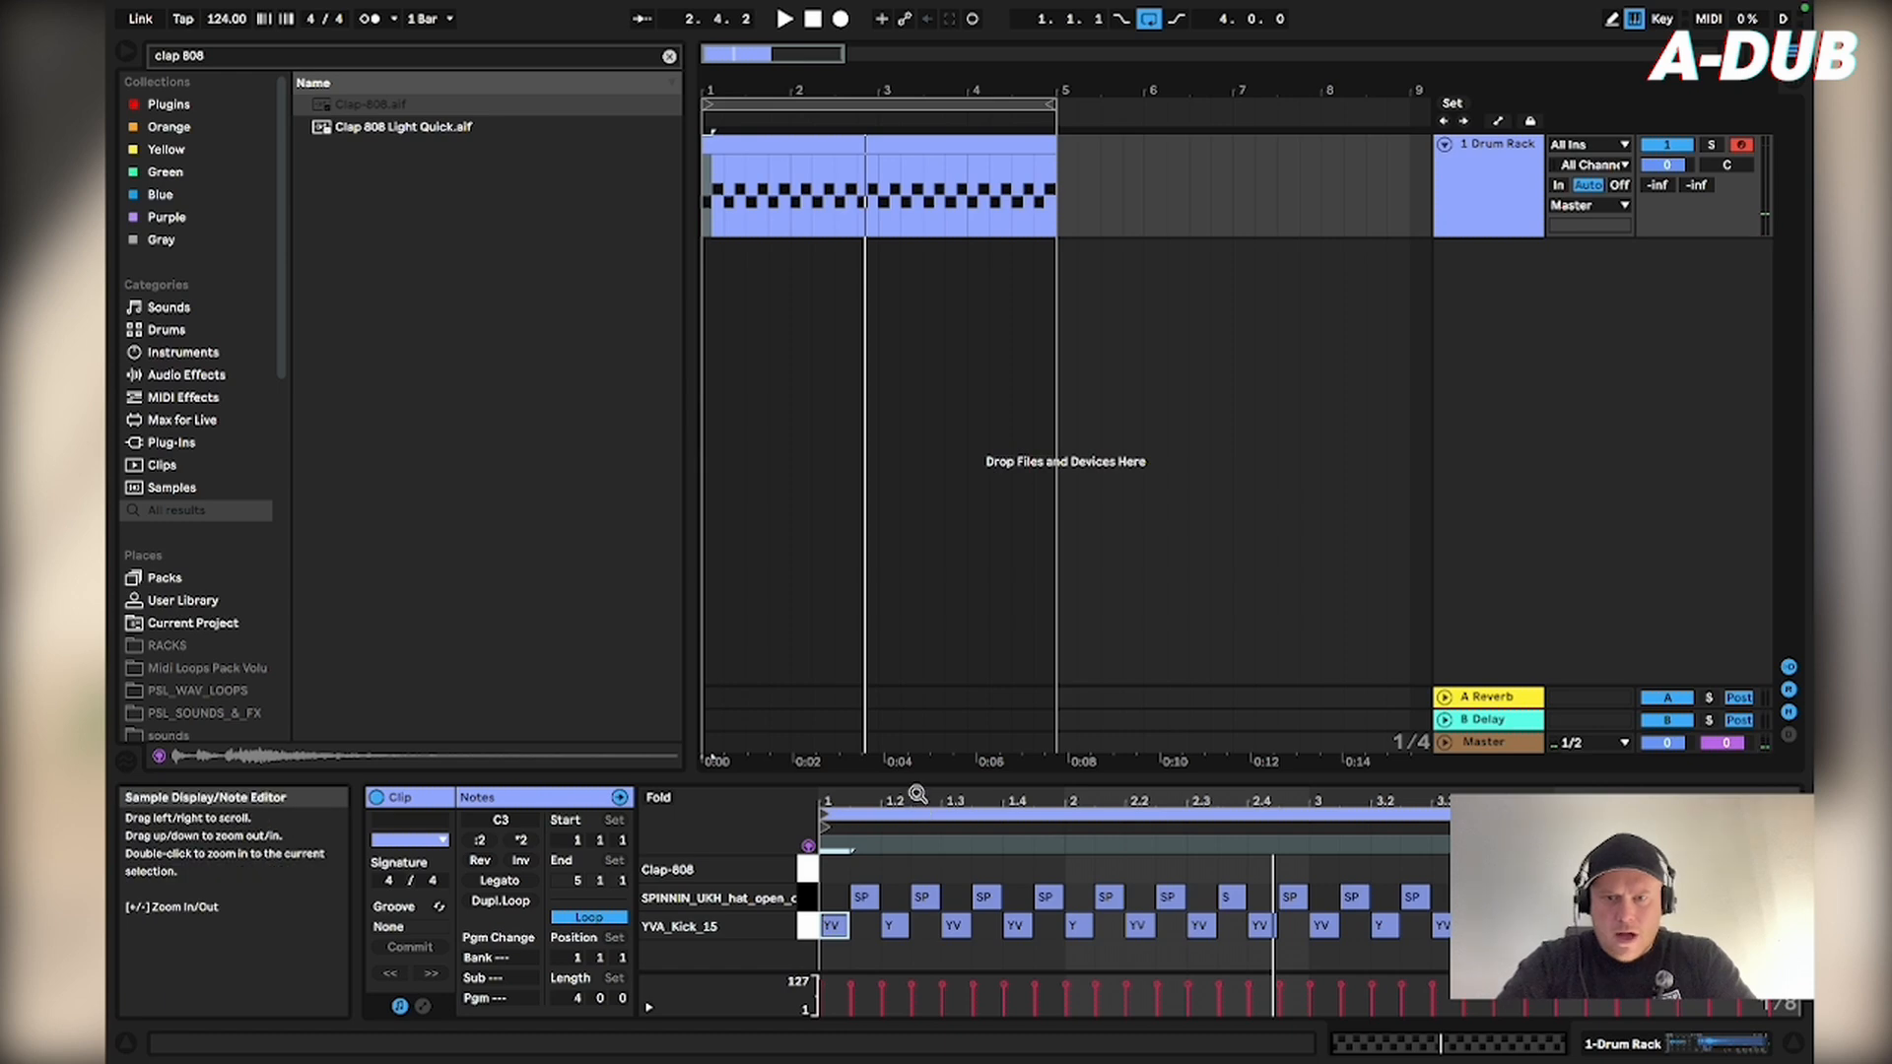
- Add Clap-808 notes on beats 2 and 4 of bar 1, duplicate the bar through bar 4, and play the pattern
{"action": "double_click", "coordinate": [892, 869]}
{"action": "double_click", "coordinate": [1016, 868]}
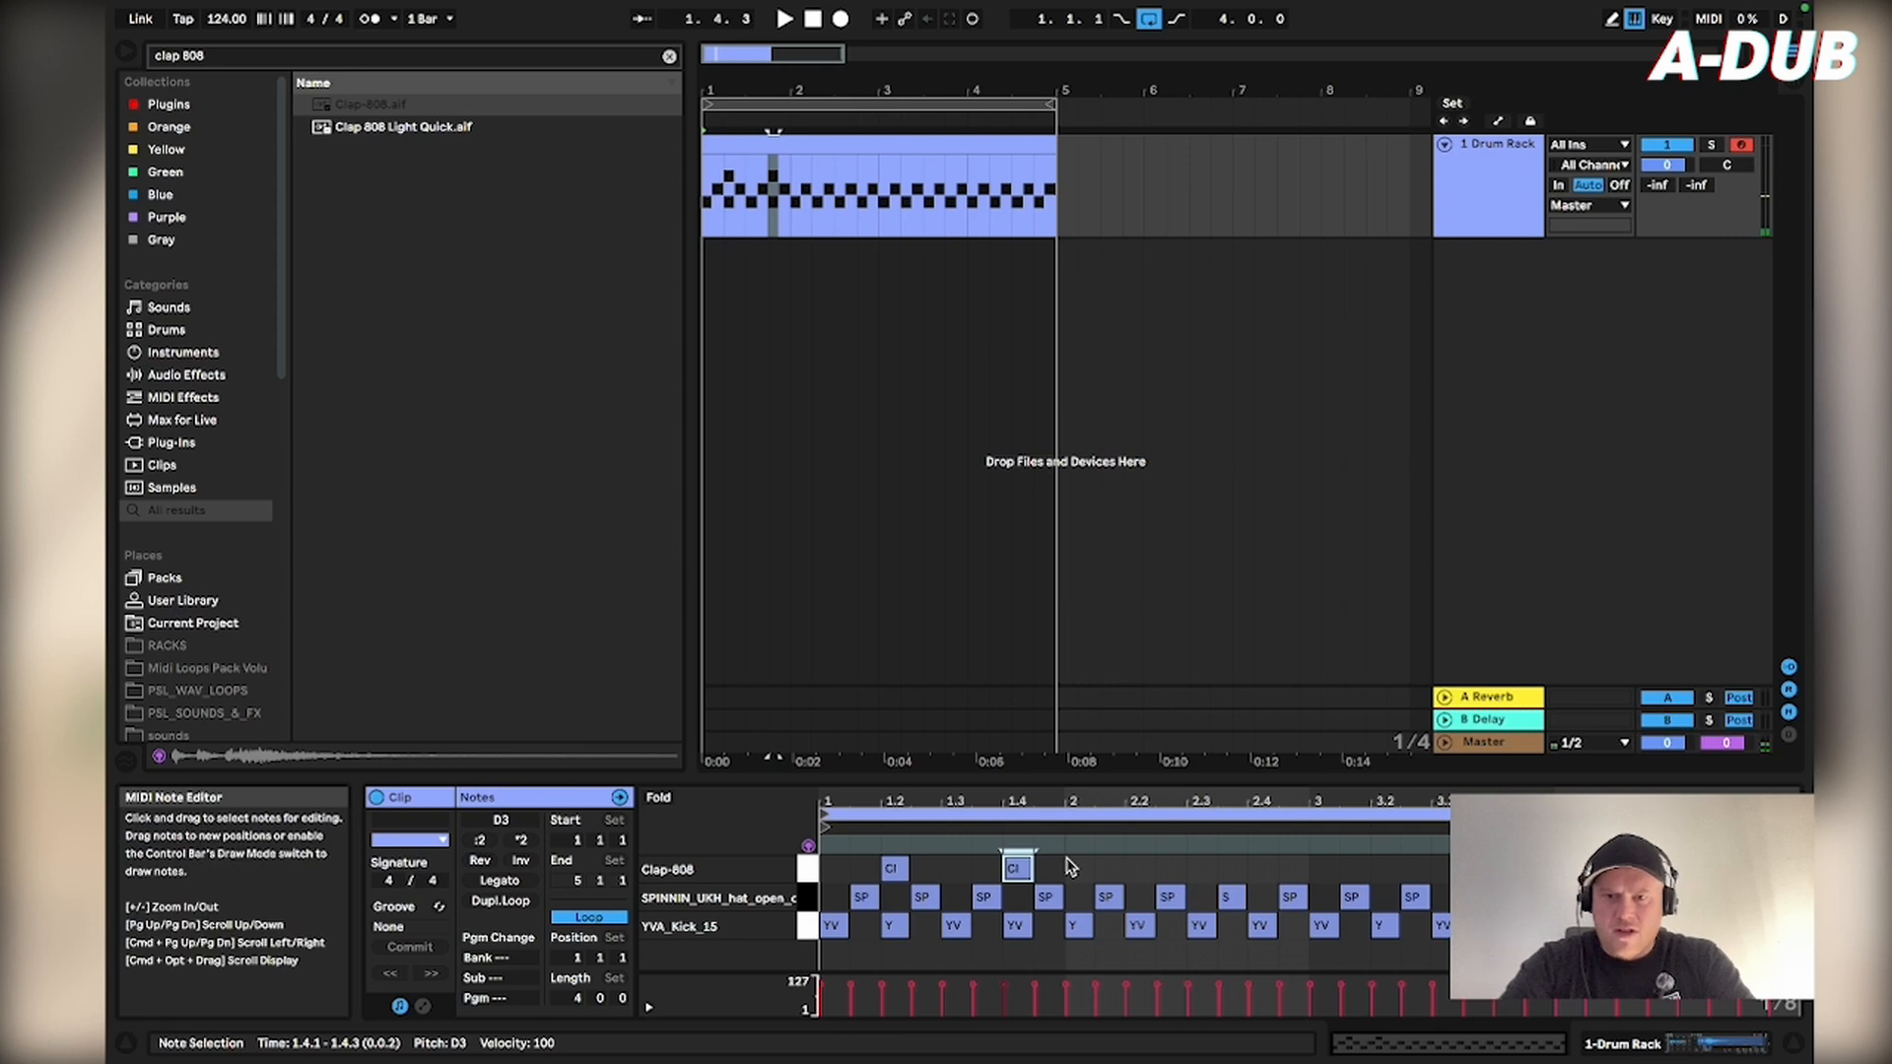
{"action": "left_click_drag", "start_coordinate": [1096, 838], "coordinate": [811, 1001]}
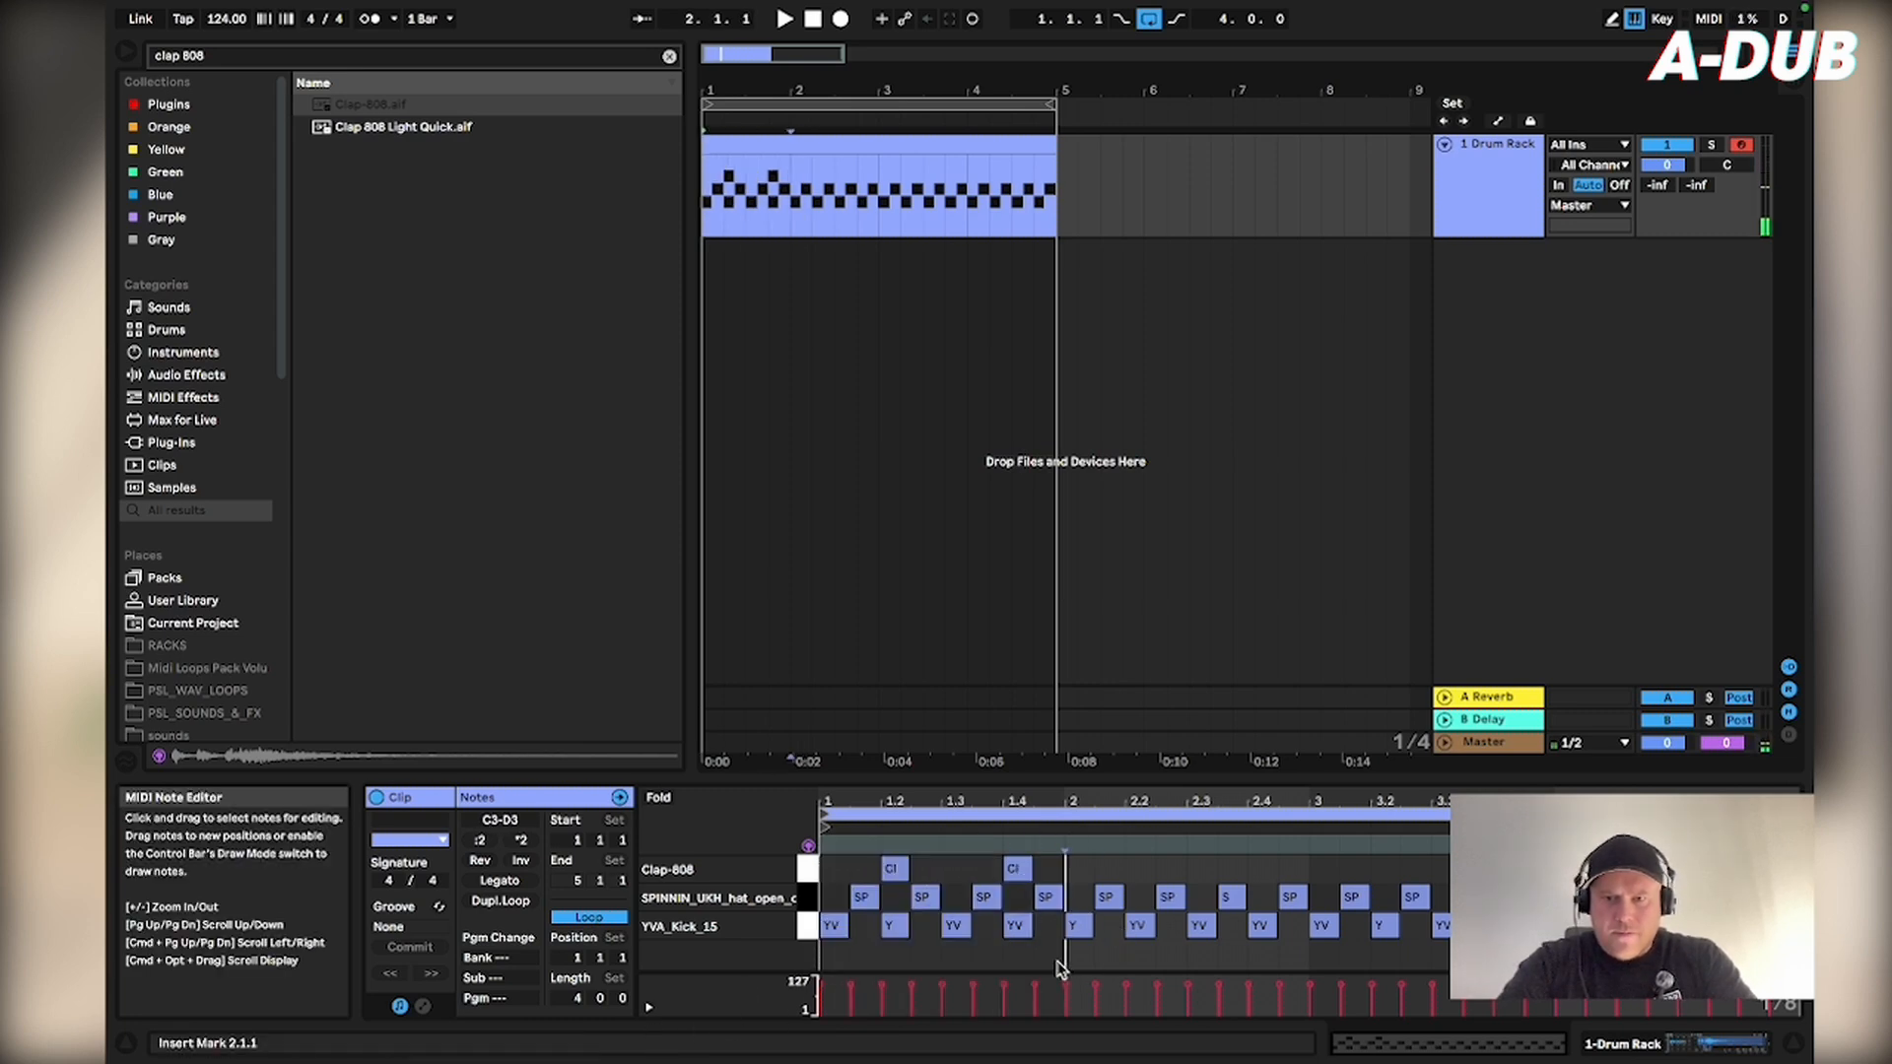
{"action": "key", "text": "super+d"}
{"action": "key", "text": "super+d"}
{"action": "key", "text": "super+d"}
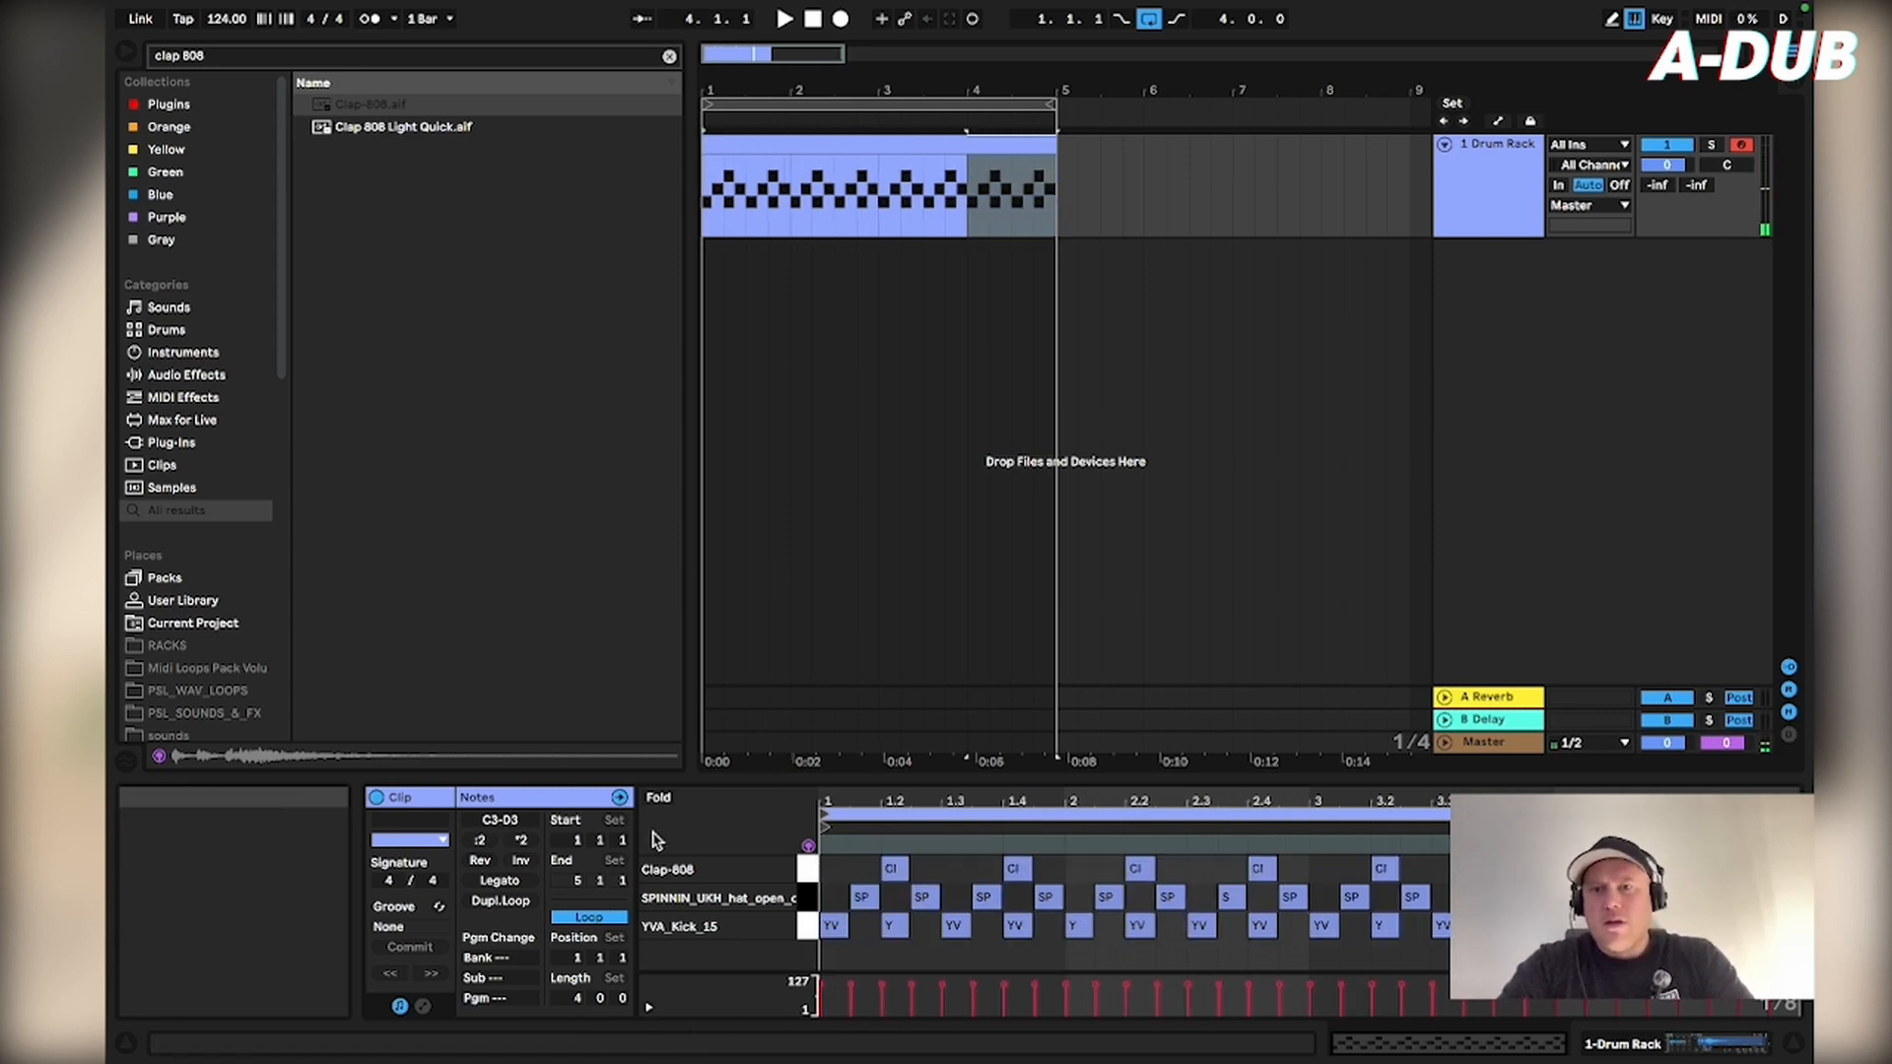
{"action": "key", "text": "space"}
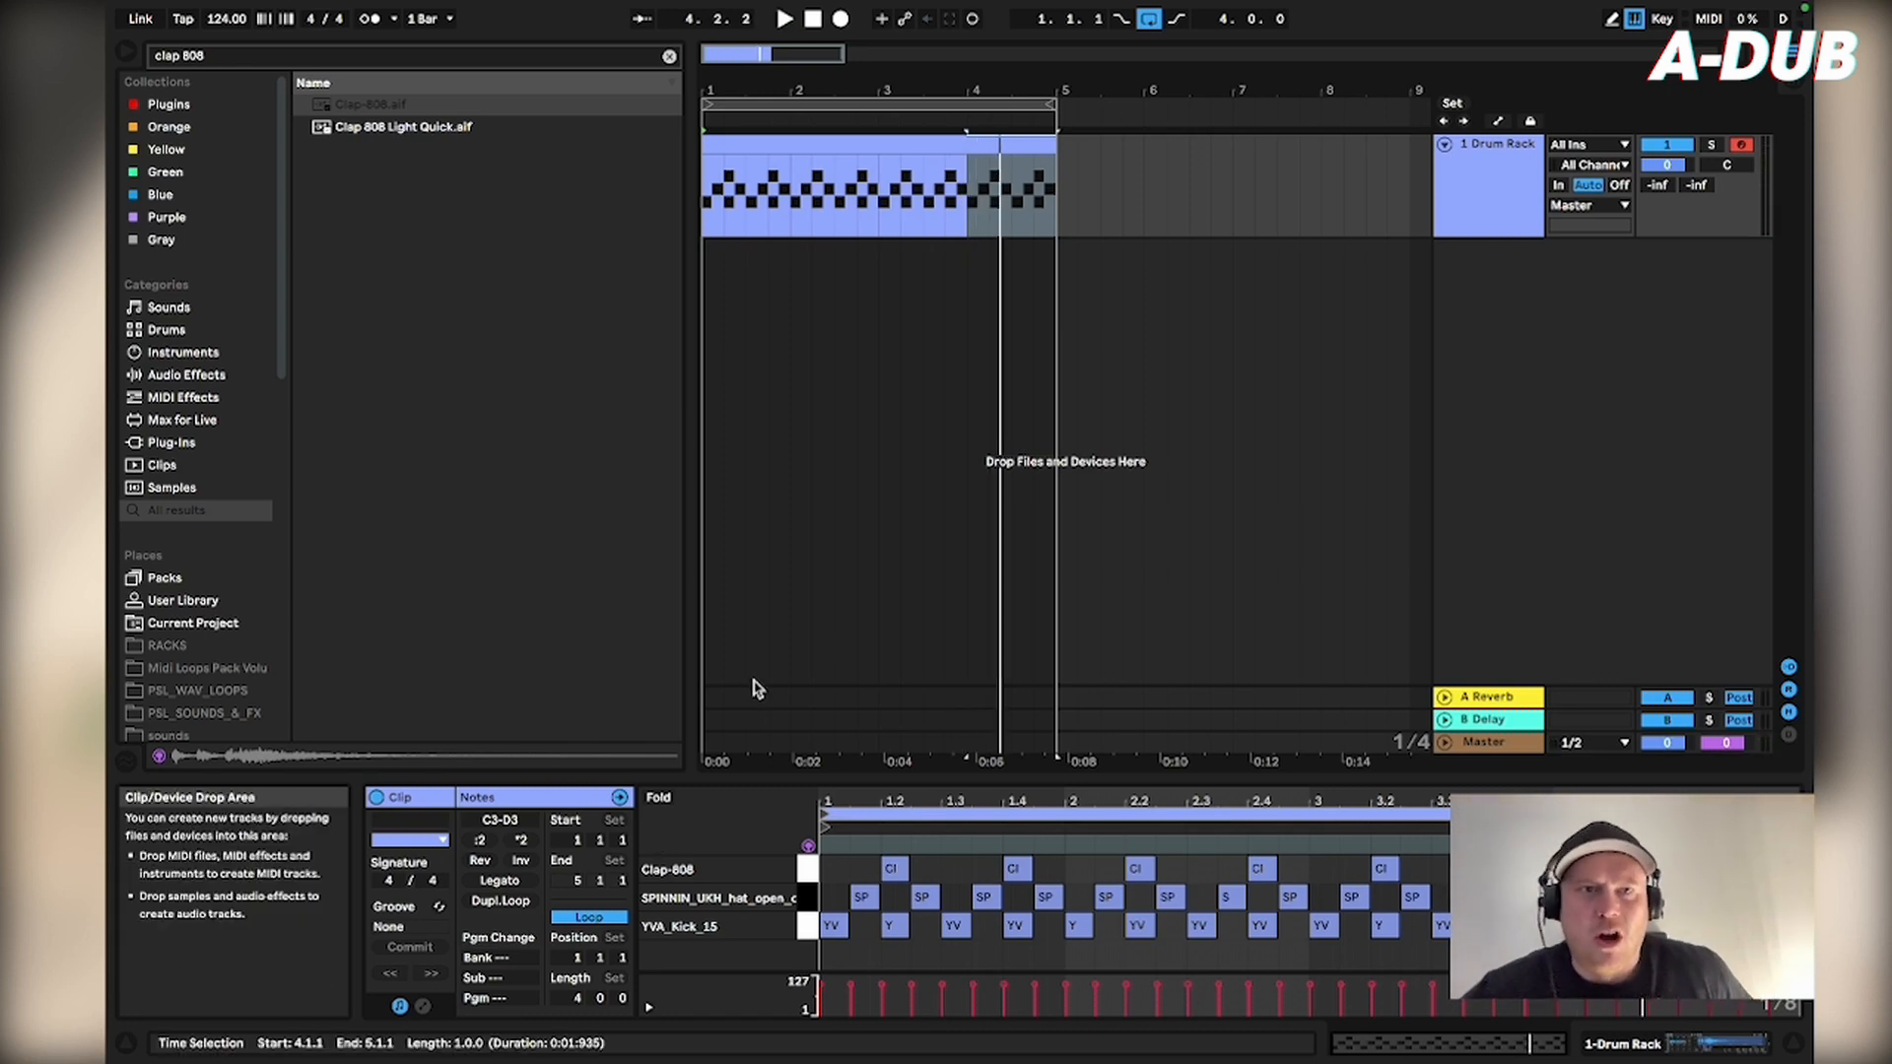
- Show the Drum Rack device, search the browser for "loop" and look through the matching samples
{"action": "left_click", "coordinate": [1663, 1046]}
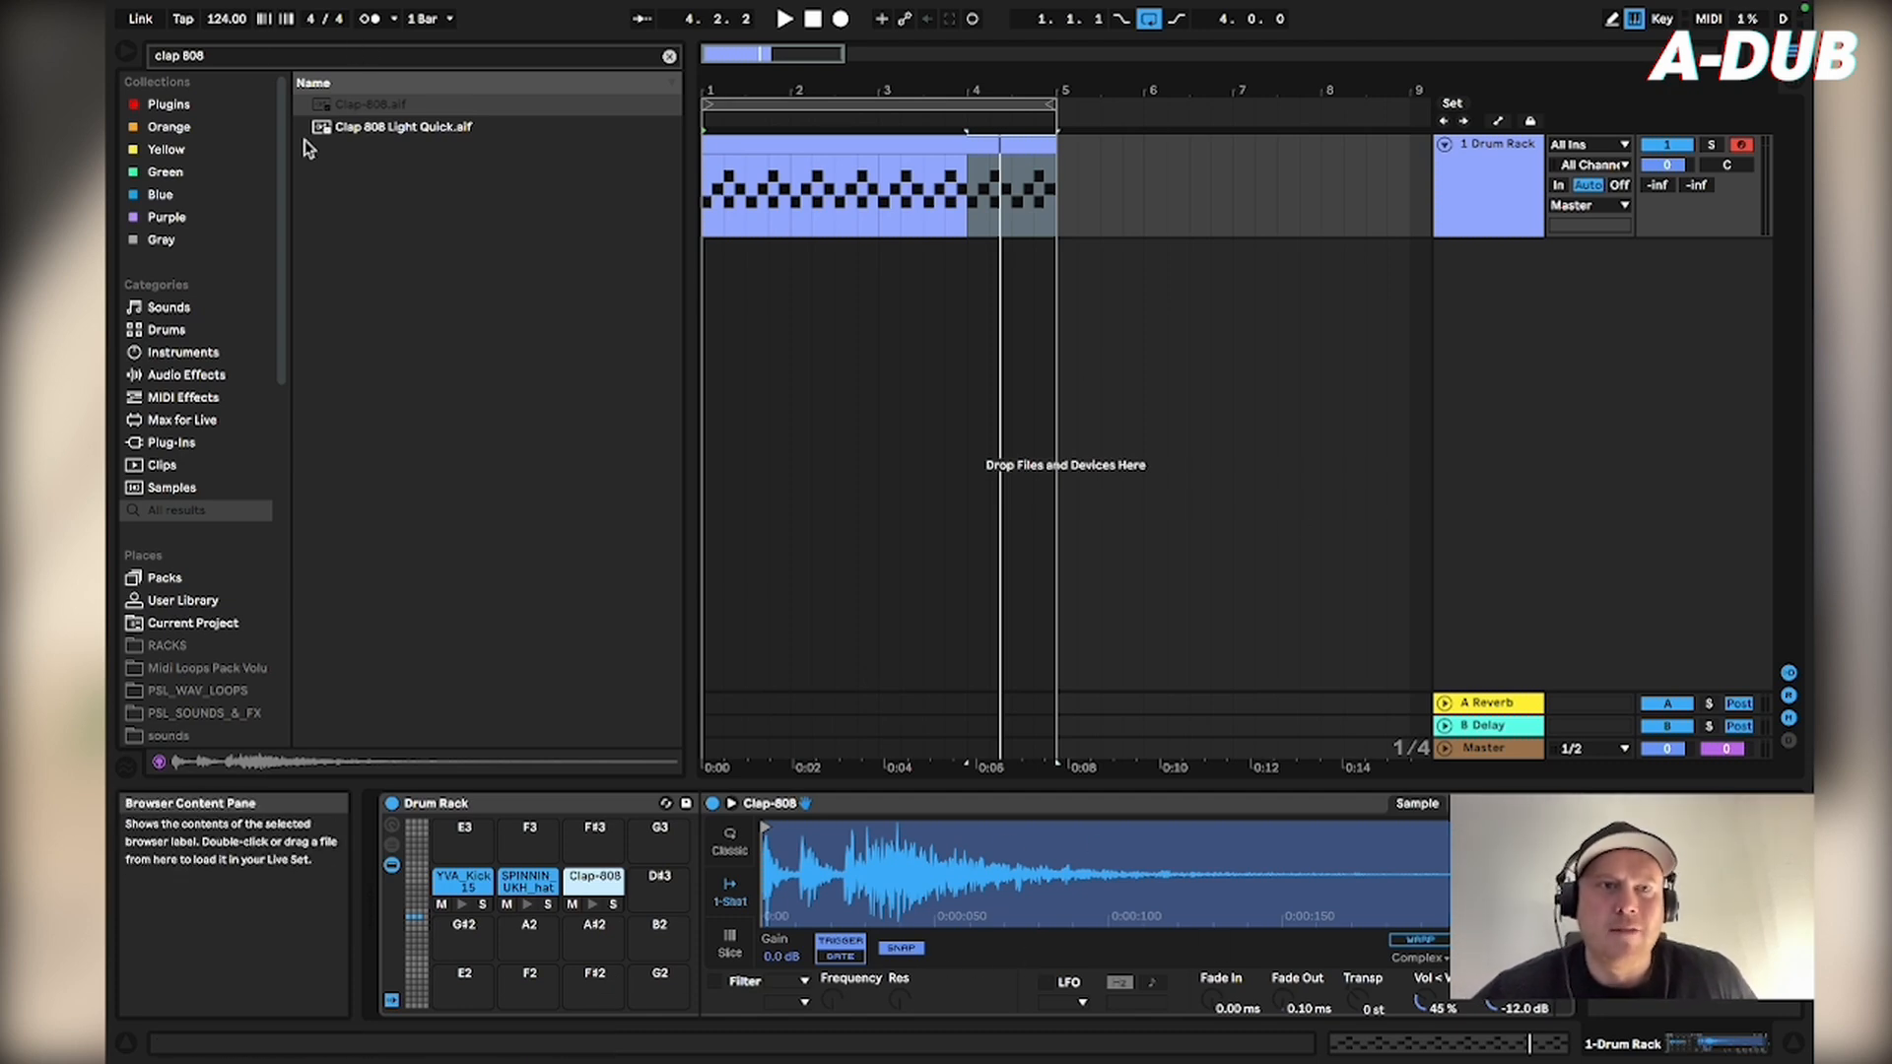
{"action": "left_click", "coordinate": [235, 56]}
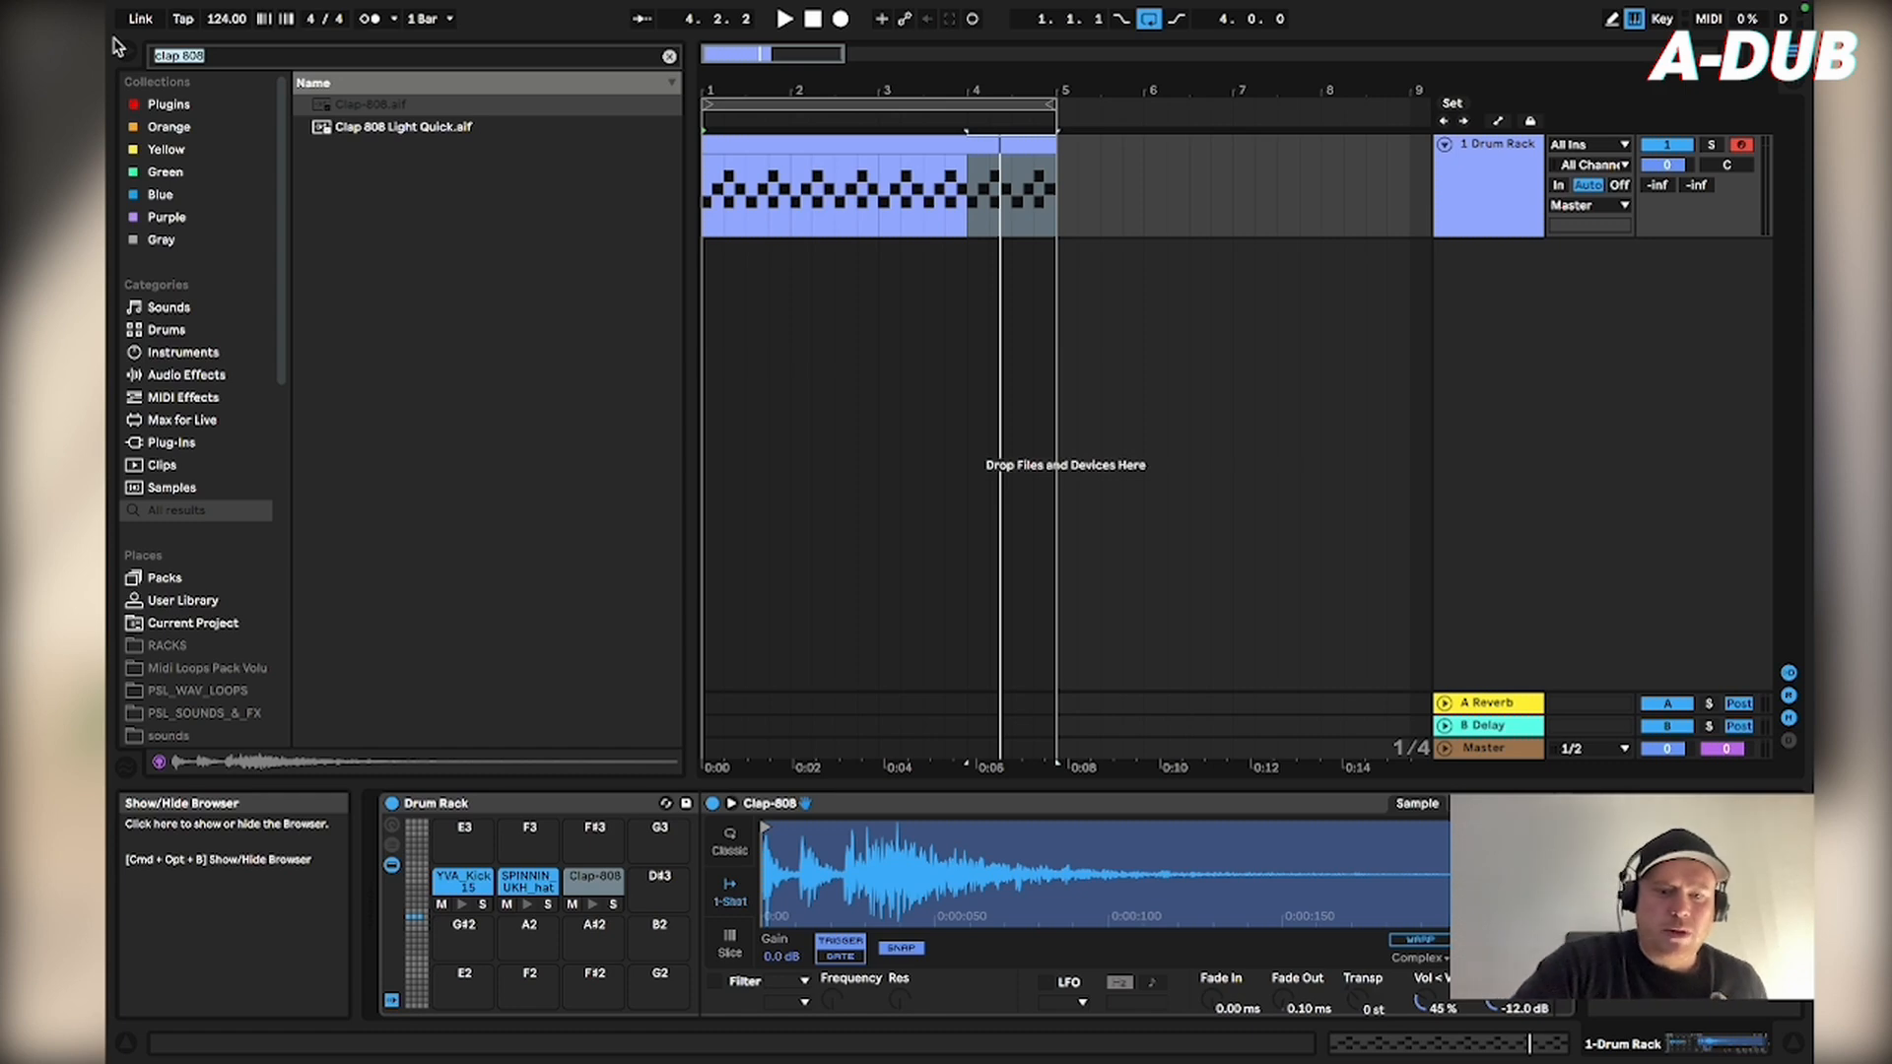
{"action": "key", "text": "BackSpace"}
{"action": "type", "text": "loop"}
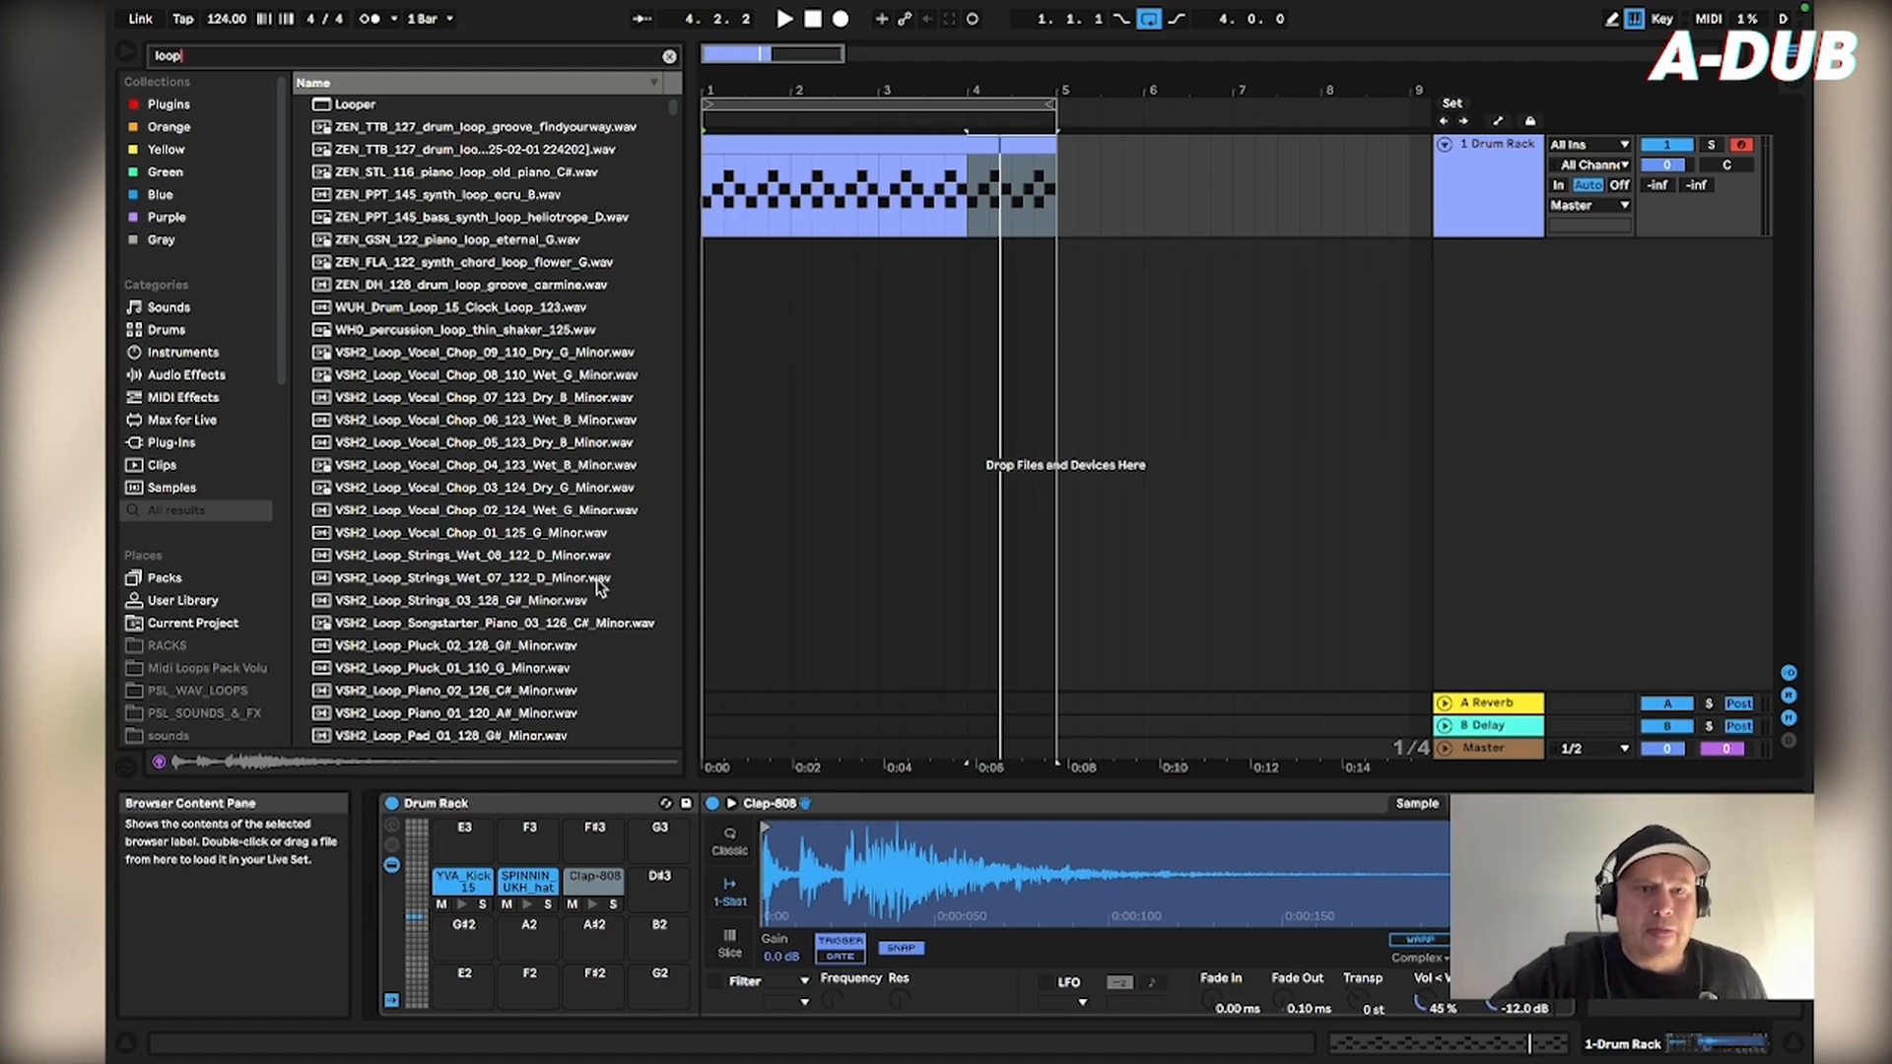
{"action": "scroll", "coordinate": [596, 595], "scroll_direction": "down", "scroll_amount": 10}
{"action": "scroll", "coordinate": [599, 603], "scroll_direction": "down", "scroll_amount": 7}
{"action": "scroll", "coordinate": [598, 603], "scroll_direction": "down", "scroll_amount": 15}
{"action": "scroll", "coordinate": [595, 603], "scroll_direction": "down", "scroll_amount": 2}
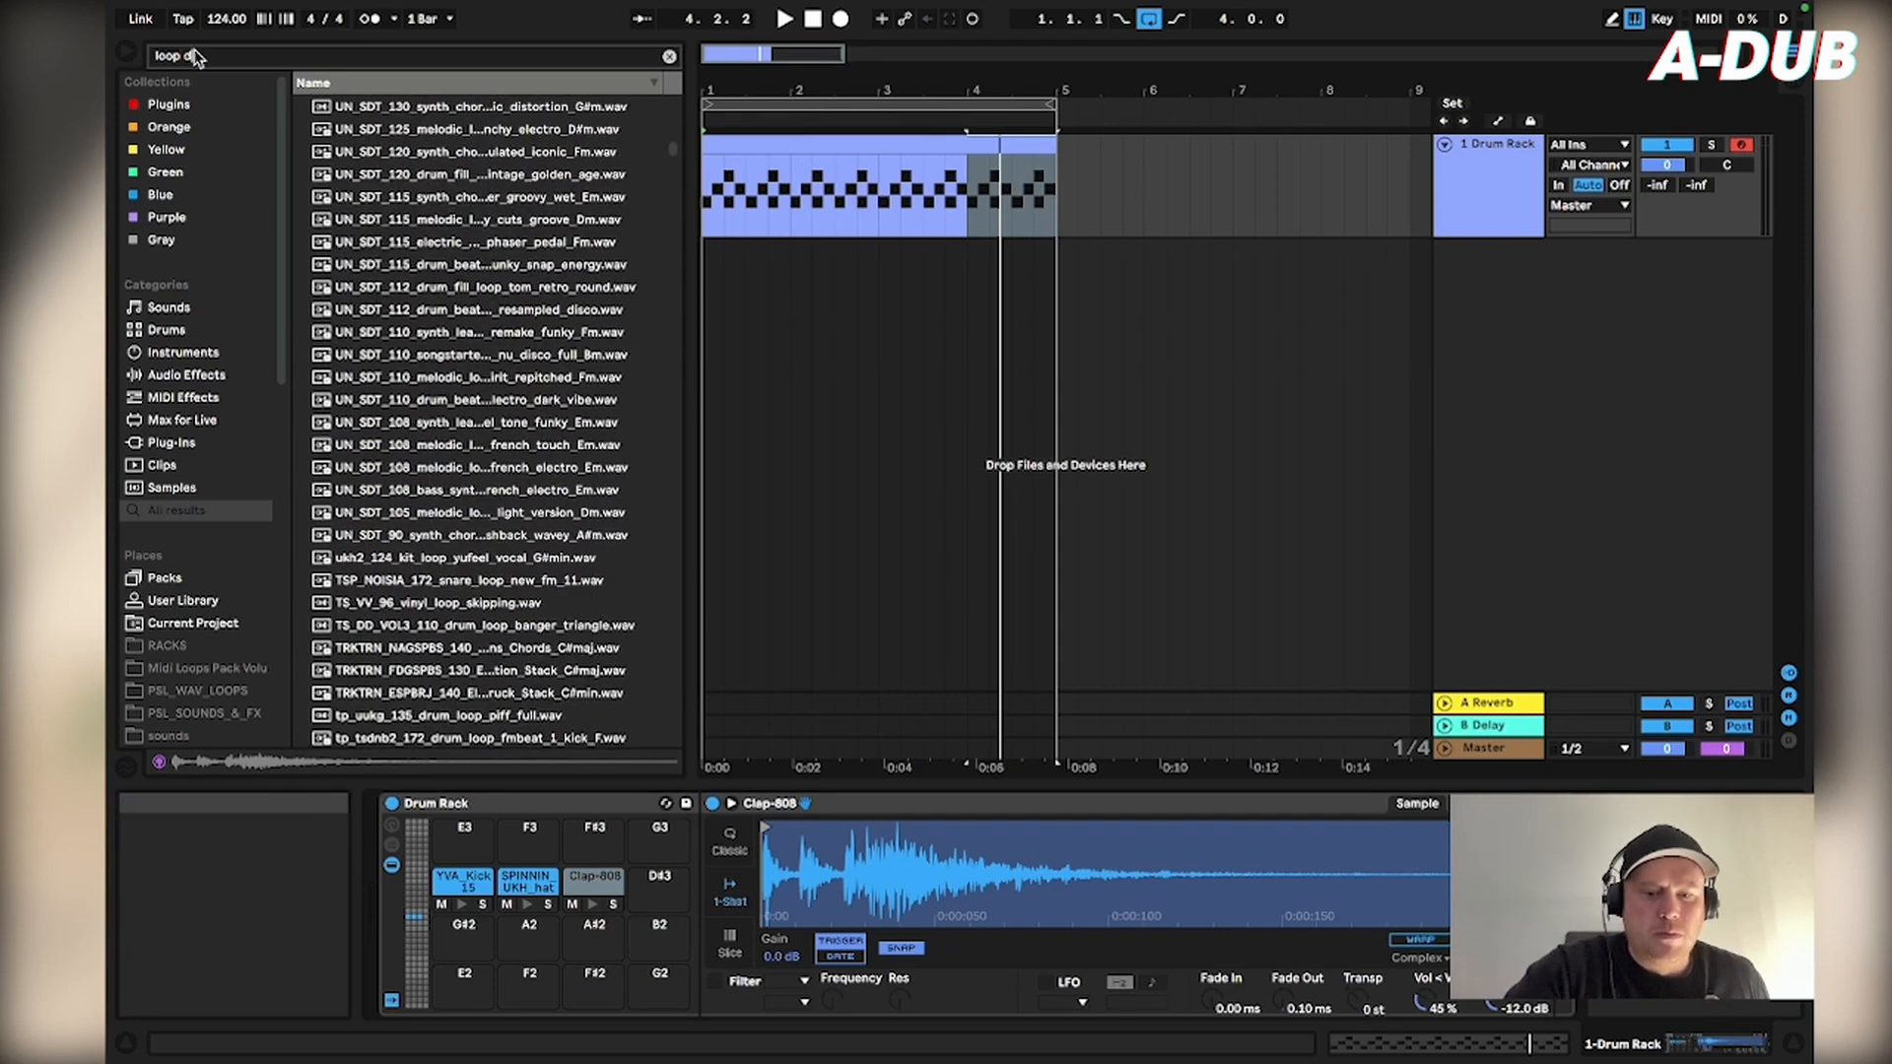
- Narrow the browser search to "loop drum no" and audition the three drum loops found
{"action": "type", "text": "rum no k"}
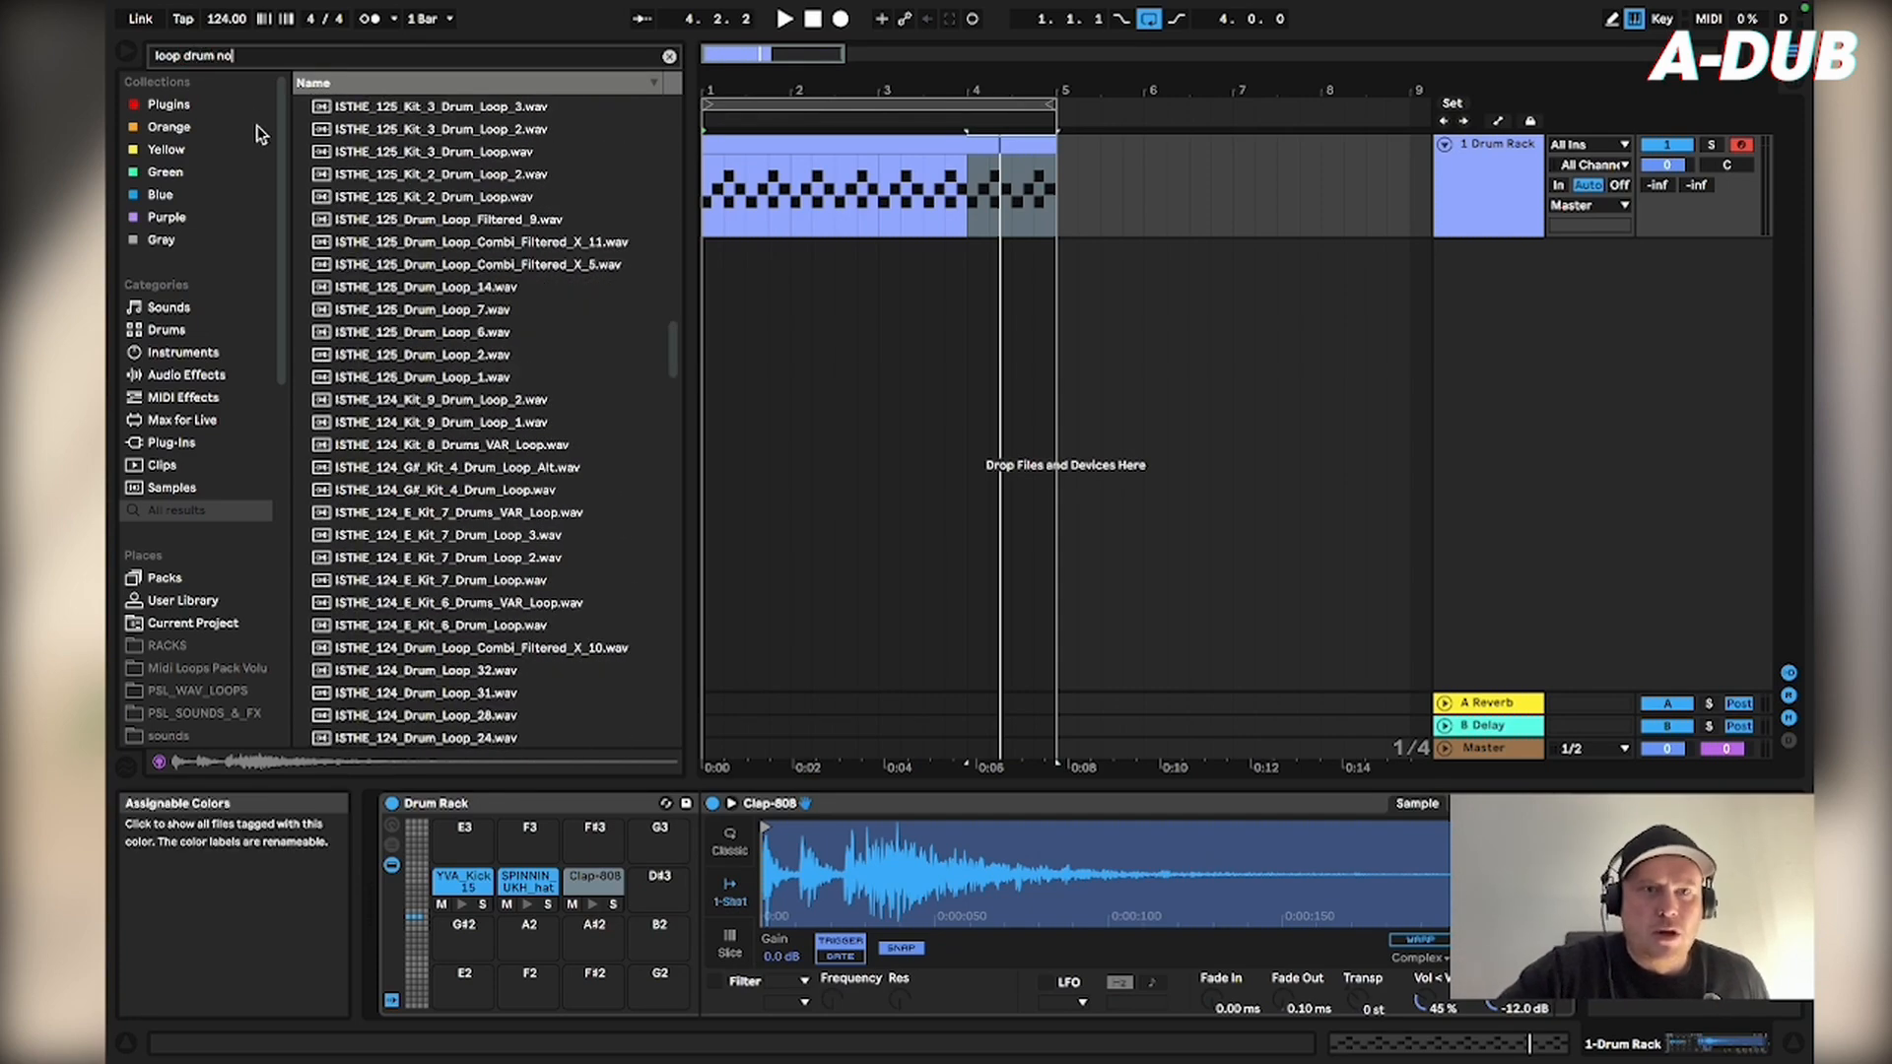
{"action": "key", "text": "BackSpace"}
{"action": "key", "text": "BackSpace"}
{"action": "left_click", "coordinate": [533, 105]}
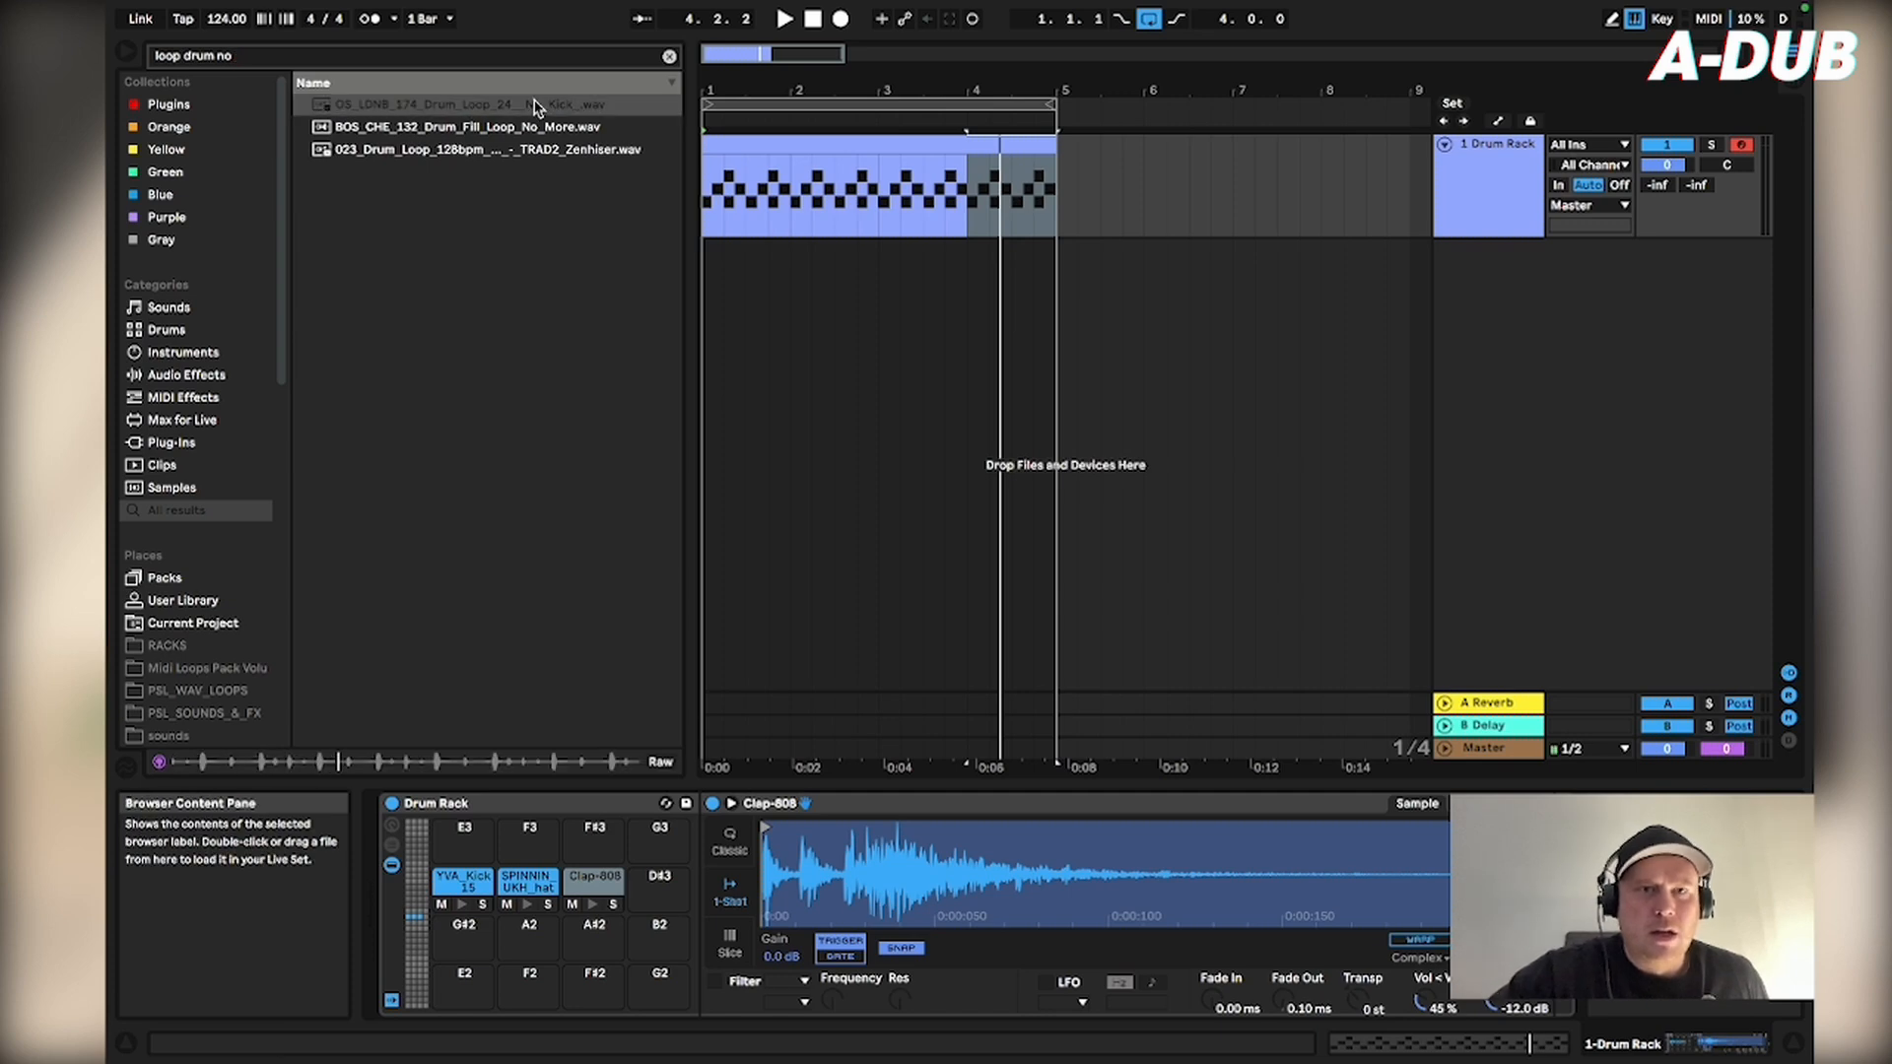
{"action": "key", "text": "Down"}
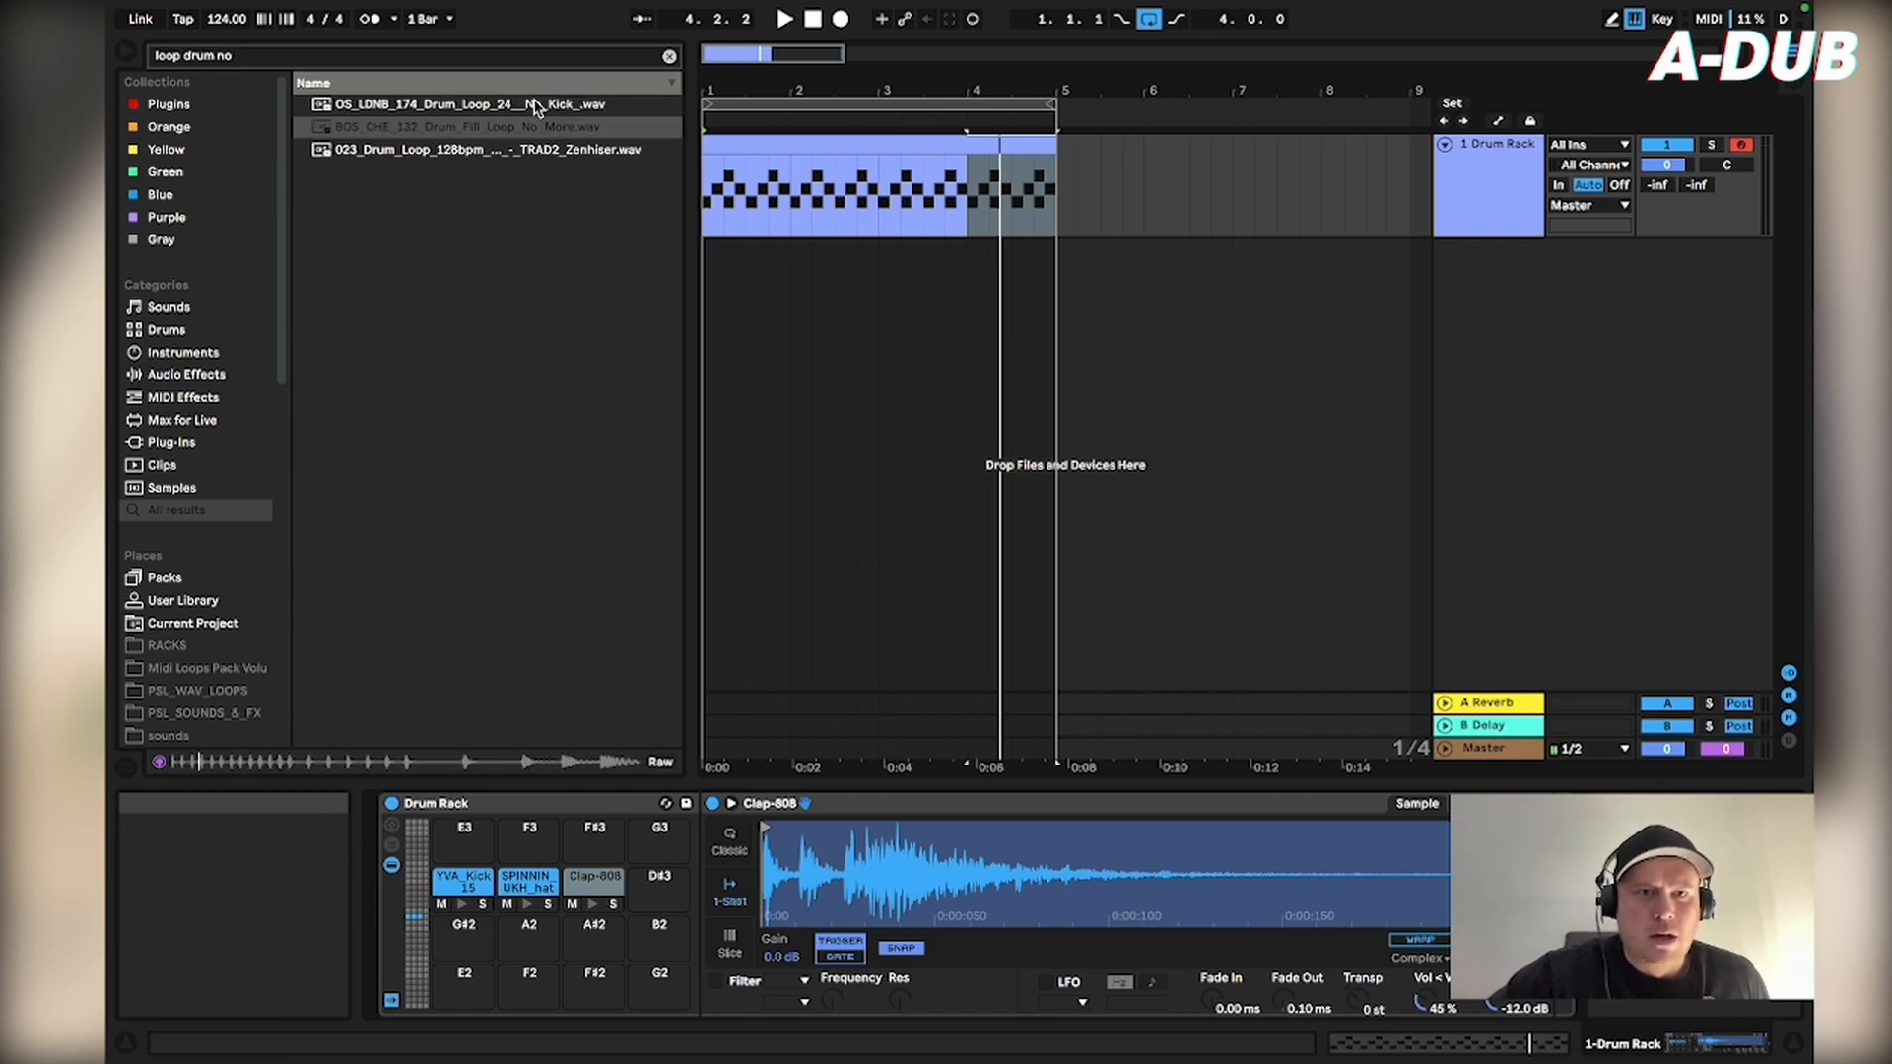
{"action": "key", "text": "Down"}
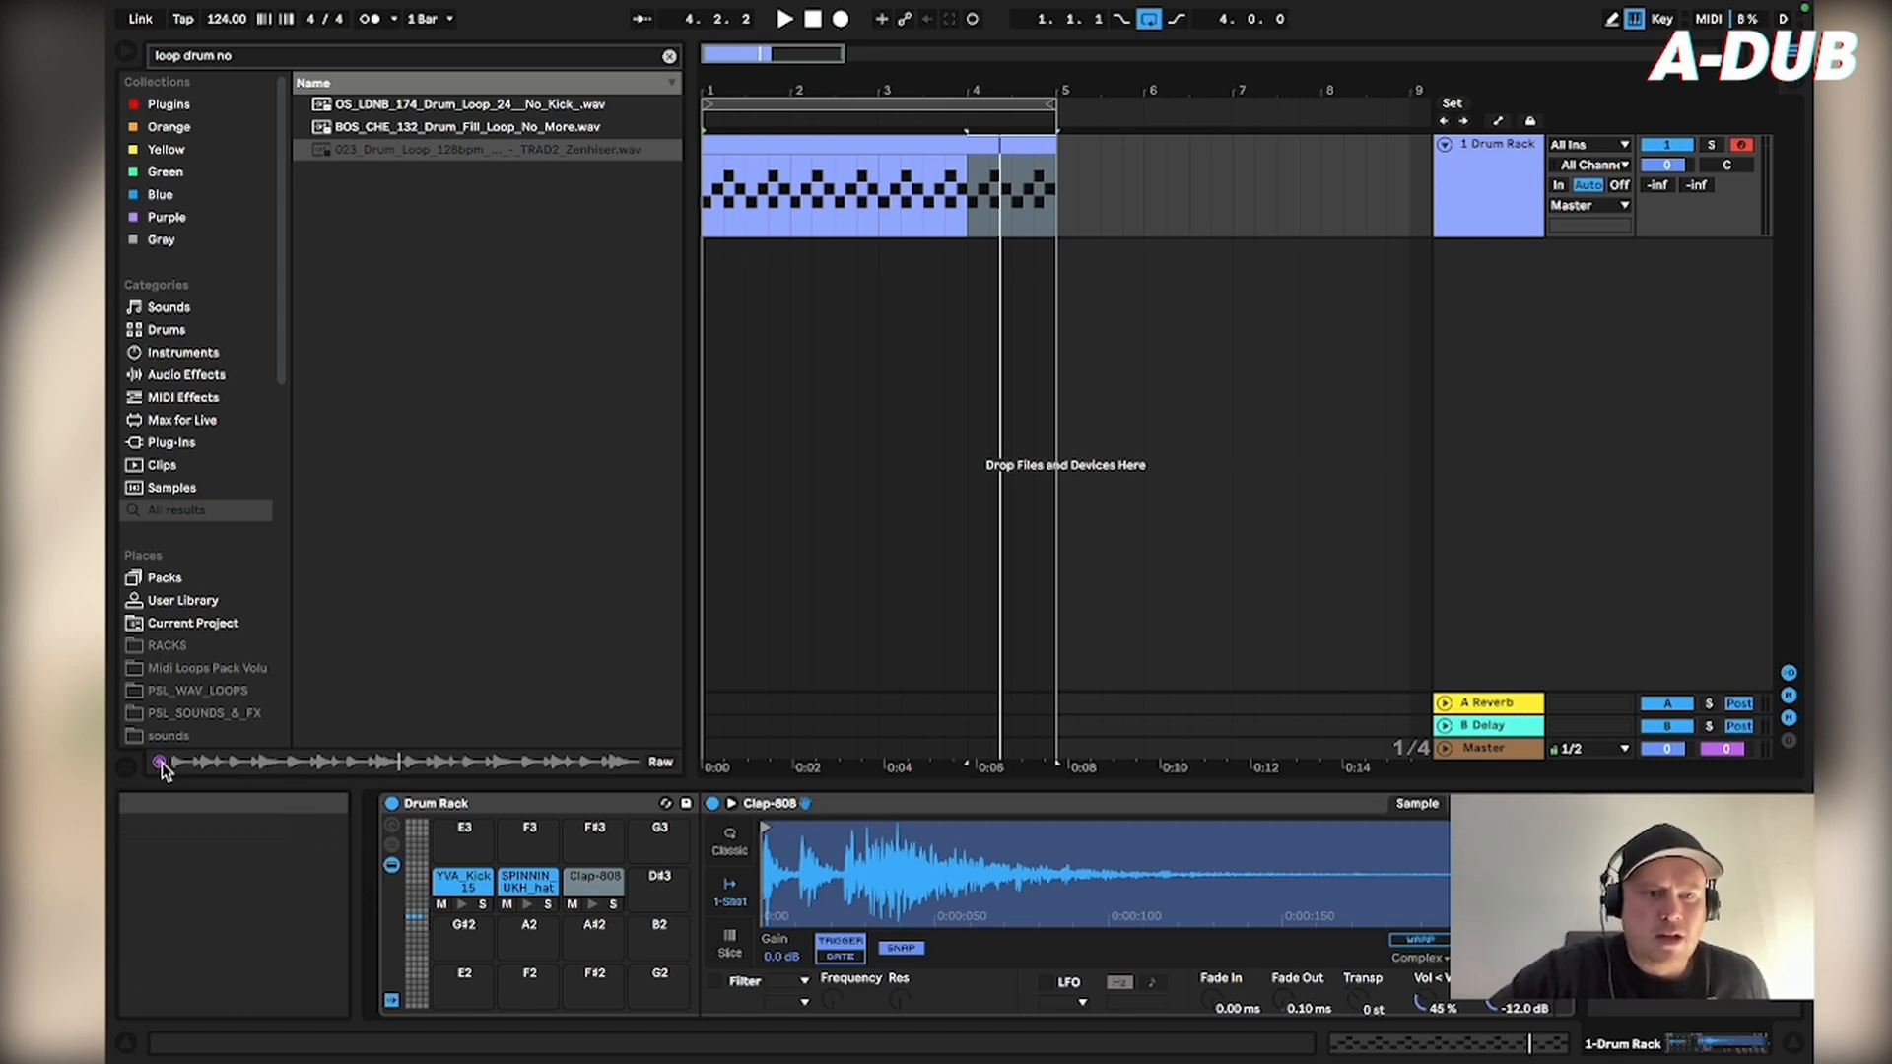
- Search for "perc loop", audition several TA_MK4 loops, and place TA_MK4_PERC_LOOP_JURY_124.wav on a new audio track at 1.1.1
{"action": "left_click", "coordinate": [236, 59]}
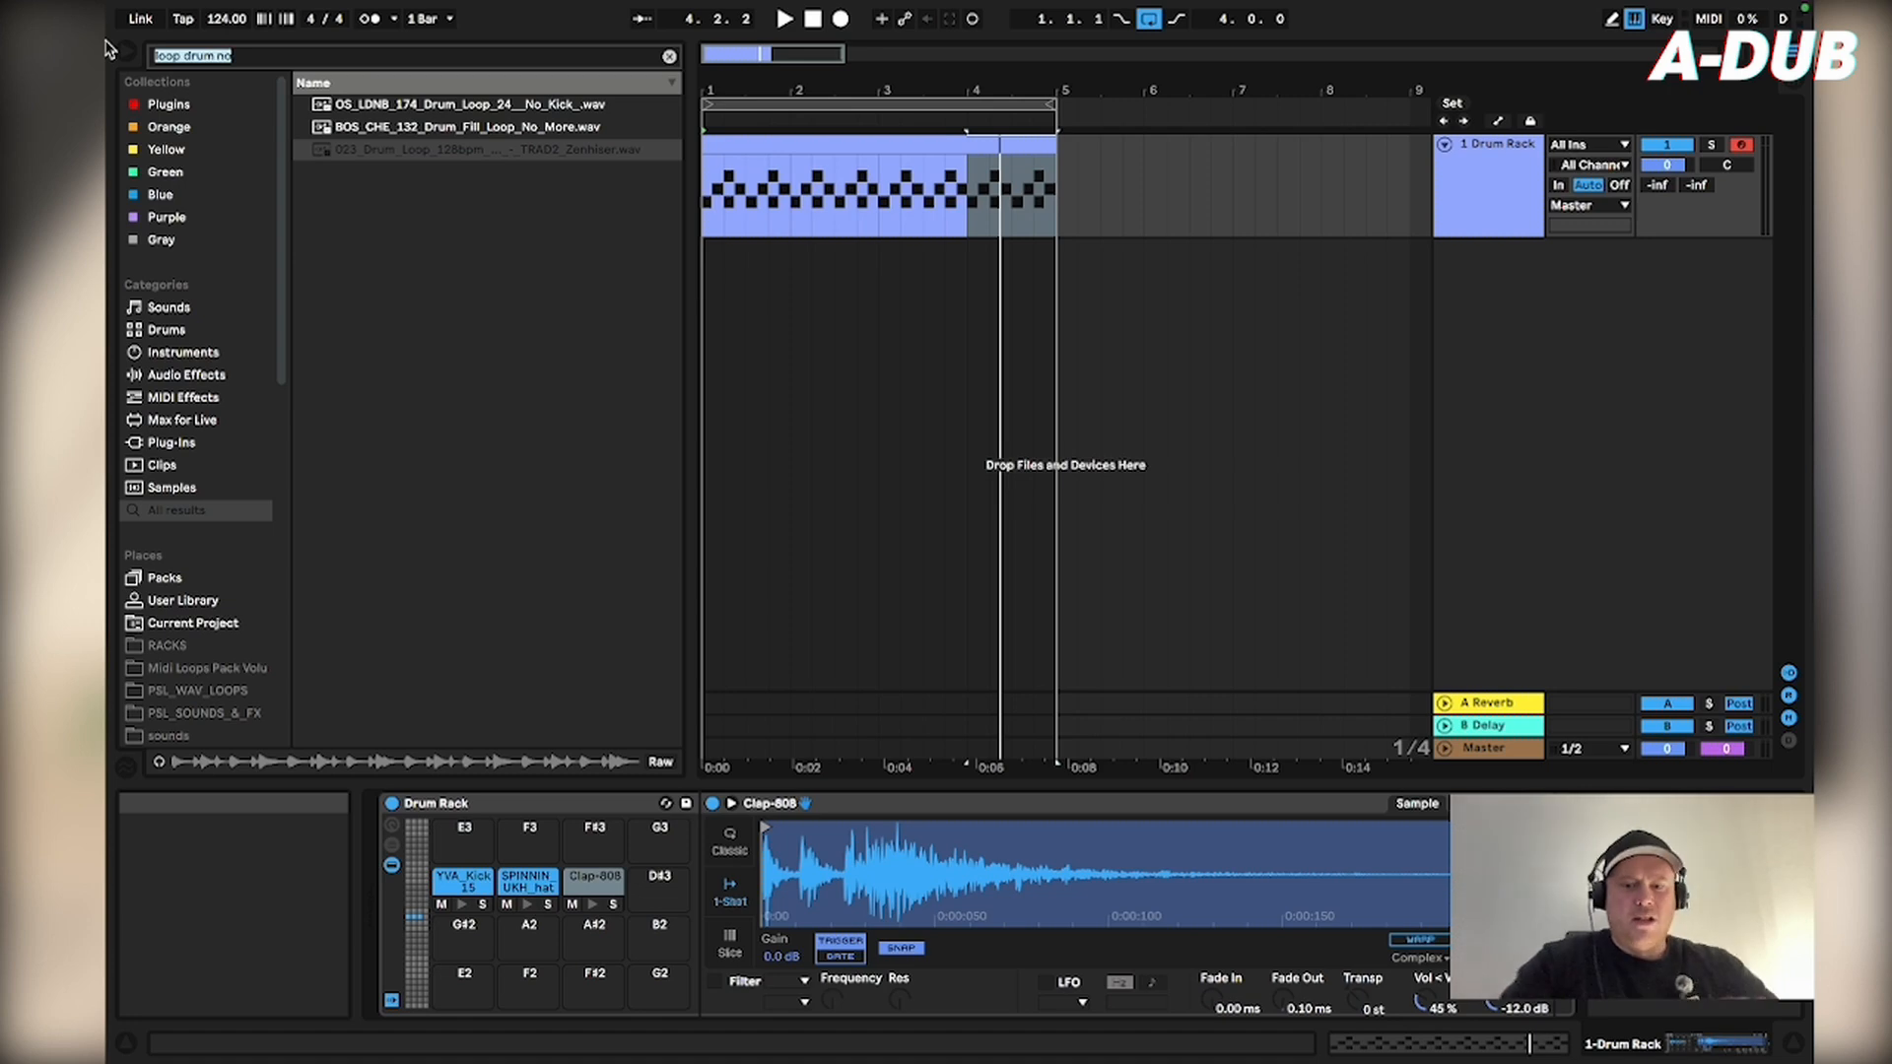
{"action": "type", "text": "perc loop"}
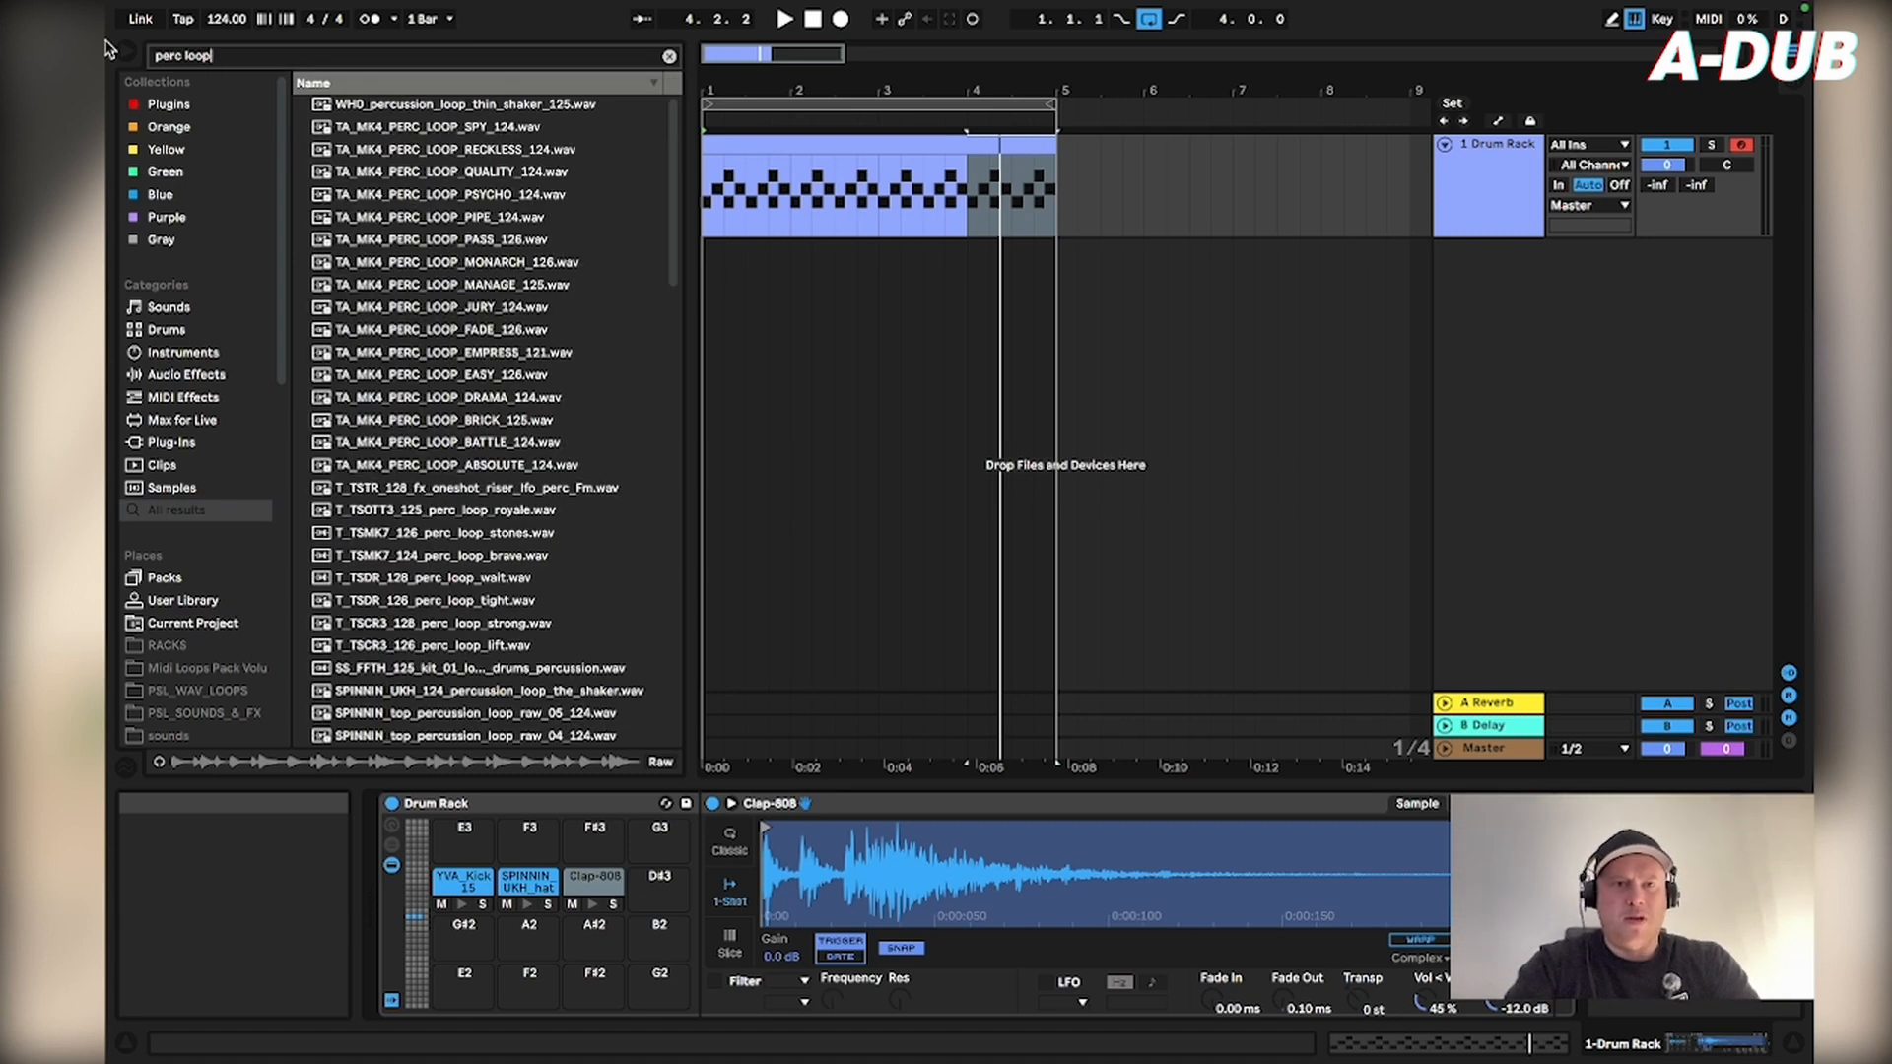
{"action": "left_click", "coordinate": [453, 151]}
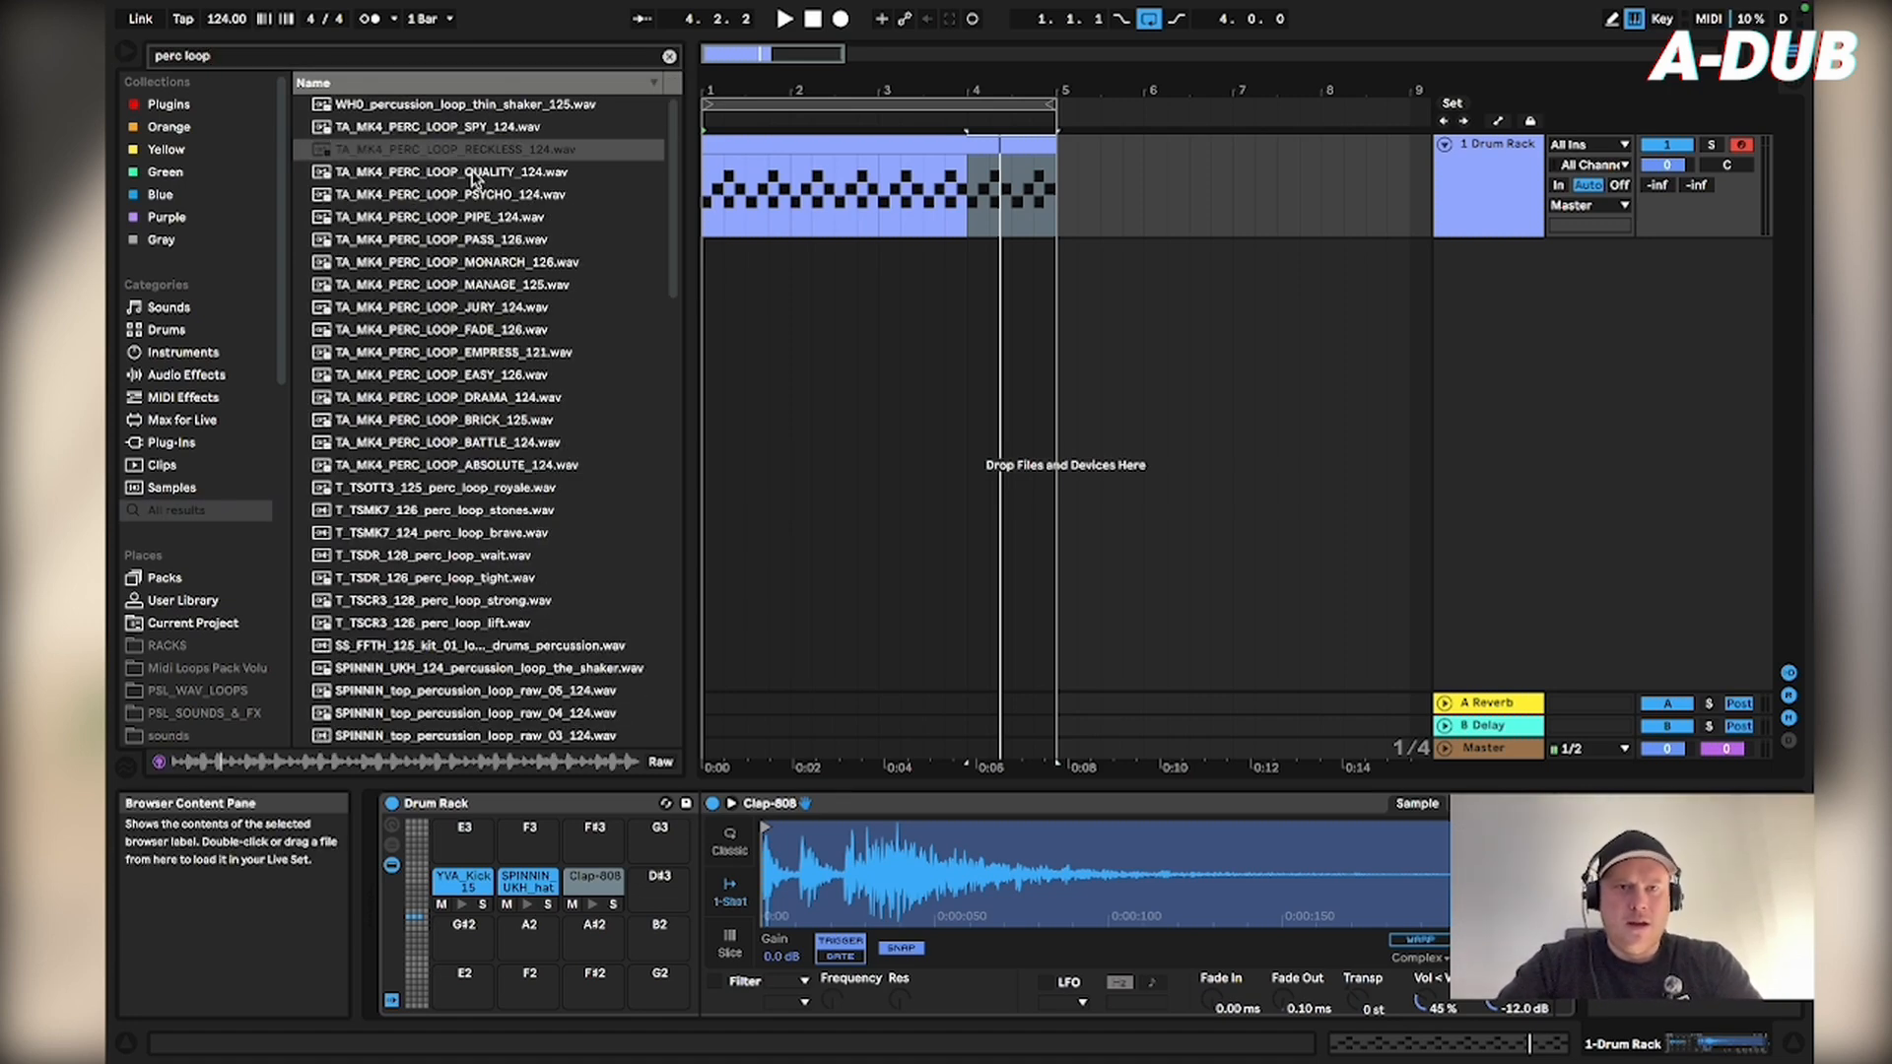
{"action": "left_click", "coordinate": [471, 174]}
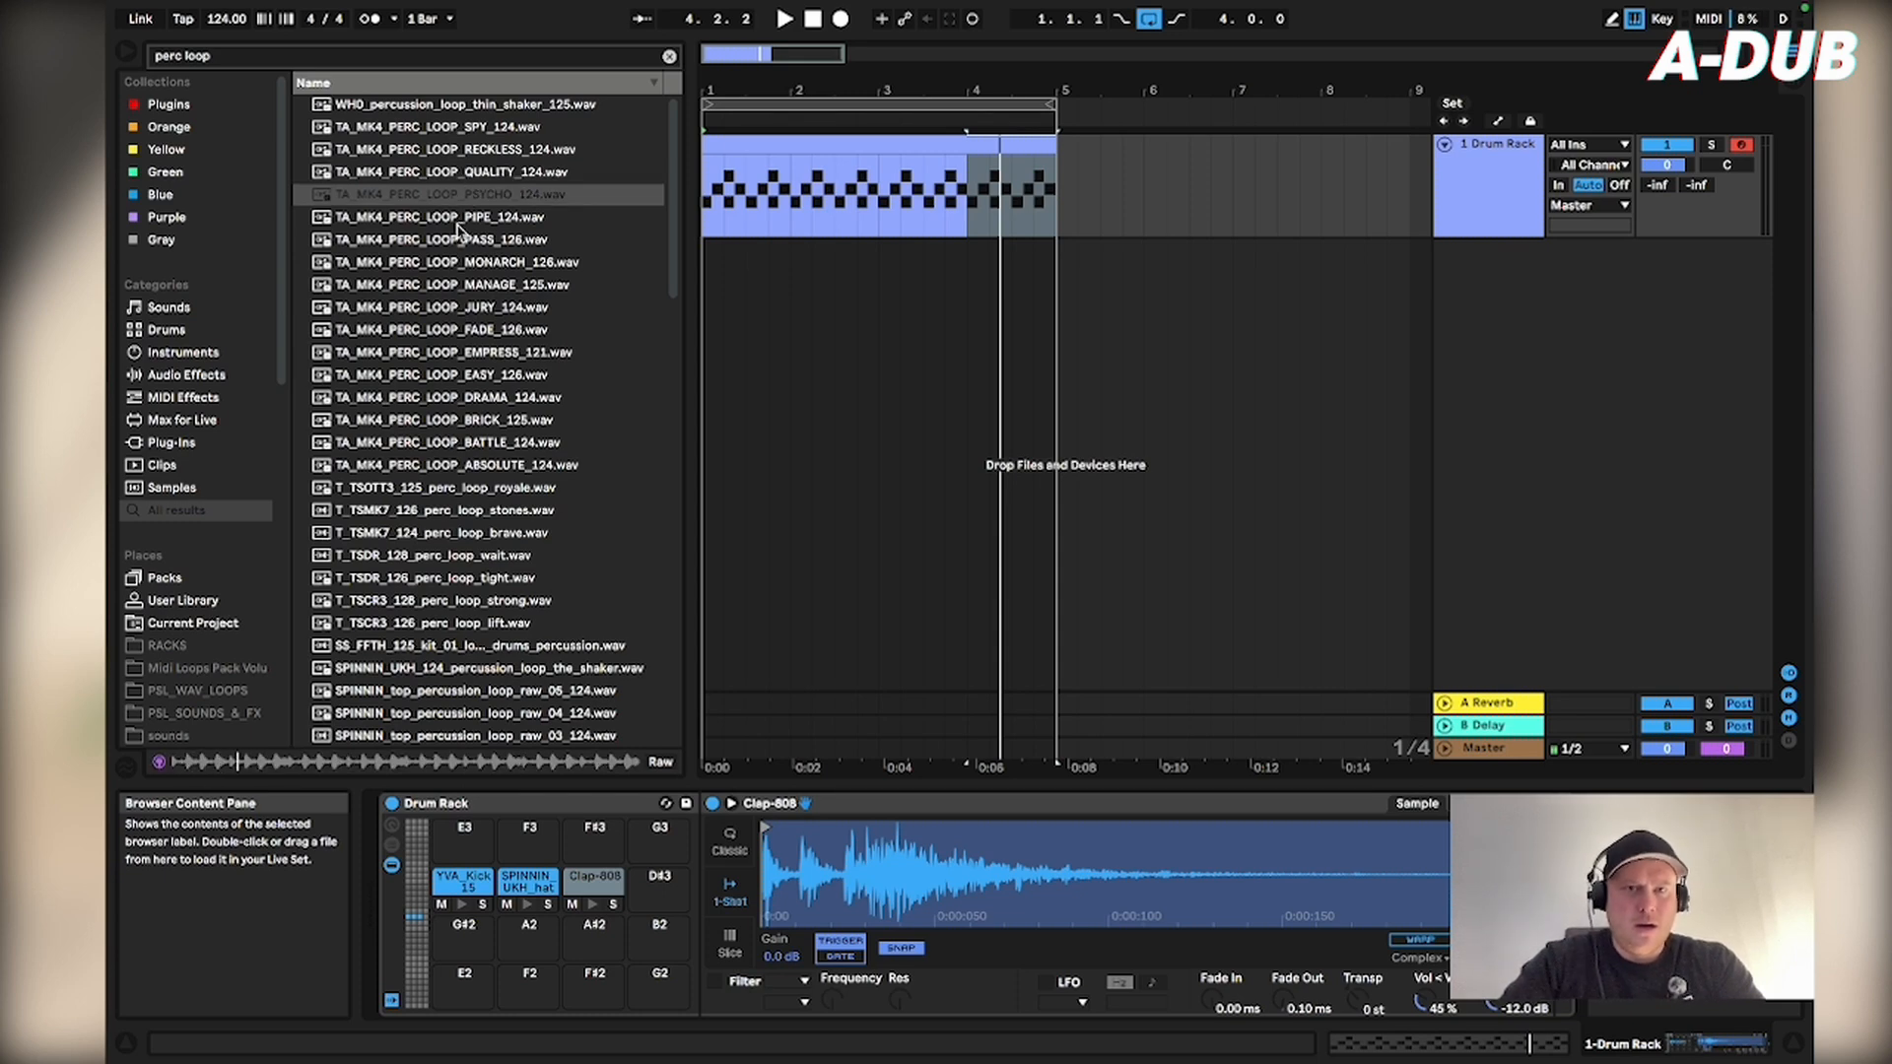
{"action": "left_click", "coordinate": [457, 223]}
{"action": "left_click", "coordinate": [457, 265]}
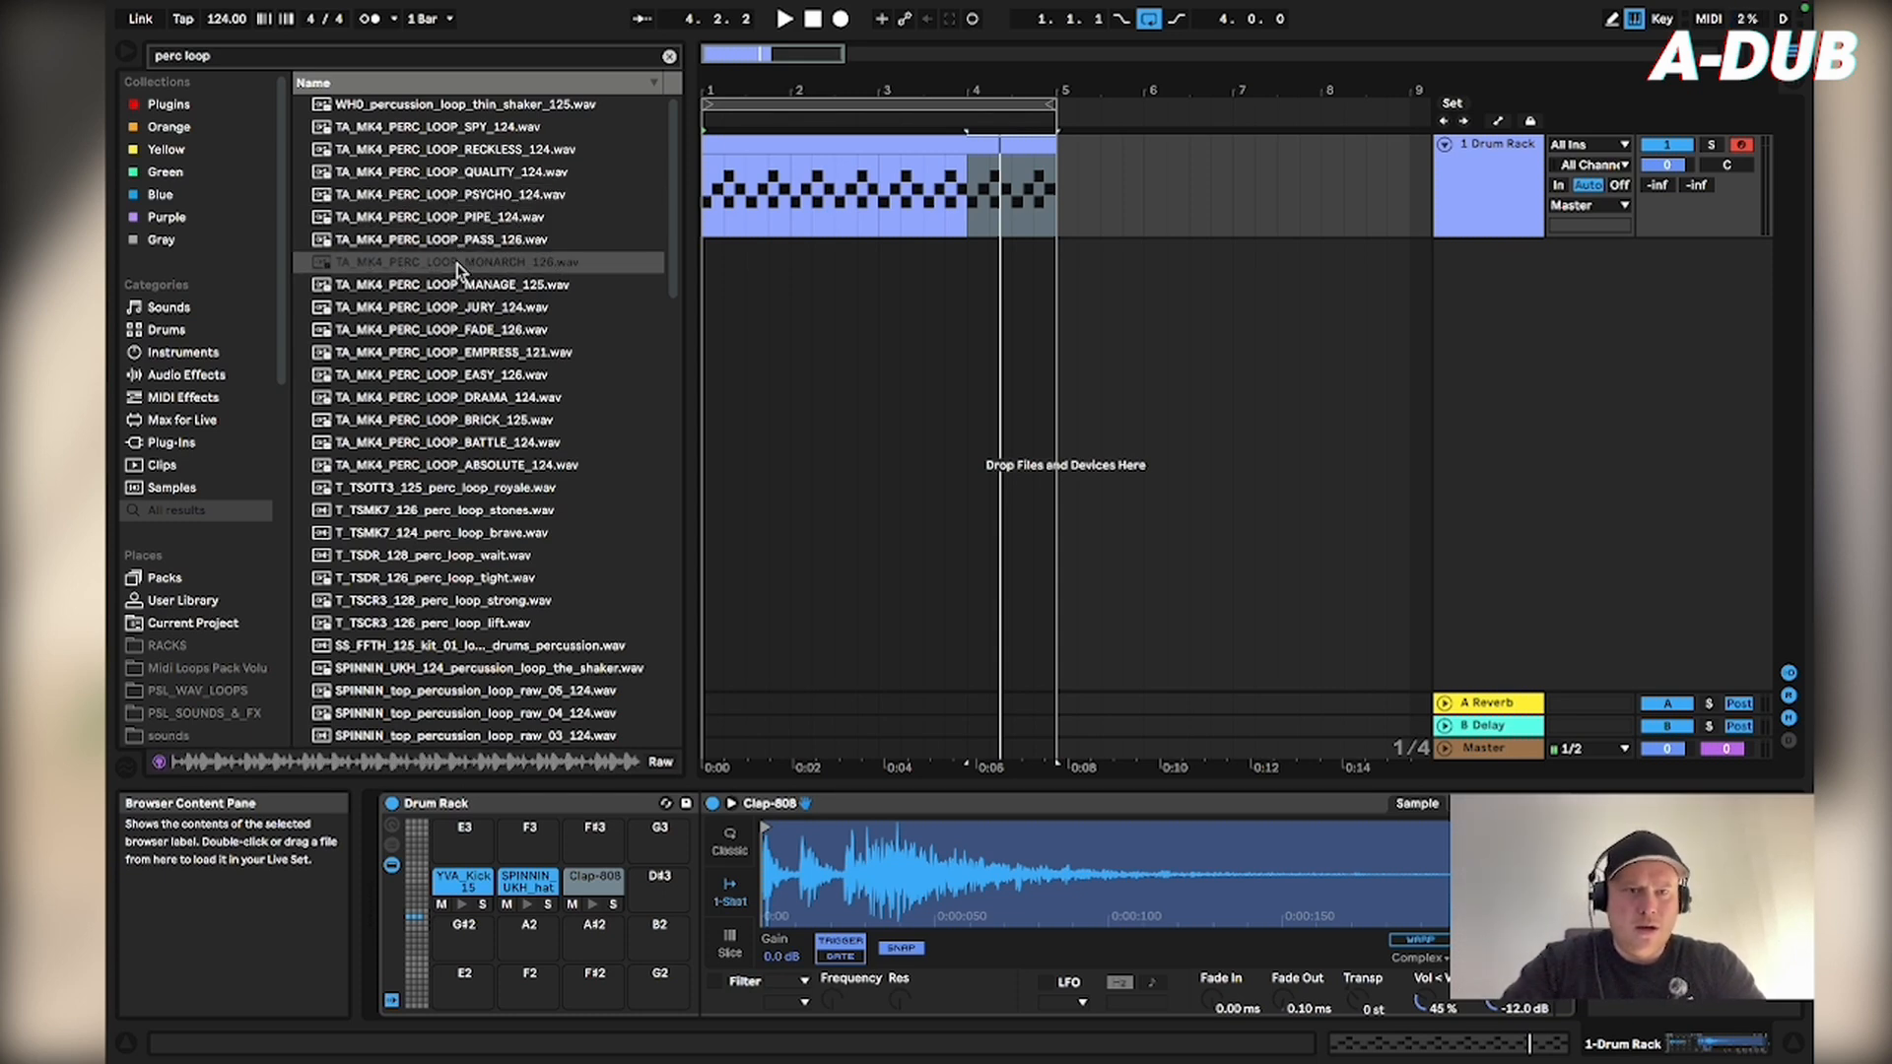
{"action": "left_click", "coordinate": [463, 309]}
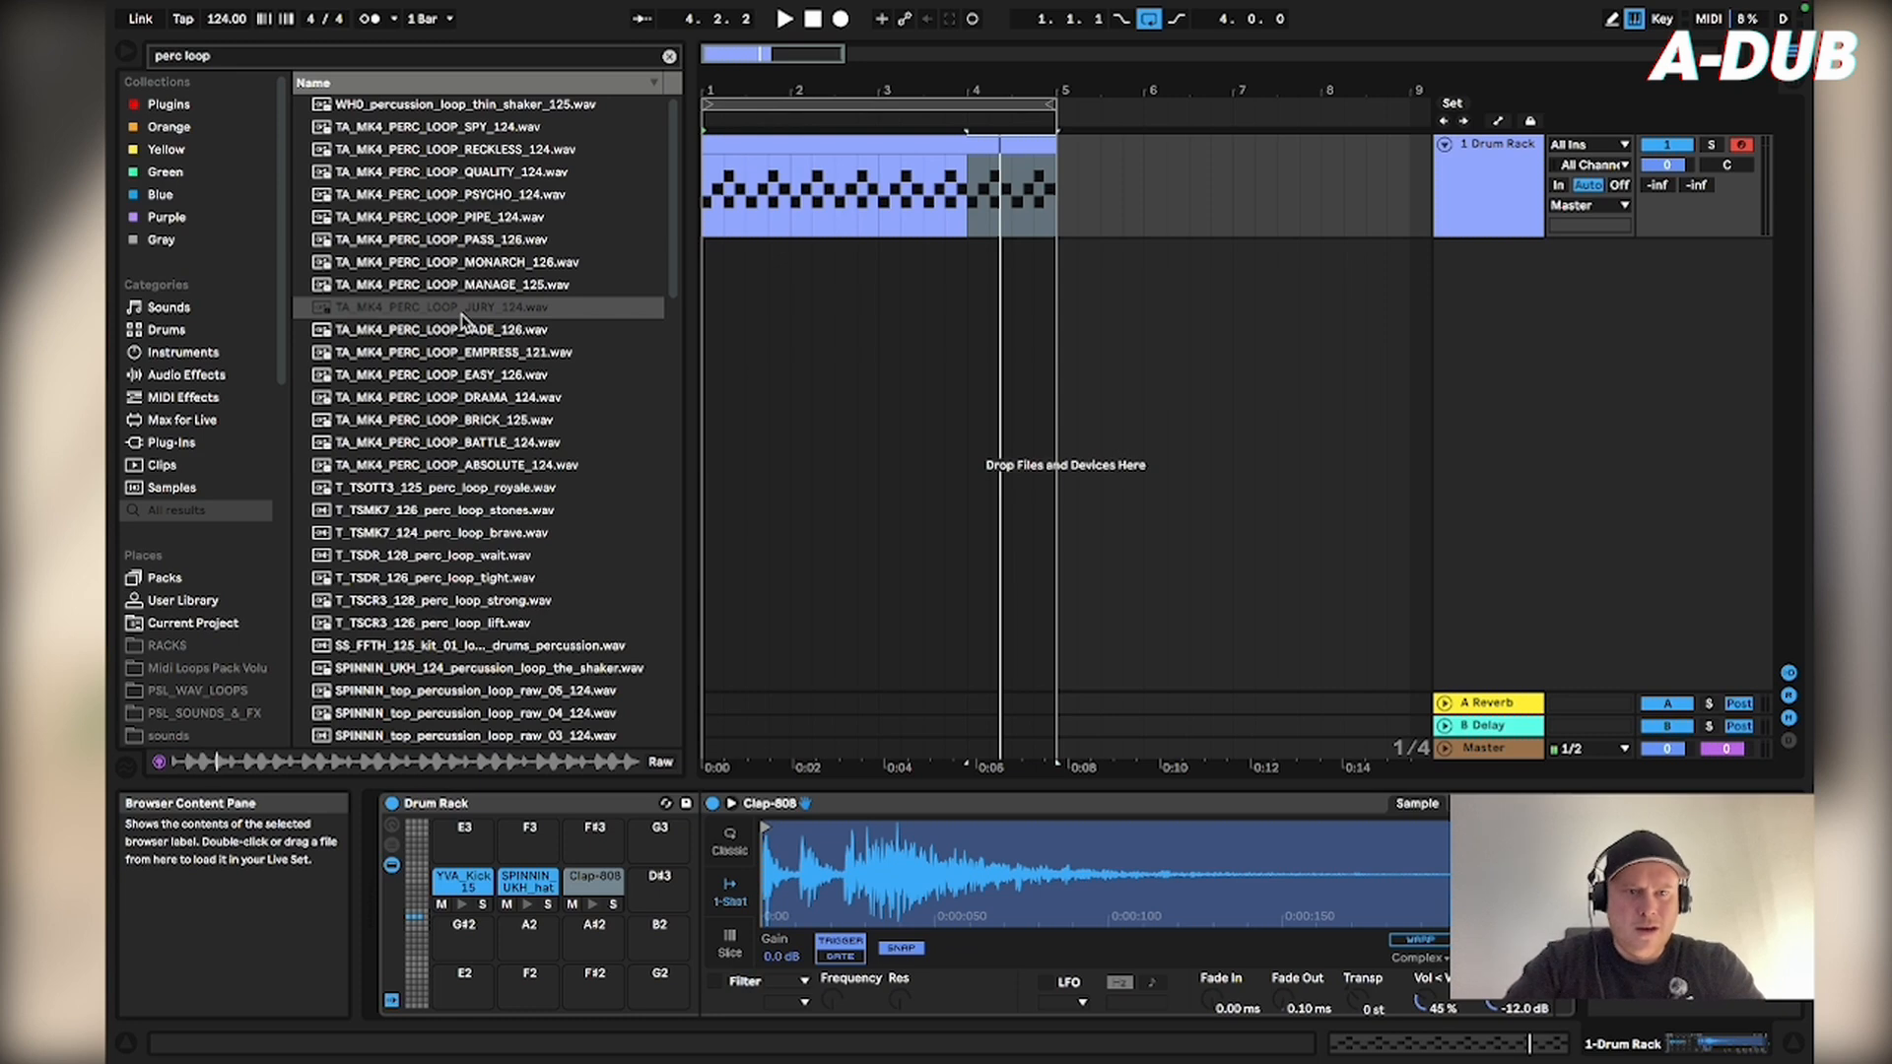
{"action": "left_click_drag", "start_coordinate": [470, 322], "coordinate": [706, 324]}
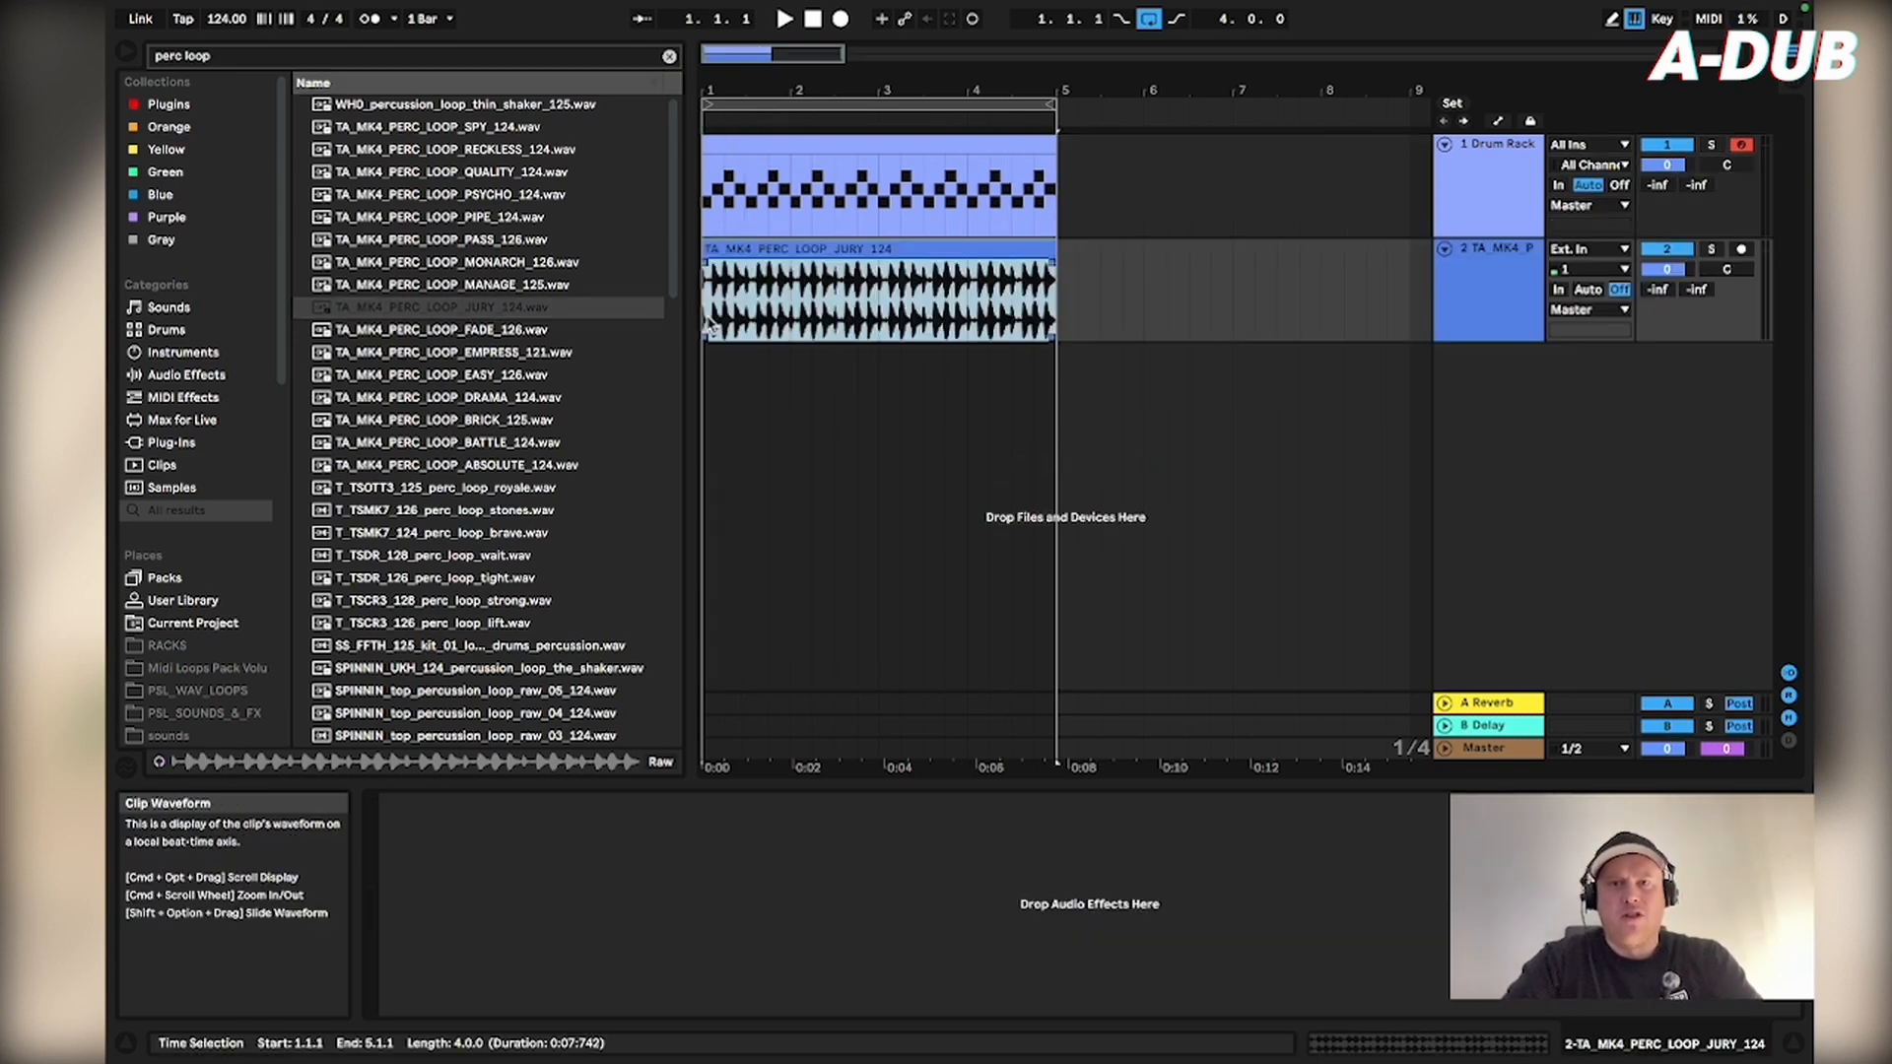
- Set the volumes of the Drum Rack track and the percussion loop track to -8 dB
{"action": "left_click", "coordinate": [1658, 170]}
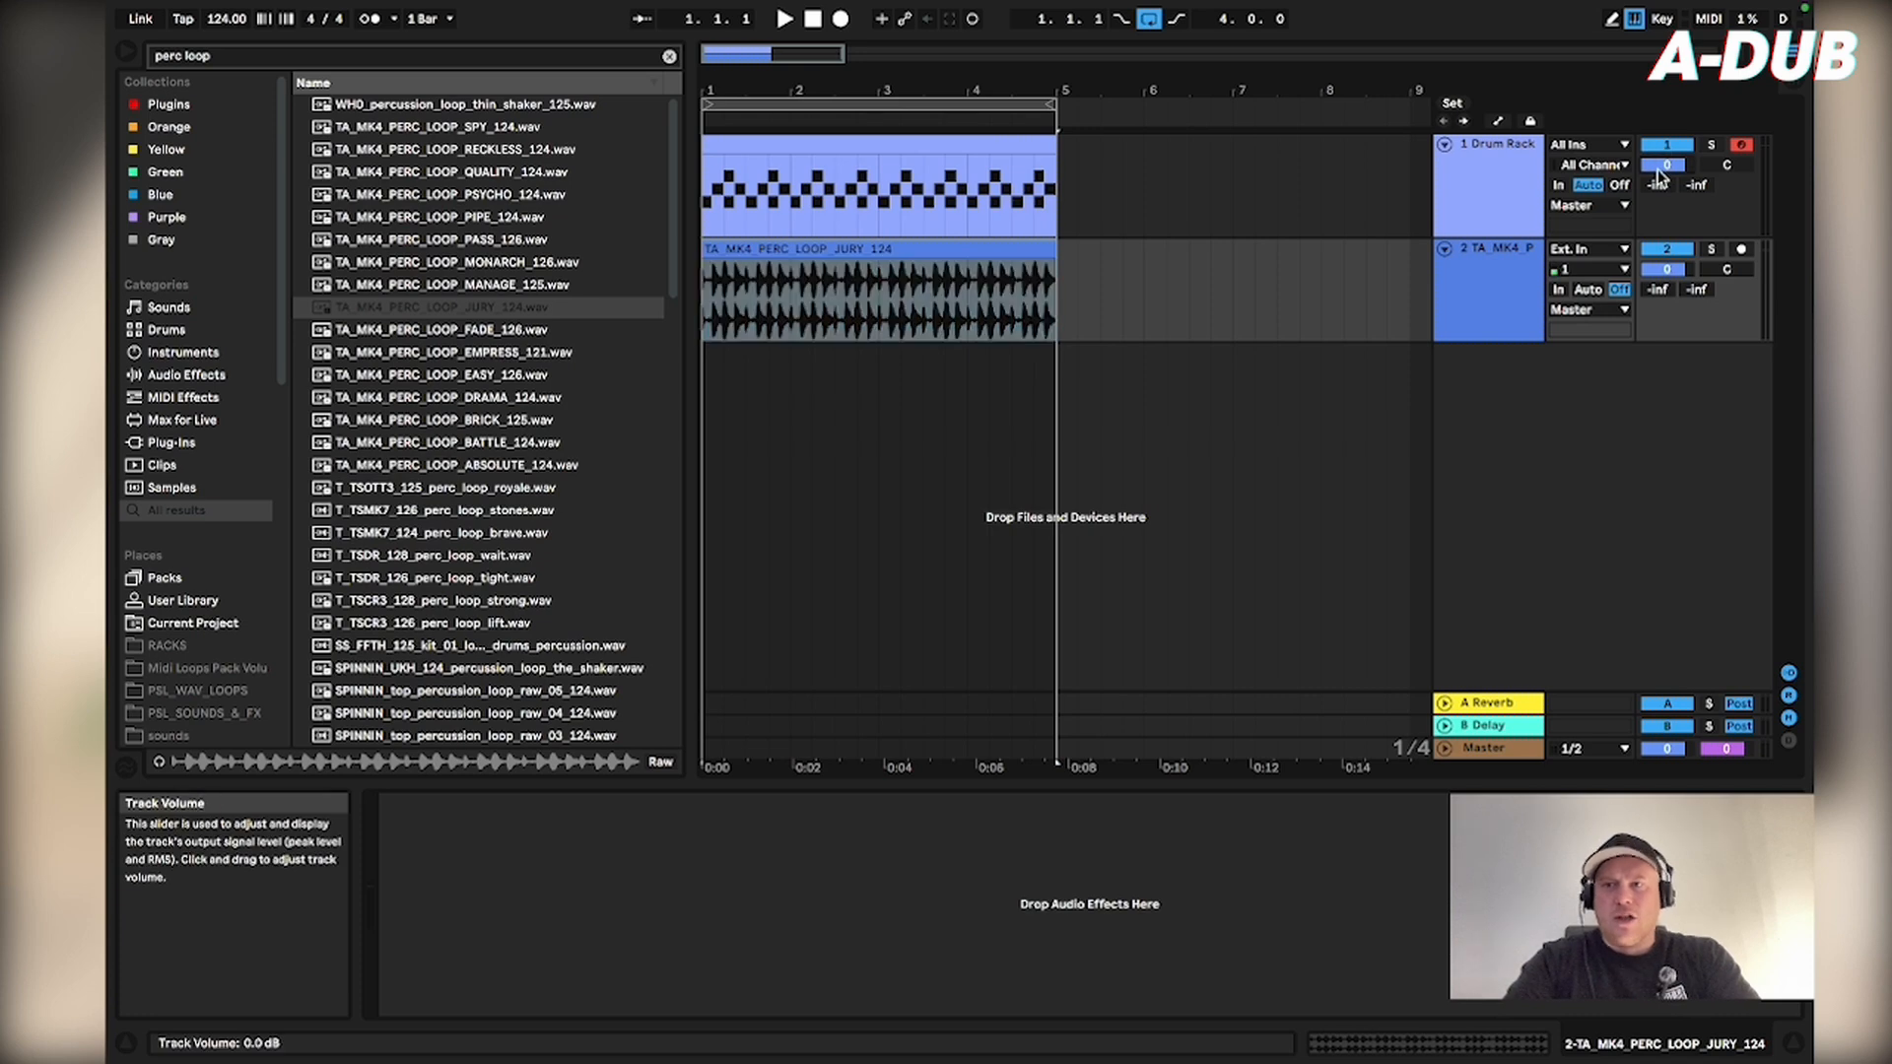
{"action": "left_click_drag", "start_coordinate": [1657, 170], "coordinate": [1658, 197]}
{"action": "left_click", "coordinate": [1669, 272]}
{"action": "type", "text": "-8"}
{"action": "key", "text": "Return"}
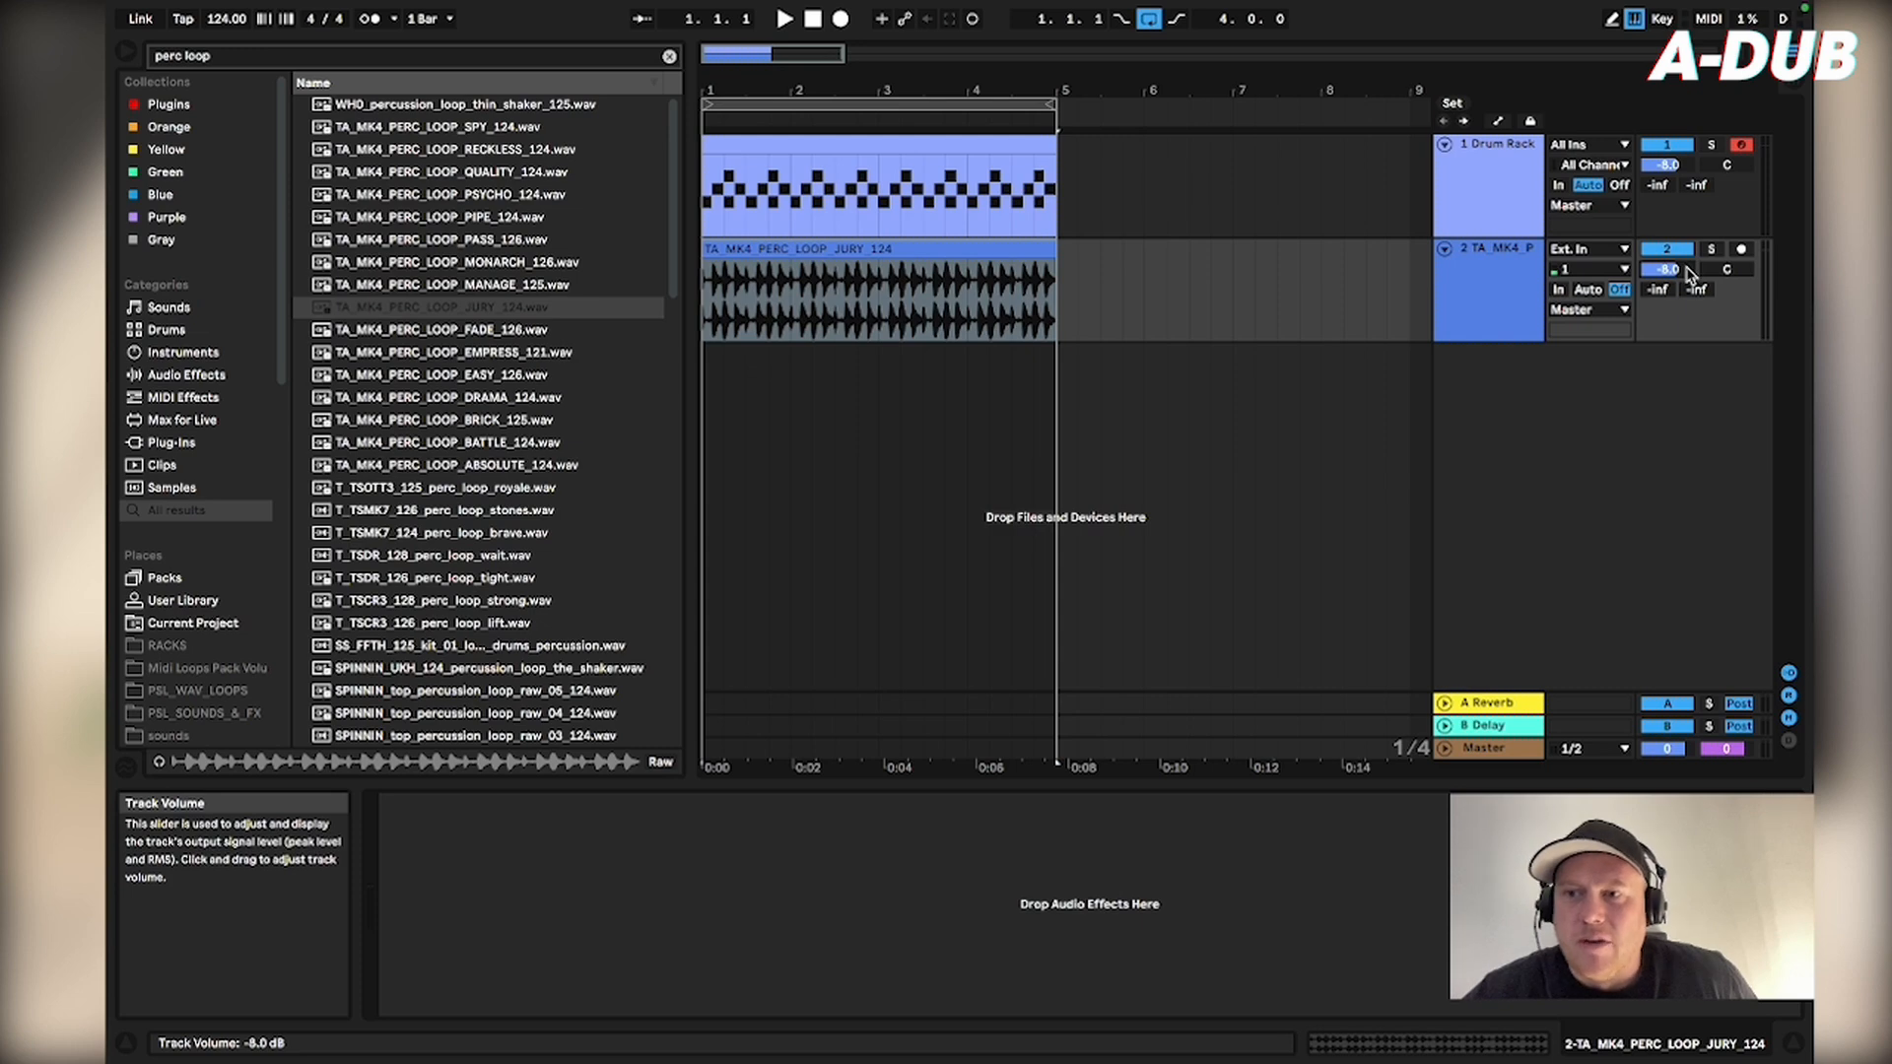
- Lower the percussion loop track to -29.6 dB, play both tracks looped, and raise the loop's volume to -15 dB
{"action": "left_click", "coordinate": [1519, 253]}
{"action": "left_click_drag", "start_coordinate": [1658, 270], "coordinate": [1658, 329]}
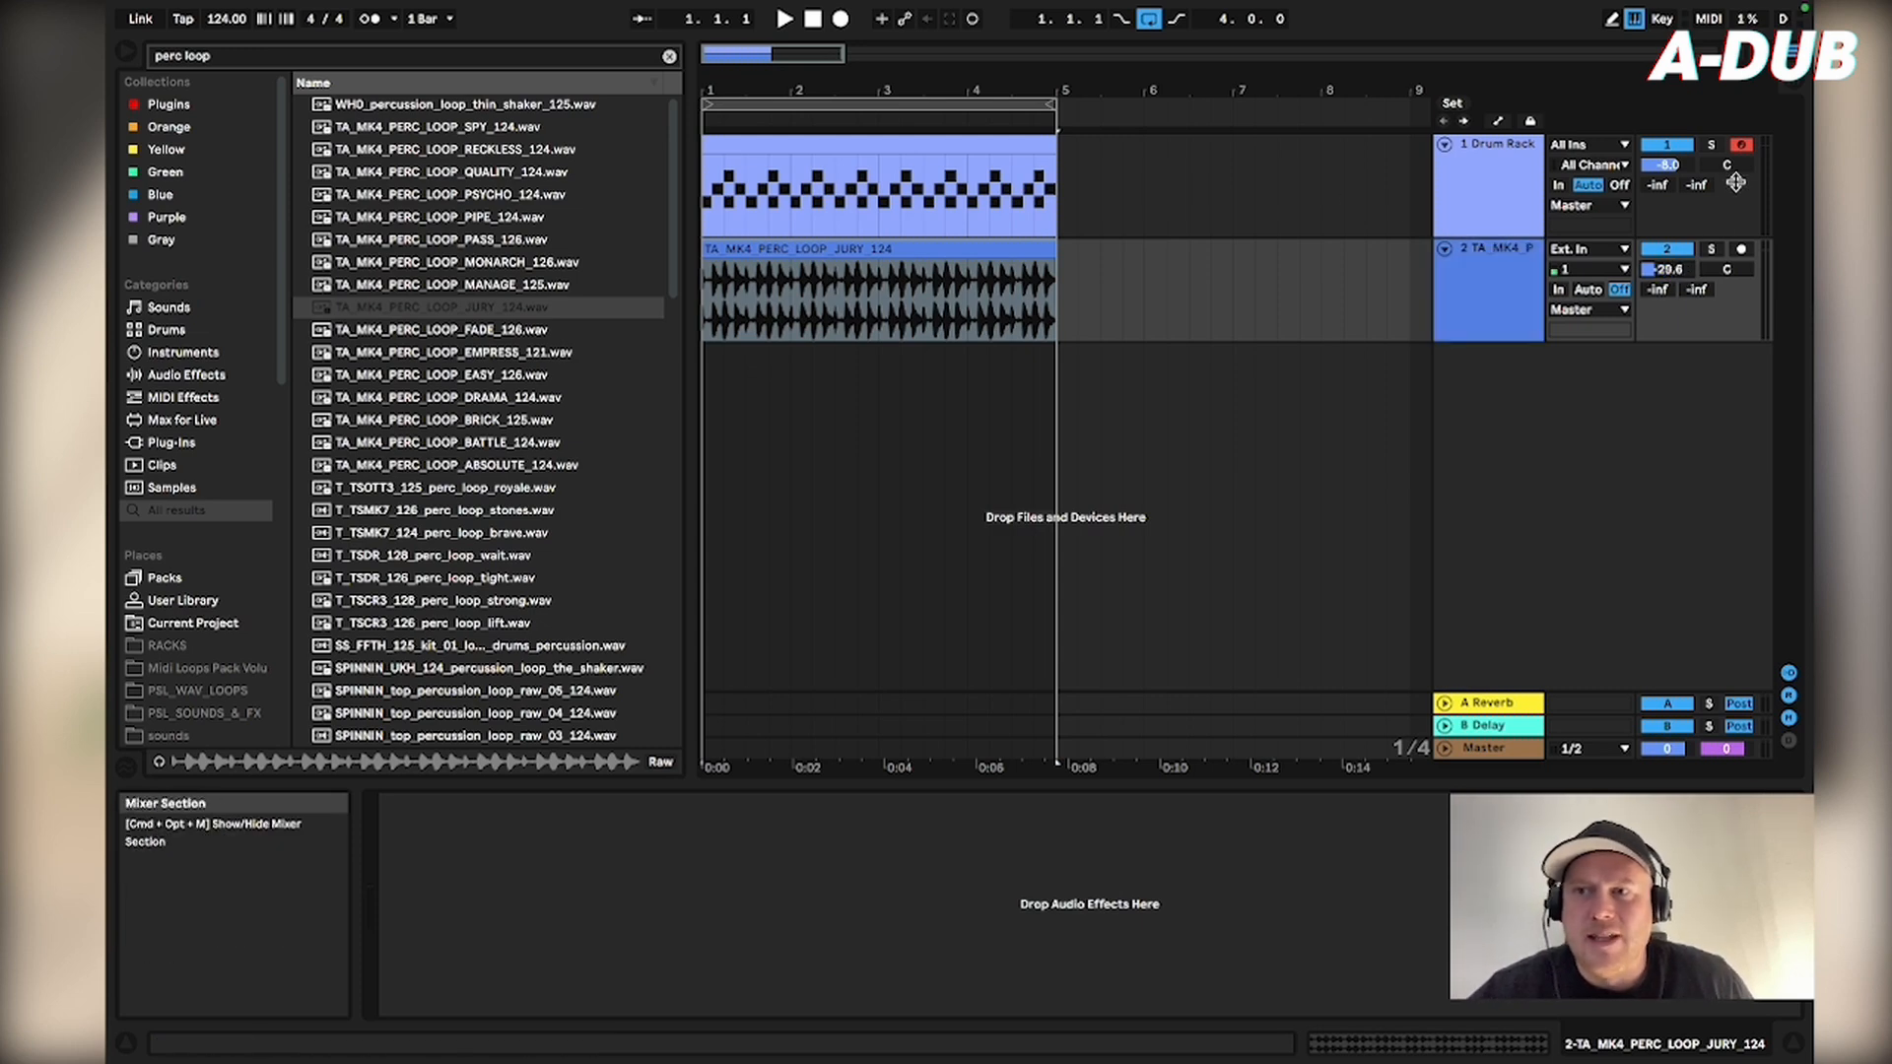
{"action": "left_click", "coordinate": [931, 102]}
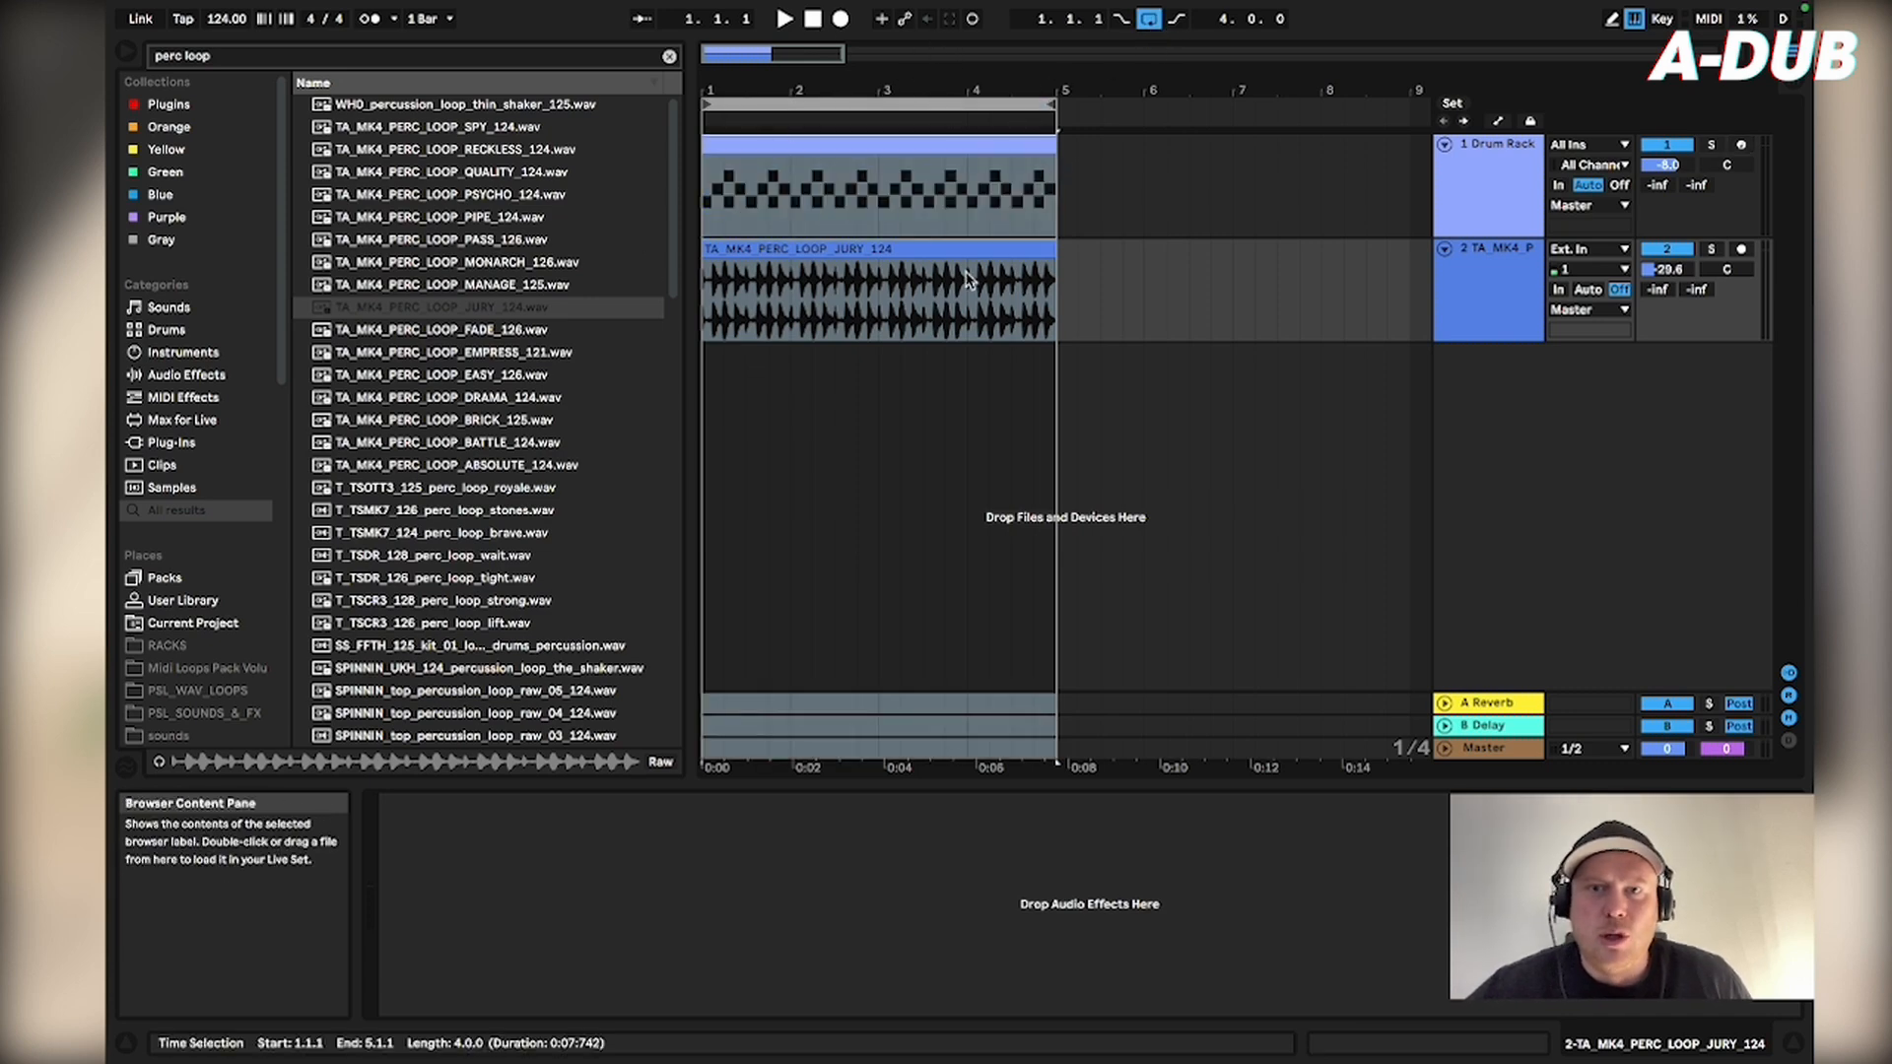
{"action": "left_click", "coordinate": [781, 20]}
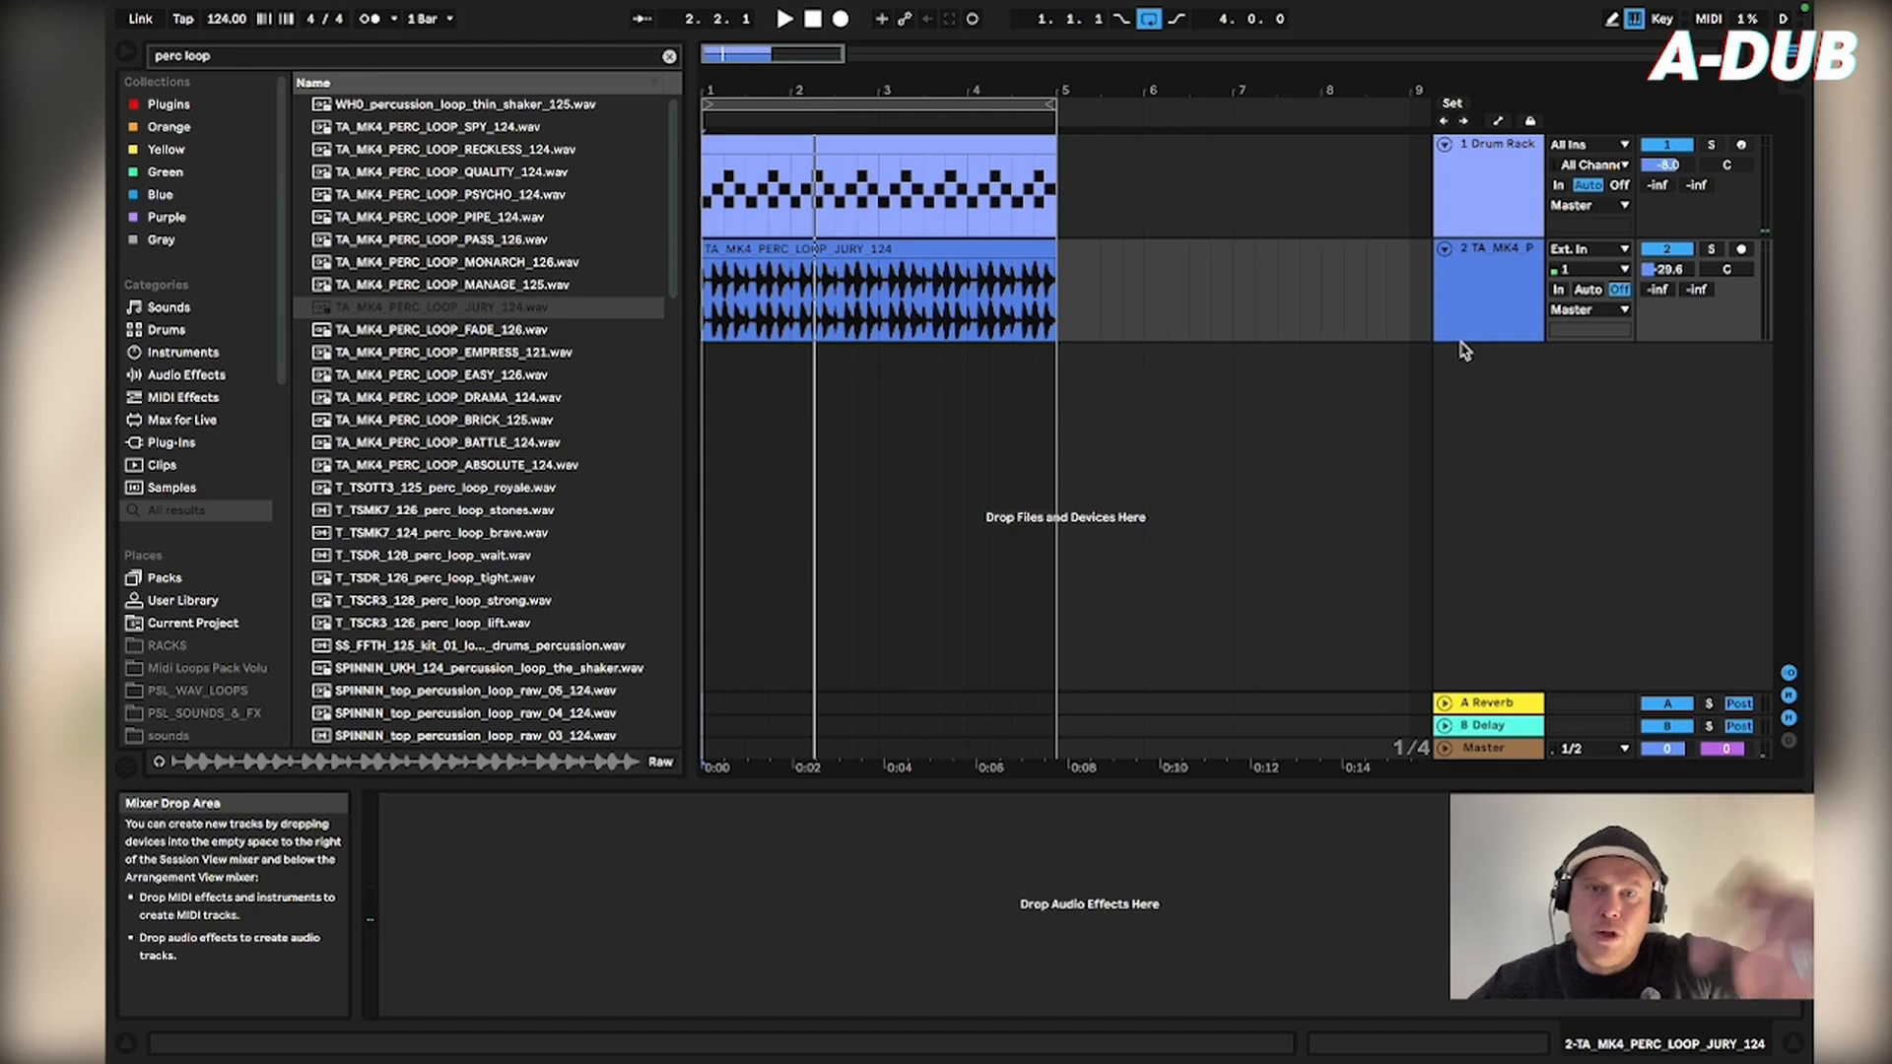
{"action": "left_click", "coordinate": [779, 20]}
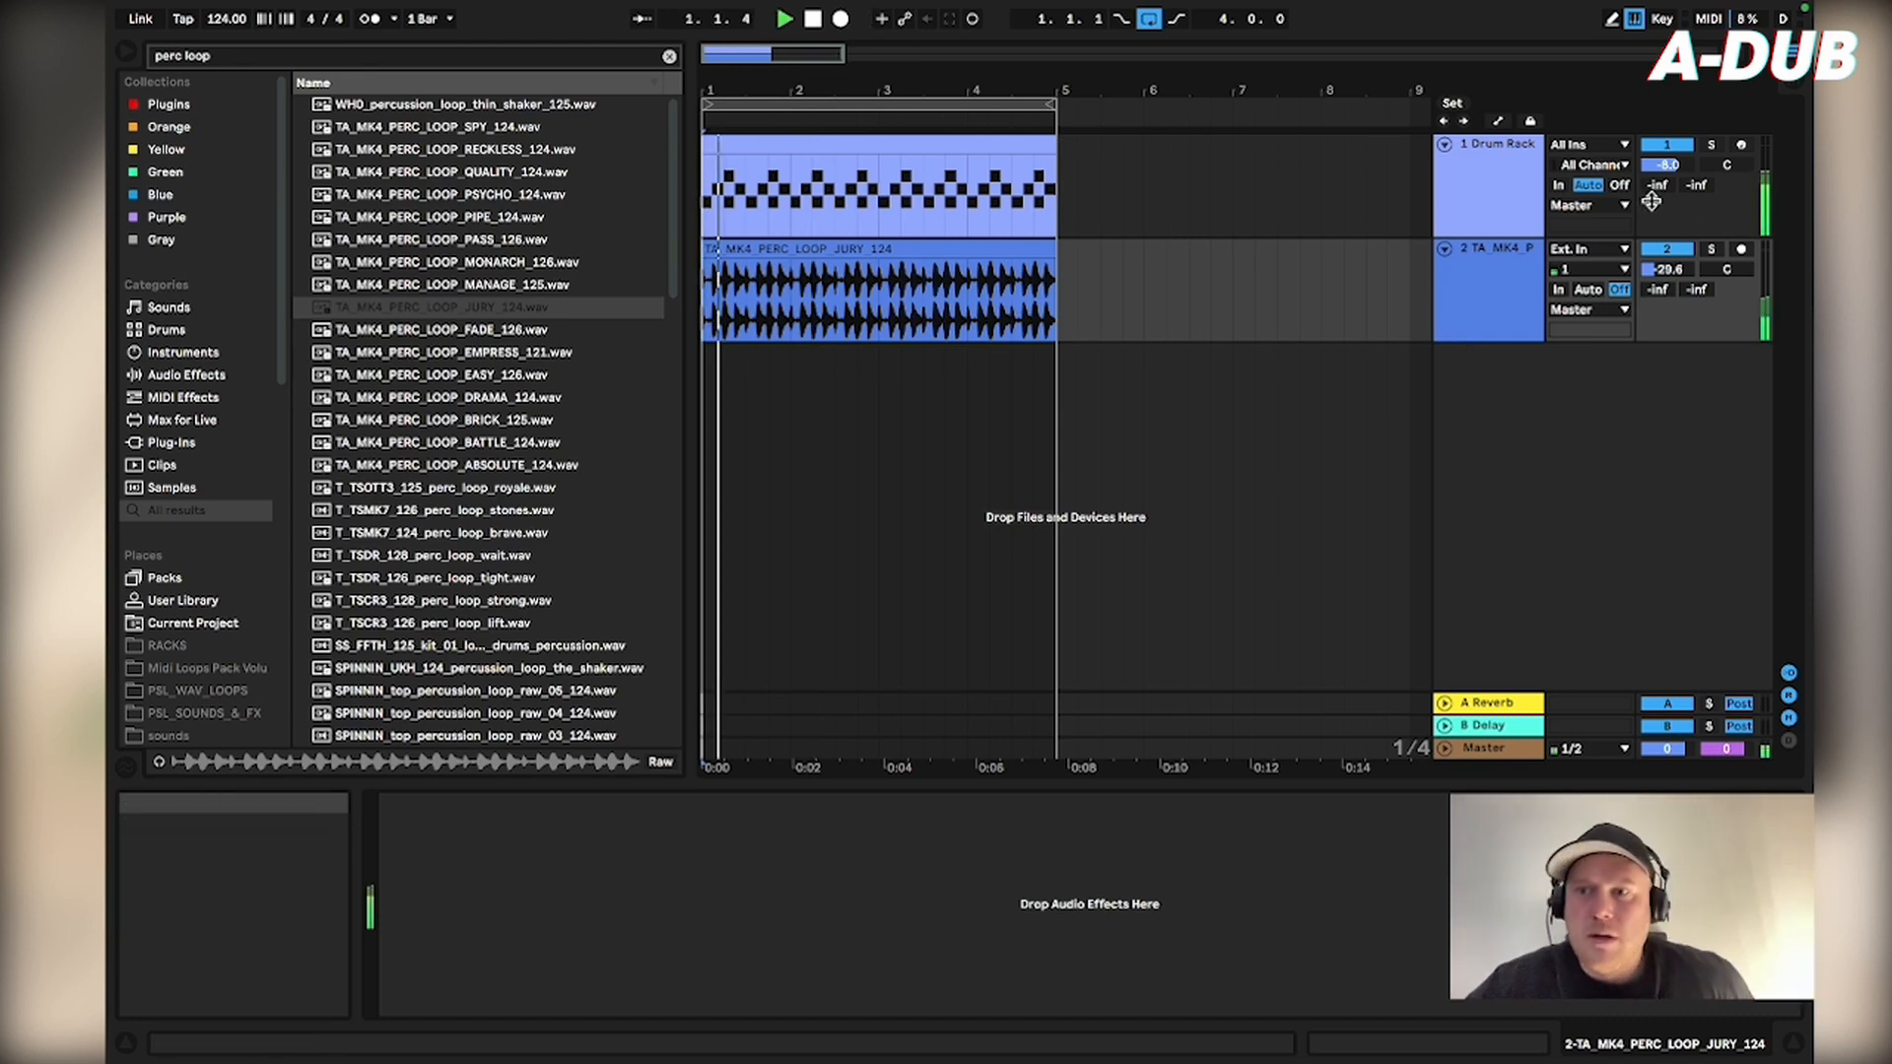
{"action": "left_click_drag", "start_coordinate": [1664, 271], "coordinate": [1657, 274]}
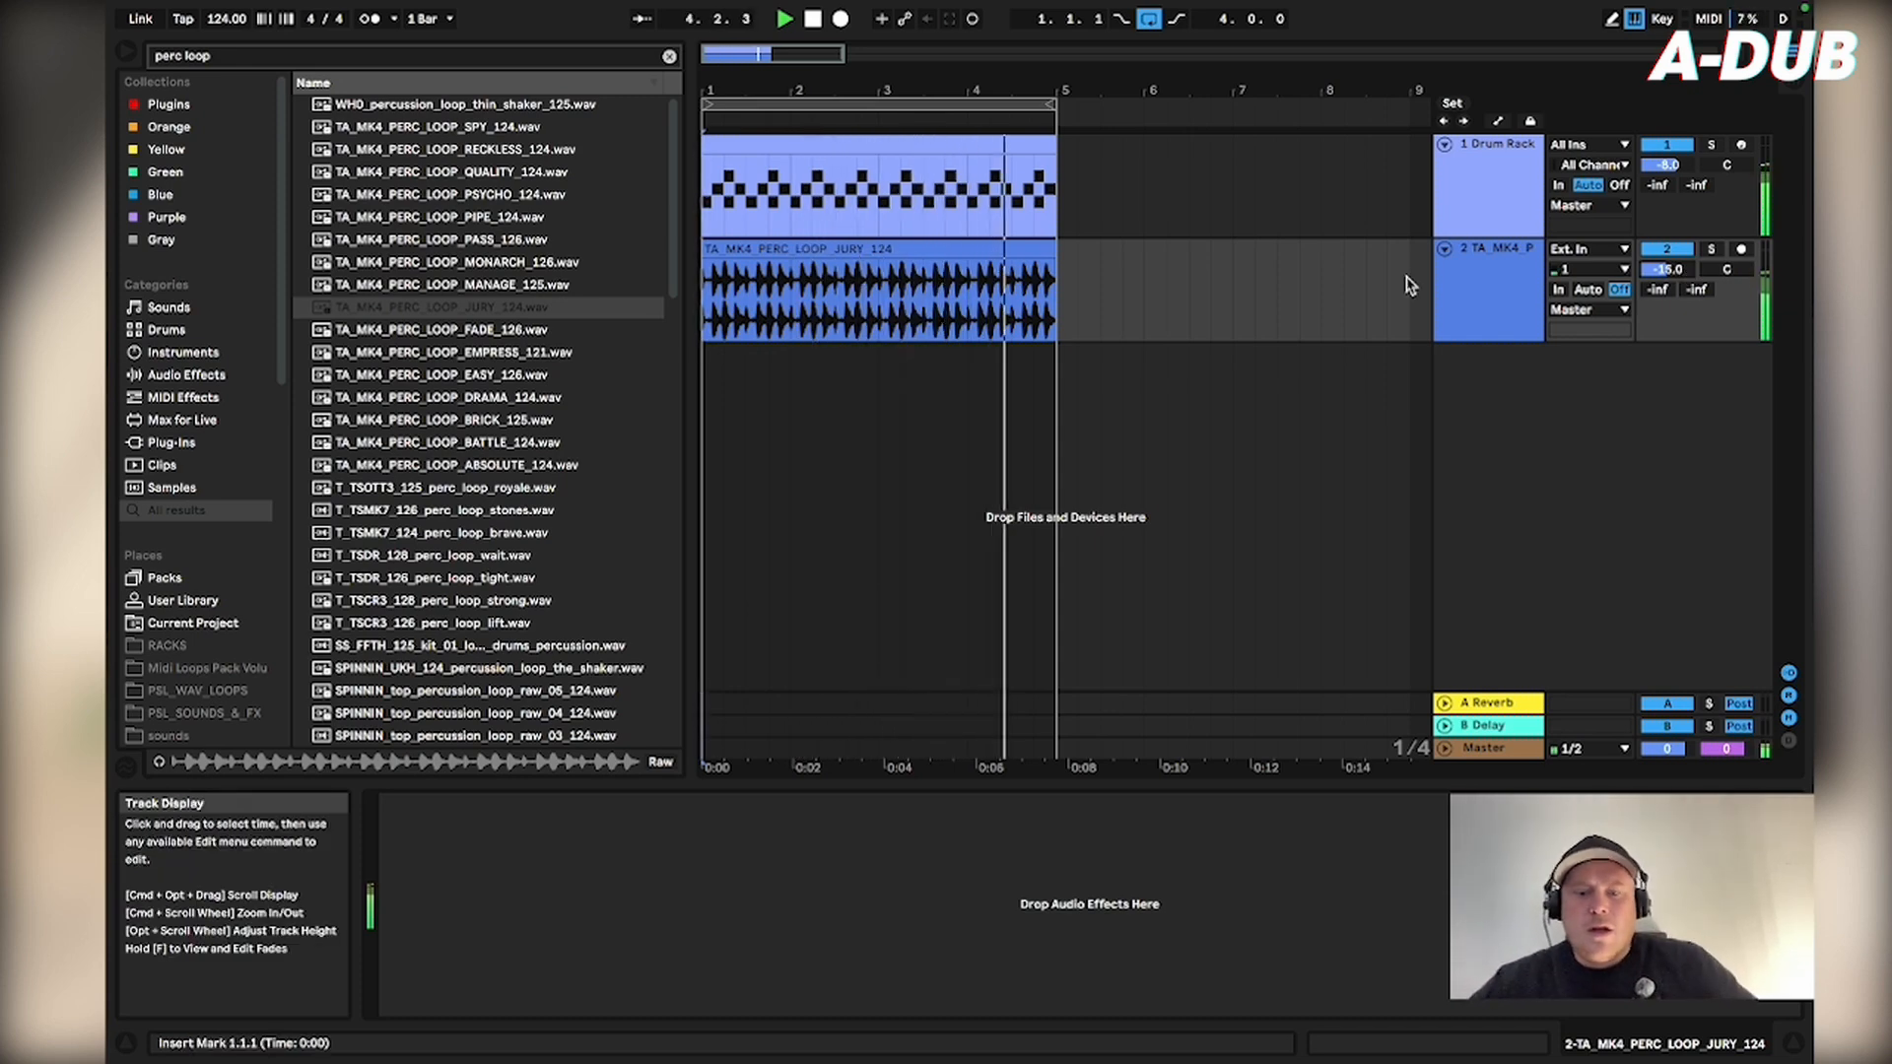
- Clear the browser search, add a Utility audio effect to the Master track and set its width to 0 %
{"action": "left_click", "coordinate": [670, 56]}
{"action": "left_click", "coordinate": [200, 377]}
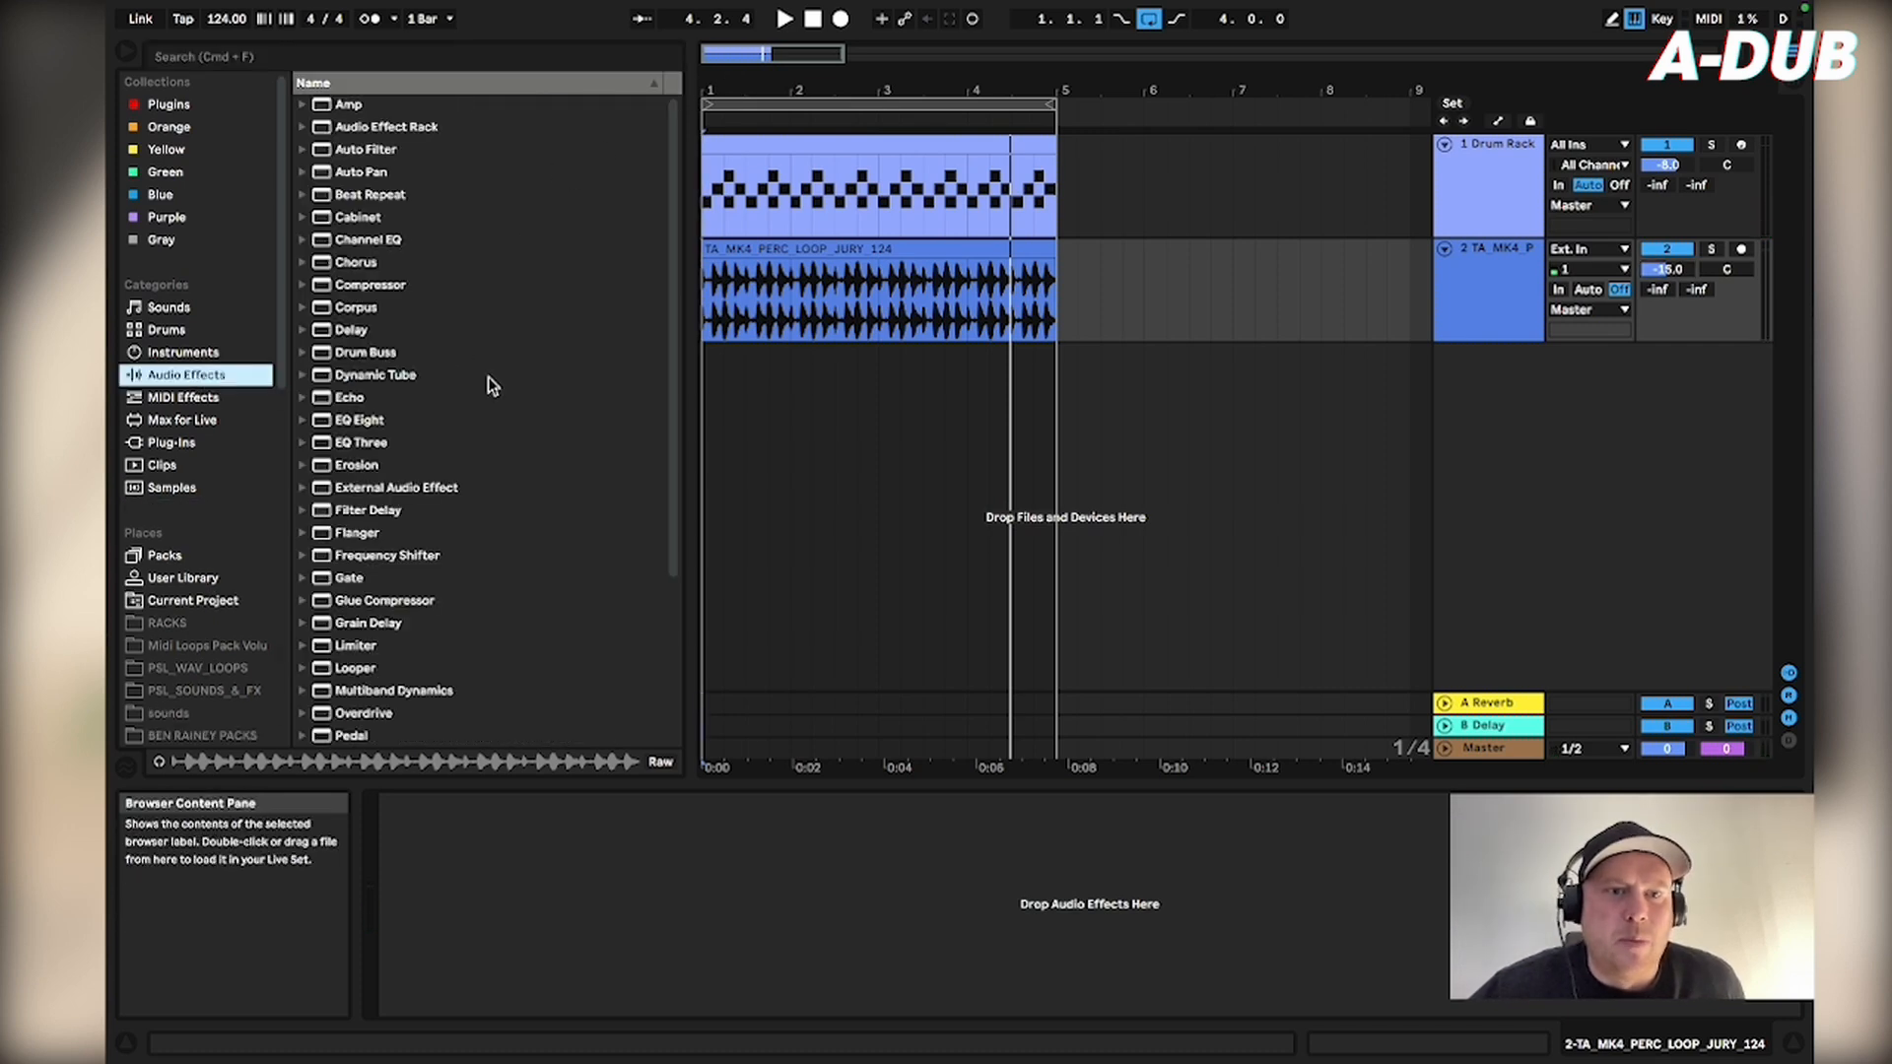
{"action": "scroll", "coordinate": [489, 380], "scroll_direction": "down", "scroll_amount": 5}
{"action": "left_click", "coordinate": [350, 691]}
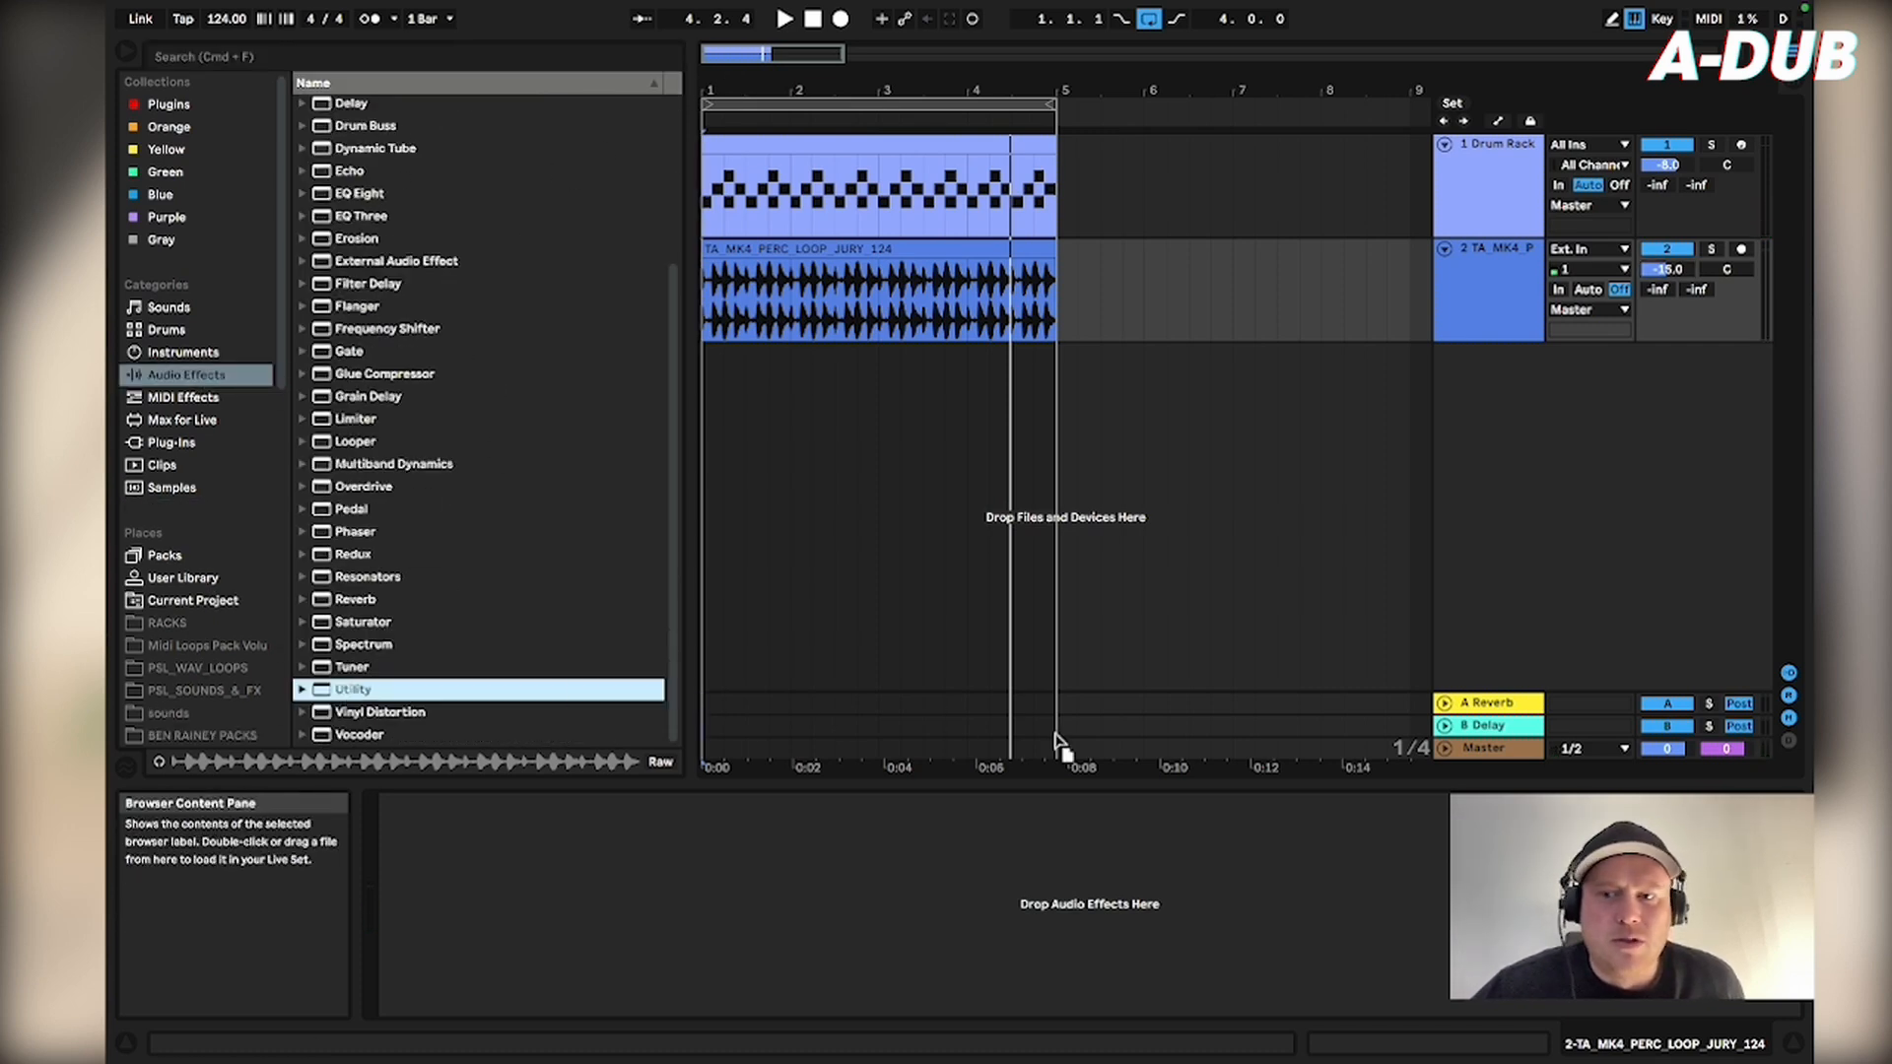
{"action": "left_click_drag", "start_coordinate": [1518, 761], "coordinate": [1513, 757]}
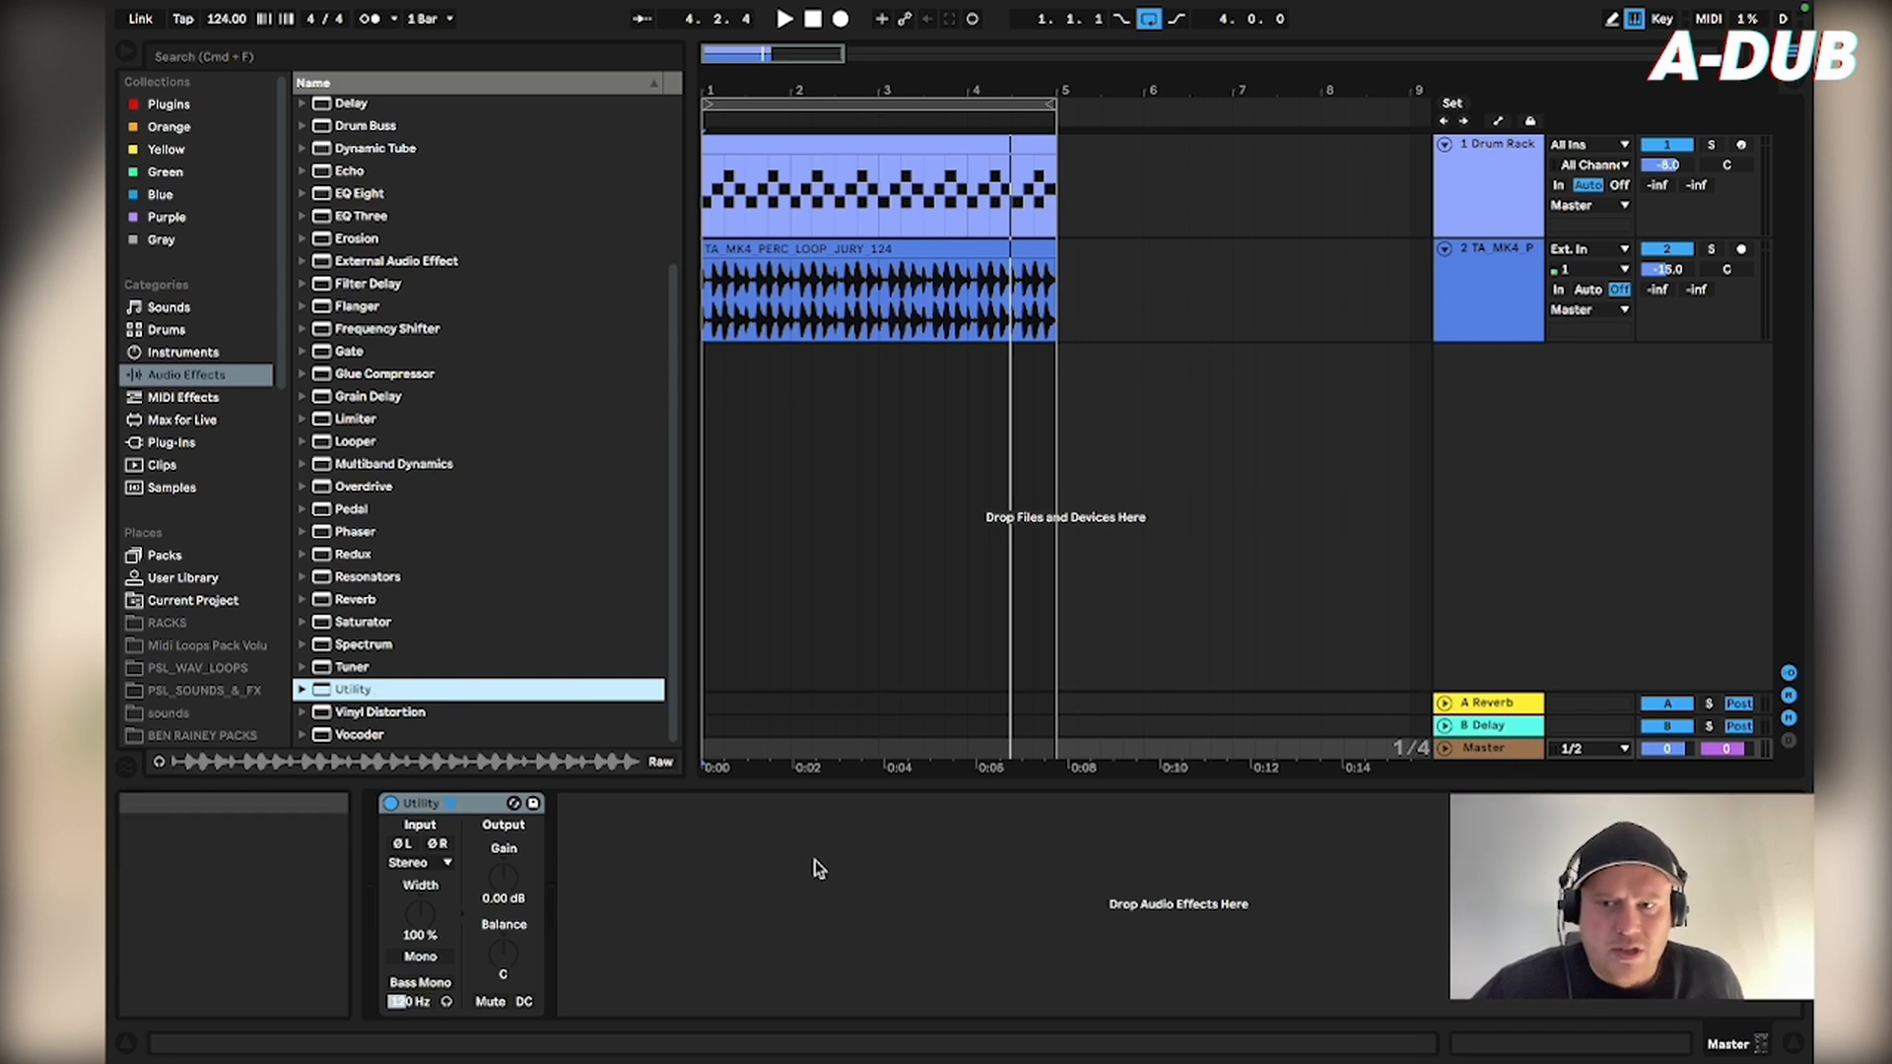
{"action": "left_click_drag", "start_coordinate": [407, 910], "coordinate": [415, 915]}
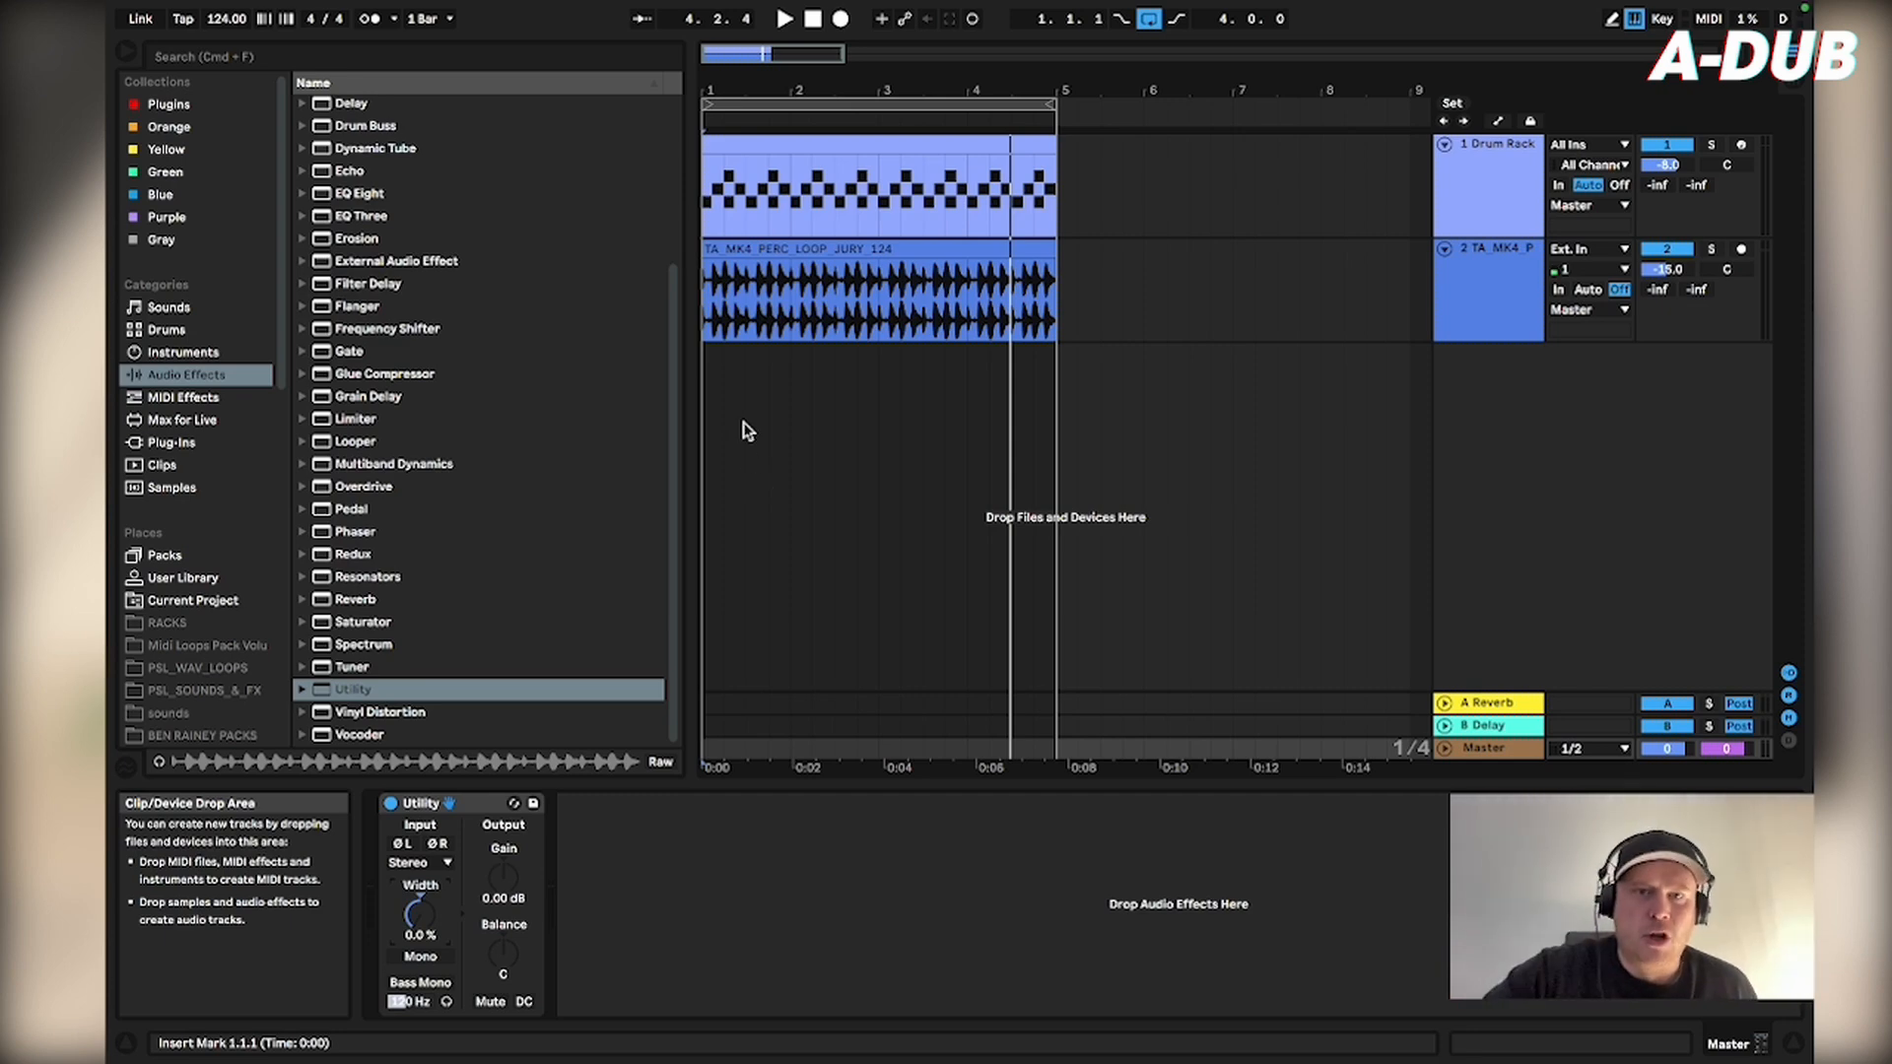
- Play back both tracks through the mono master and select the Drum Rack clip to show its devices
{"action": "left_click", "coordinate": [786, 246]}
{"action": "key", "text": "space"}
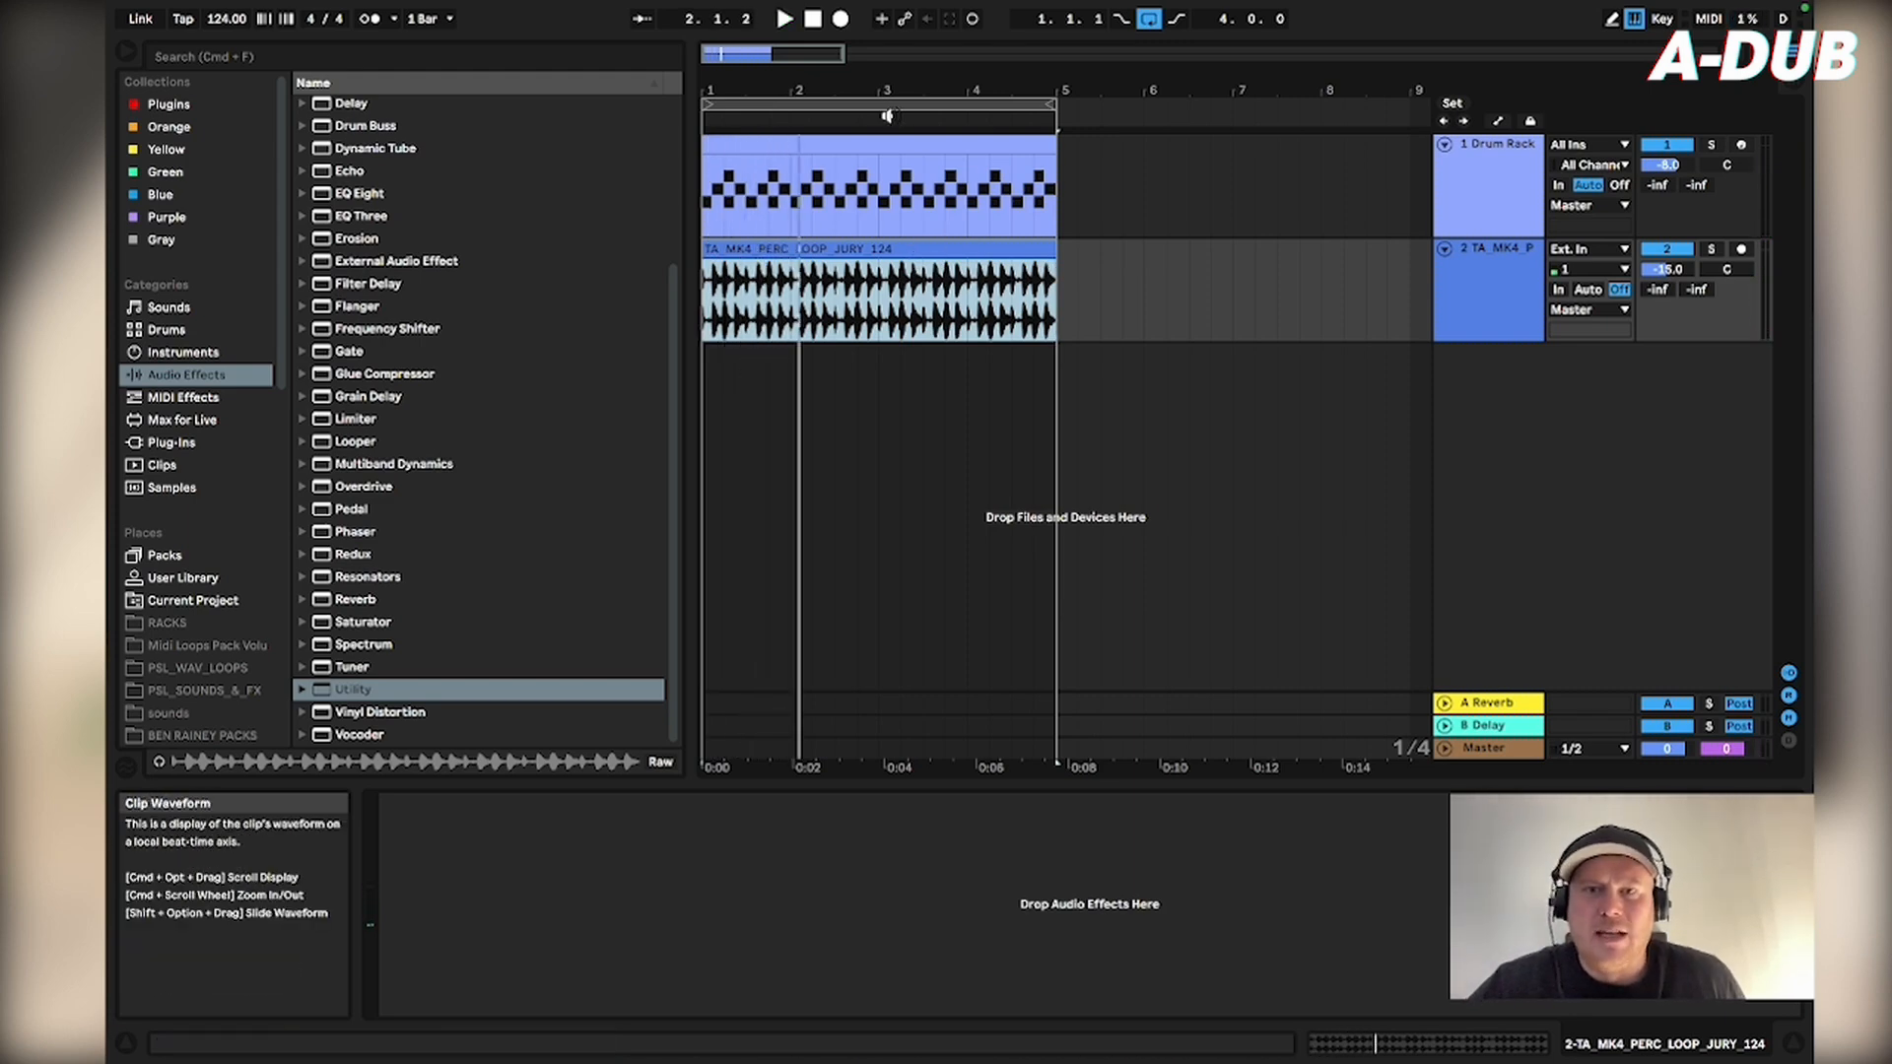
{"action": "left_click", "coordinate": [826, 146]}
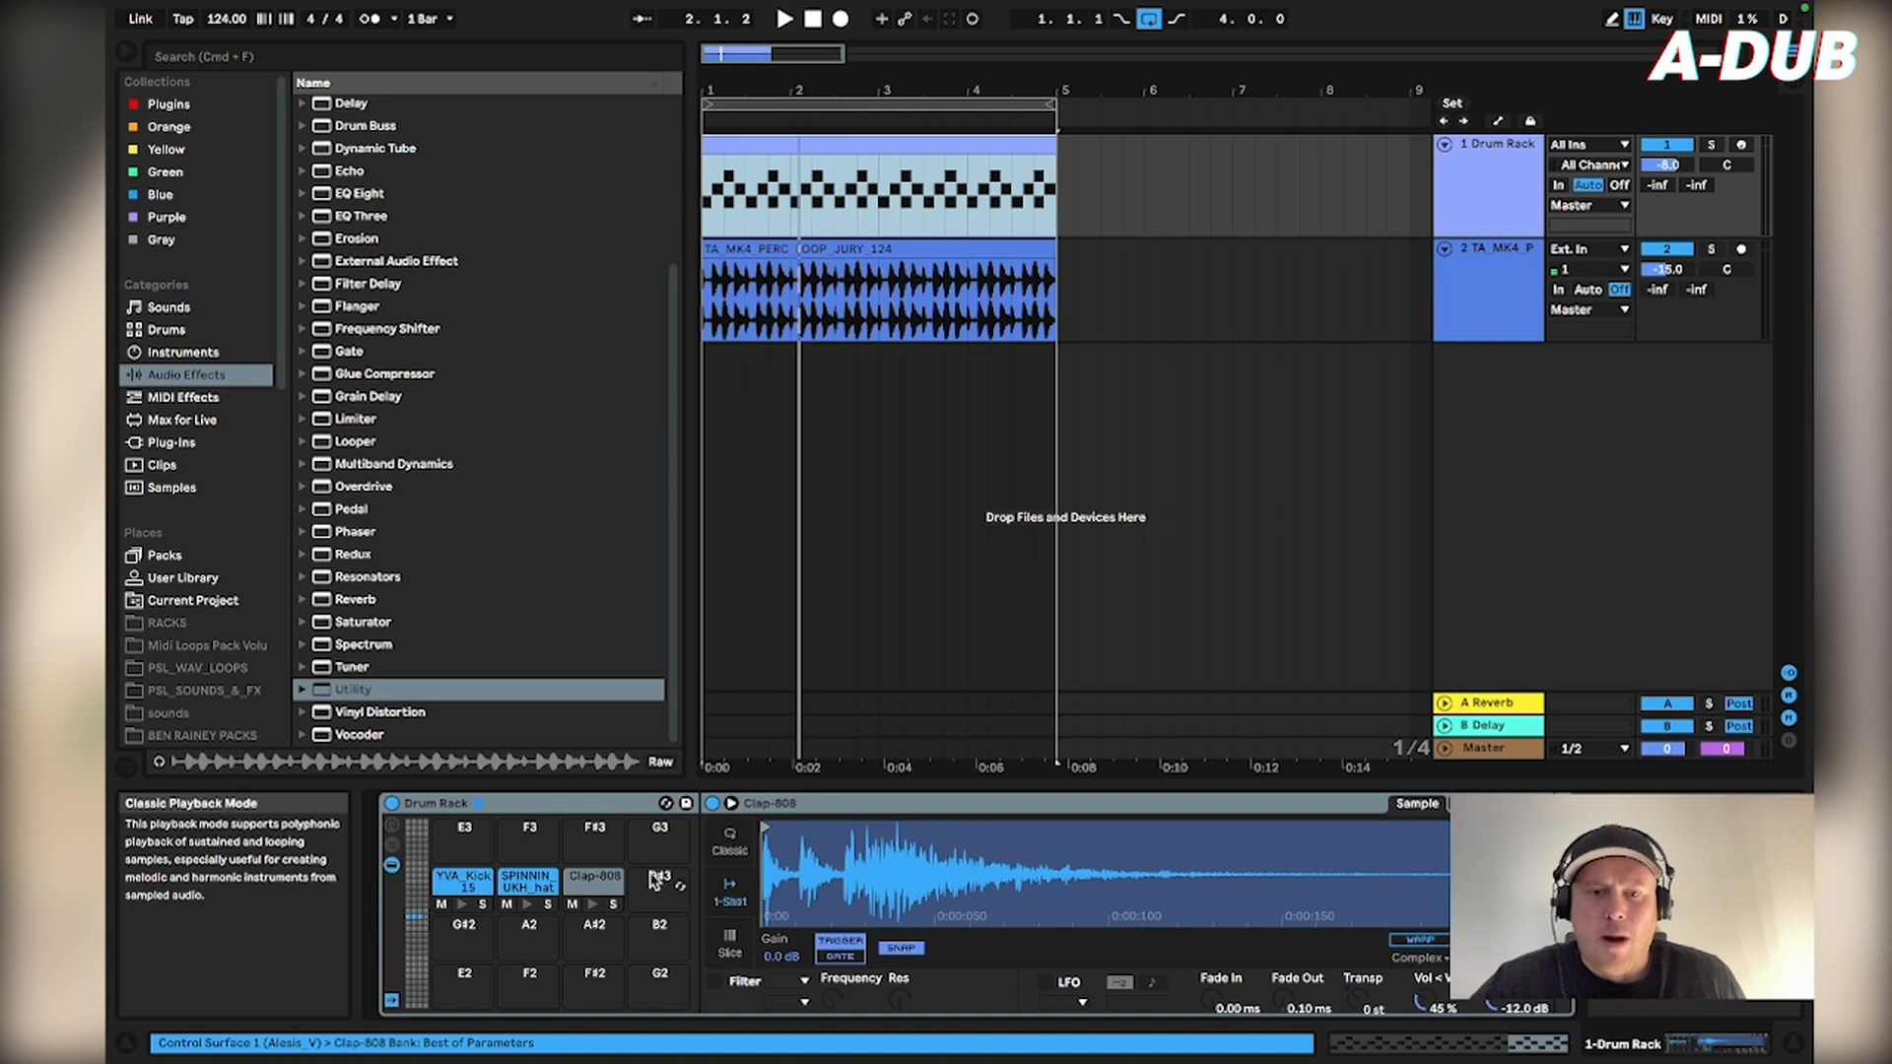
- Show the Drum Rack's macros and chain list, and set the open-hat and Clap-808 chain volumes to -8 dB
{"action": "left_click", "coordinate": [394, 849]}
{"action": "left_click", "coordinate": [393, 828]}
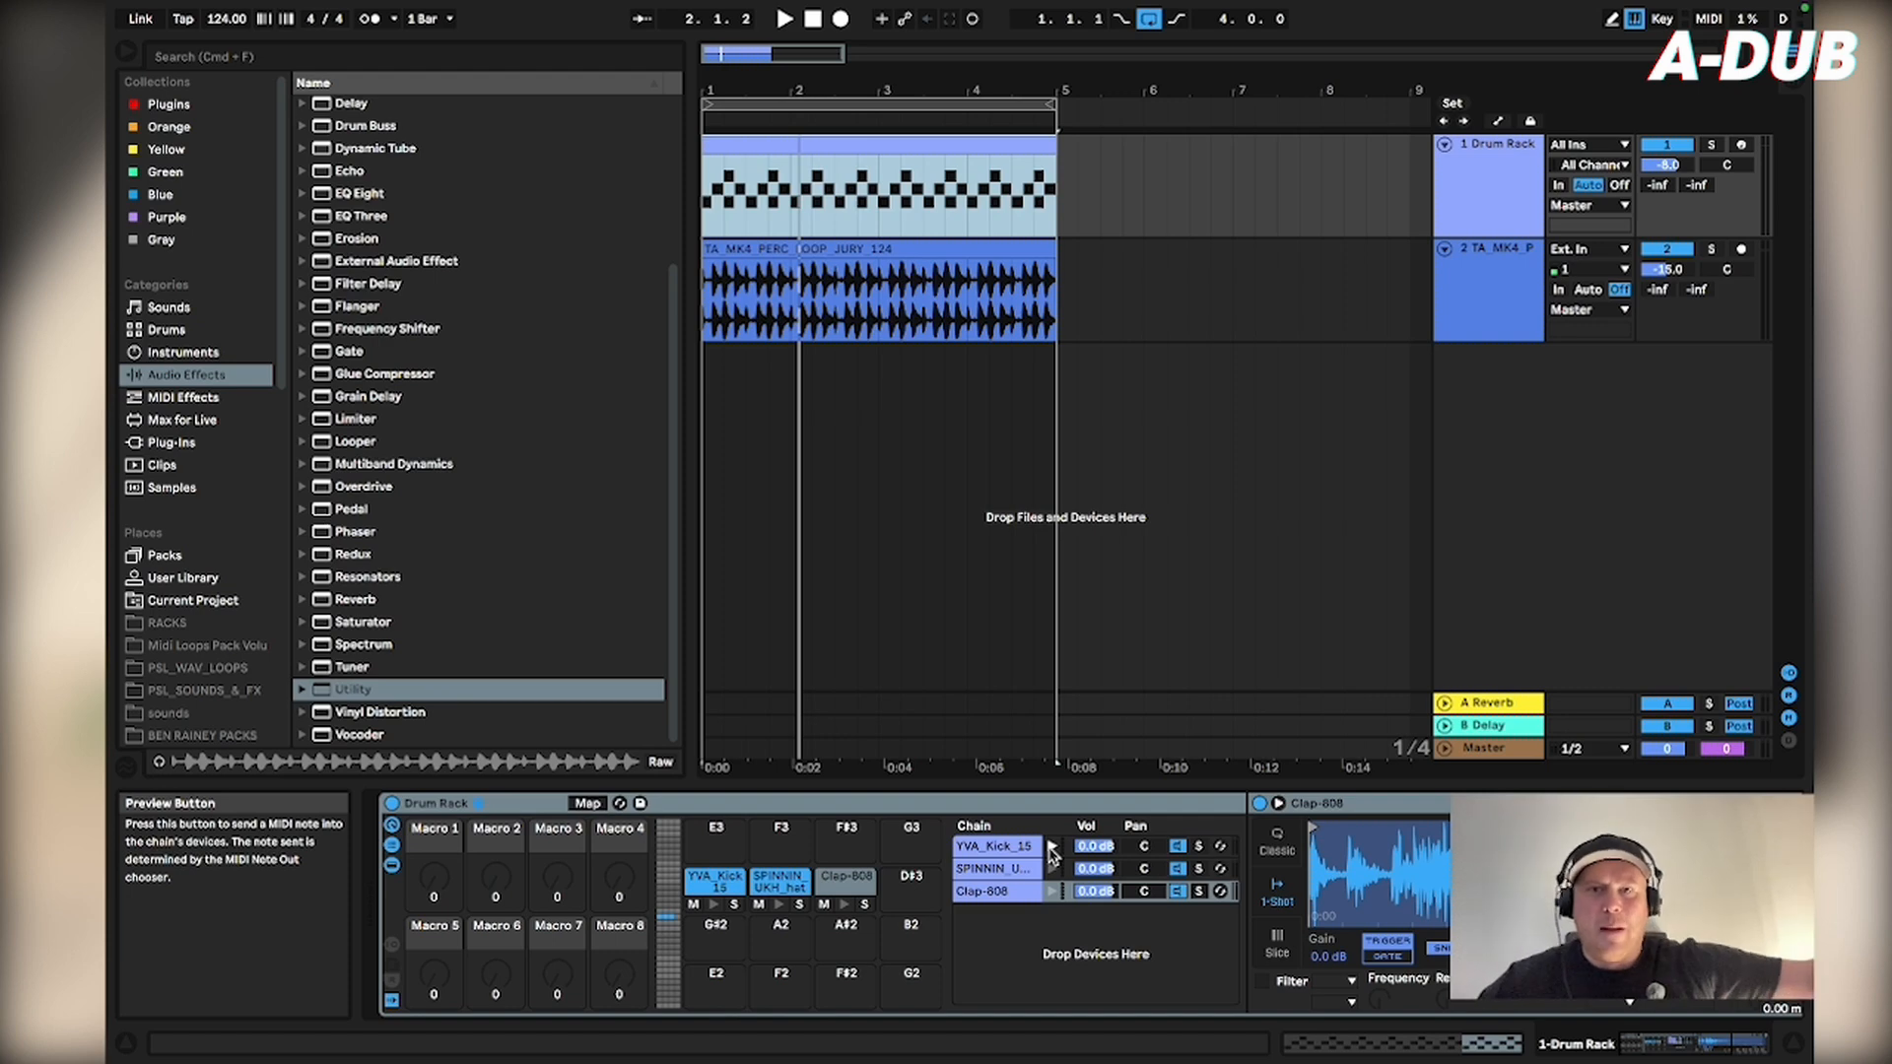
{"action": "left_click", "coordinate": [1099, 871]}
{"action": "left_click_drag", "start_coordinate": [1101, 874], "coordinate": [1112, 901]}
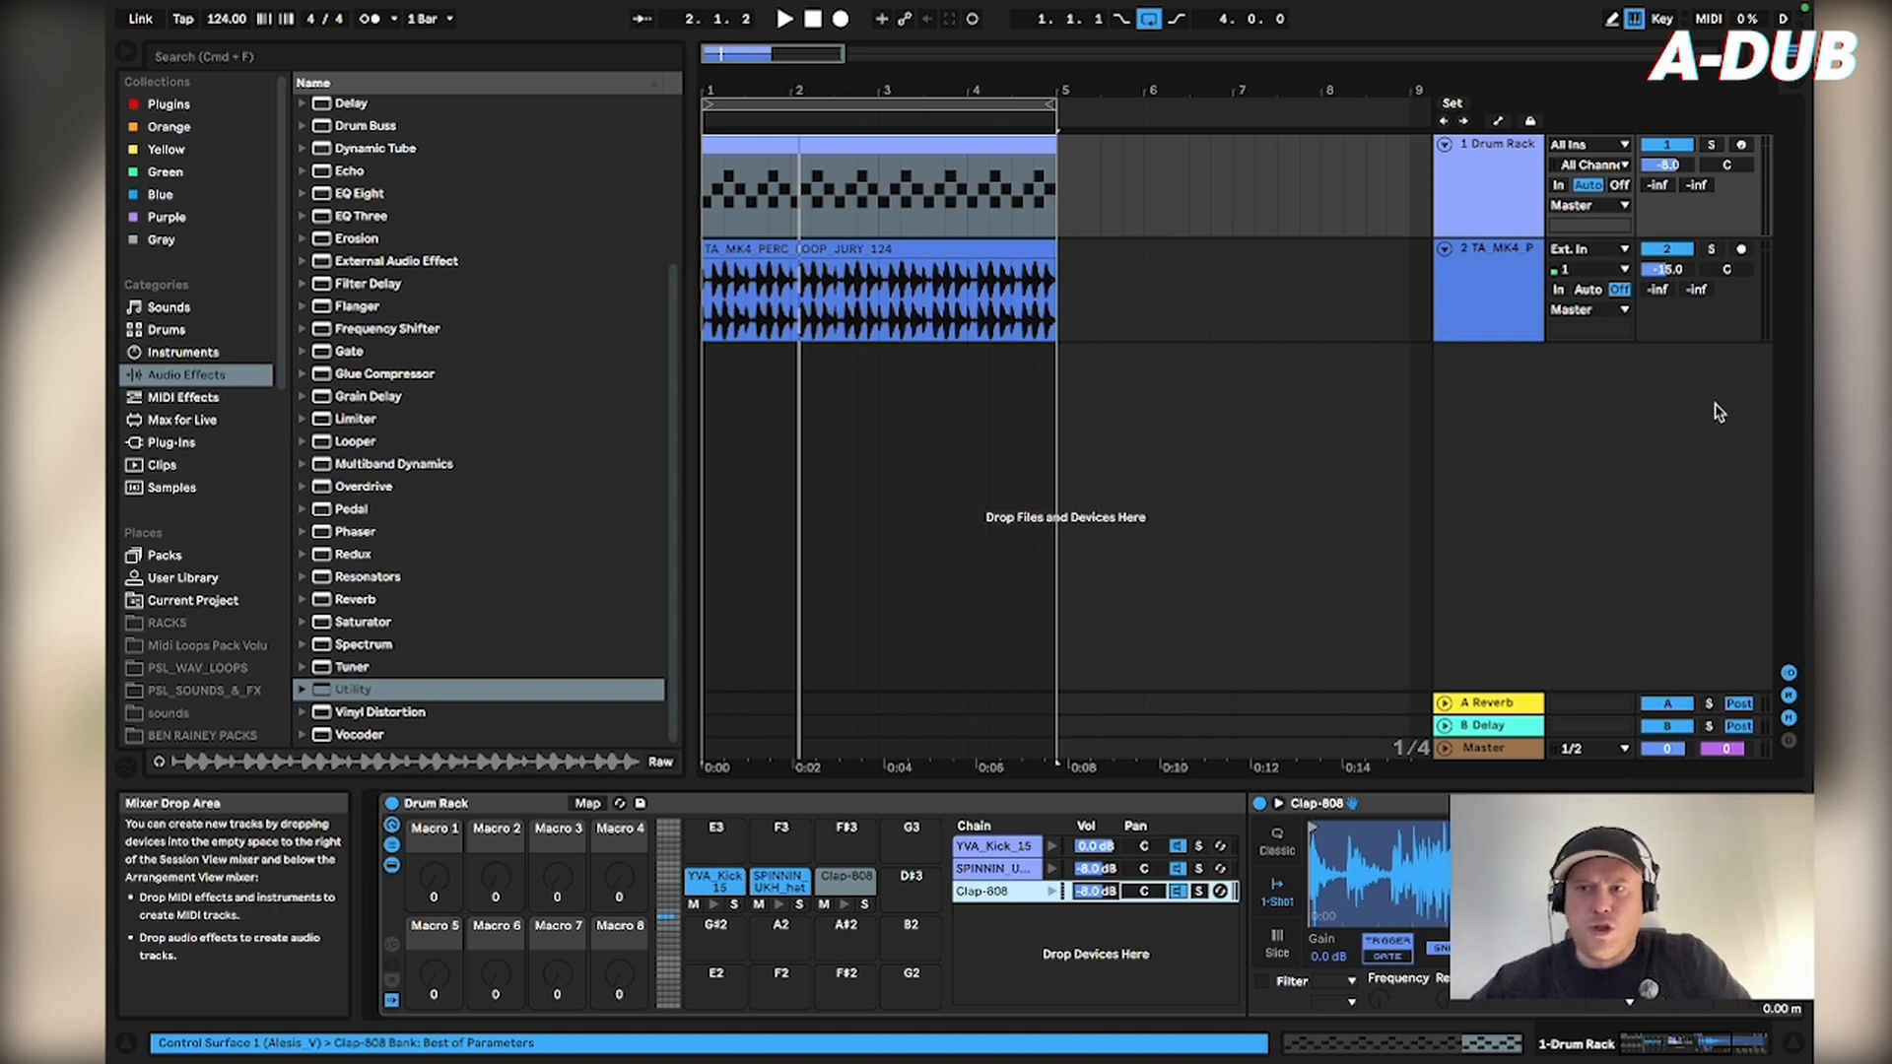
- Set the percussion loop track's volume to -20 dB, play from the start of the Drum Rack clip, and mute the percussion loop
{"action": "left_click", "coordinate": [1677, 275]}
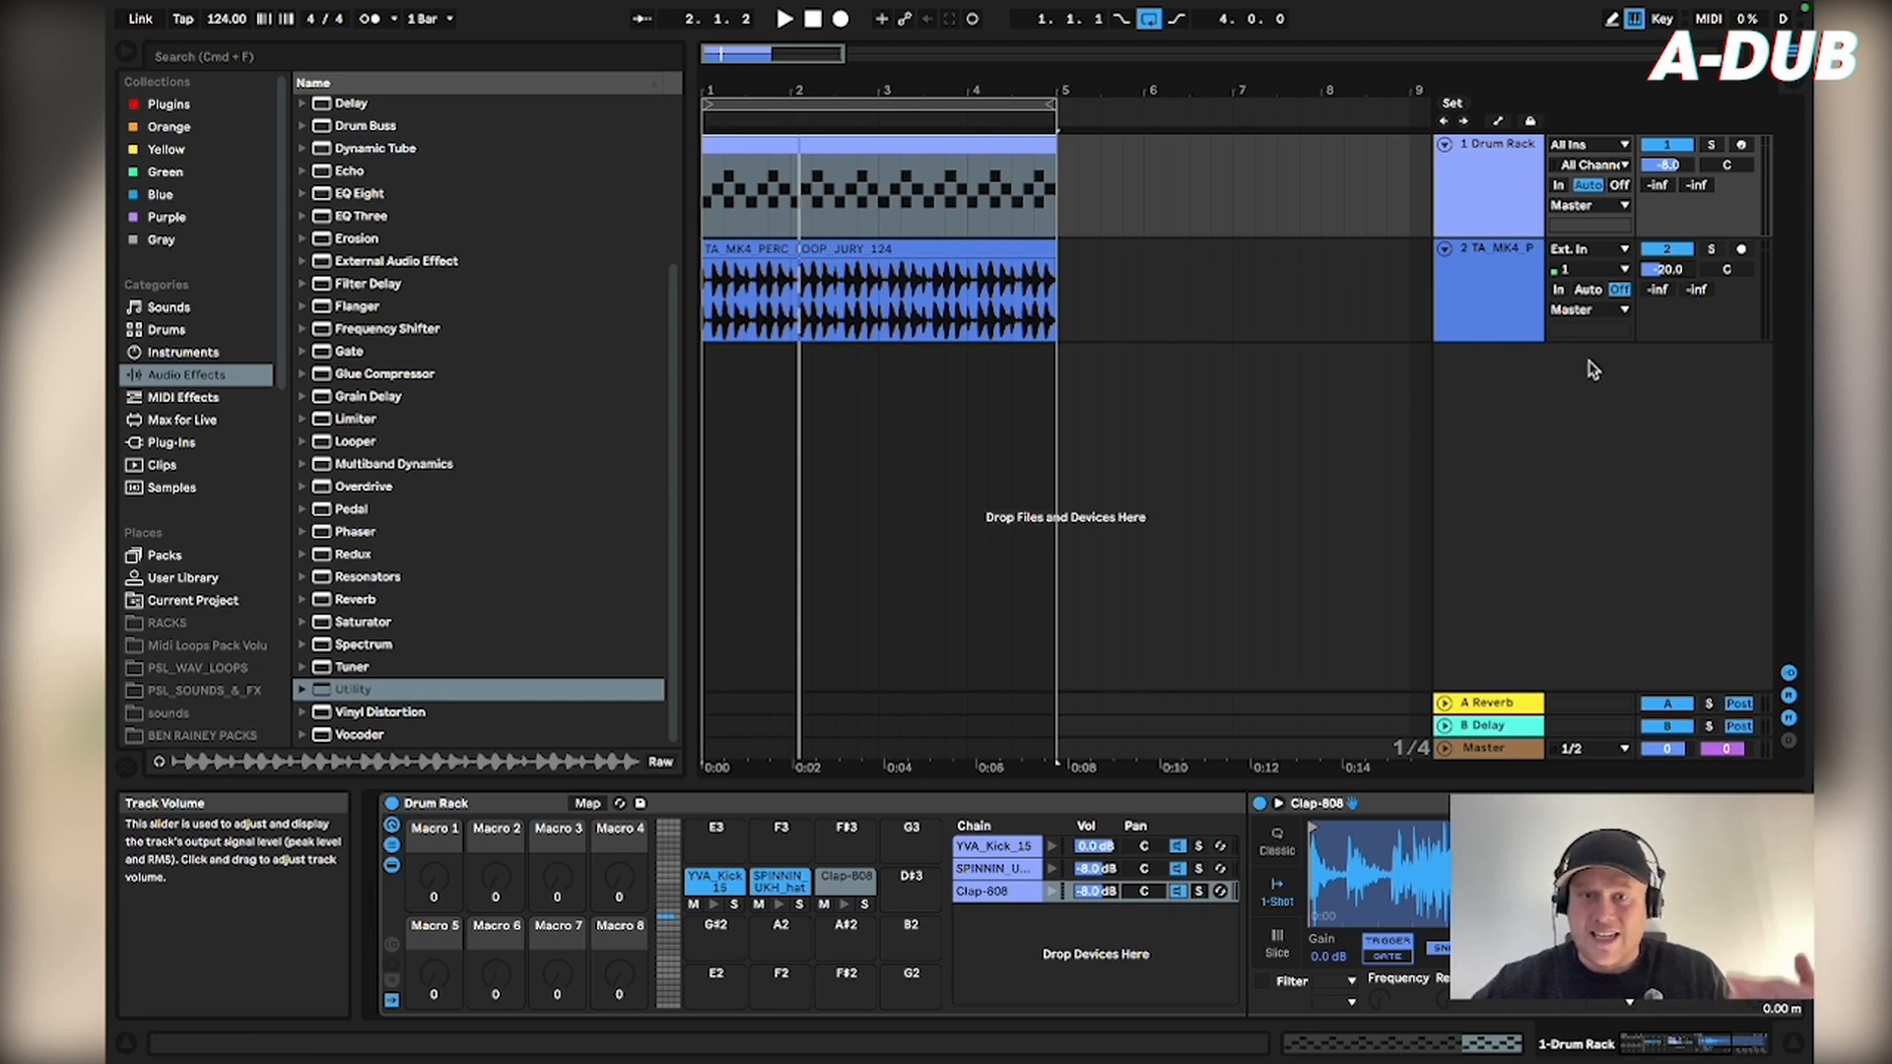
{"action": "left_click", "coordinate": [771, 144]}
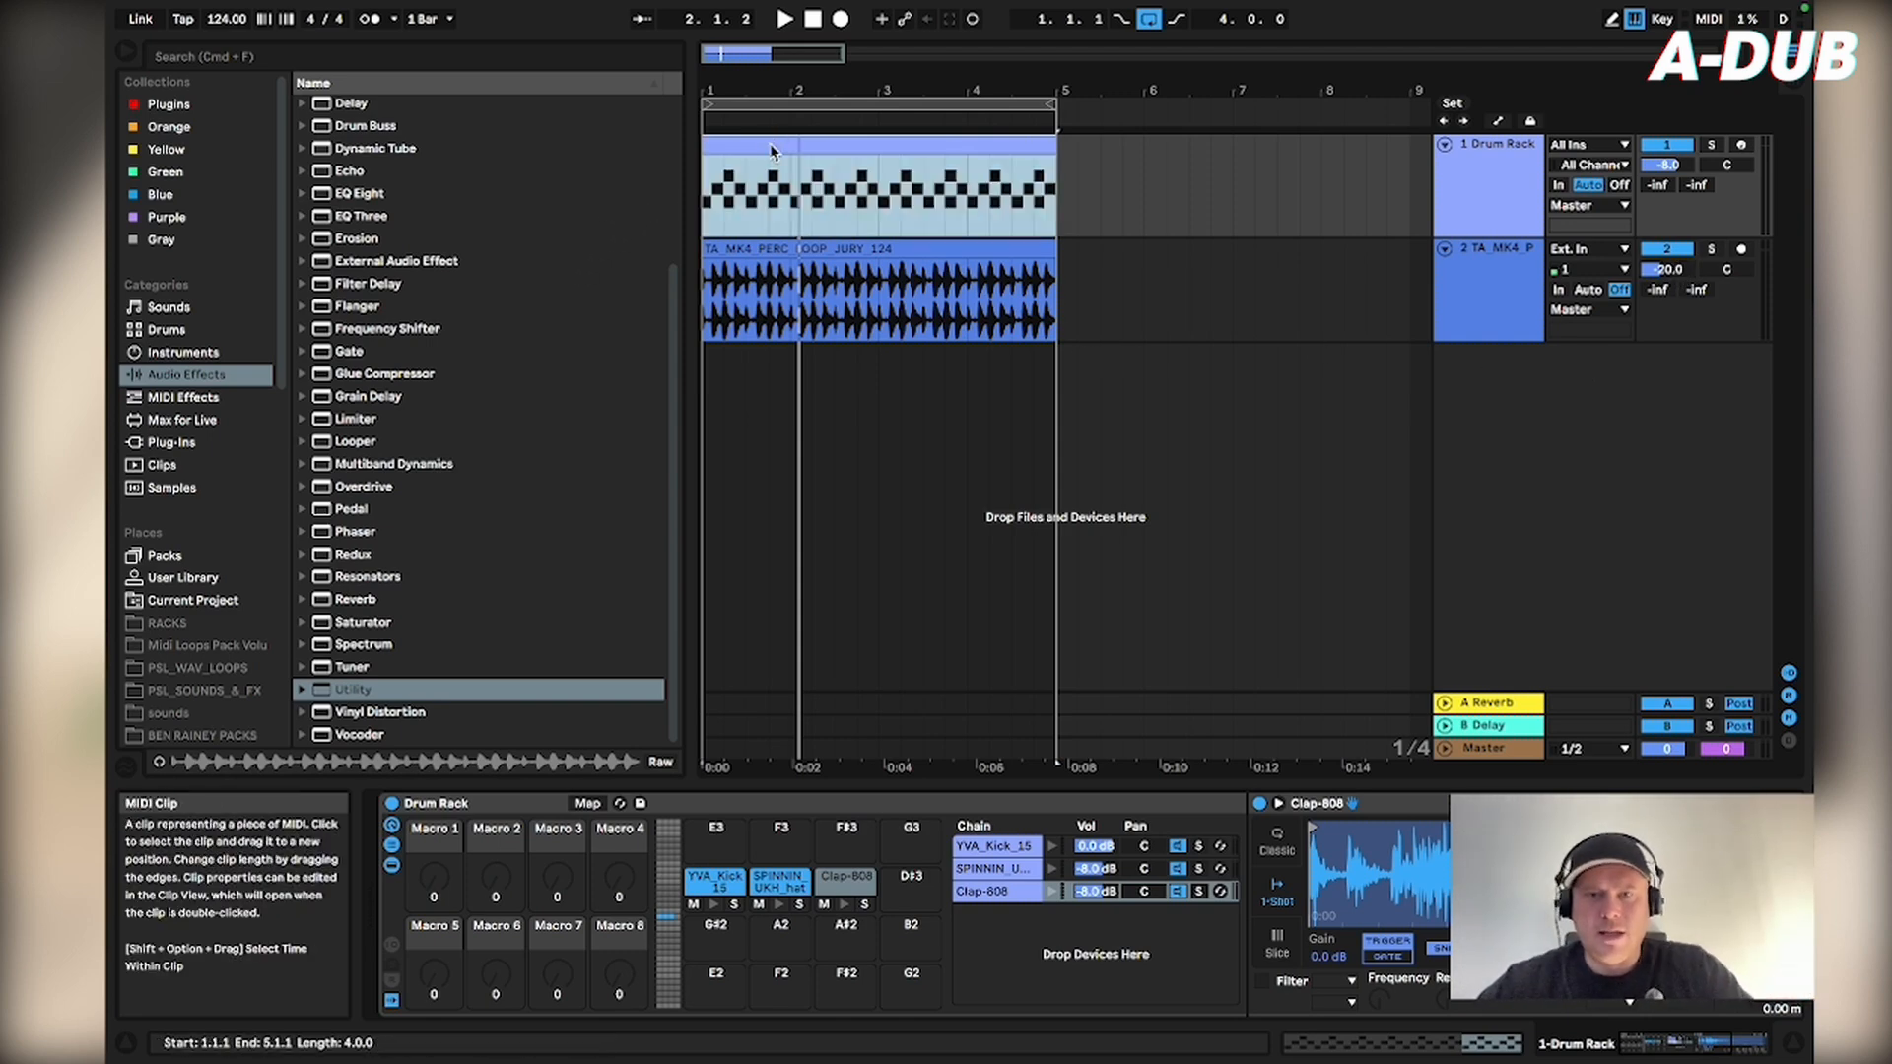
{"action": "key", "text": "space"}
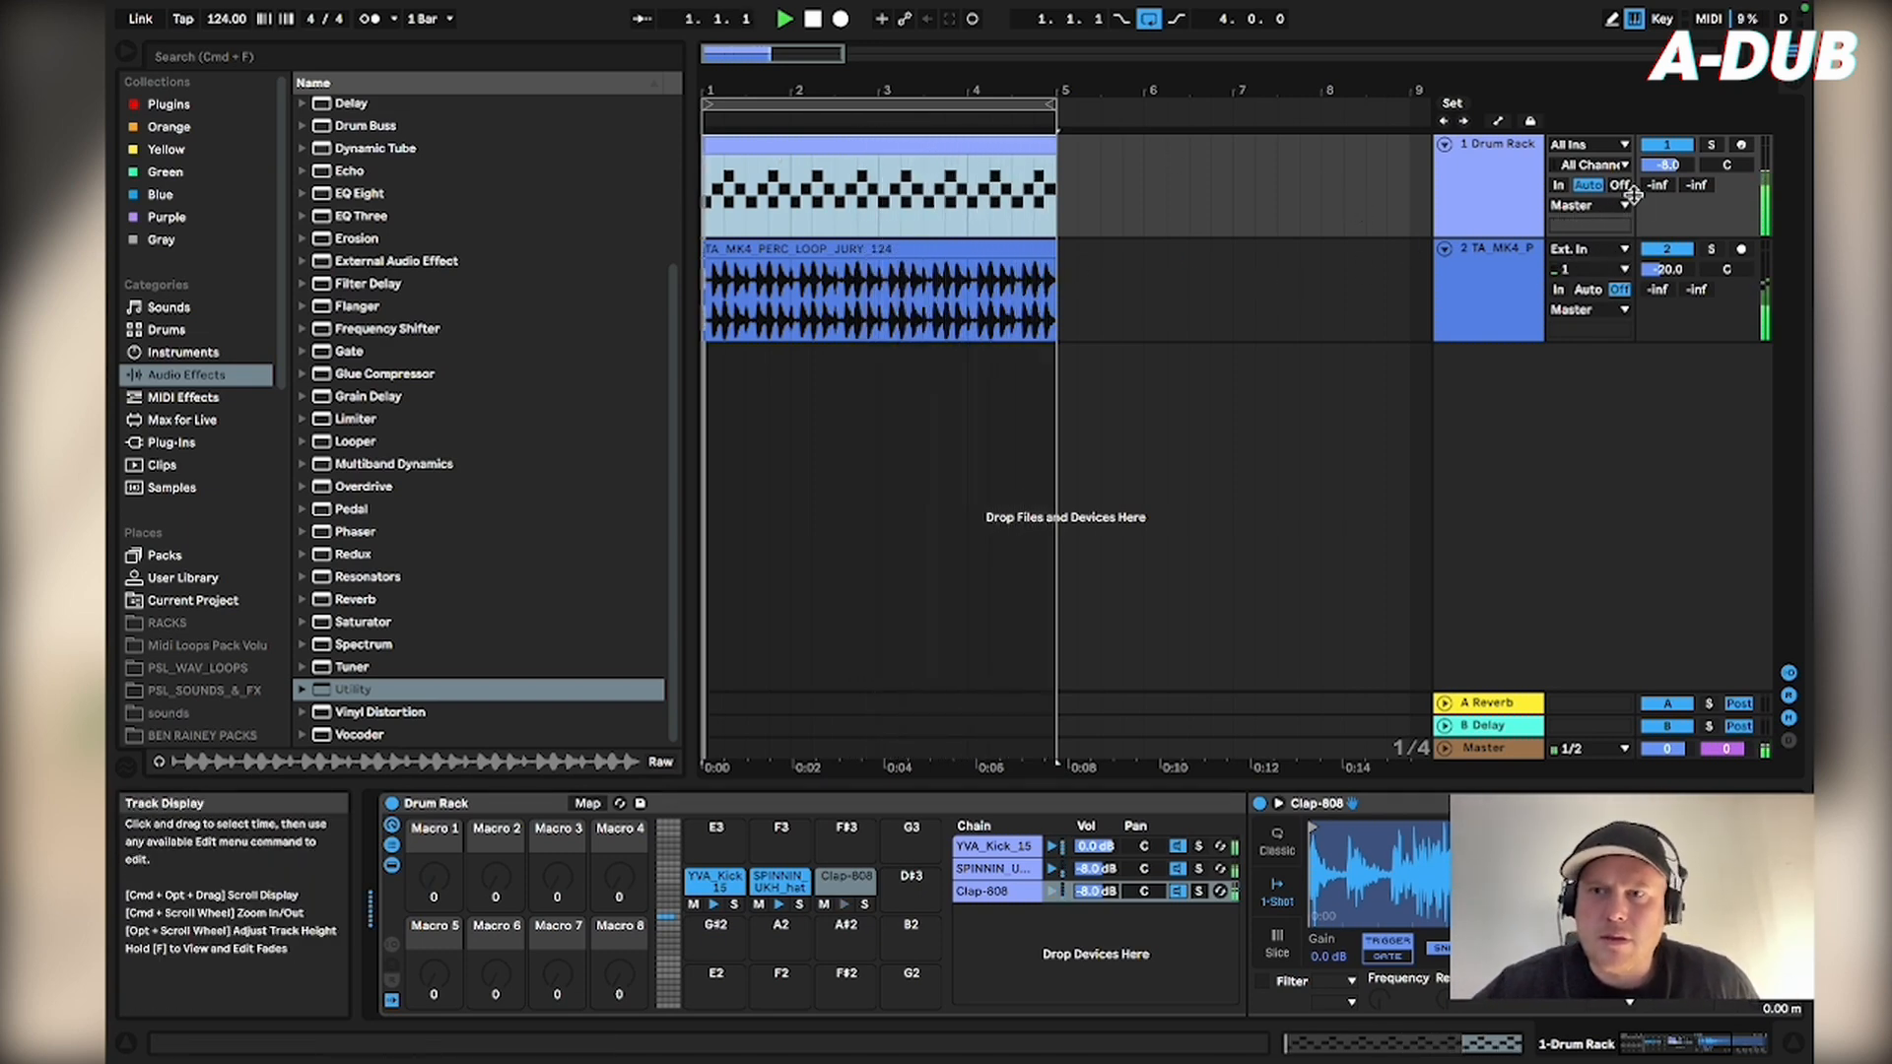
{"action": "left_click", "coordinate": [1673, 249]}
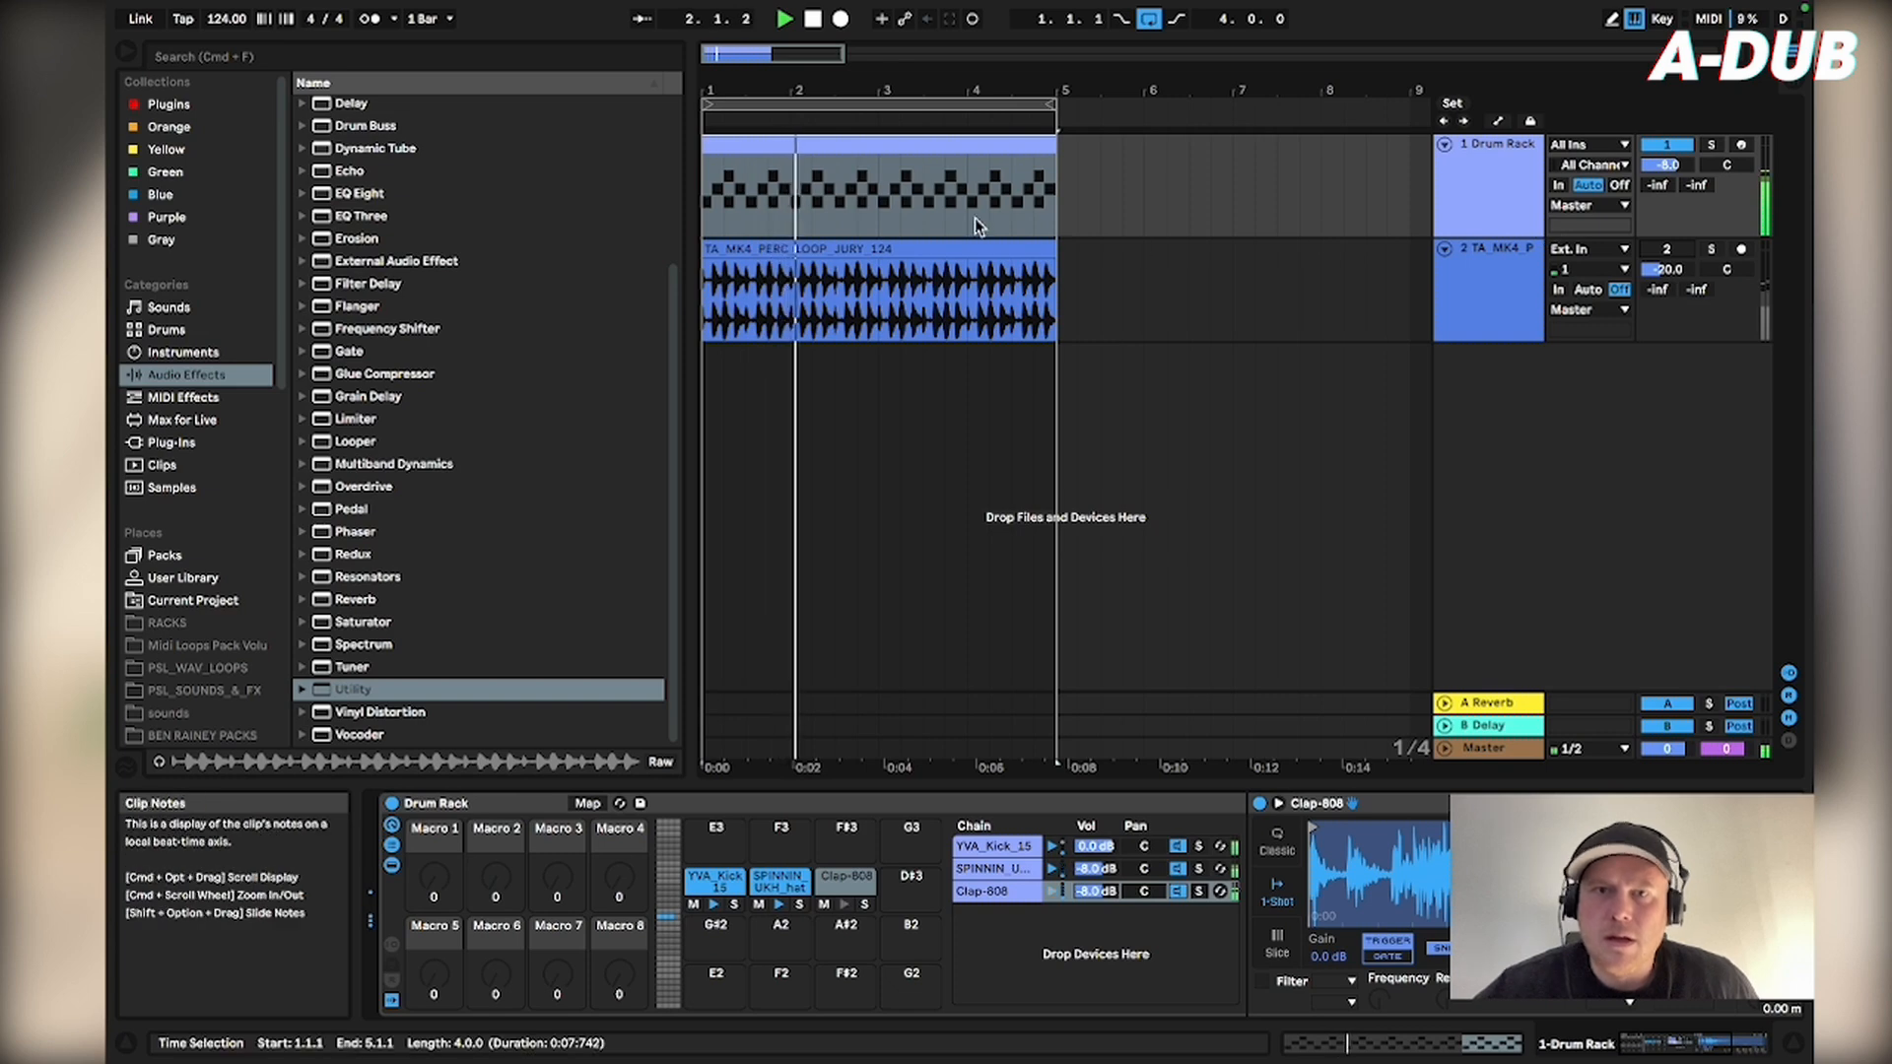
{"action": "left_click", "coordinate": [949, 147]}
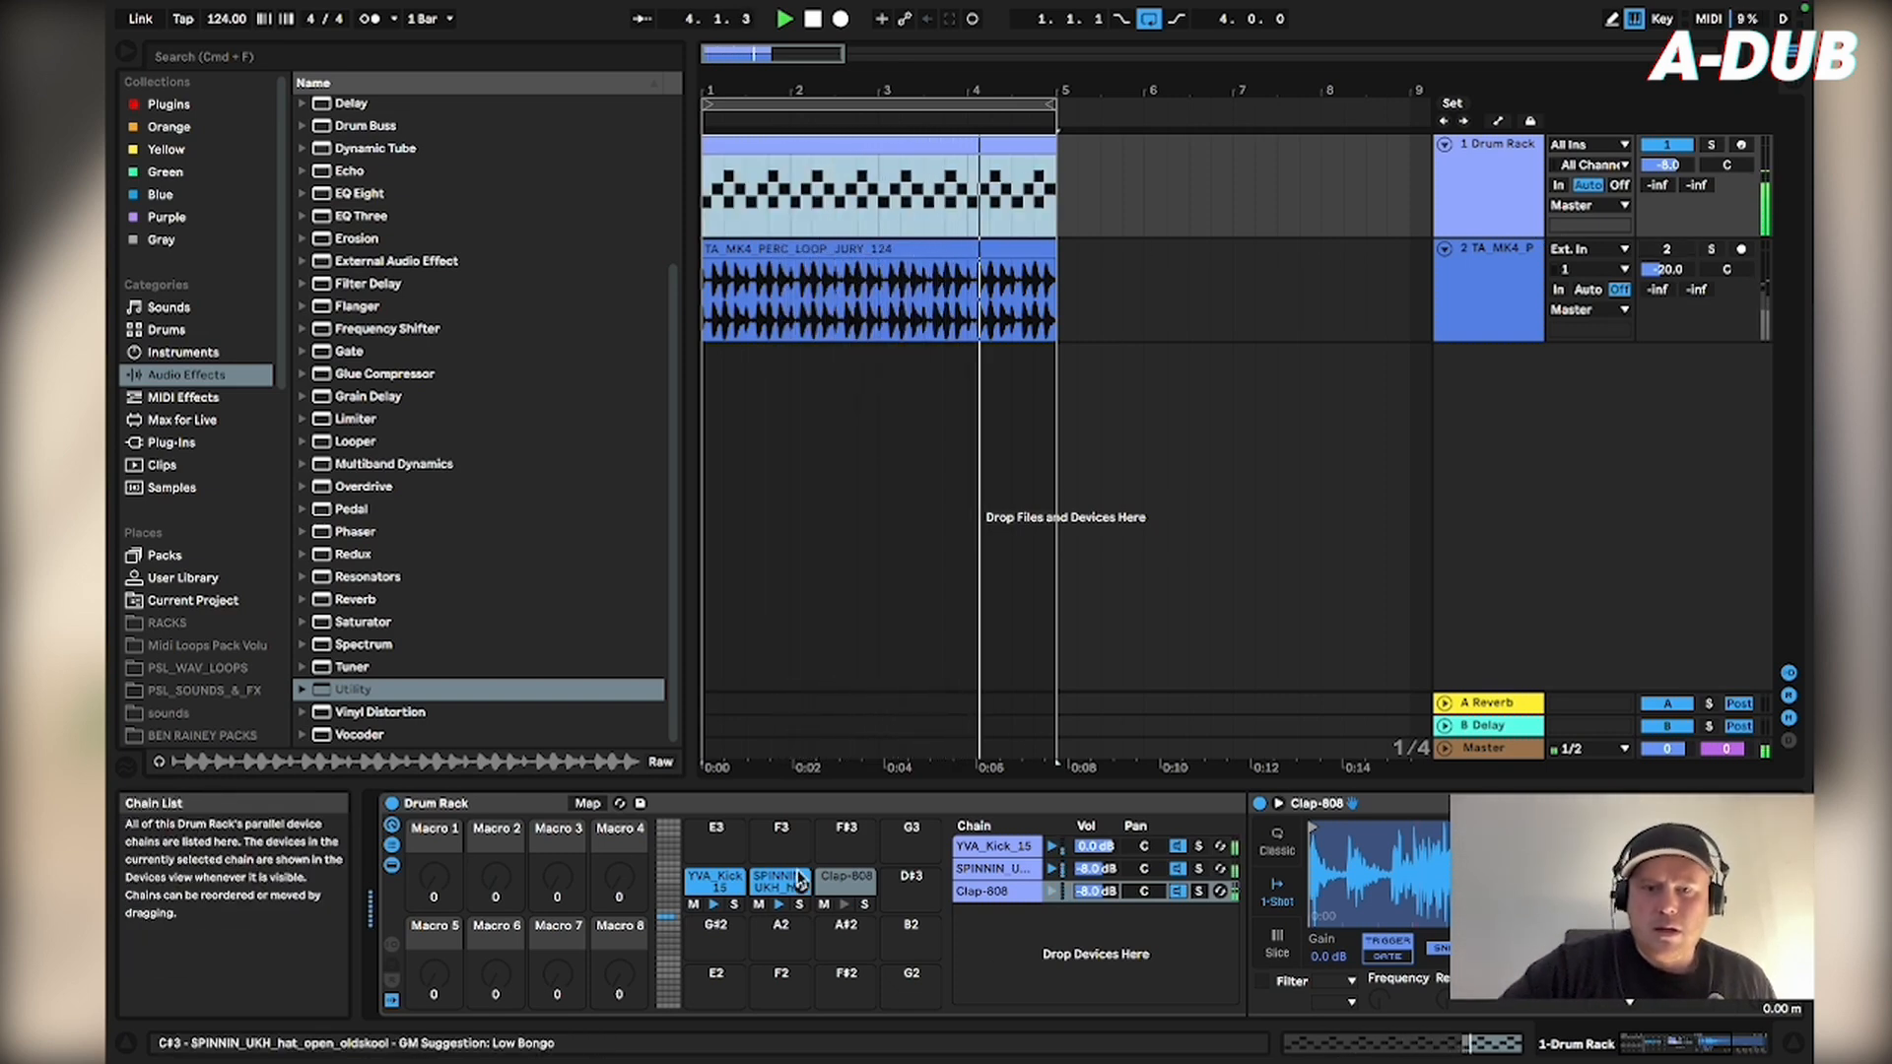
- Raise the Clap-808 chain's volume to about -7 dB during playback, and stop playback
{"action": "left_click", "coordinate": [1088, 871]}
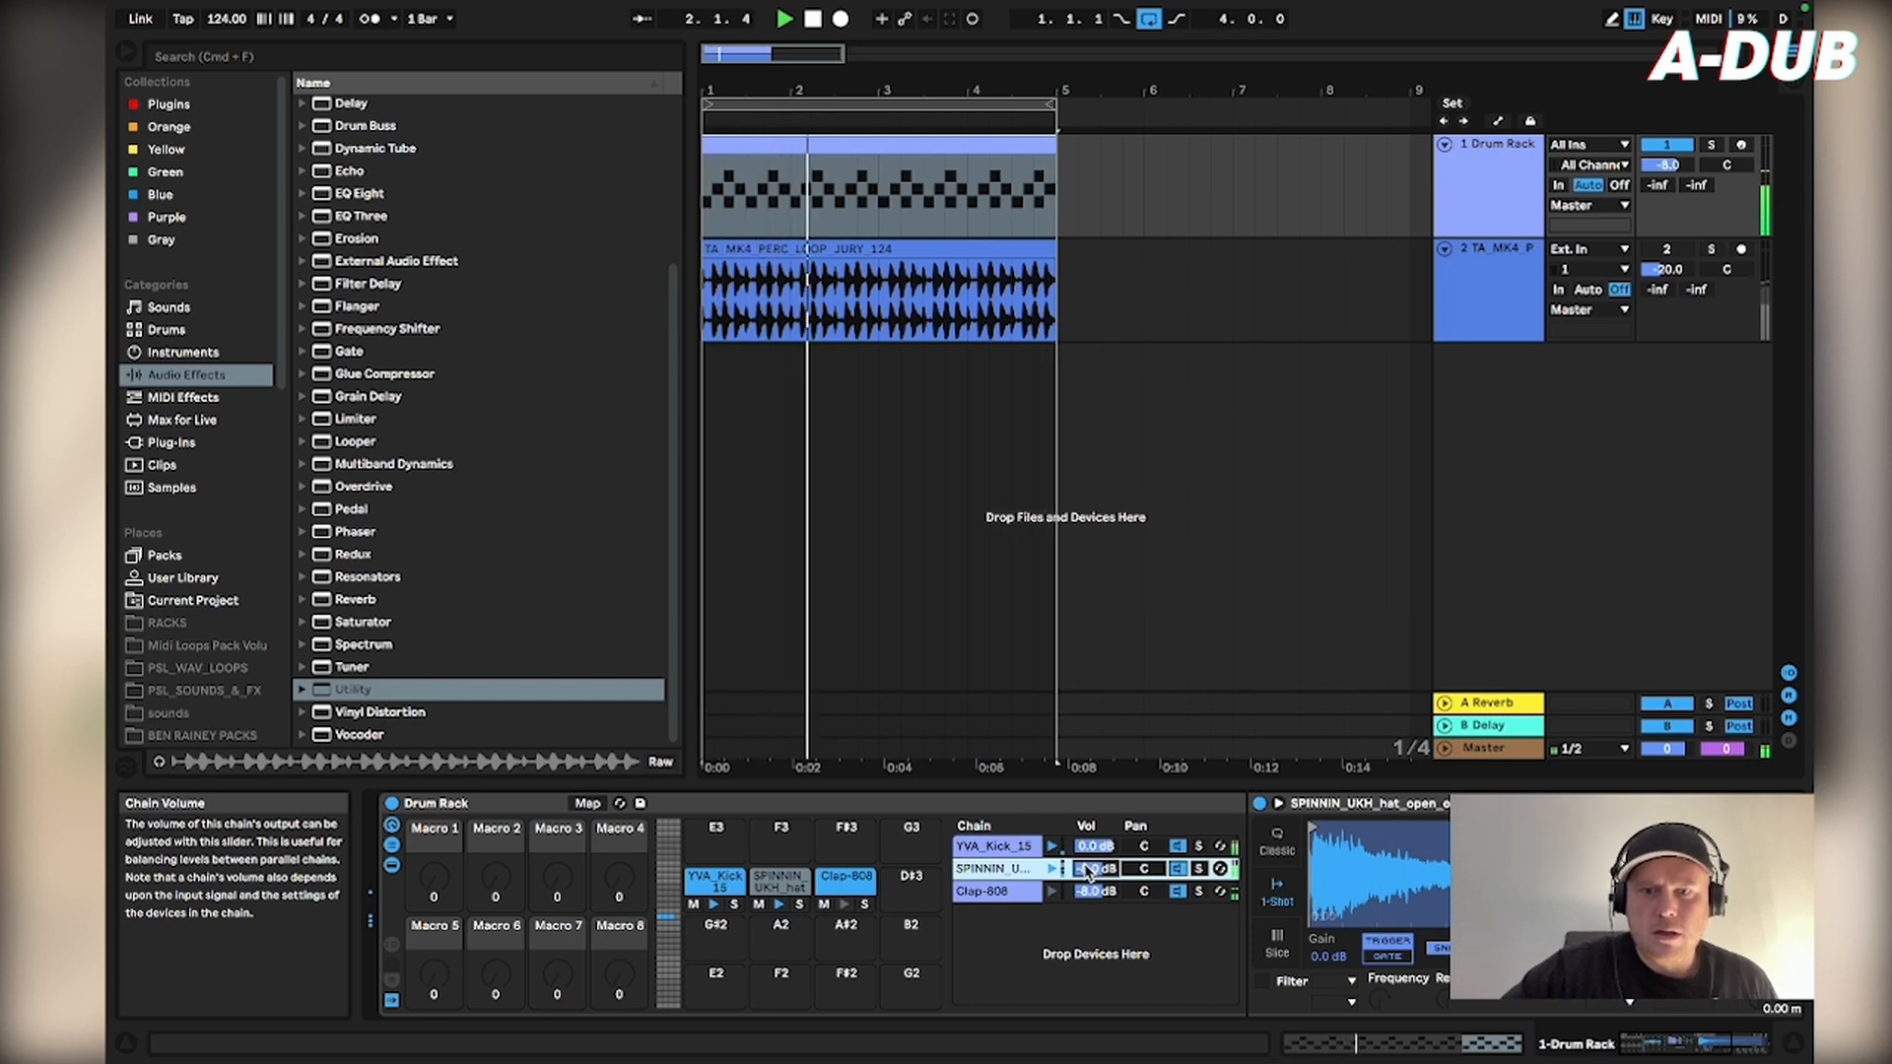
{"action": "left_click", "coordinate": [1090, 892]}
{"action": "left_click_drag", "start_coordinate": [1093, 893], "coordinate": [1093, 888]}
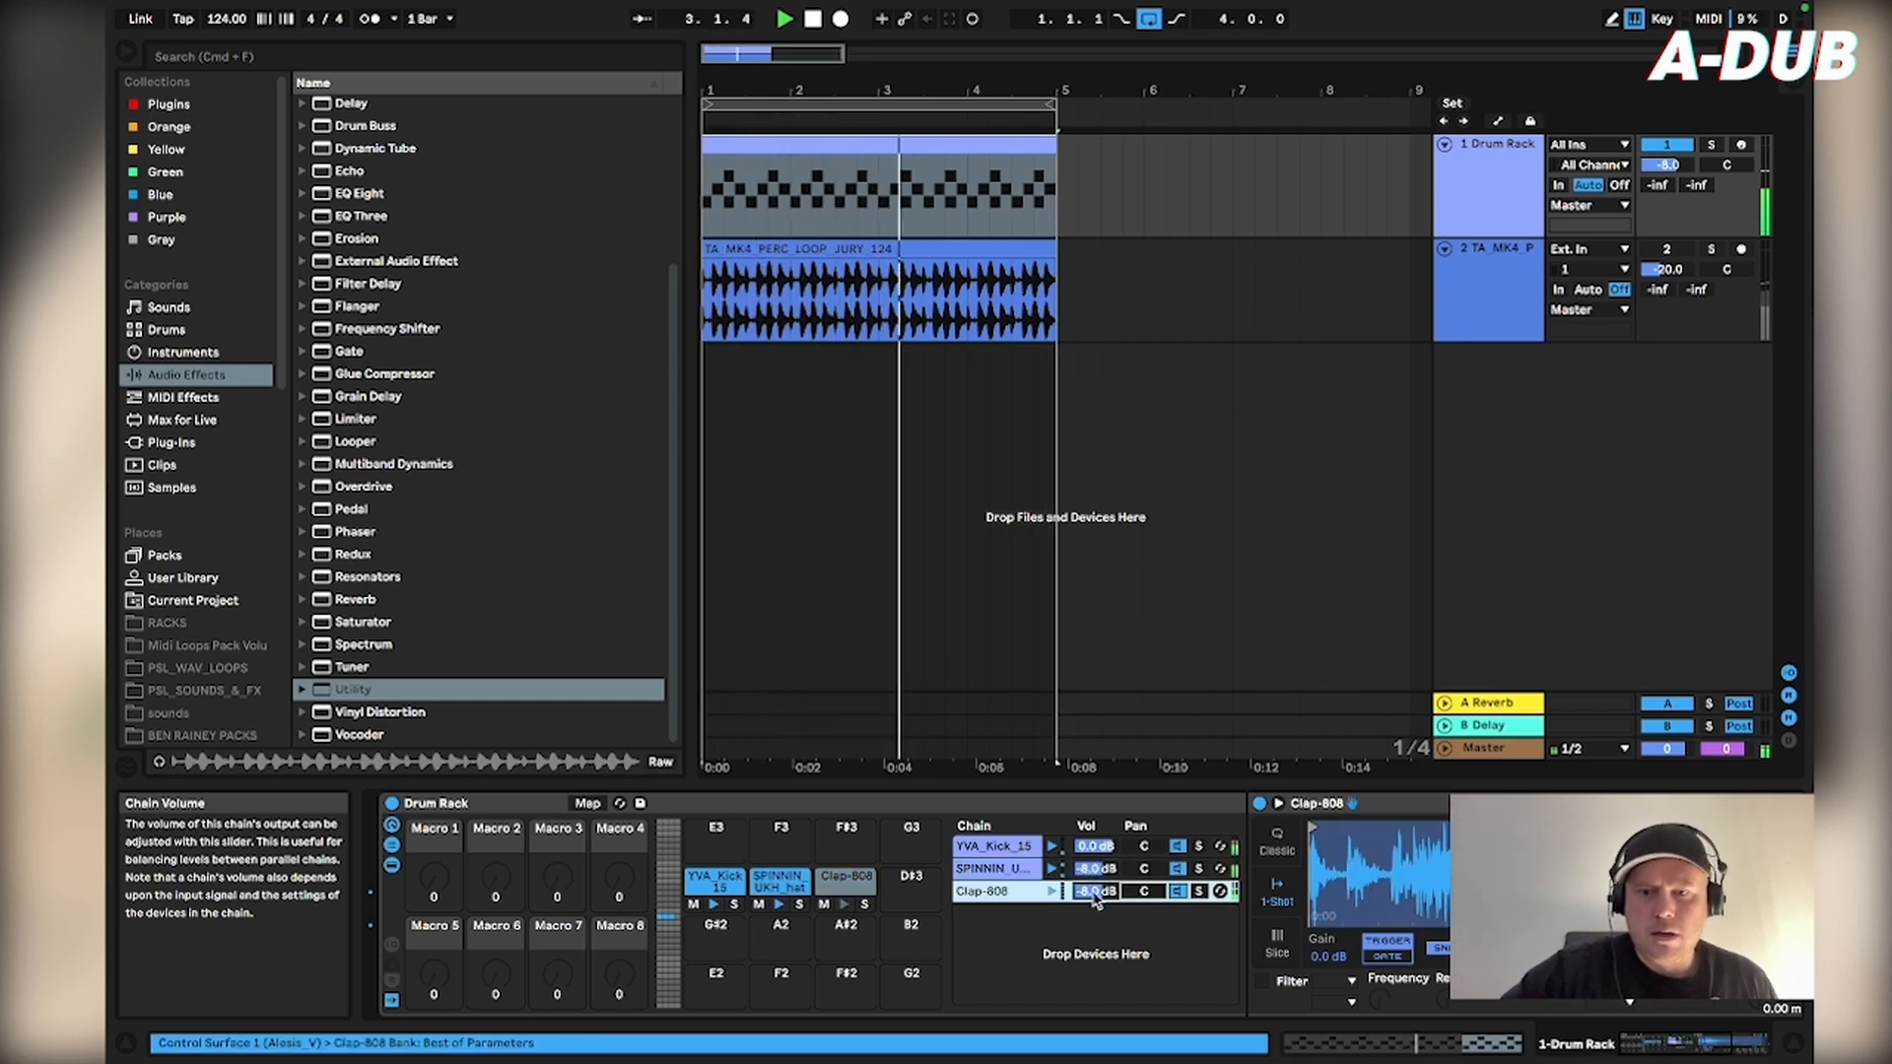
{"action": "key", "text": "space"}
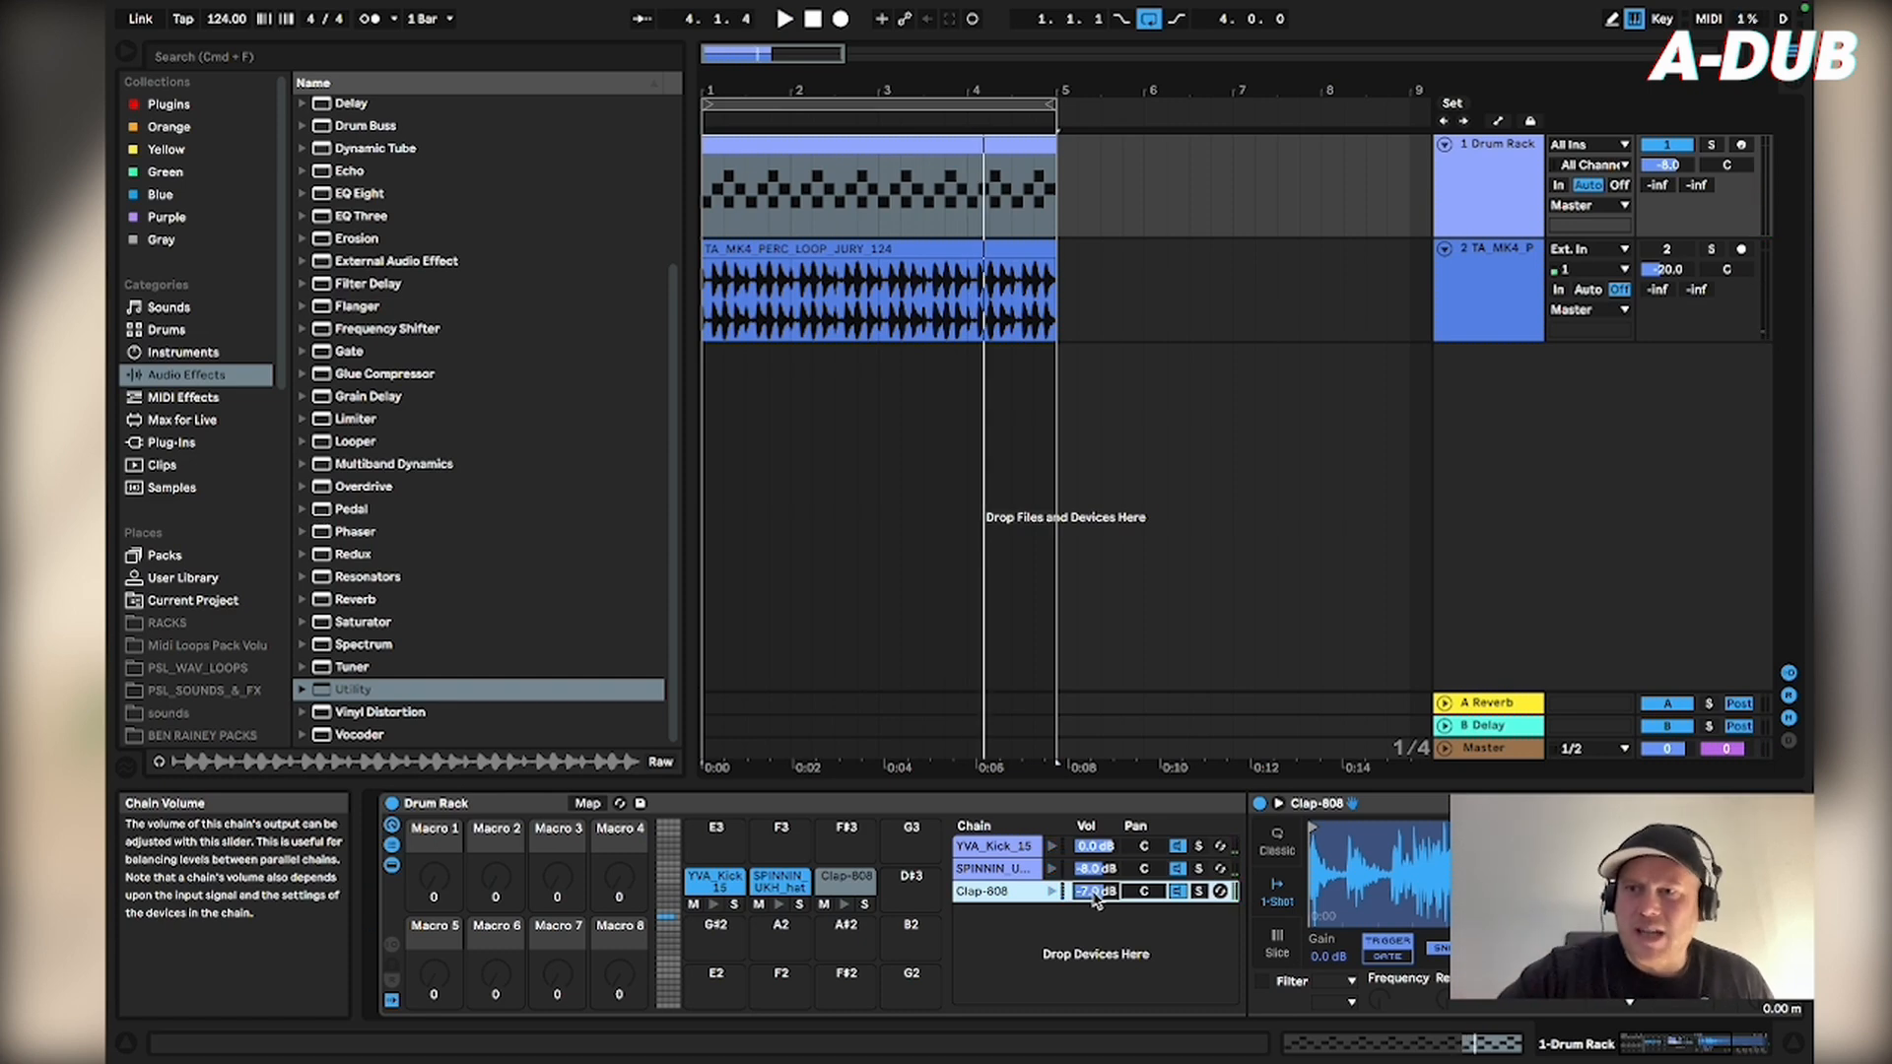
- Lower the percussion loop track's volume to -24 dB, unmute it and check it against the drums in playback
{"action": "left_click", "coordinate": [1679, 272]}
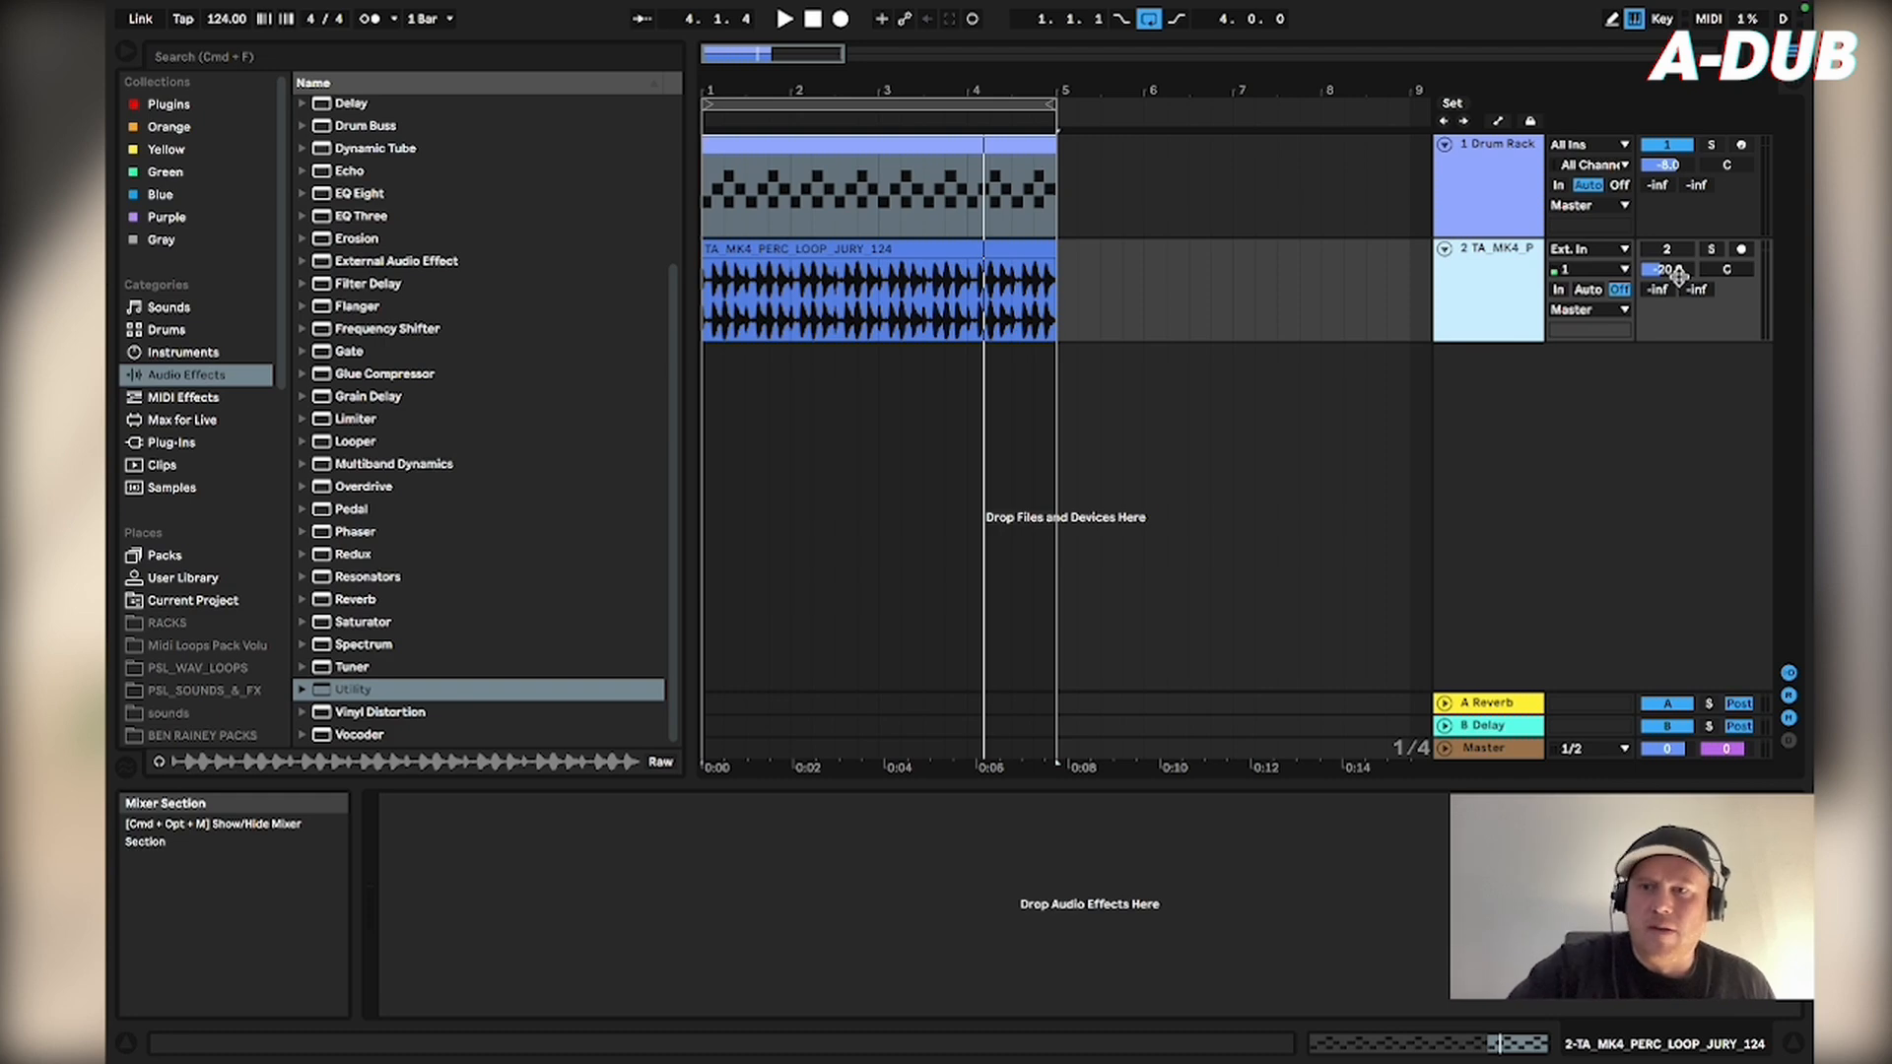
{"action": "left_click", "coordinate": [1678, 266]}
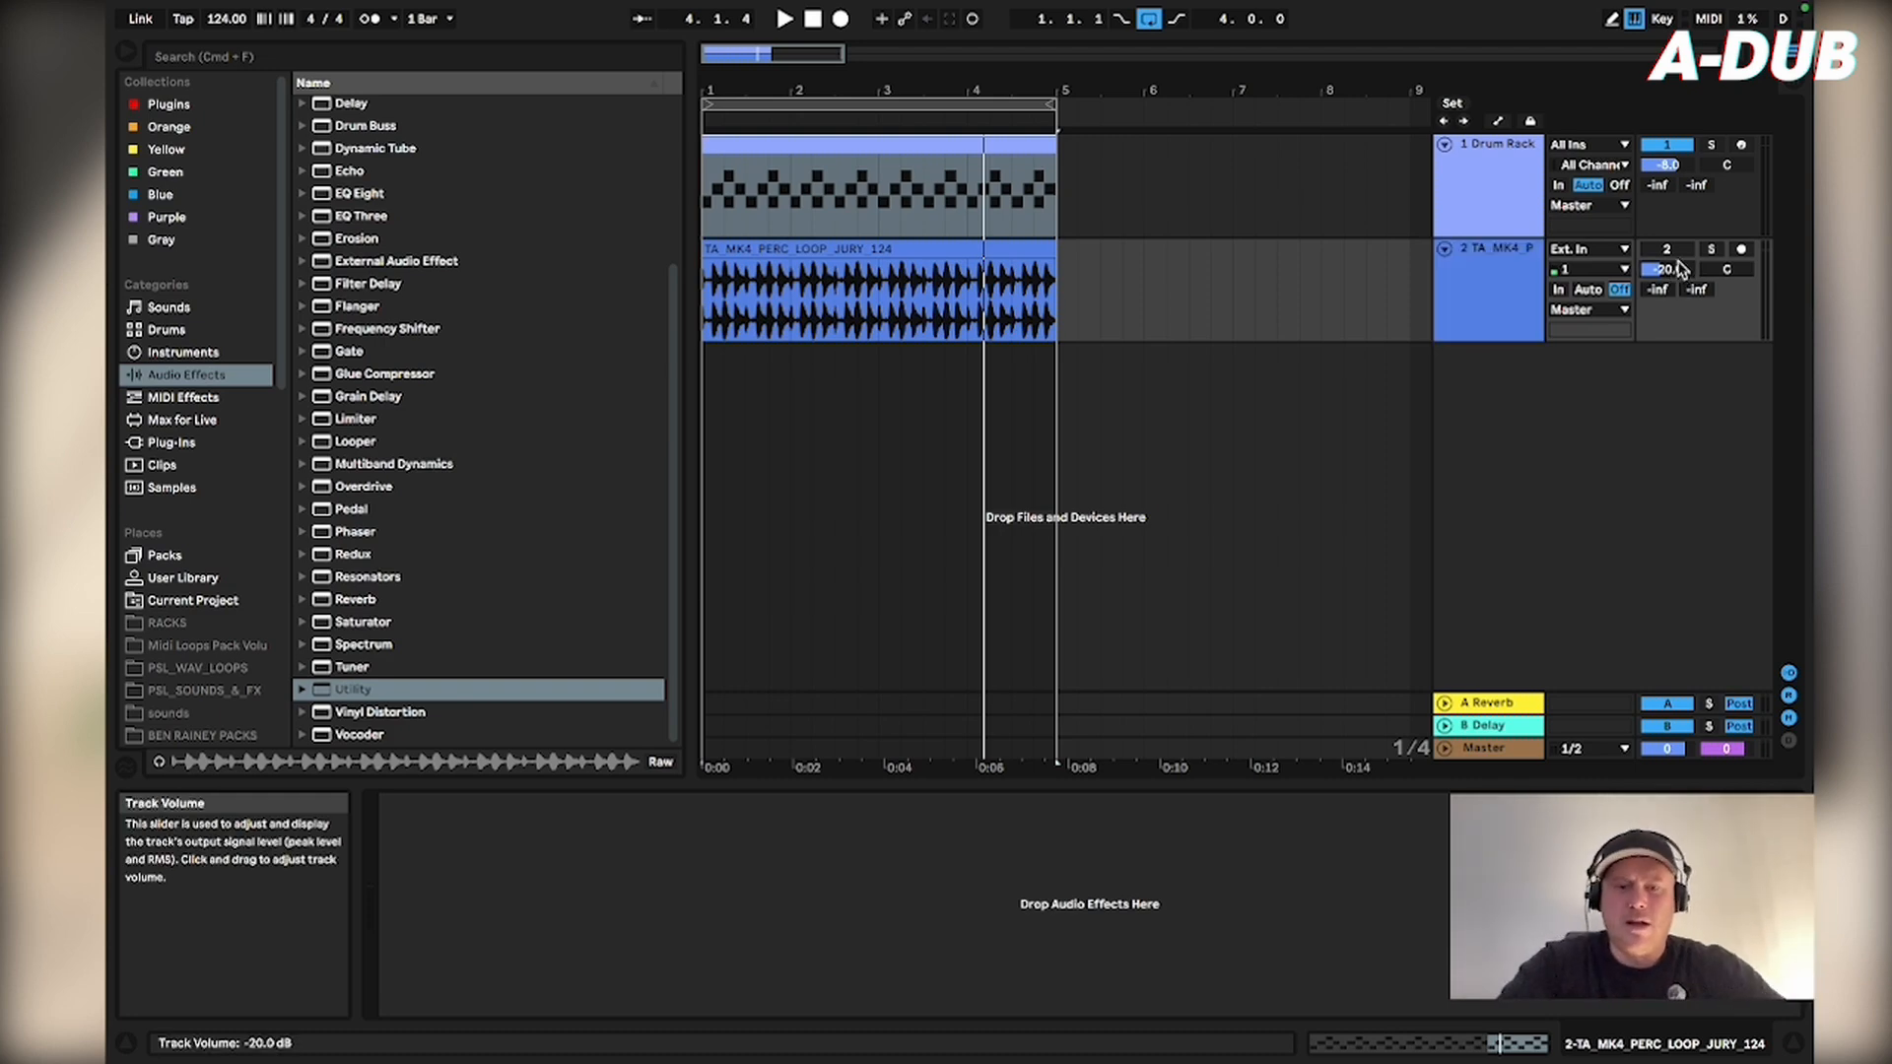
{"action": "left_click", "coordinate": [1679, 254]}
{"action": "key", "text": "space"}
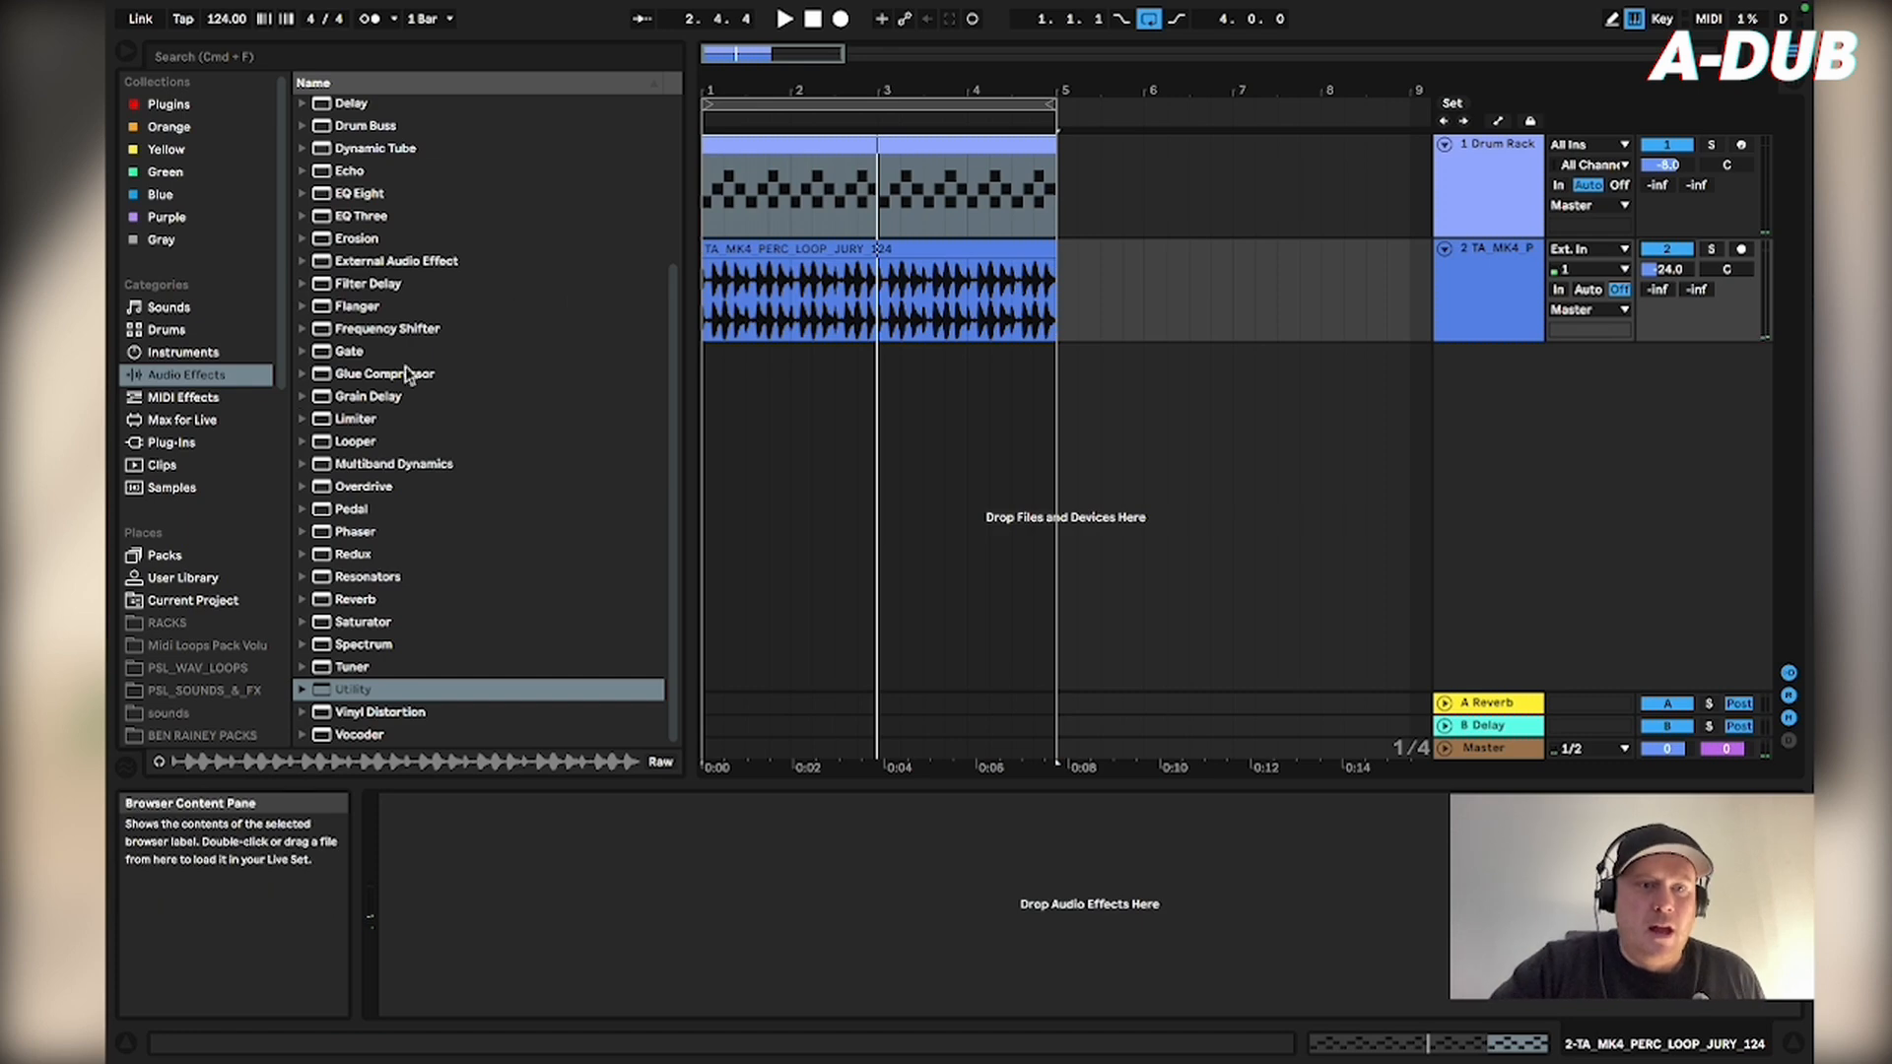
- Add the Kickstart plug-in to the percussion loop, choose the third curve in its upper row and set the mix to 80%
{"action": "left_click", "coordinate": [246, 443]}
{"action": "left_click", "coordinate": [370, 309]}
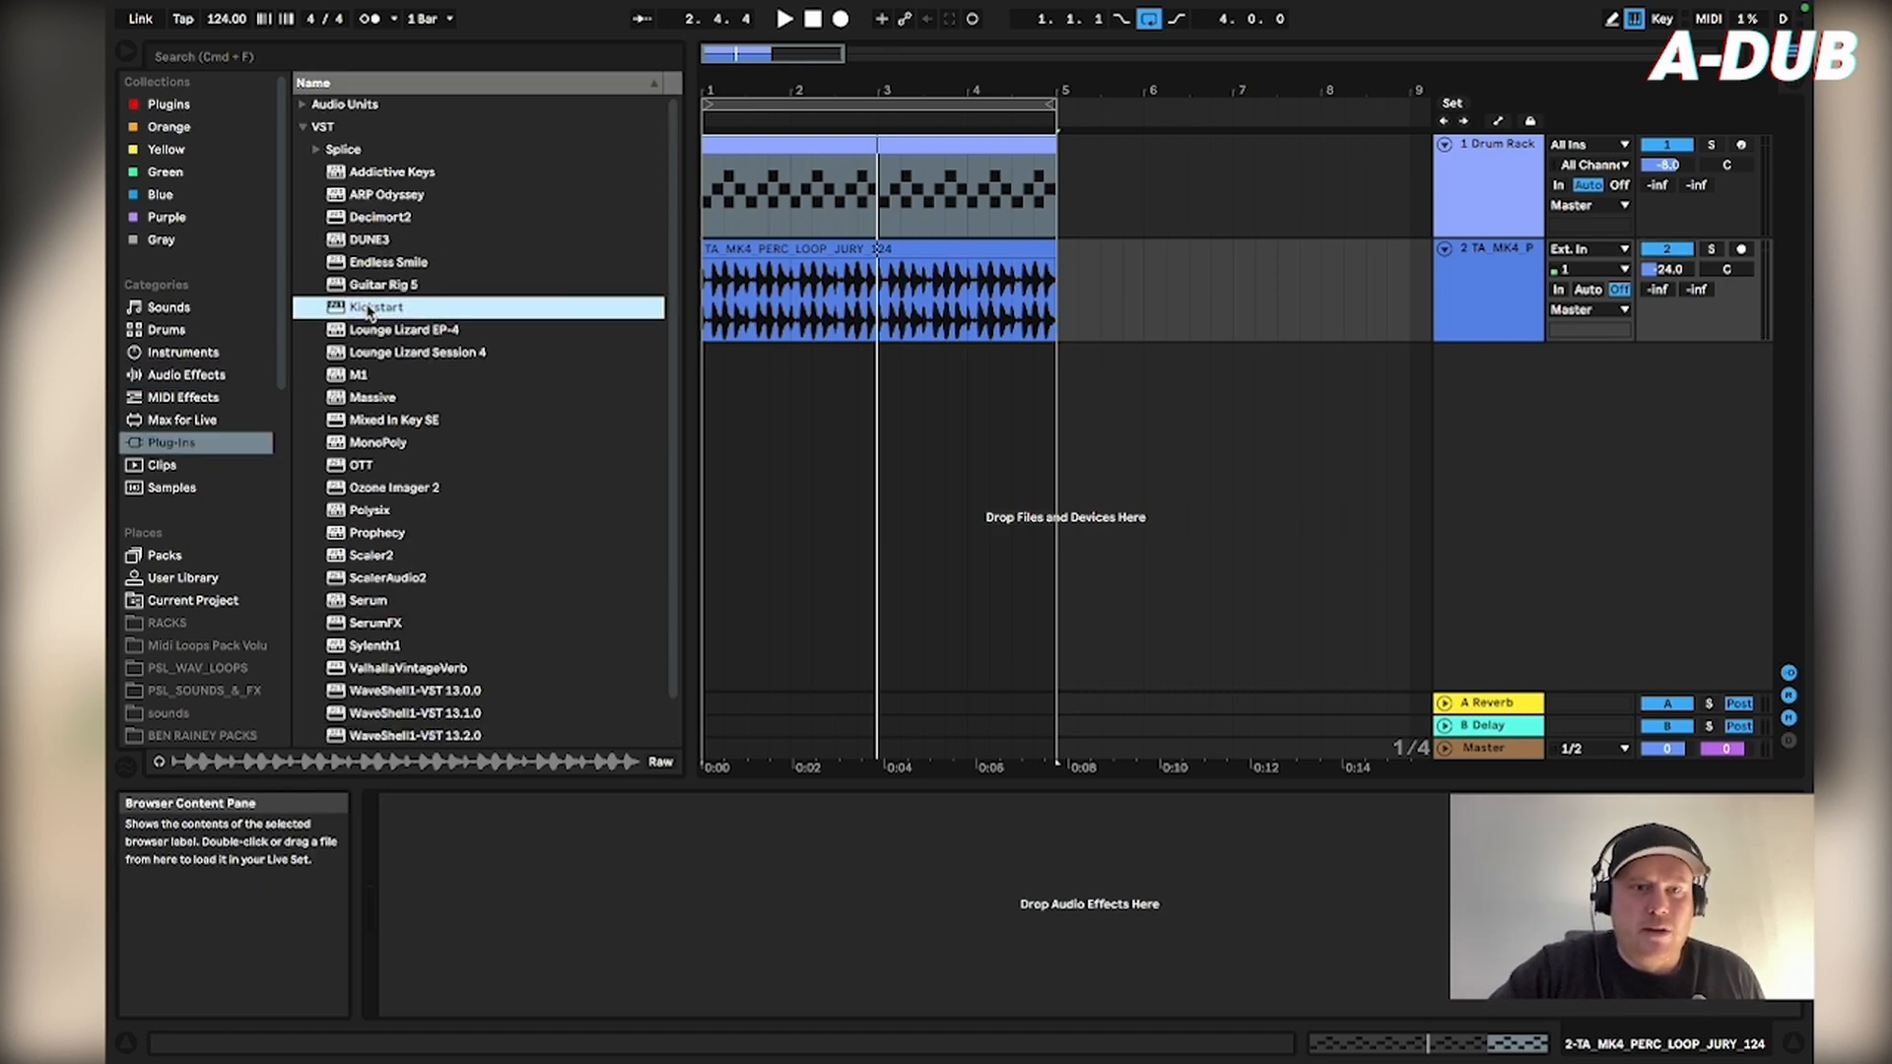
{"action": "left_click_drag", "start_coordinate": [814, 266], "coordinate": [816, 269]}
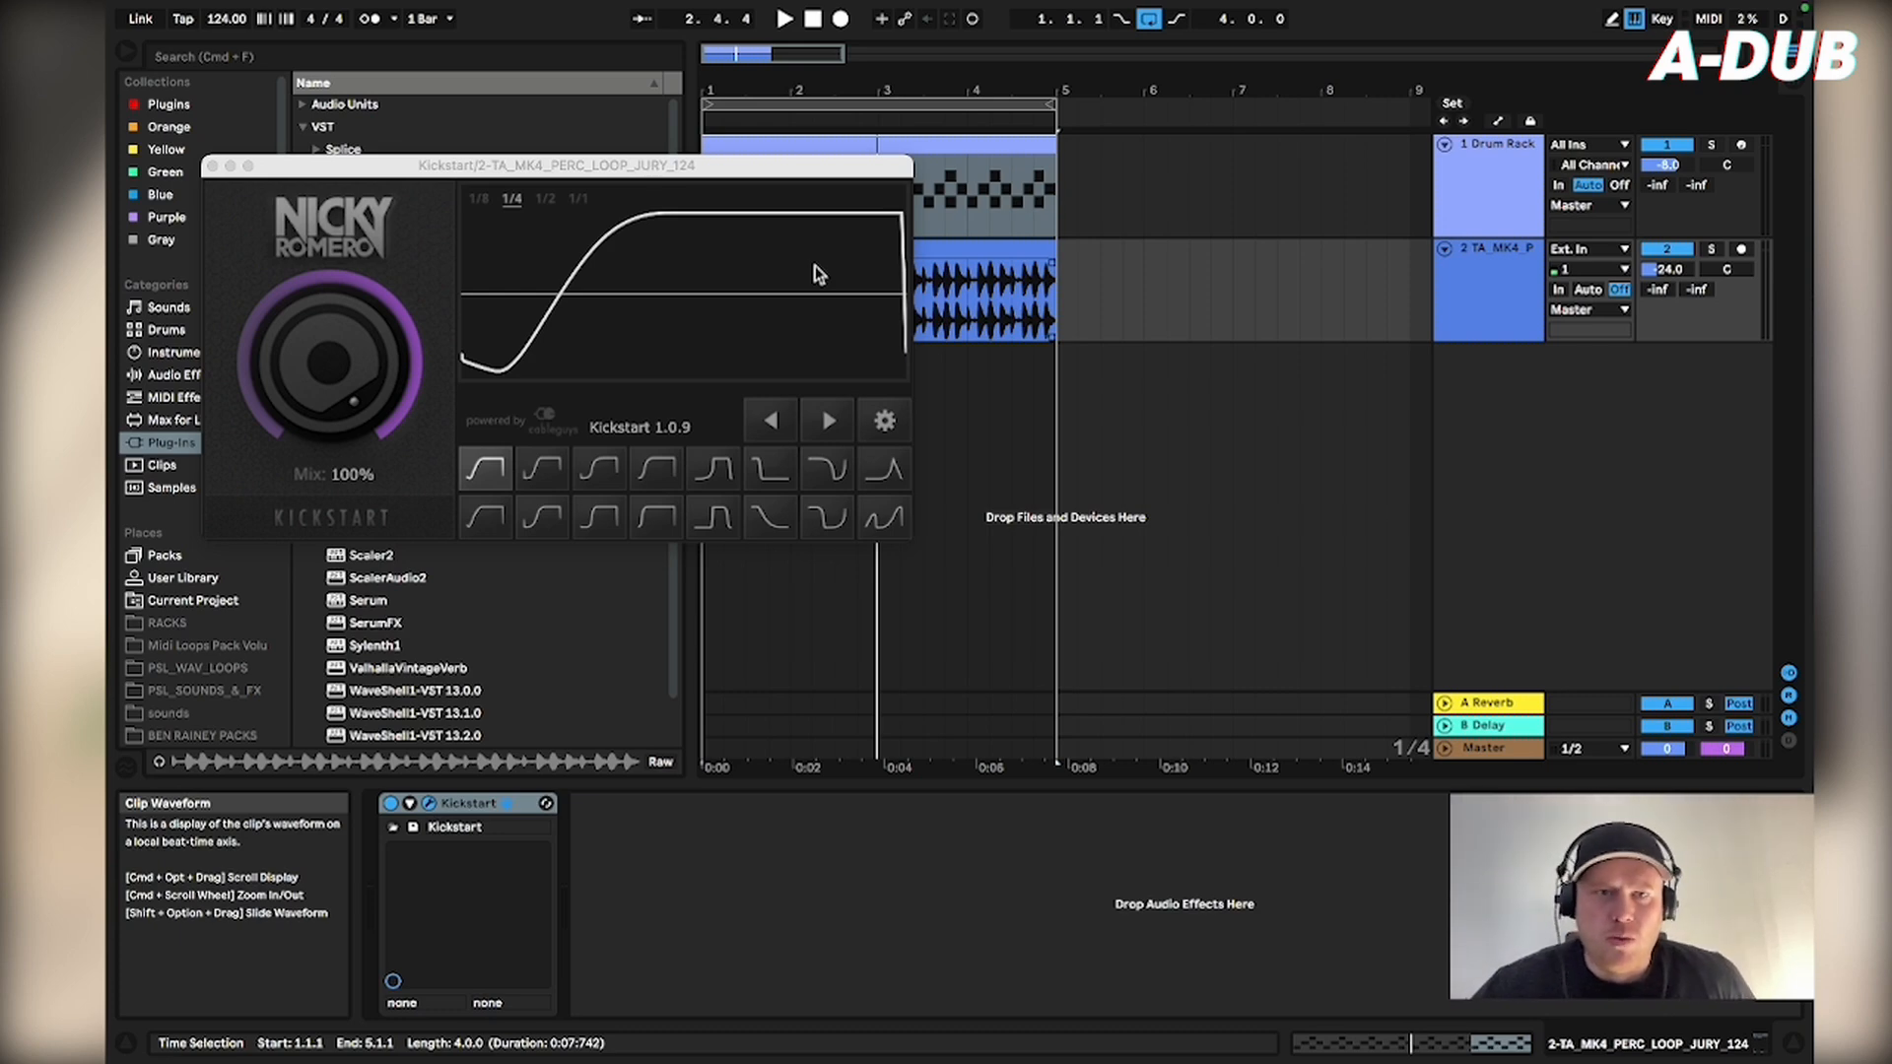
{"action": "left_click", "coordinate": [596, 468]}
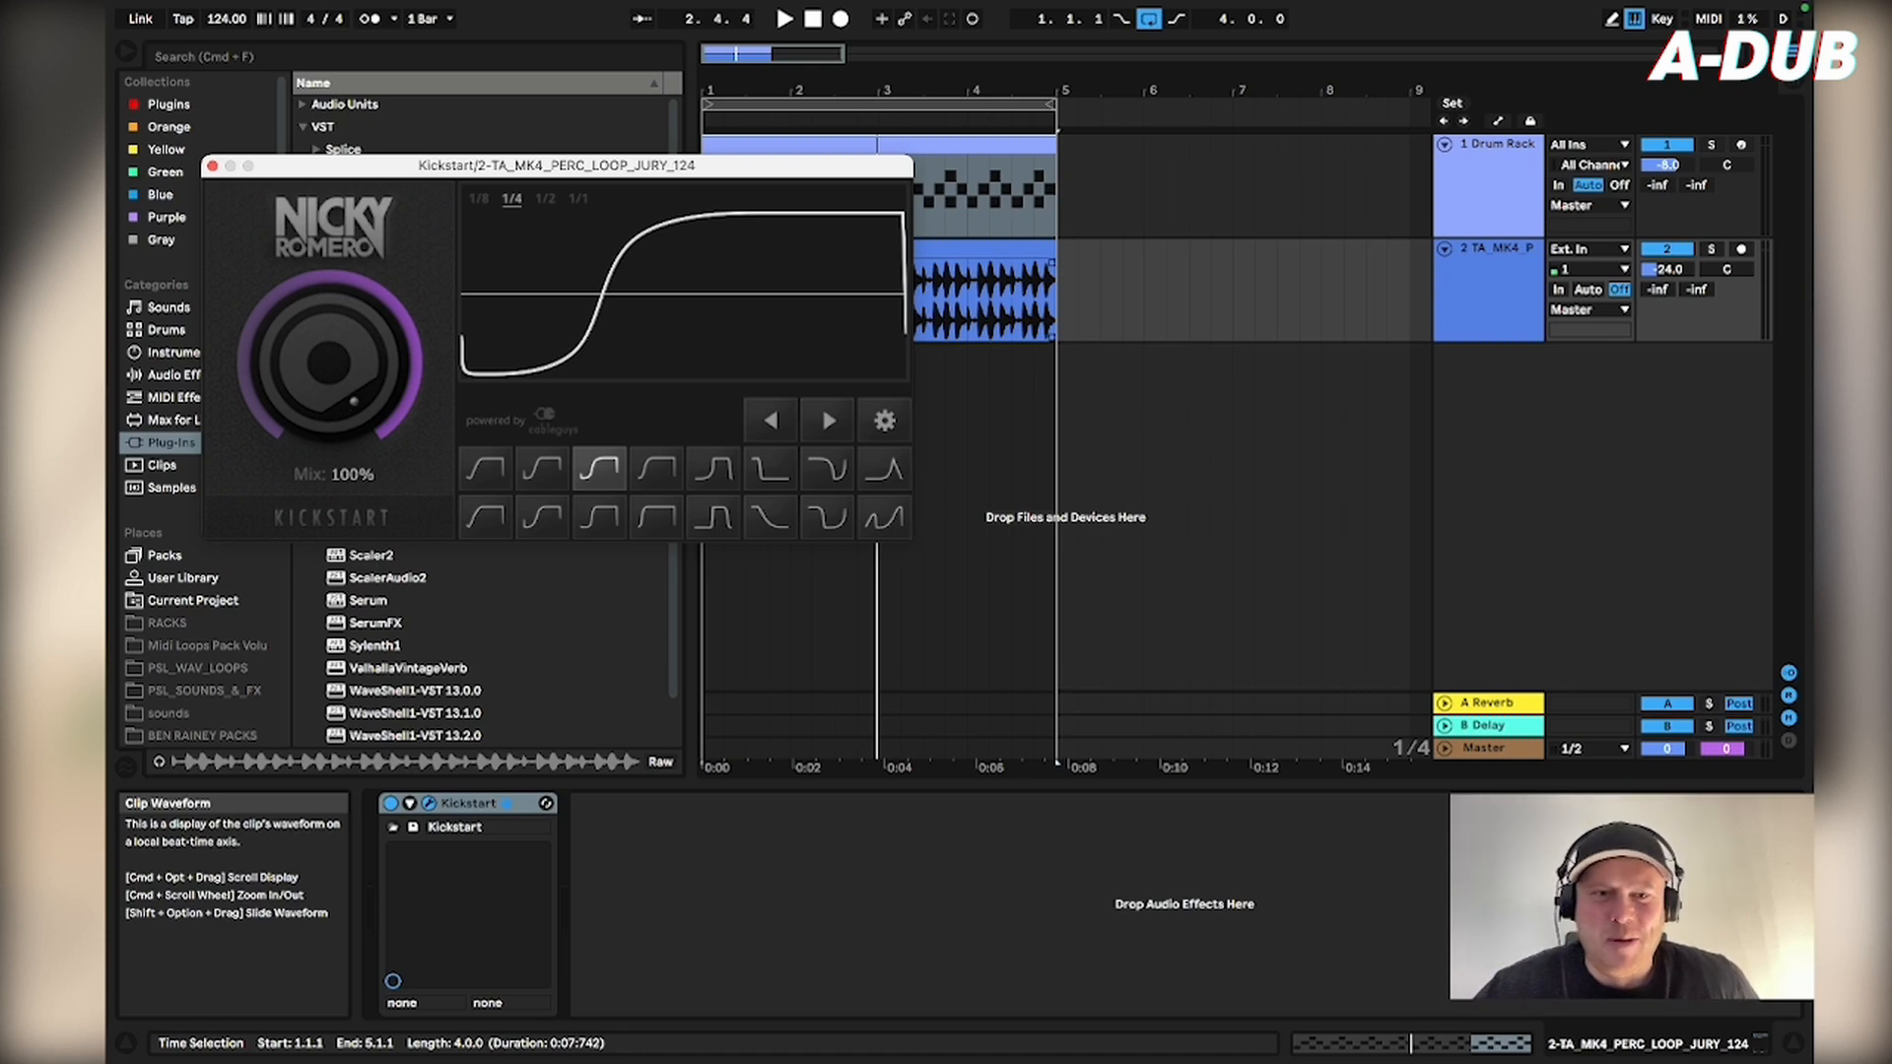
{"action": "left_click_drag", "start_coordinate": [347, 399], "coordinate": [347, 424]}
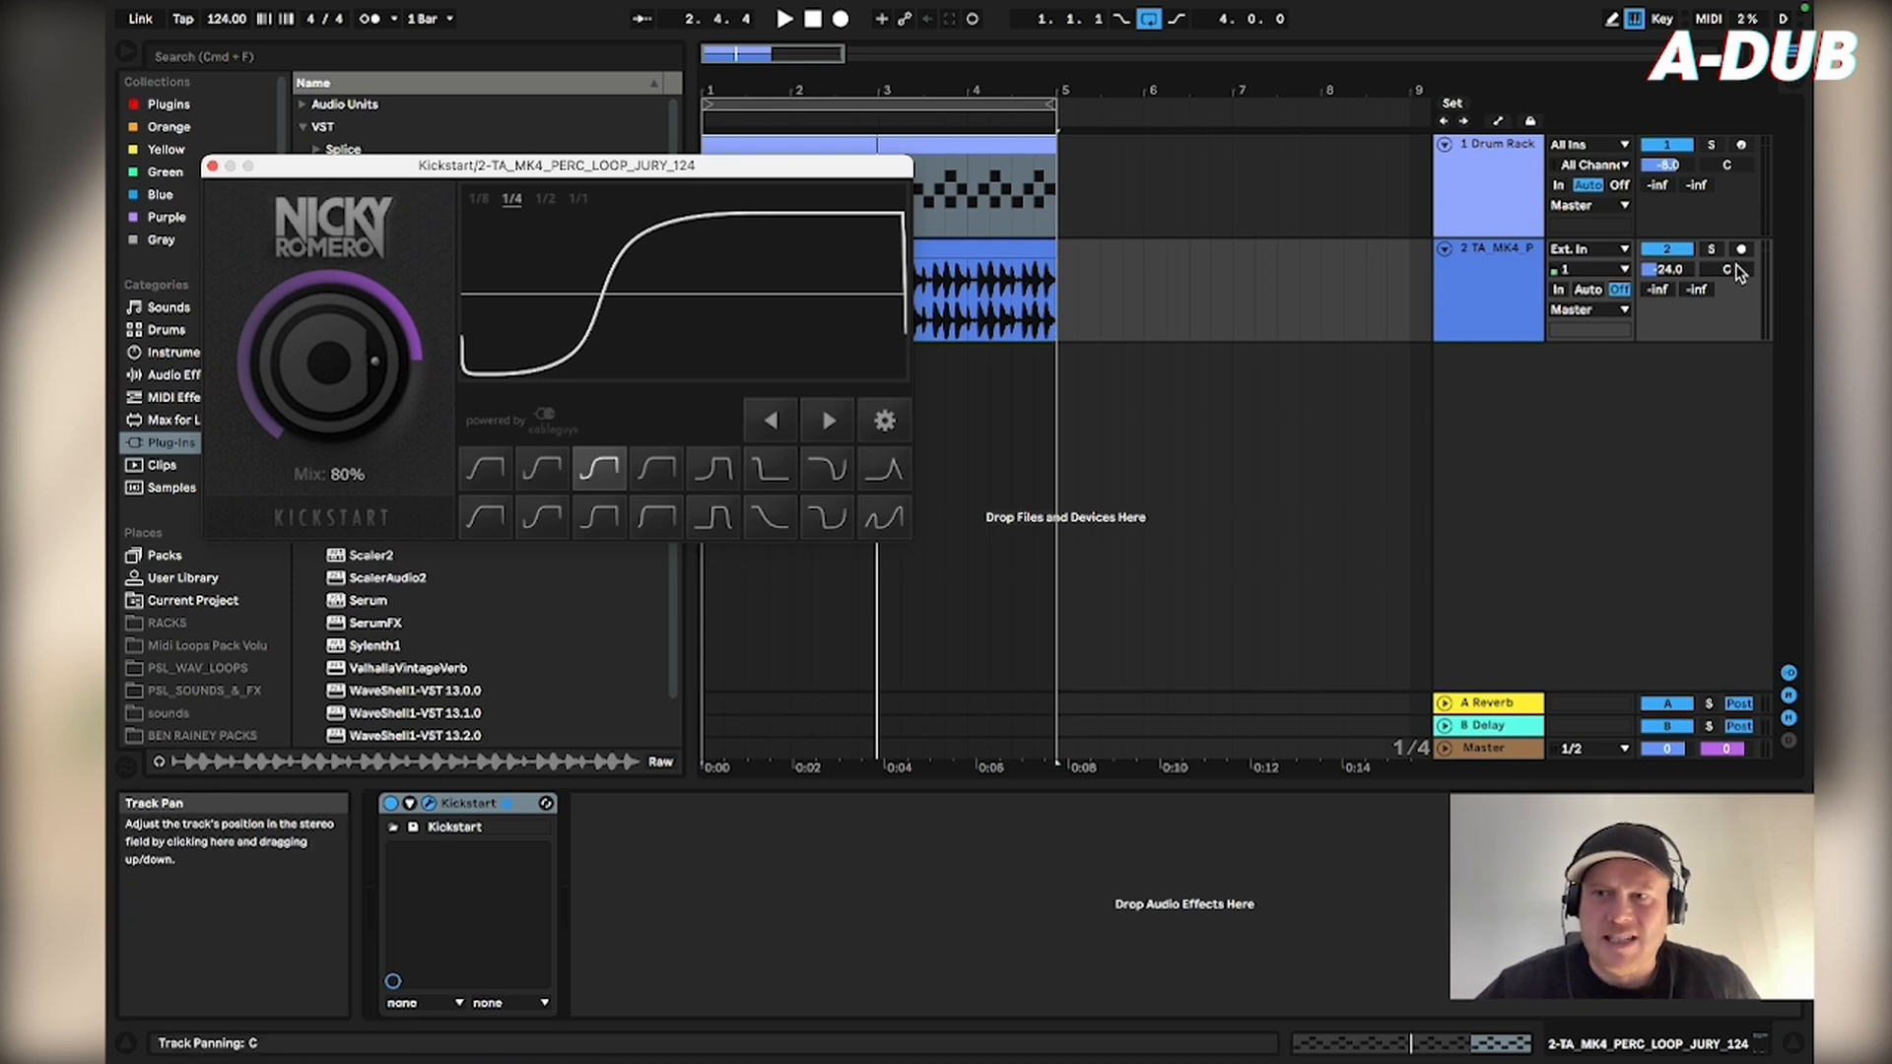
- Solo the percussion loop, set Kickstart's mix to 0%, and raise it to 47% during playback to hear the ducking
{"action": "left_click", "coordinate": [1712, 252]}
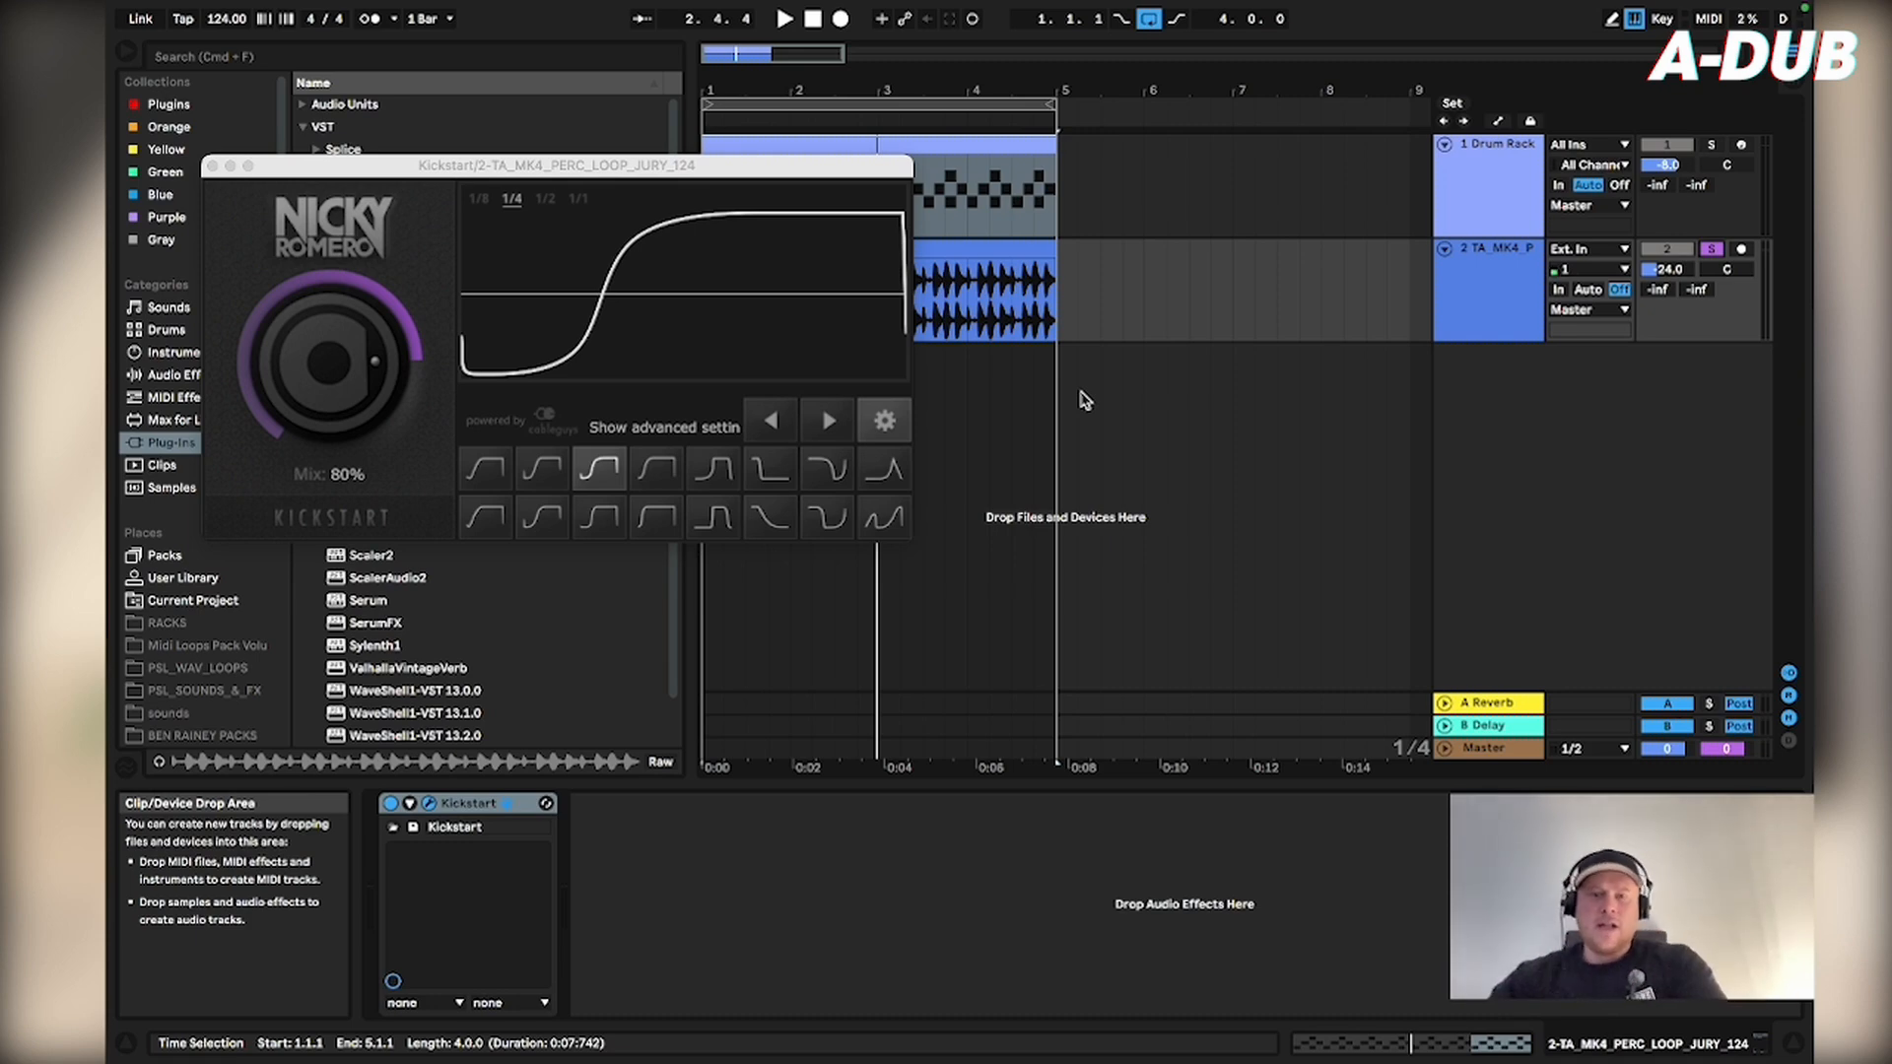
{"action": "left_click", "coordinate": [999, 248]}
{"action": "left_click_drag", "start_coordinate": [329, 365], "coordinate": [329, 493]}
{"action": "key", "text": "space"}
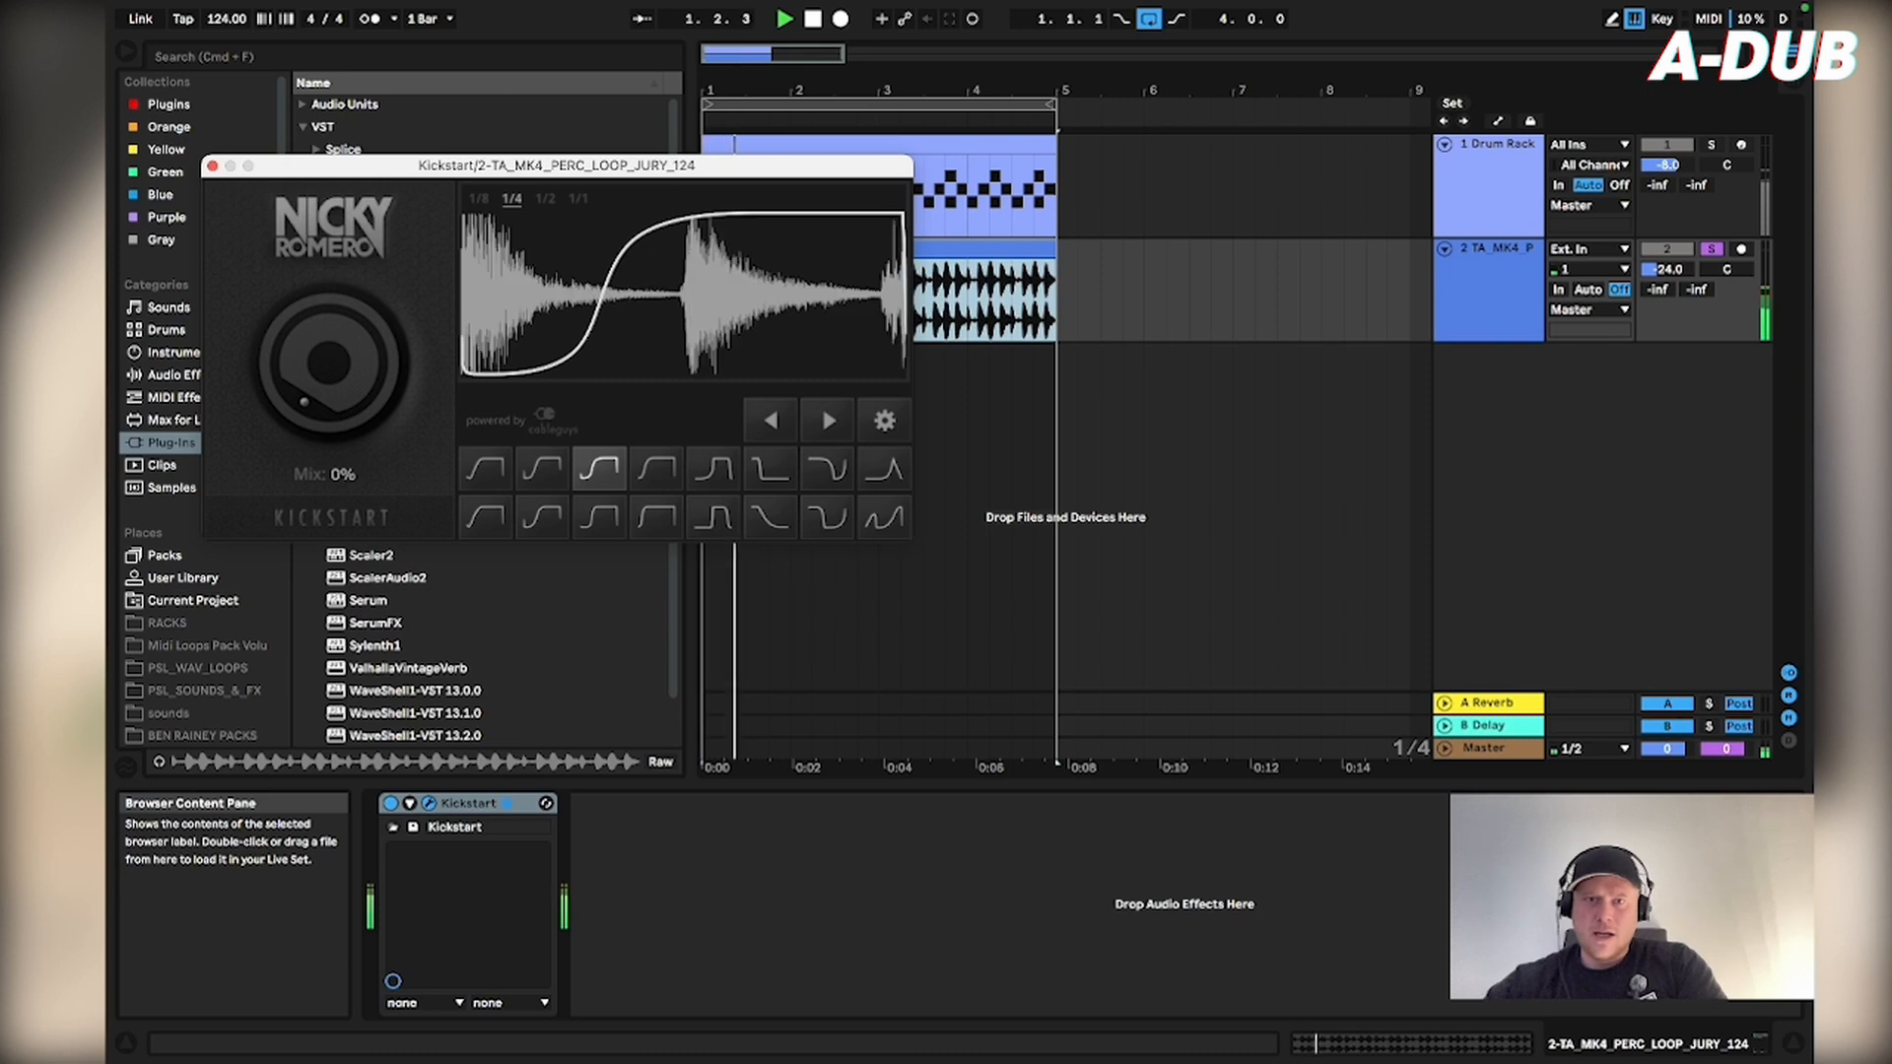
{"action": "left_click_drag", "start_coordinate": [329, 364], "coordinate": [306, 412]}
{"action": "key", "text": "space"}
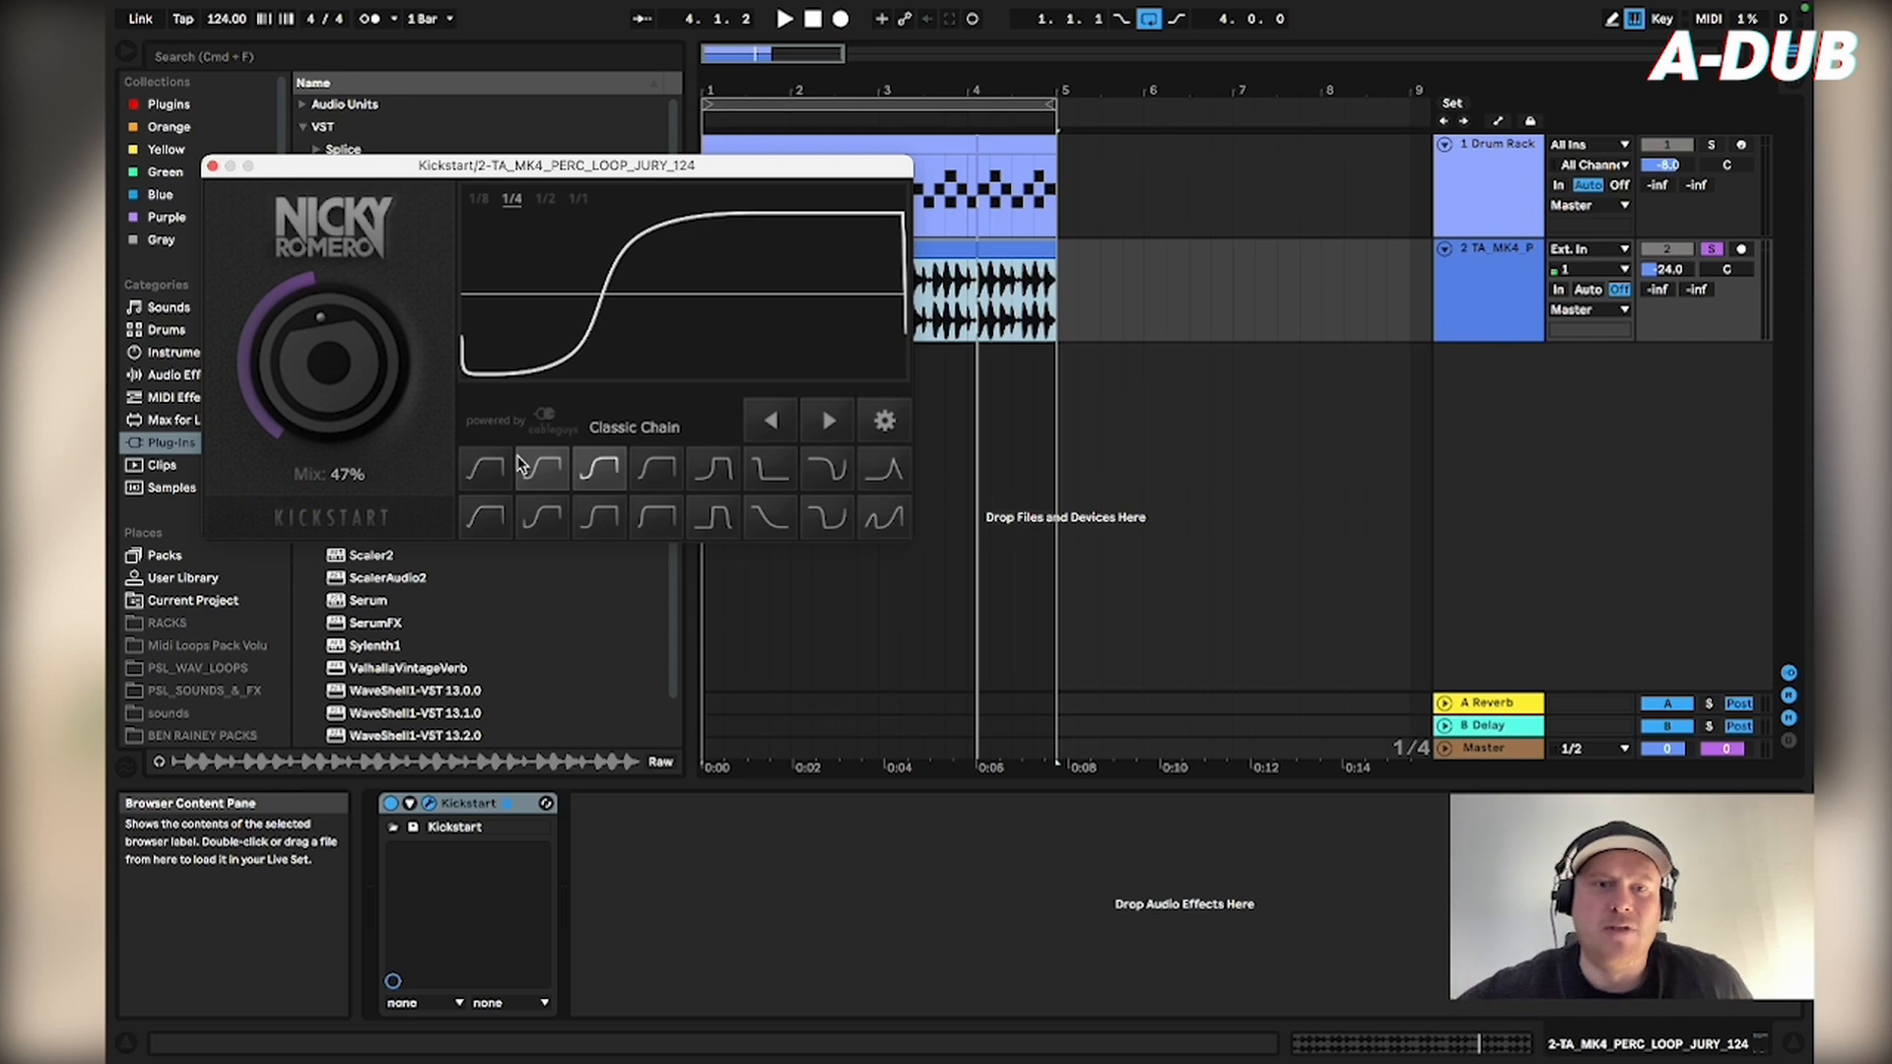
- Try Kickstart's second upper-row curve on the percussion loop, with the mix at 54% during playback
{"action": "left_click", "coordinate": [541, 465]}
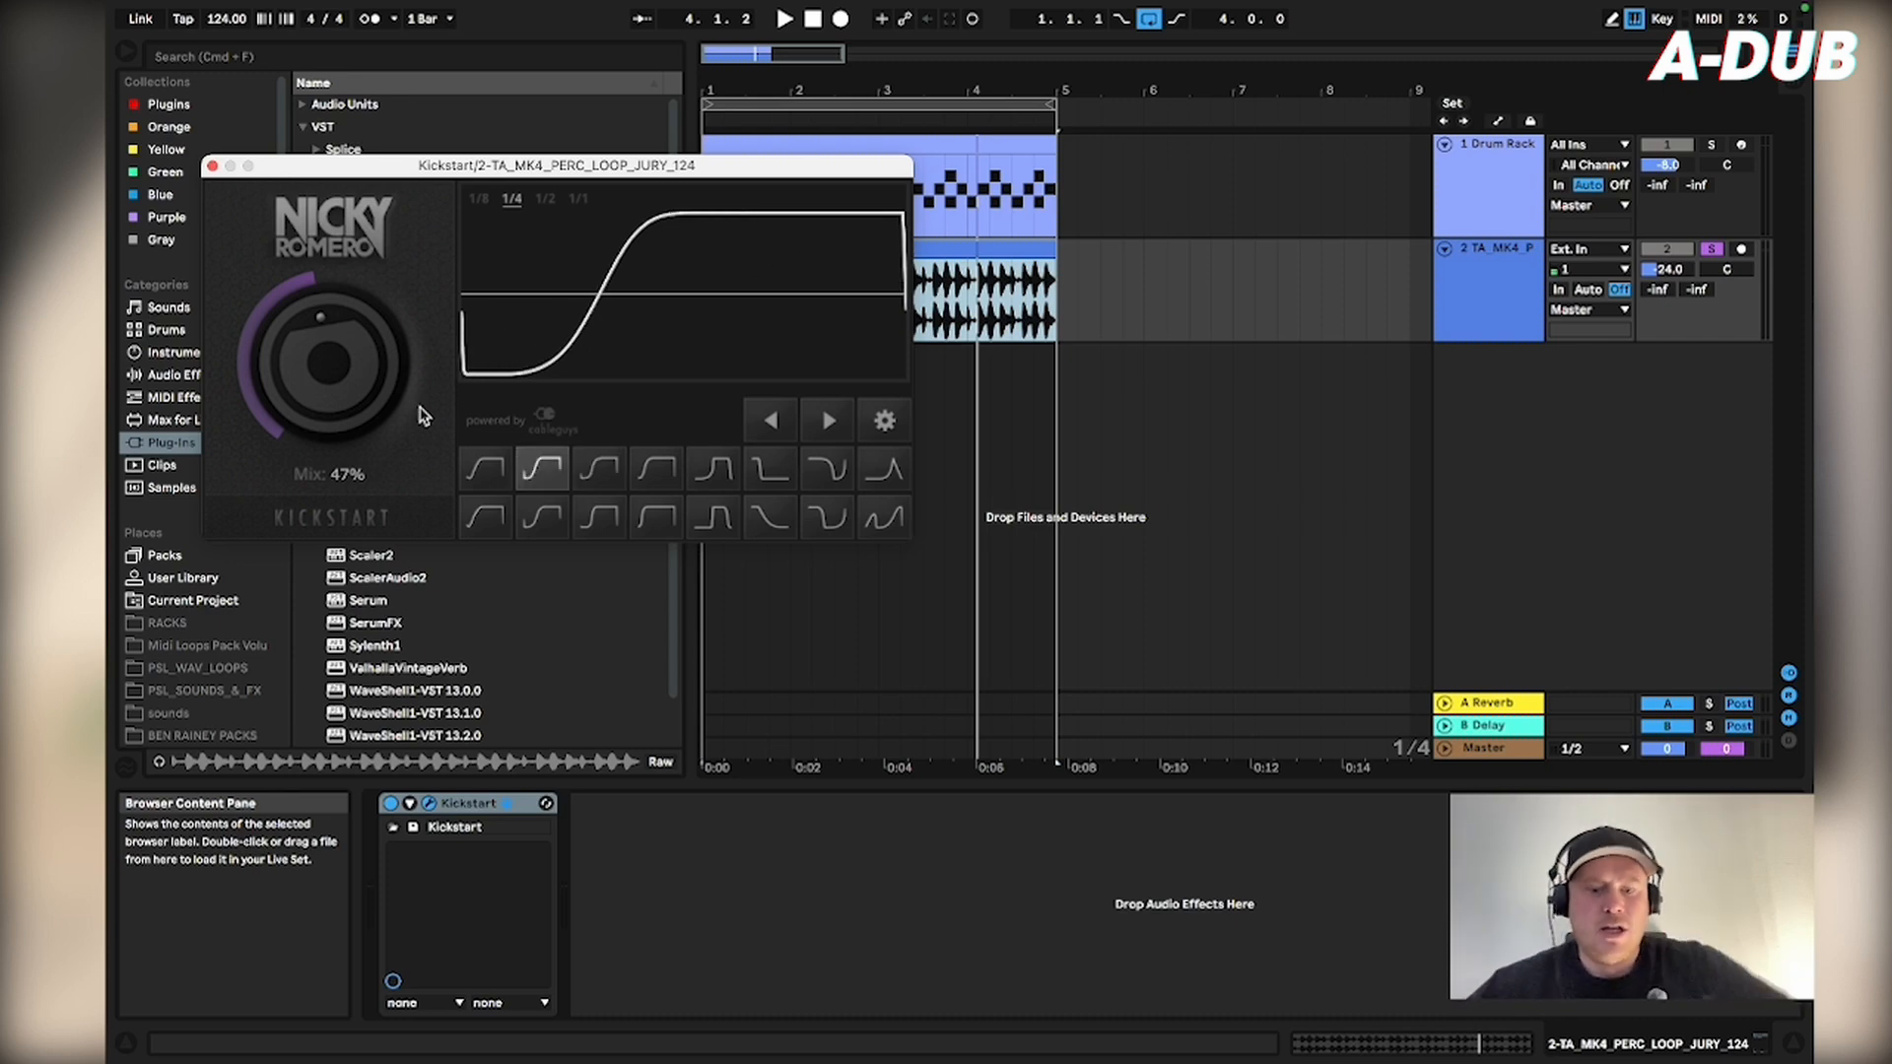
{"action": "key", "text": "space"}
{"action": "mouse_move", "coordinate": [340, 384]}
{"action": "left_mouse_down"}
{"action": "mouse_move", "coordinate": [340, 433]}
{"action": "mouse_move", "coordinate": [340, 293]}
{"action": "mouse_move", "coordinate": [340, 369]}
{"action": "left_mouse_up"}
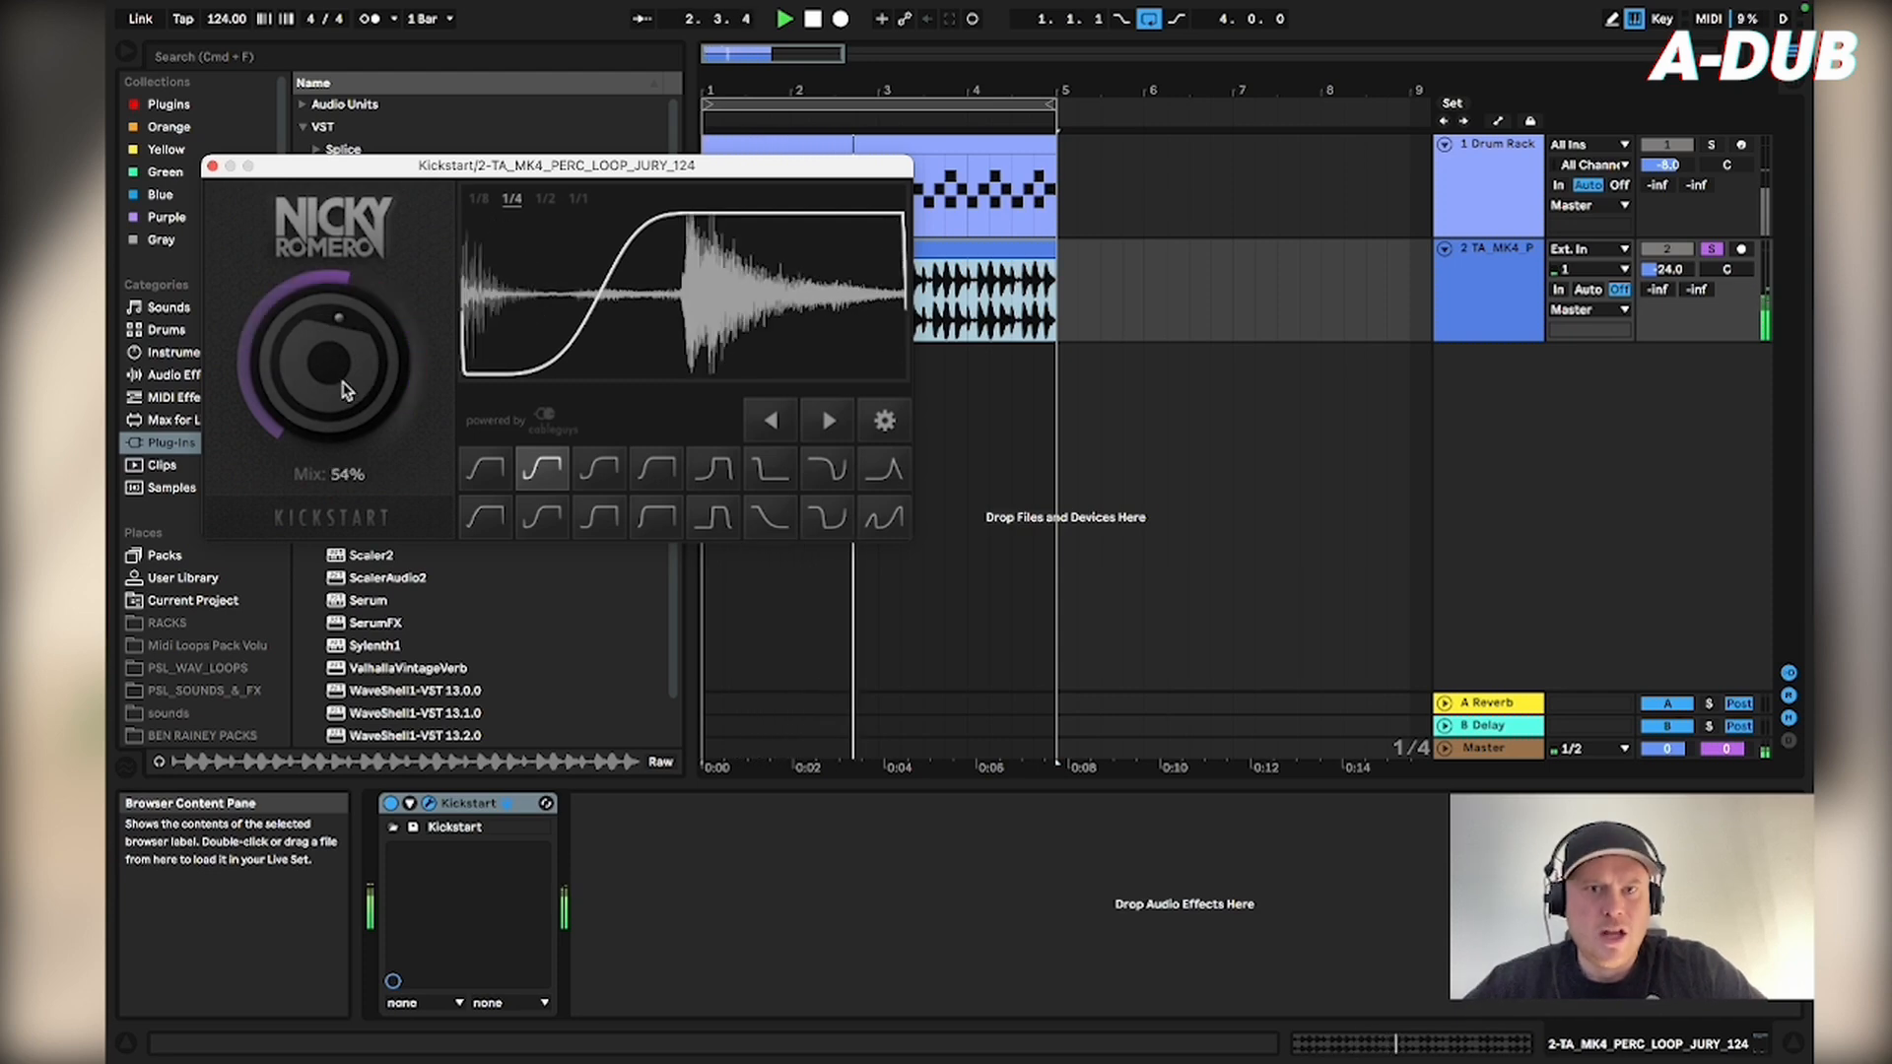
{"action": "key", "text": "space"}
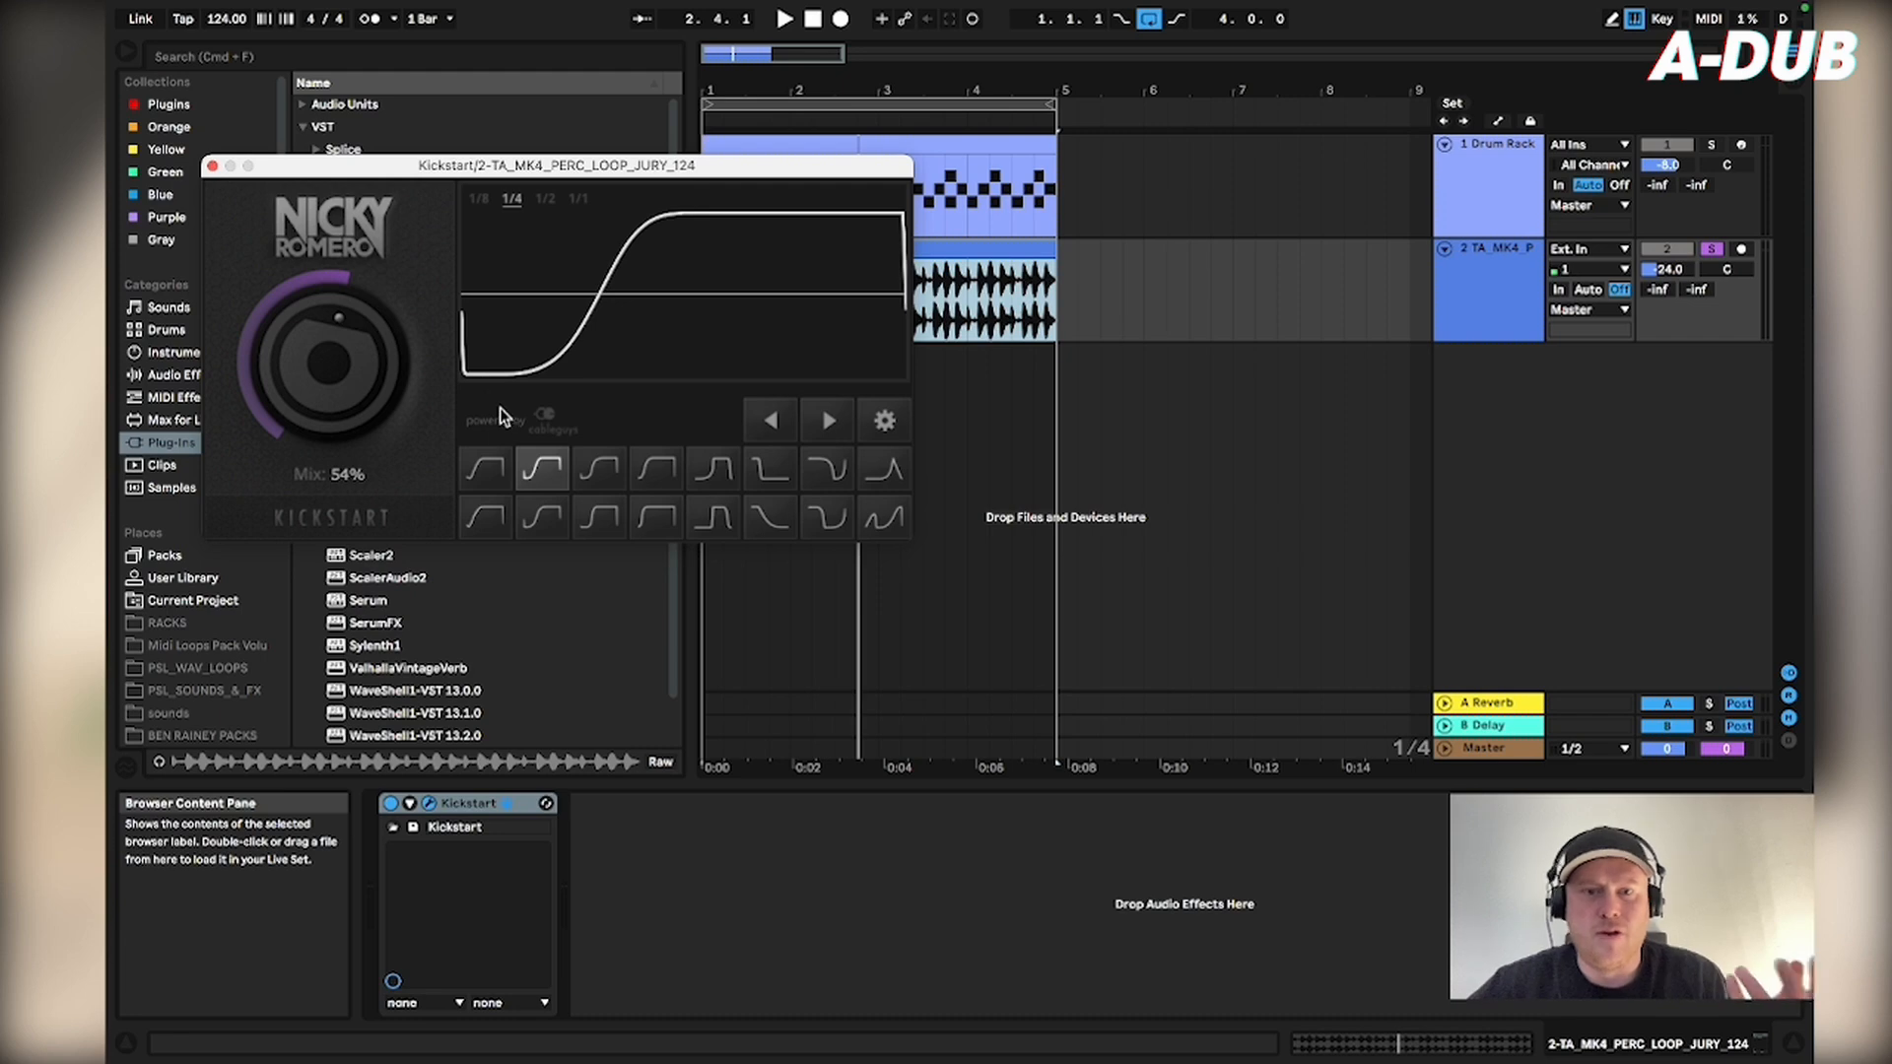
- Audition Kickstart's third lower-row curve, switch to the fourth lower-row curve and set the mix to 50%
{"action": "left_click", "coordinate": [599, 516]}
{"action": "key", "text": "space"}
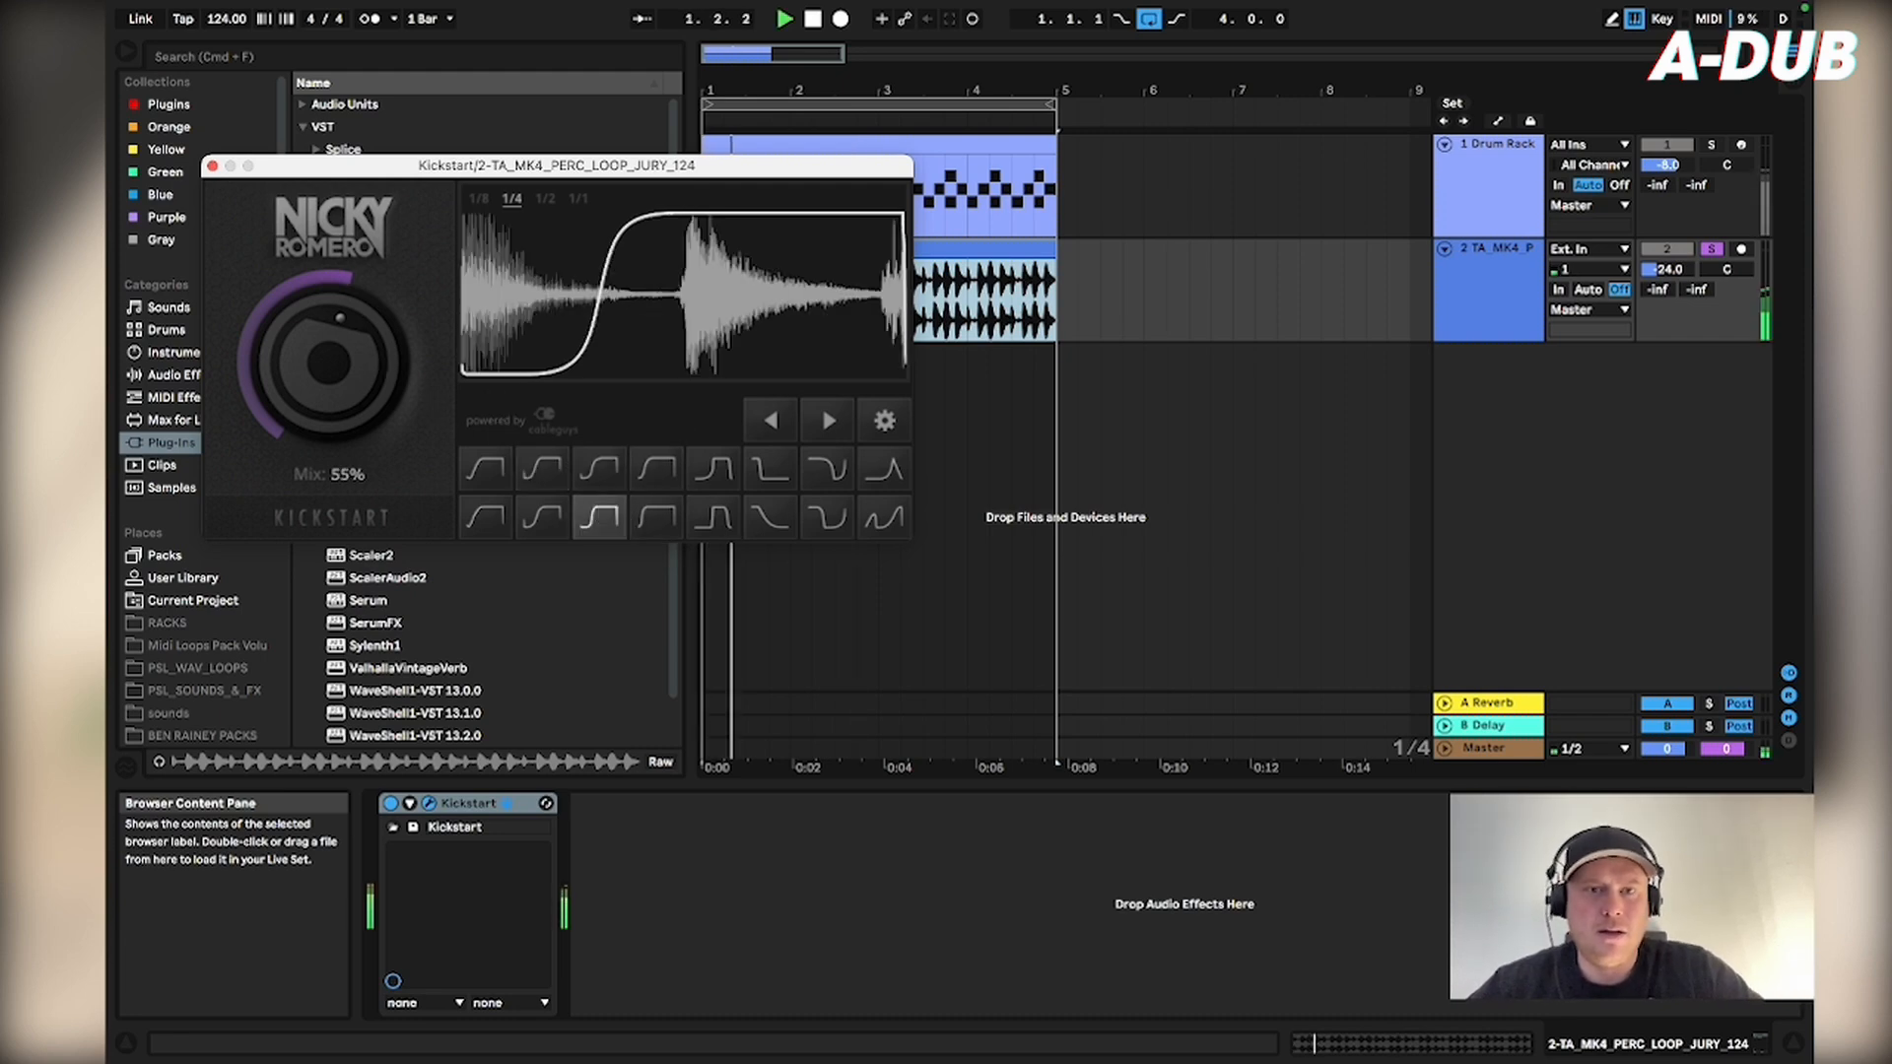
{"action": "left_click", "coordinate": [657, 518]}
{"action": "mouse_move", "coordinate": [335, 369]}
{"action": "left_mouse_down"}
{"action": "mouse_move", "coordinate": [336, 337]}
{"action": "mouse_move", "coordinate": [336, 356]}
{"action": "left_mouse_up"}
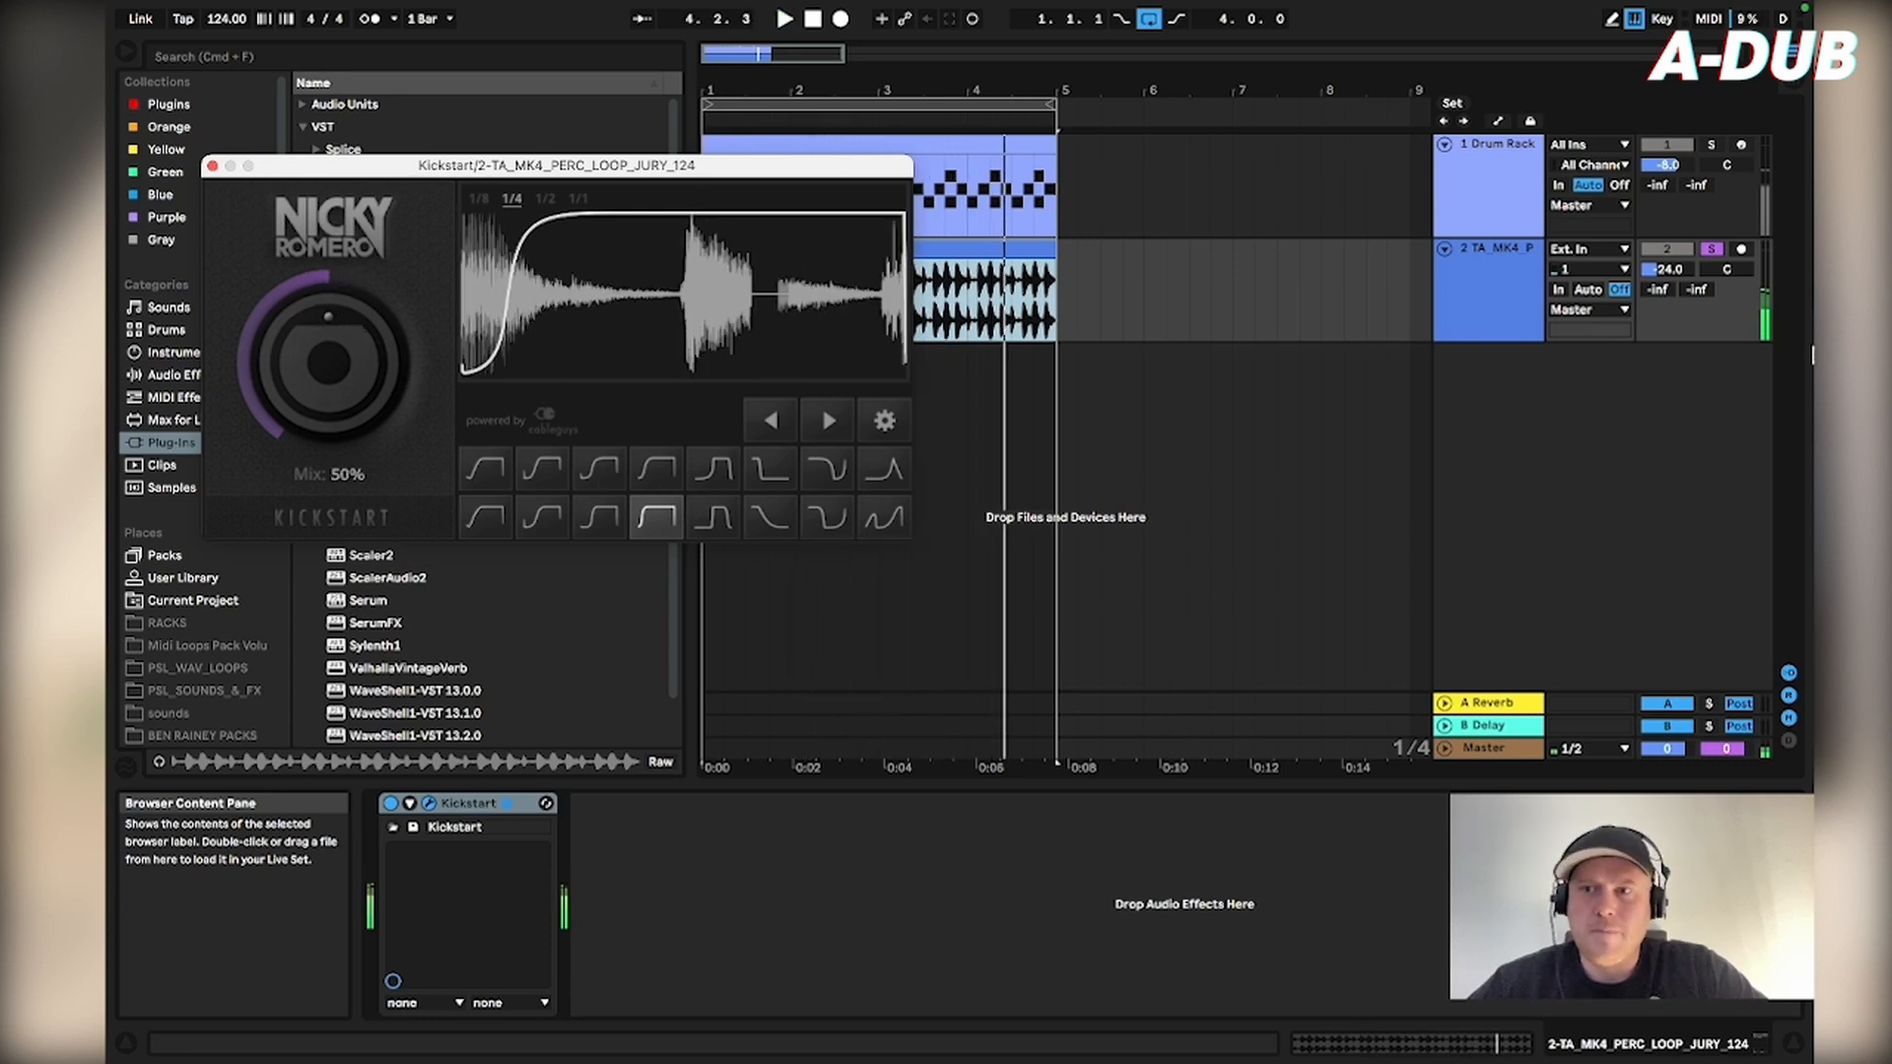
- Solo the Drum Rack alongside the percussion loop, play both together and close the Kickstart window
{"action": "left_click", "coordinate": [1713, 146]}
{"action": "key", "text": "space"}
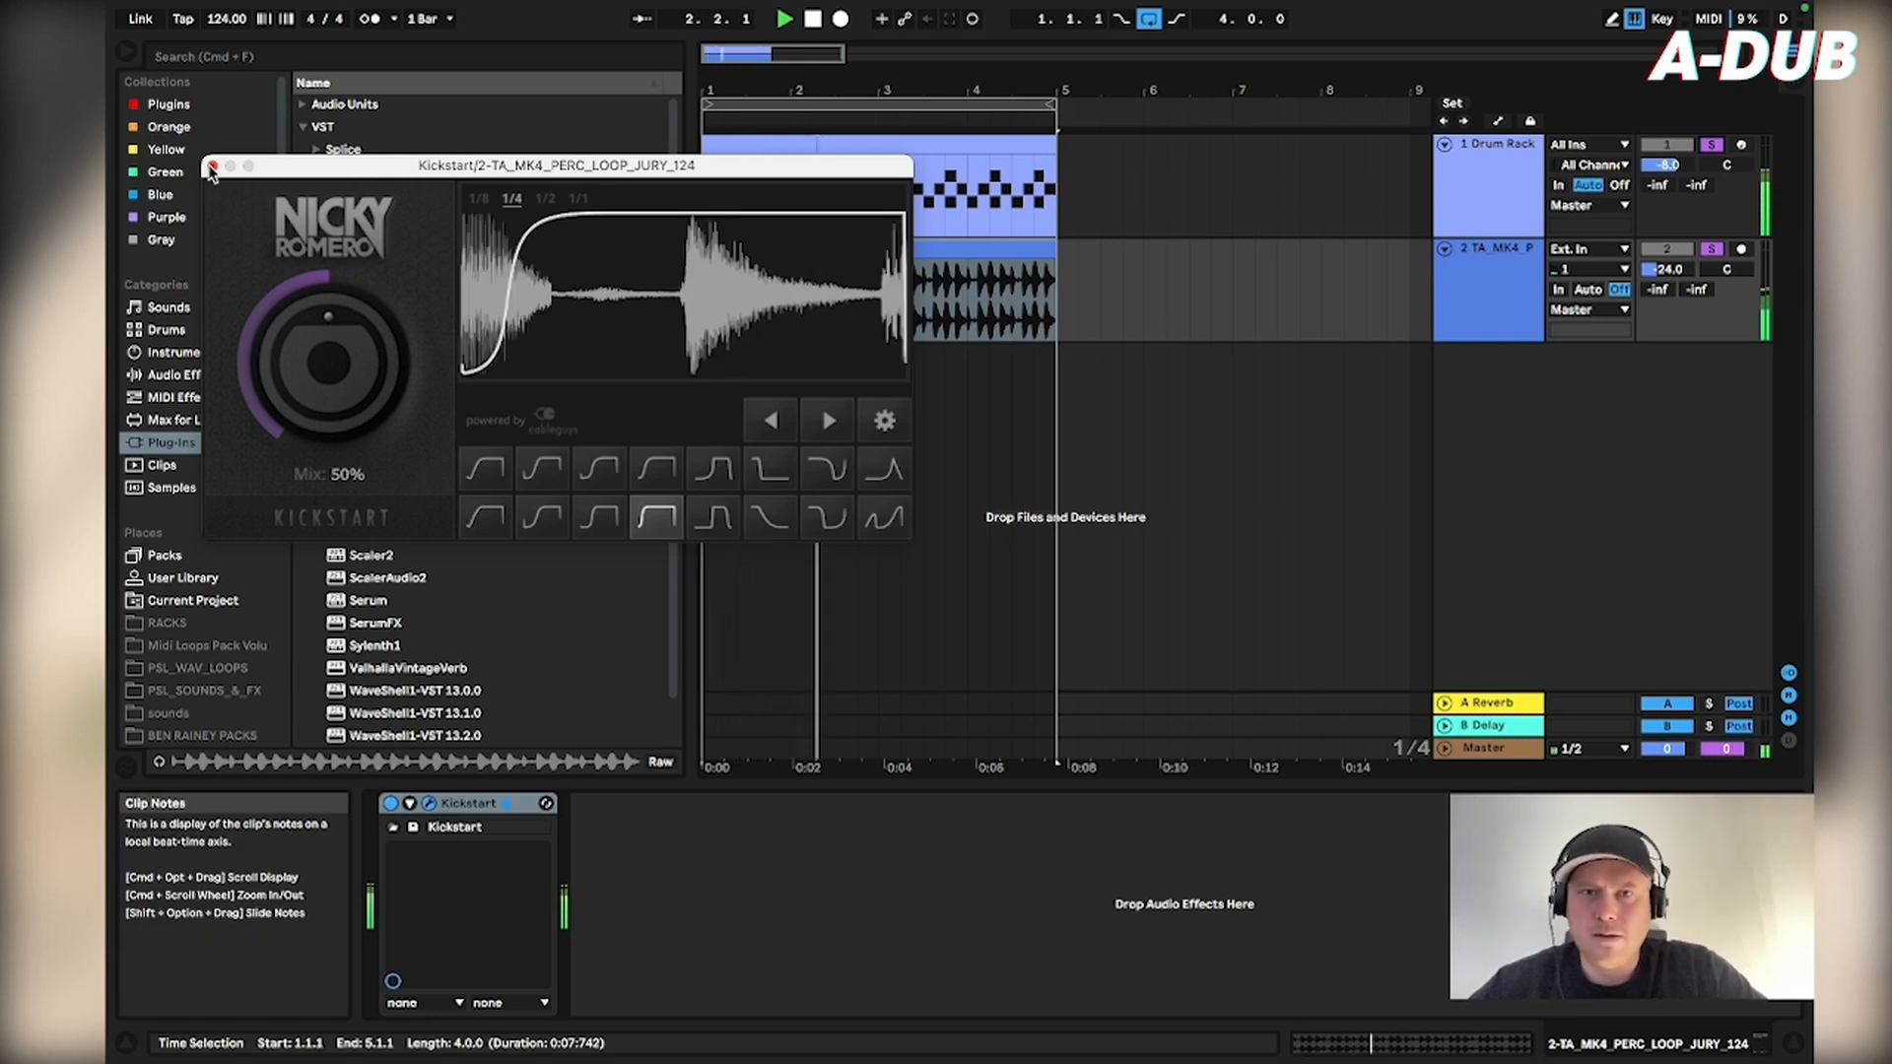
{"action": "left_click", "coordinate": [212, 170]}
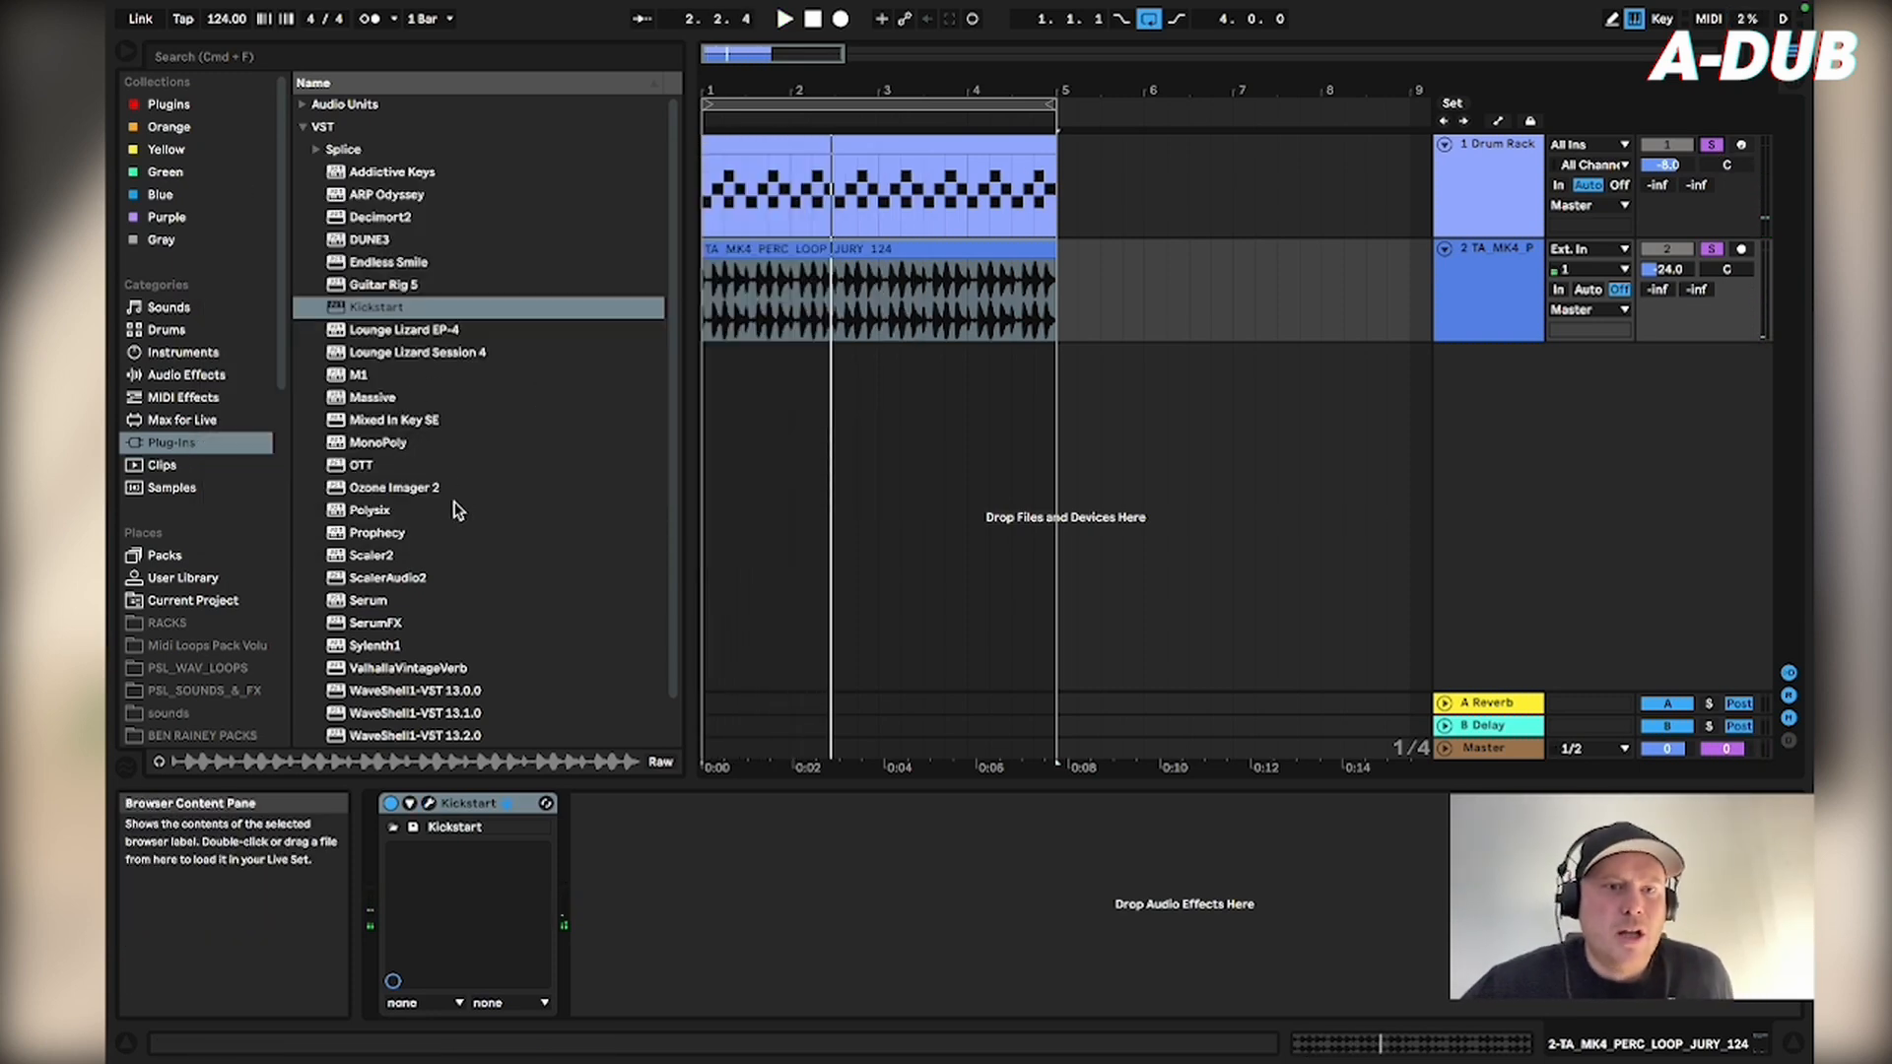
- Load Serum on a new MIDI track and turn off solo on the Drum Rack and percussion loop tracks
{"action": "left_click_drag", "start_coordinate": [353, 609], "coordinate": [1053, 514]}
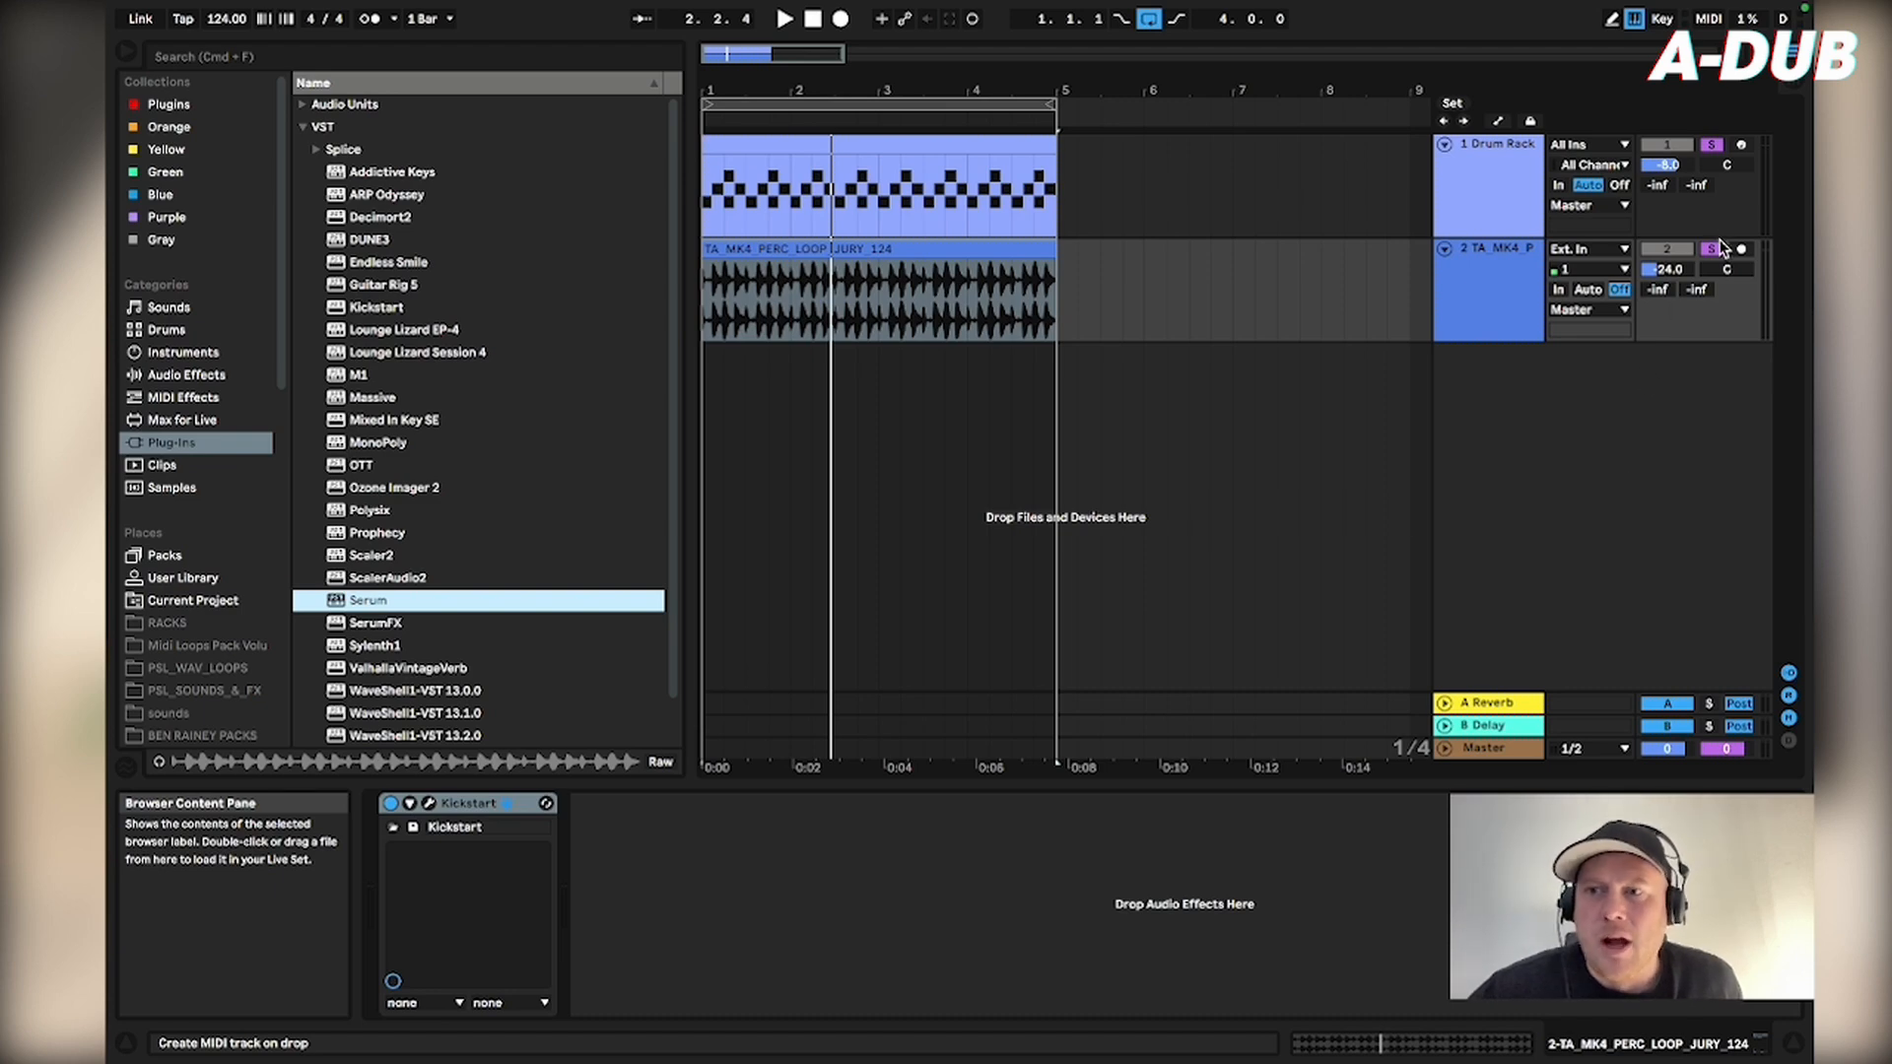
{"action": "left_click_drag", "start_coordinate": [1721, 248], "coordinate": [1721, 248]}
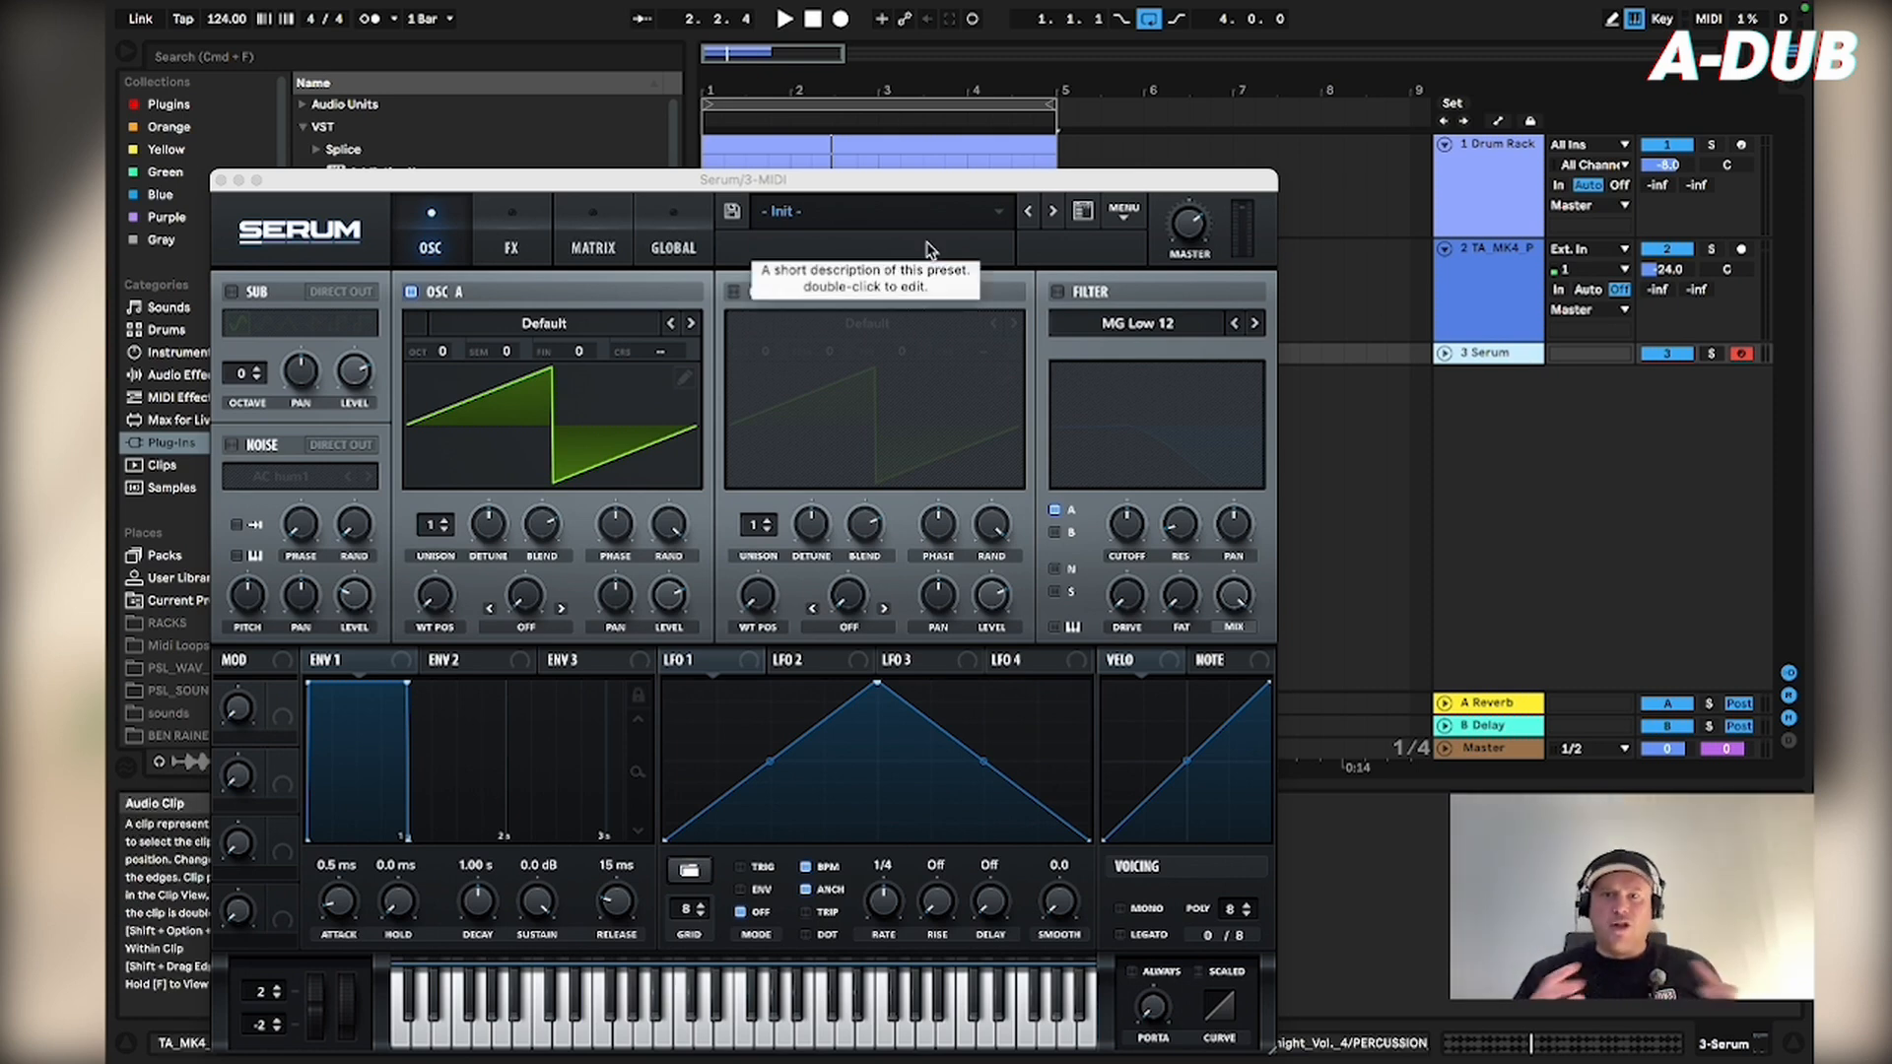
- Load the Jack Funk Bass preset from Splice's Neon Funk & Disco folder in Serum and audition it
{"action": "left_click", "coordinate": [1000, 213]}
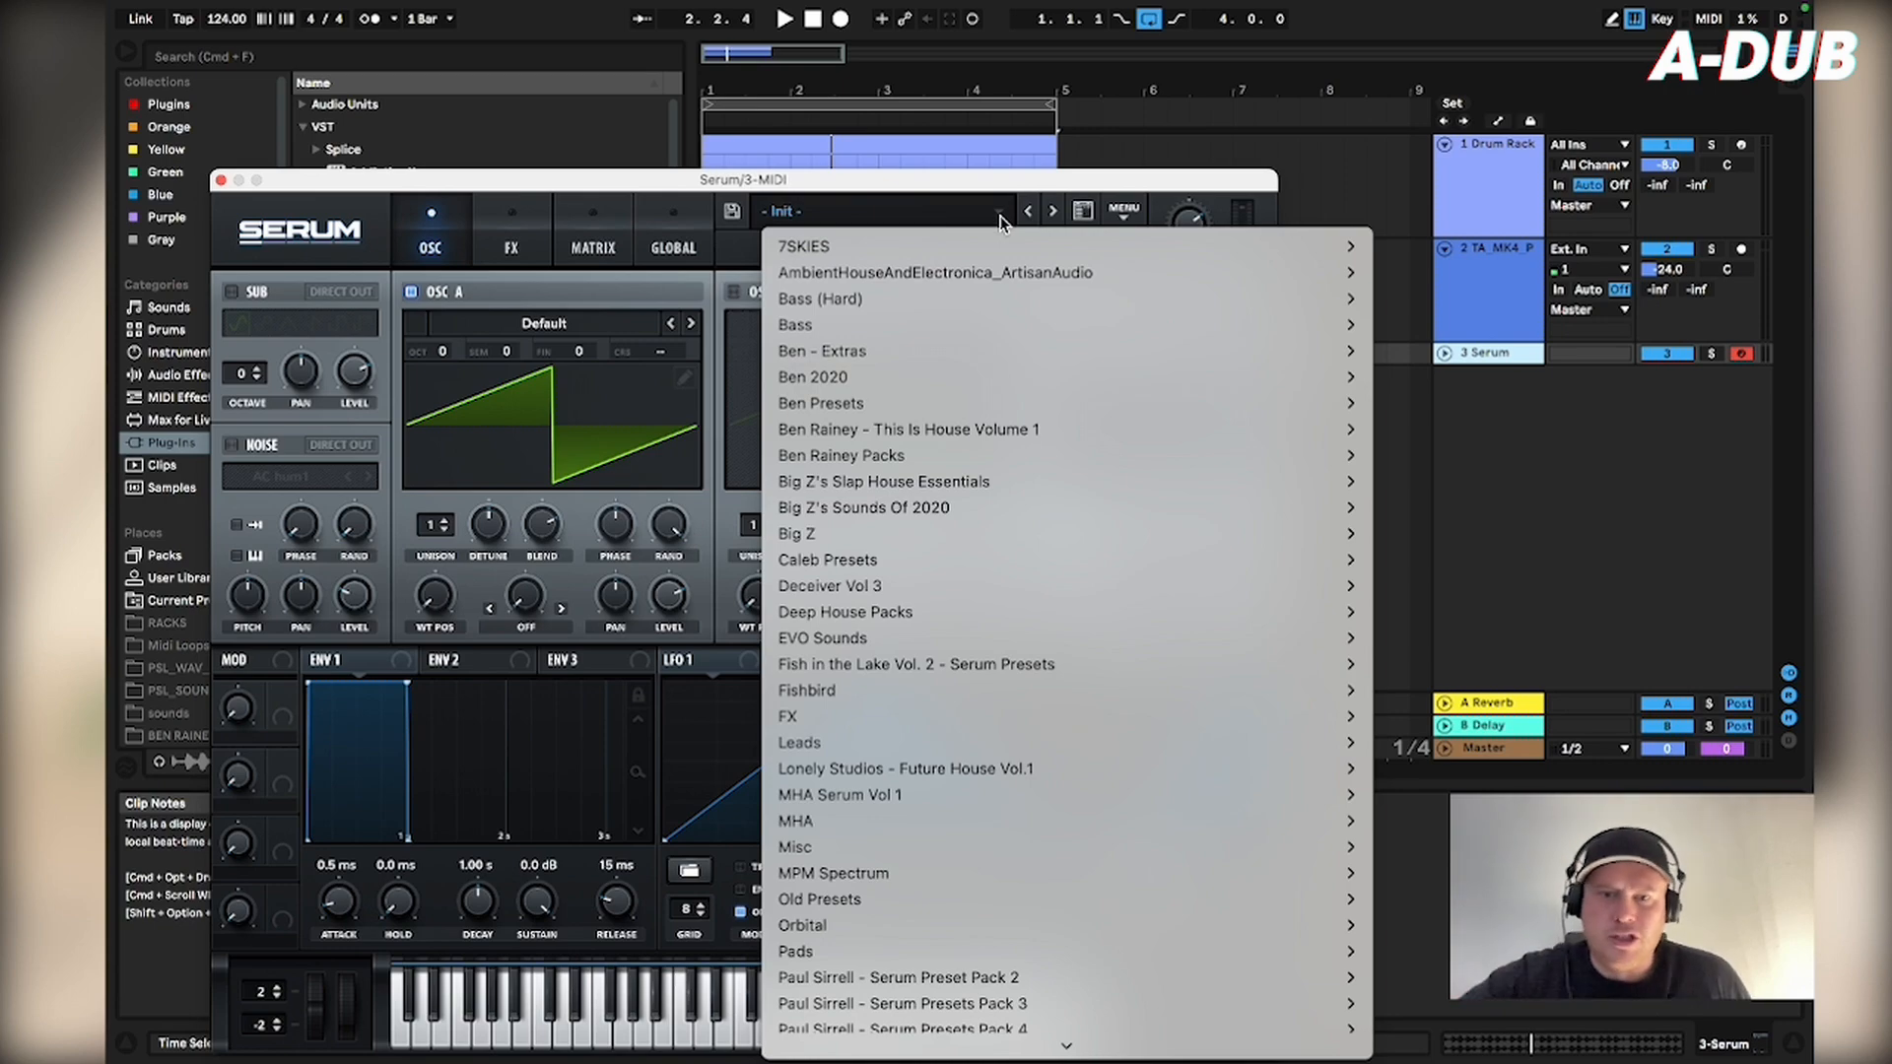
{"action": "mouse_move", "coordinate": [984, 550]}
{"action": "scroll", "coordinate": [983, 555], "scroll_direction": "down", "scroll_amount": 8}
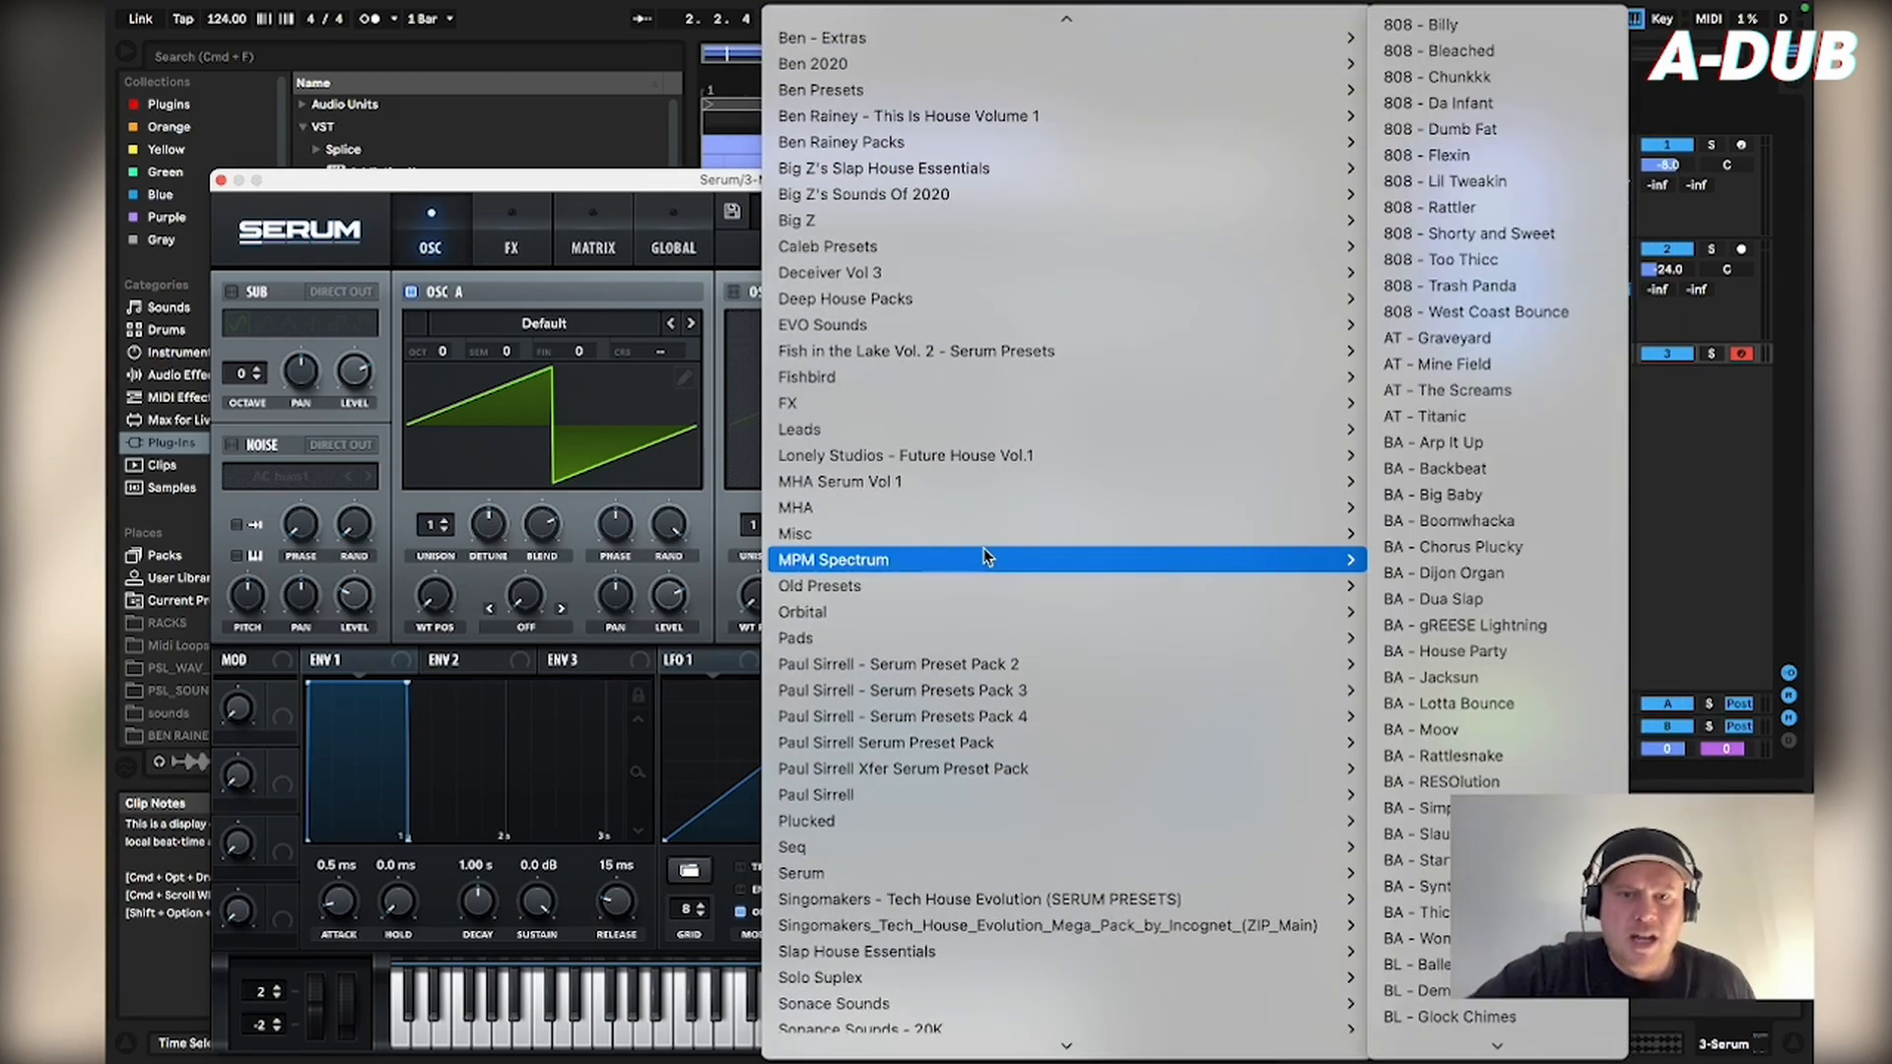
{"action": "scroll", "coordinate": [998, 560], "scroll_direction": "down", "scroll_amount": 7}
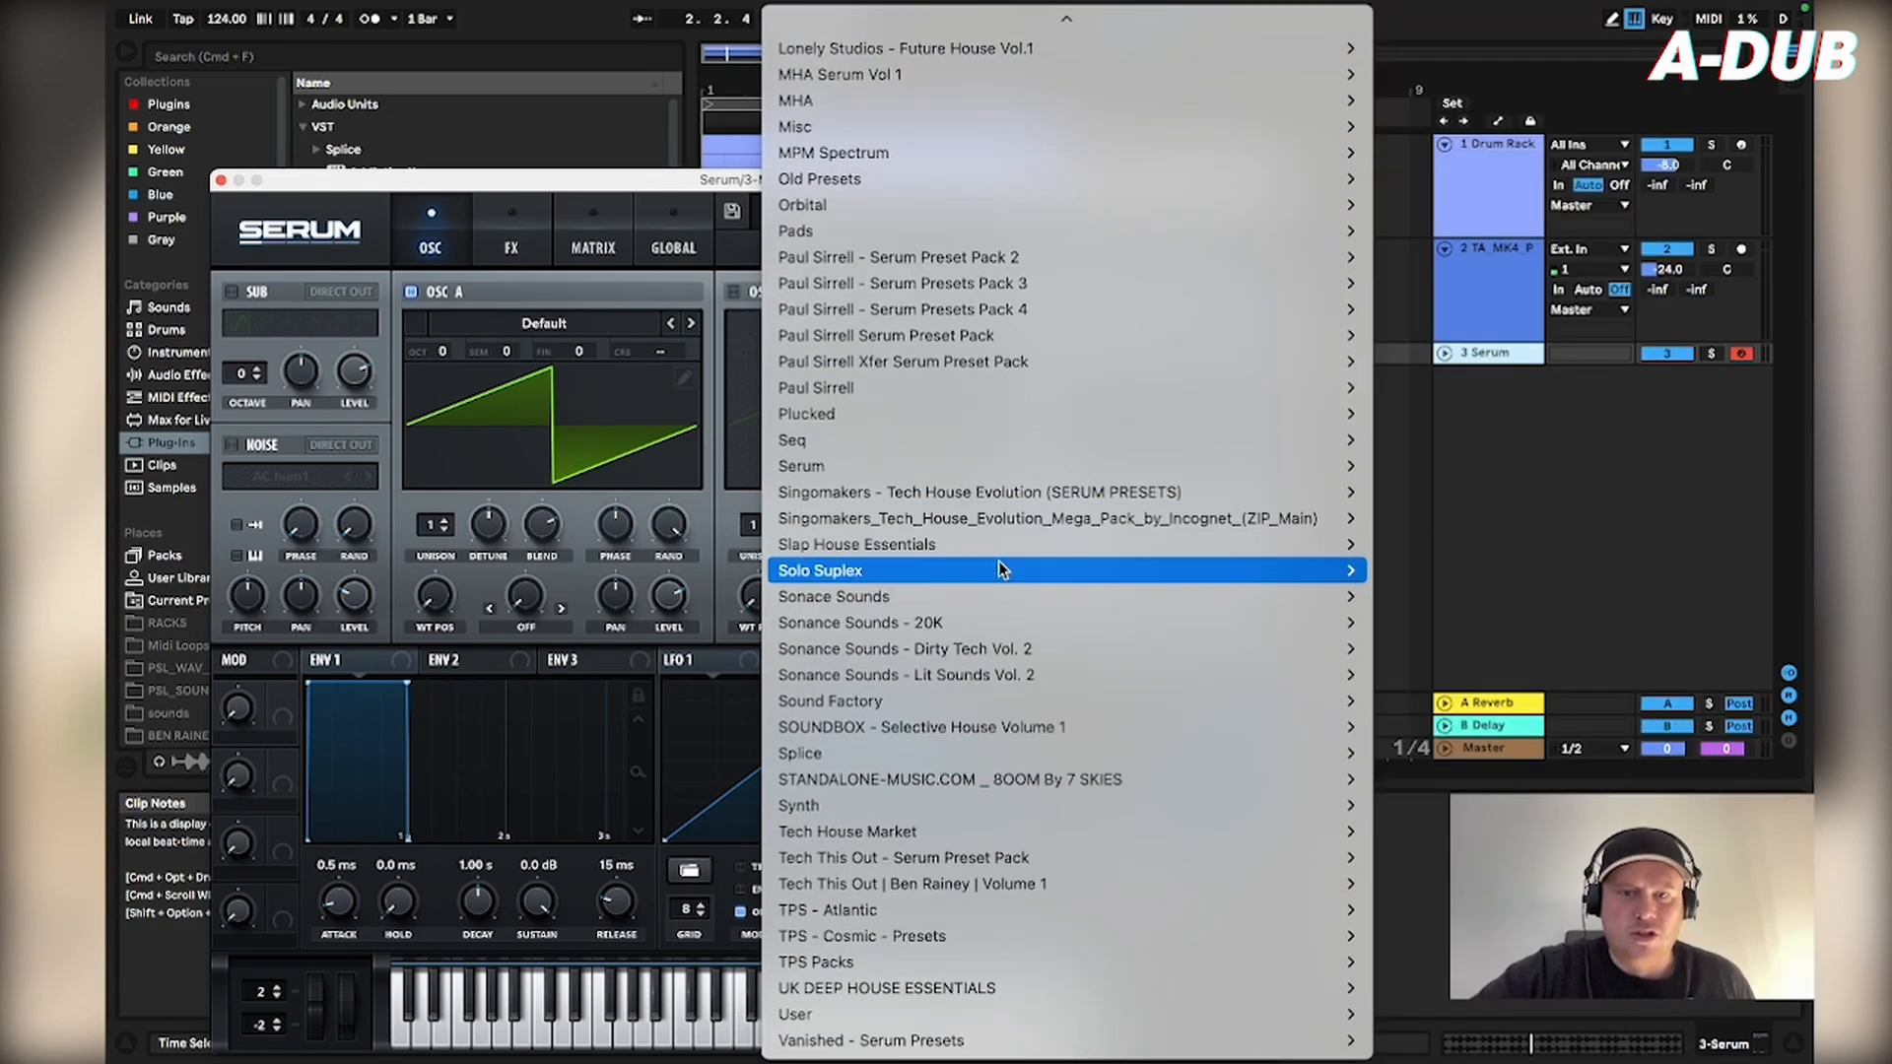
{"action": "mouse_move", "coordinate": [983, 759]}
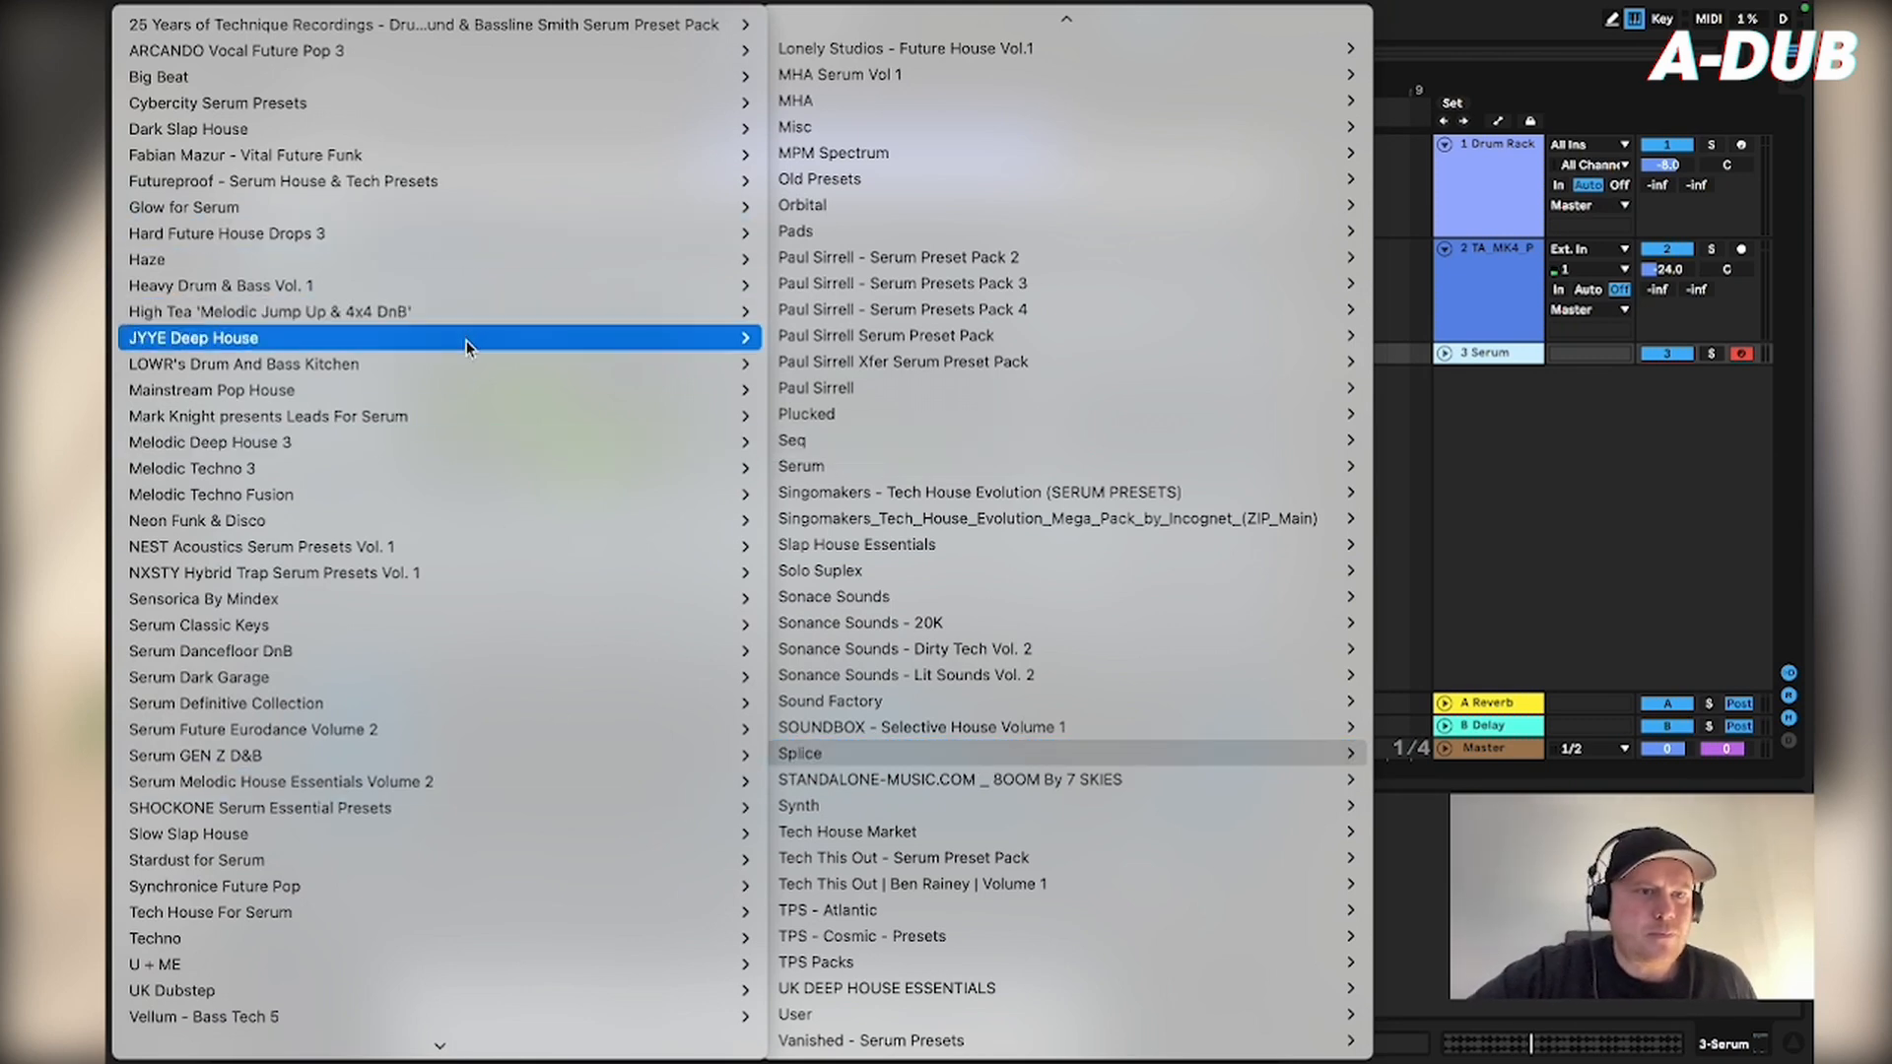
{"action": "mouse_move", "coordinate": [467, 385]}
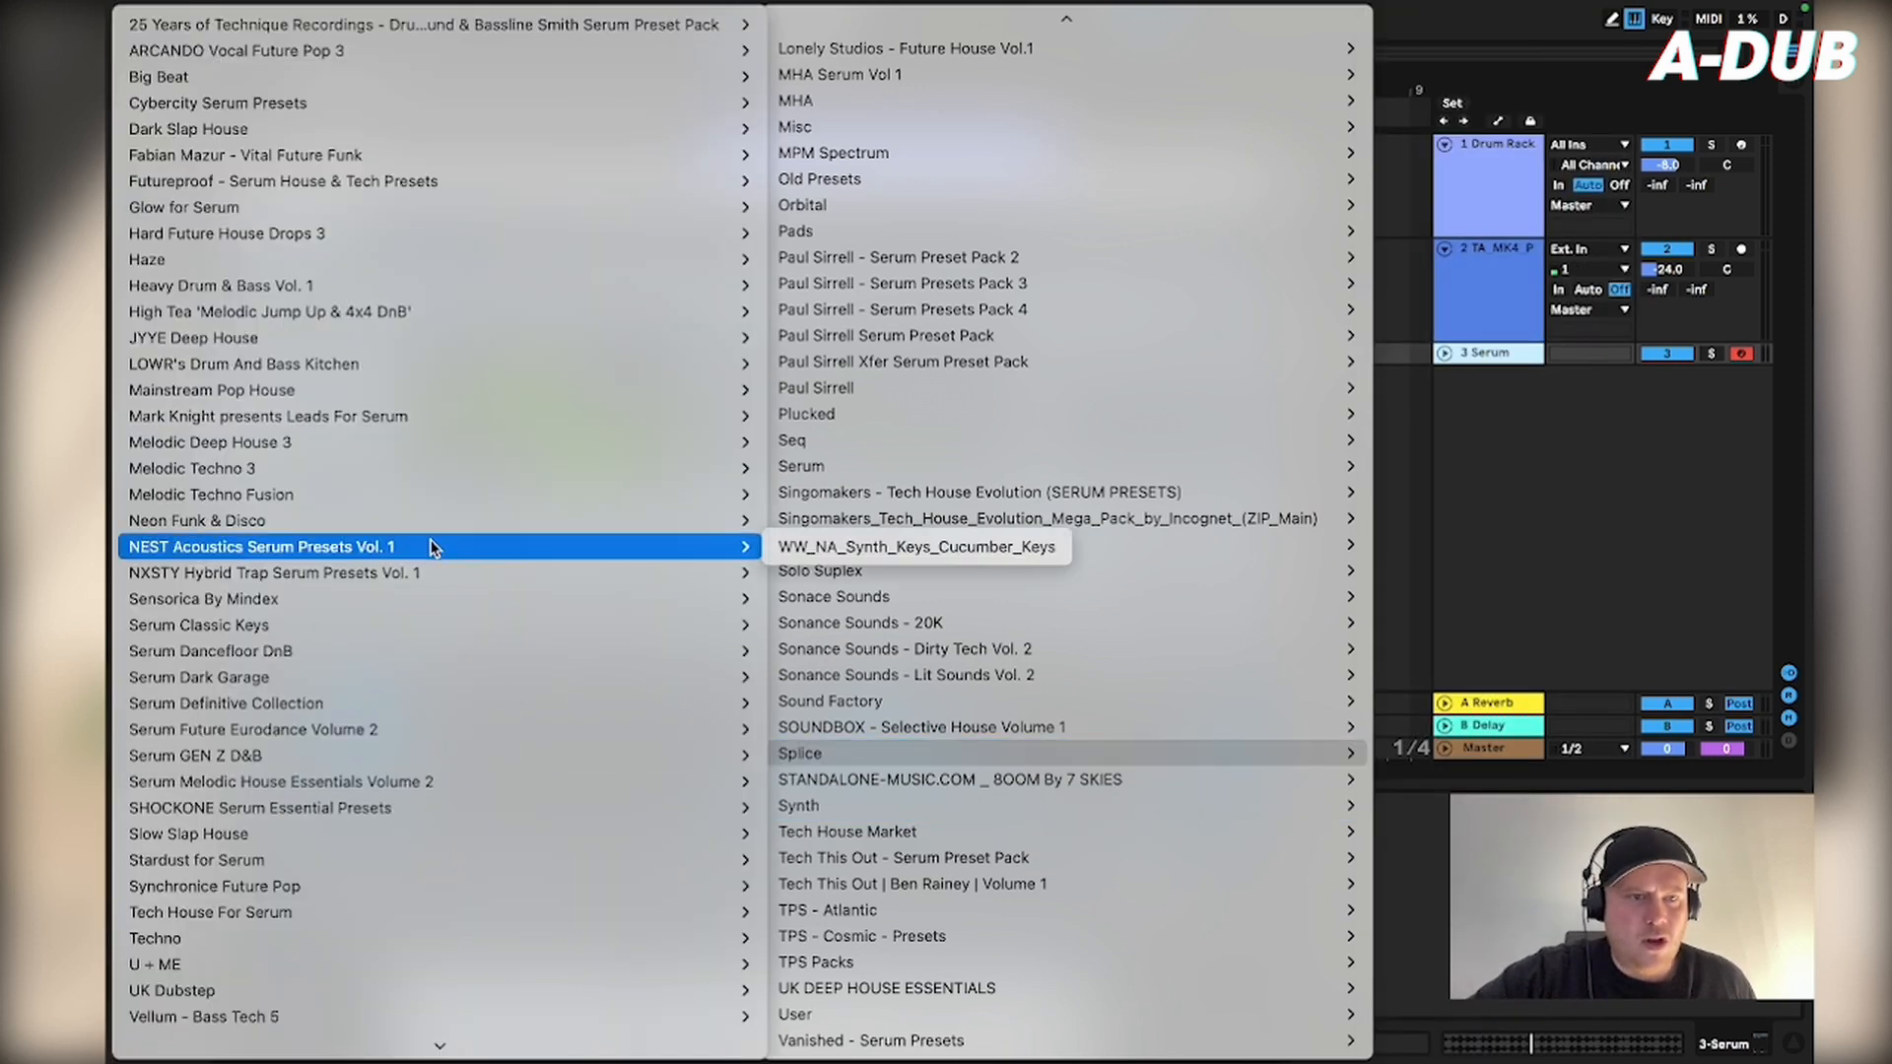
{"action": "mouse_move", "coordinate": [500, 535]}
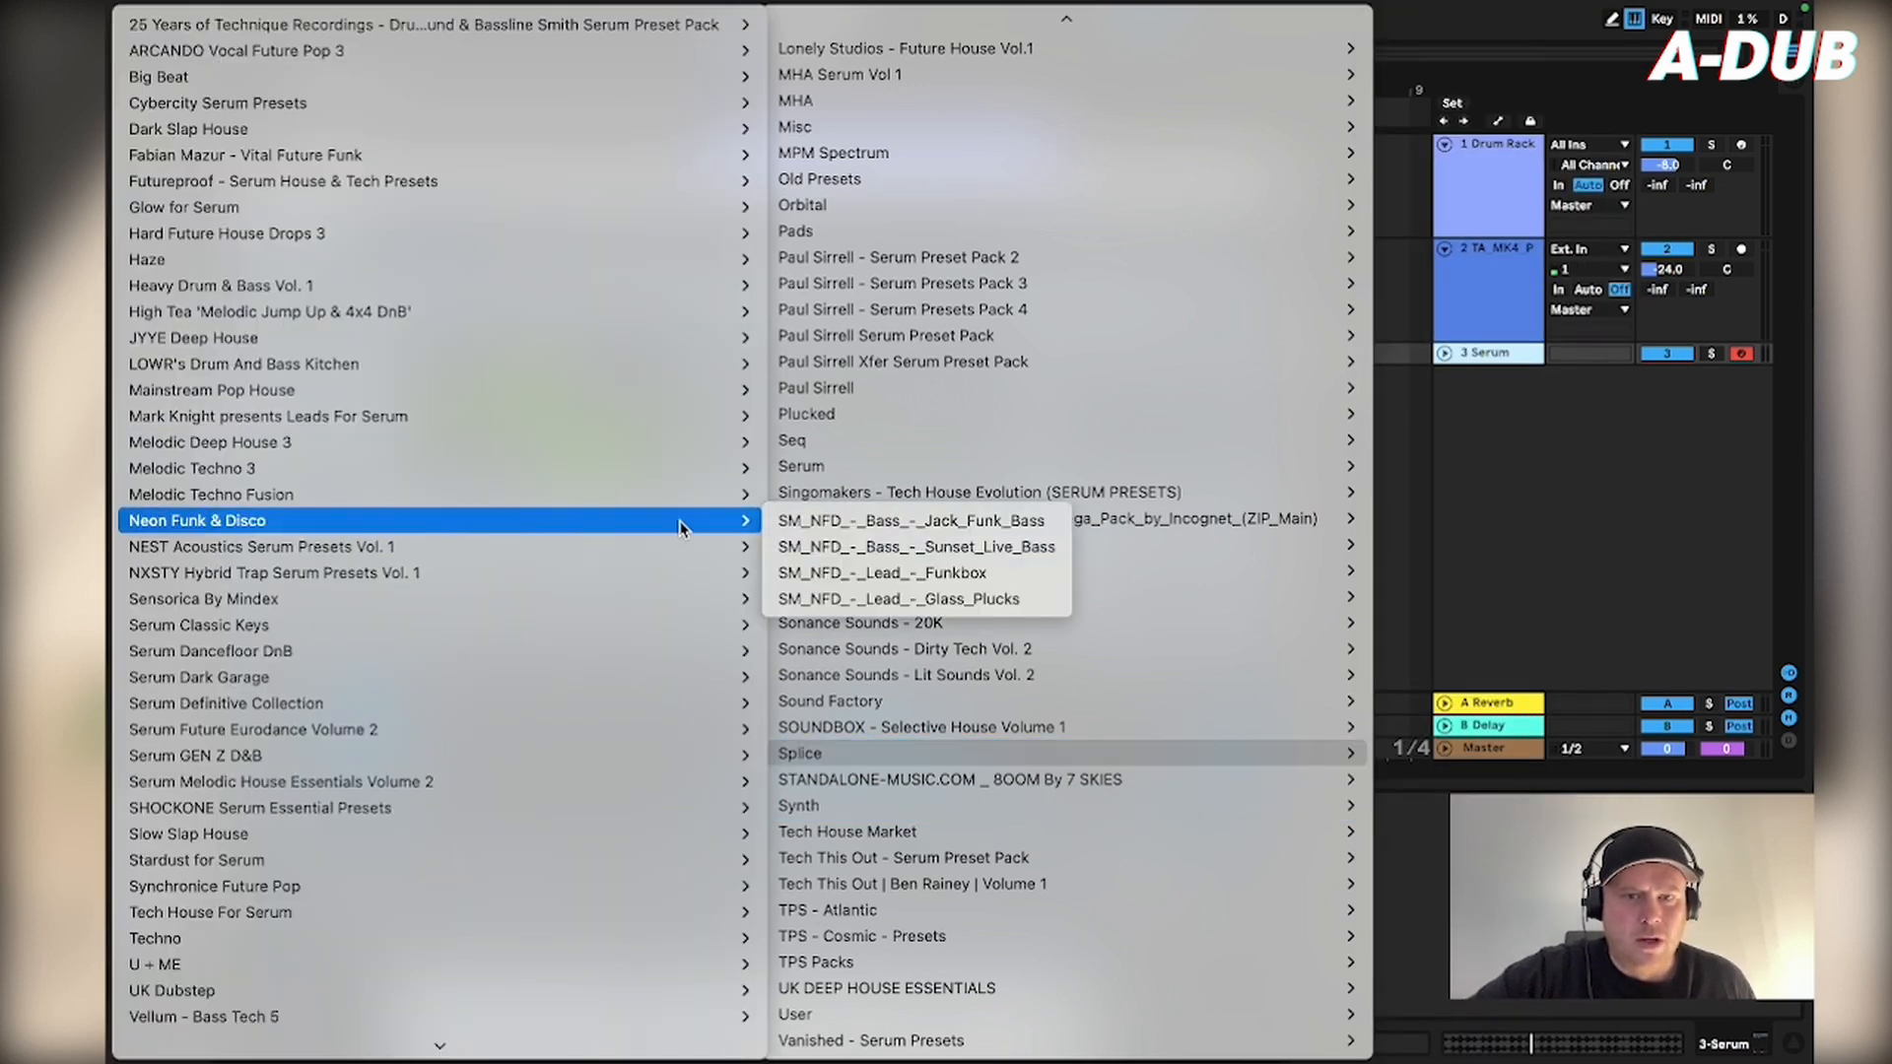
{"action": "left_click", "coordinate": [995, 523]}
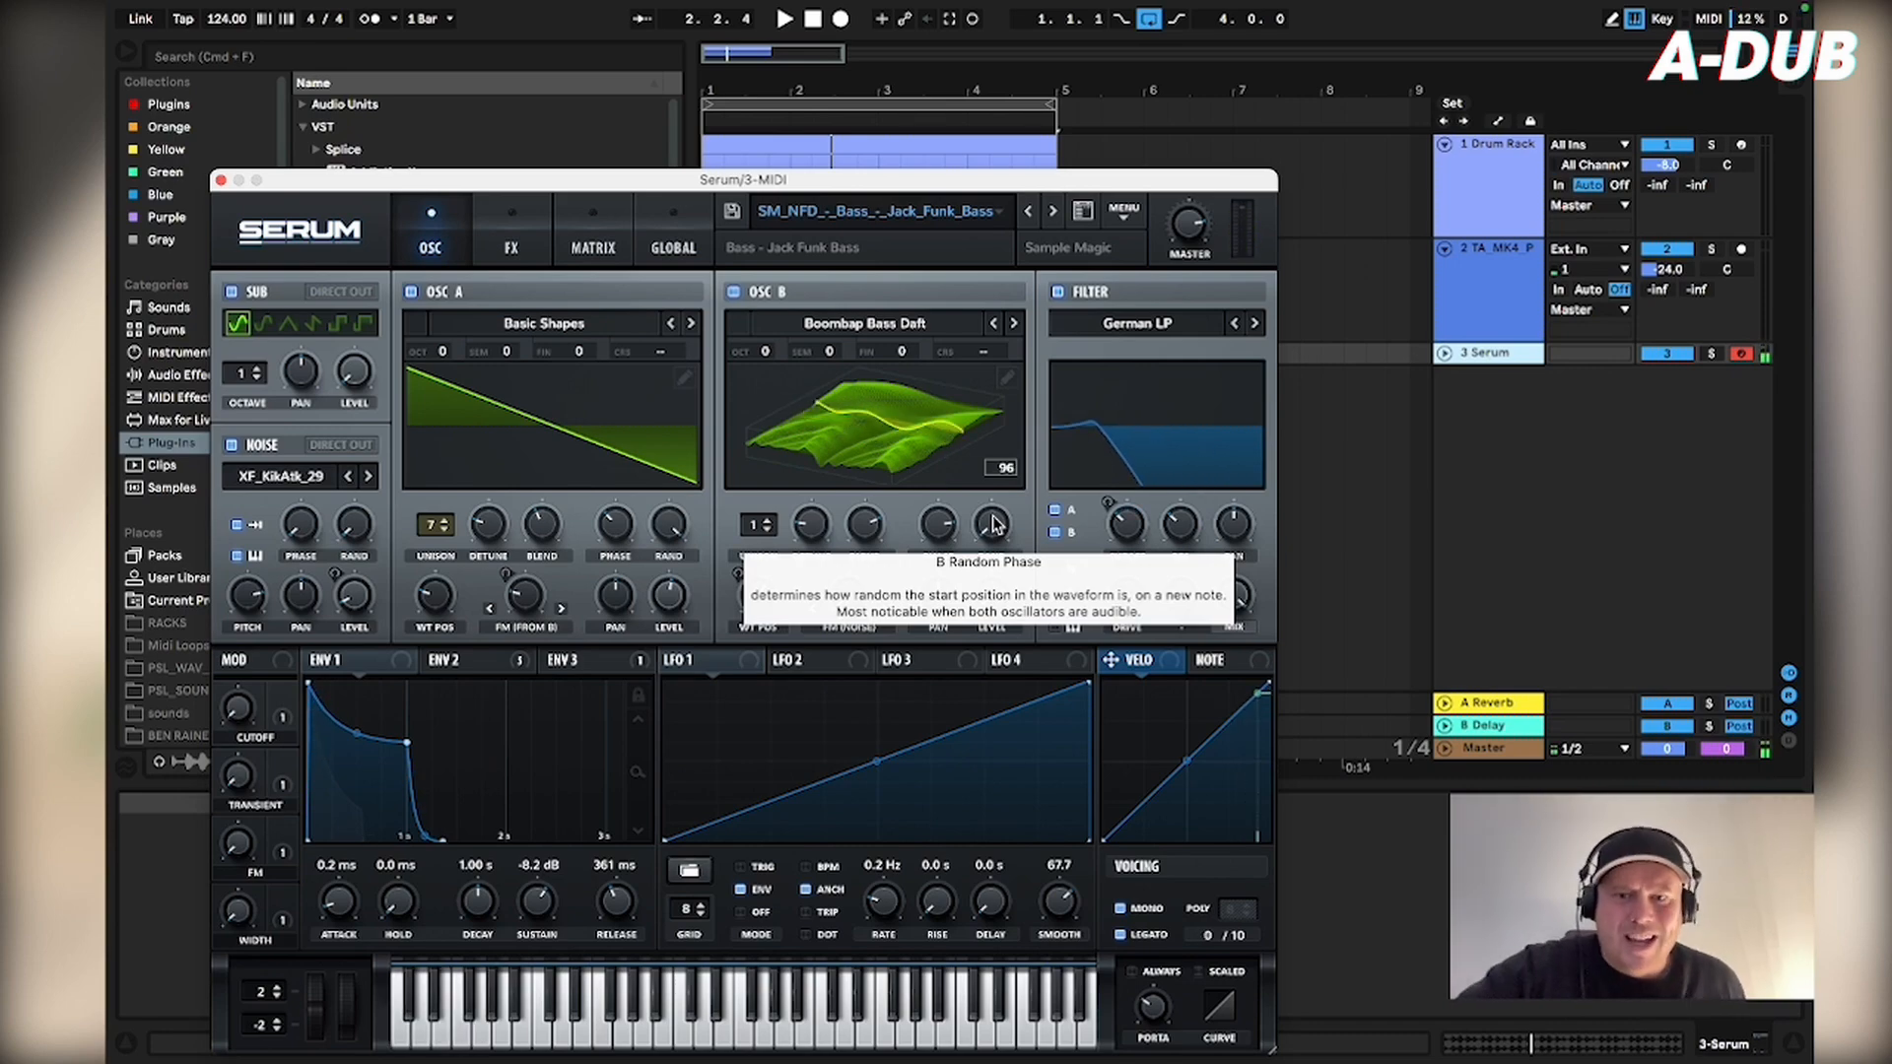
{"action": "left_click", "coordinate": [1088, 213]}
{"action": "left_click", "coordinate": [1089, 214]}
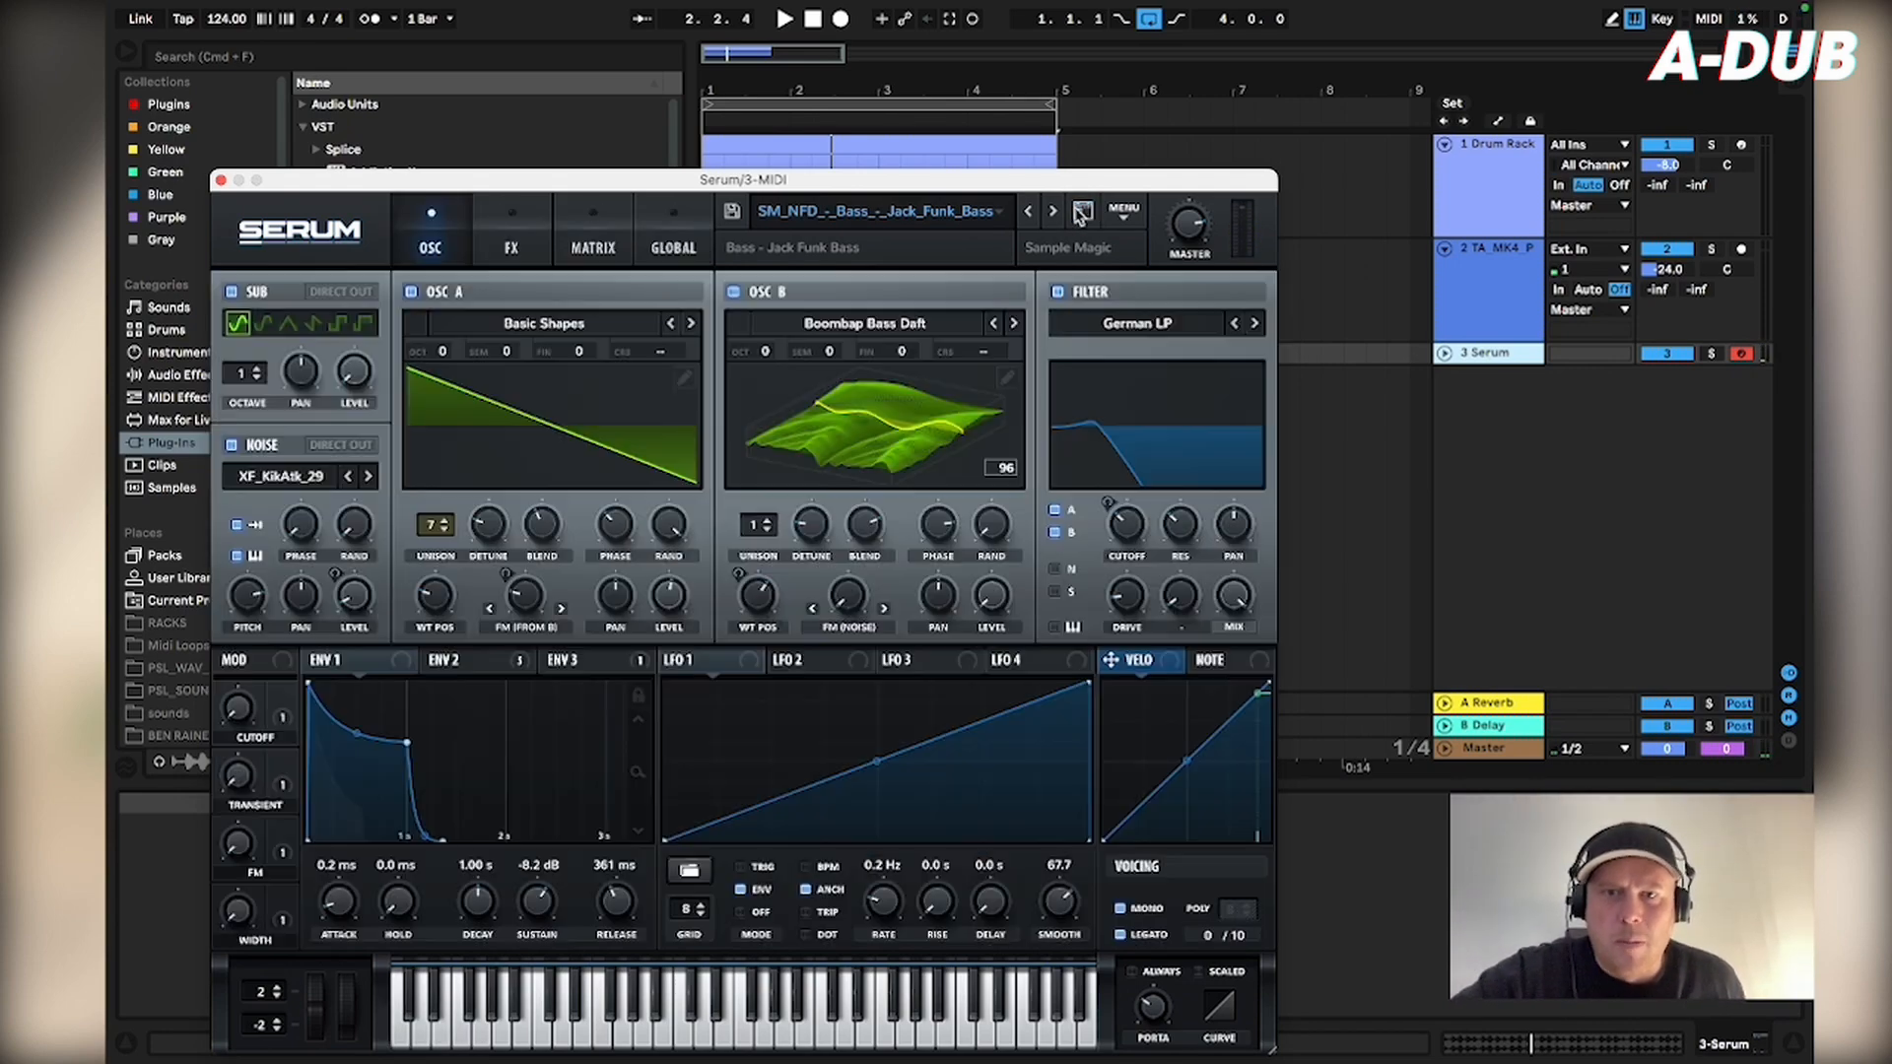
- Load the Sunset Live Bass preset from Splice's Neon Funk & Disco folder, audition it and close the Serum window
{"action": "left_click", "coordinate": [988, 219]}
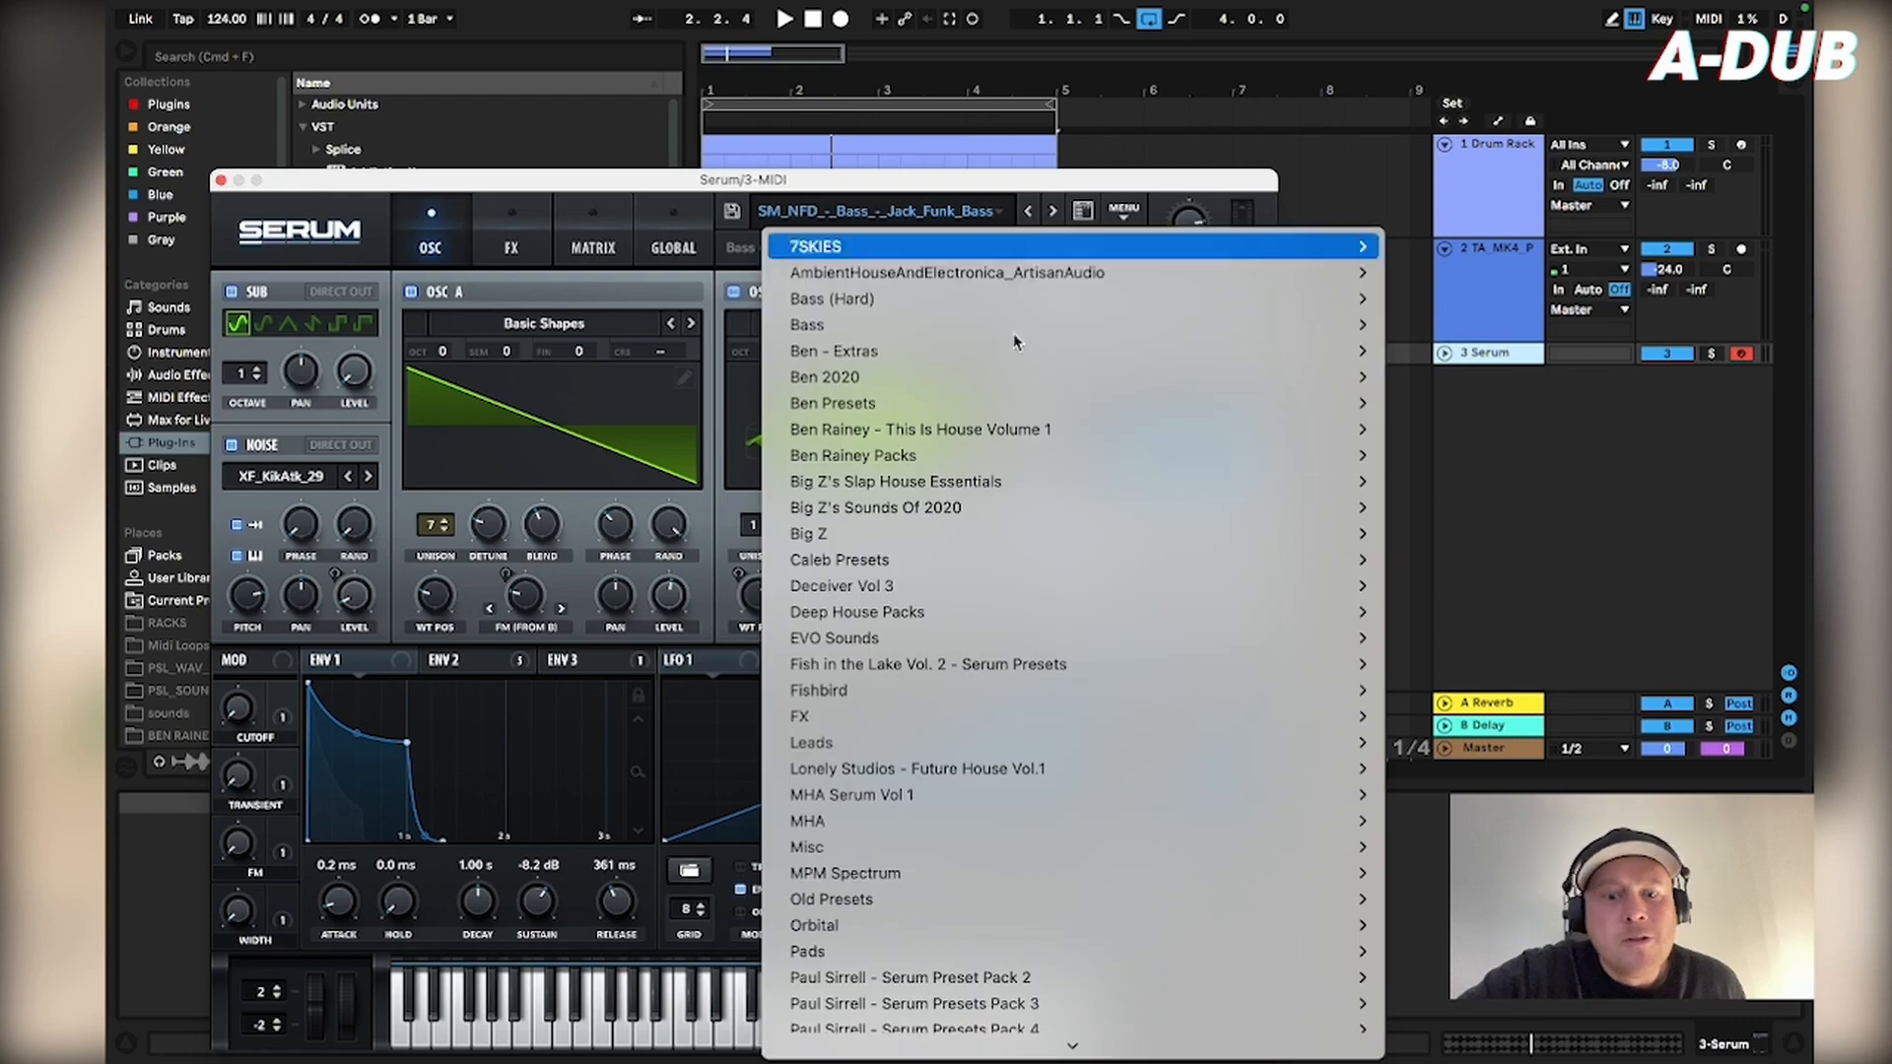
{"action": "scroll", "coordinate": [984, 887], "scroll_direction": "down", "scroll_amount": 5}
{"action": "mouse_move", "coordinate": [990, 874]}
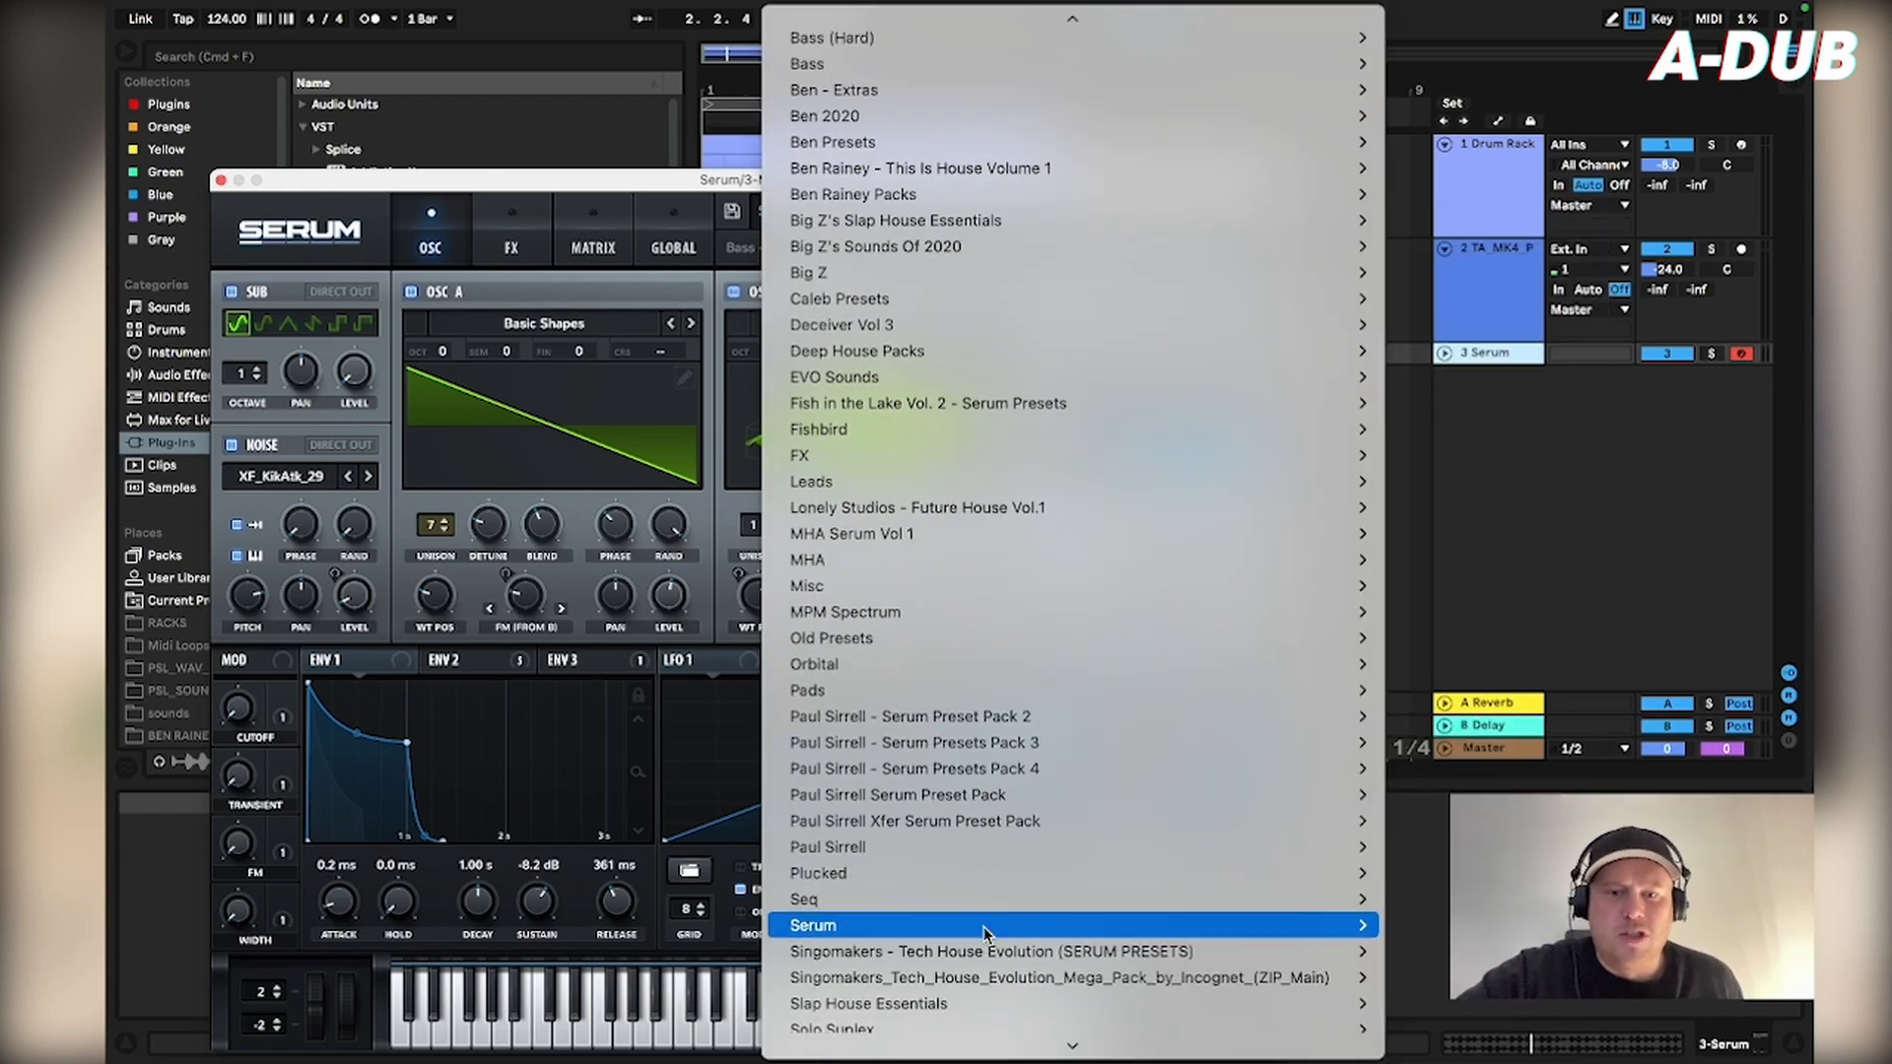
{"action": "scroll", "coordinate": [971, 981], "scroll_direction": "down", "scroll_amount": 3}
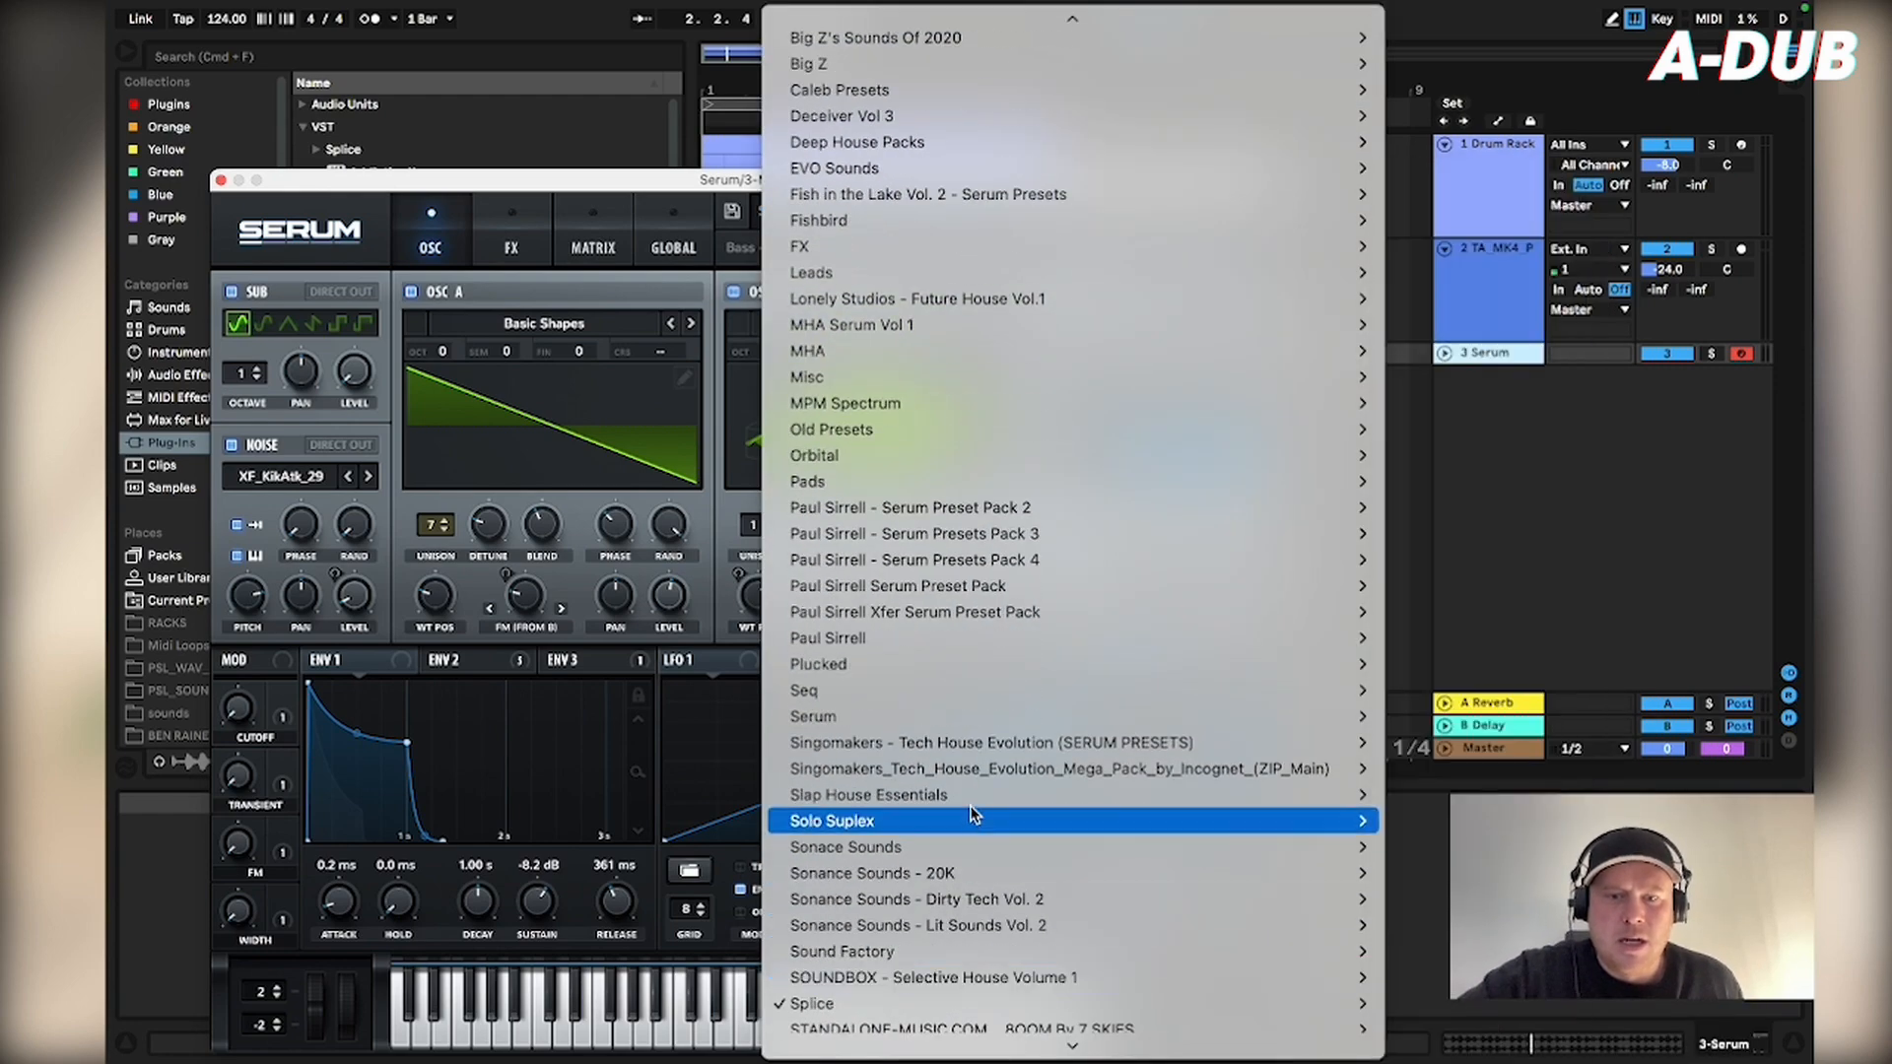
{"action": "mouse_move", "coordinate": [970, 1003]}
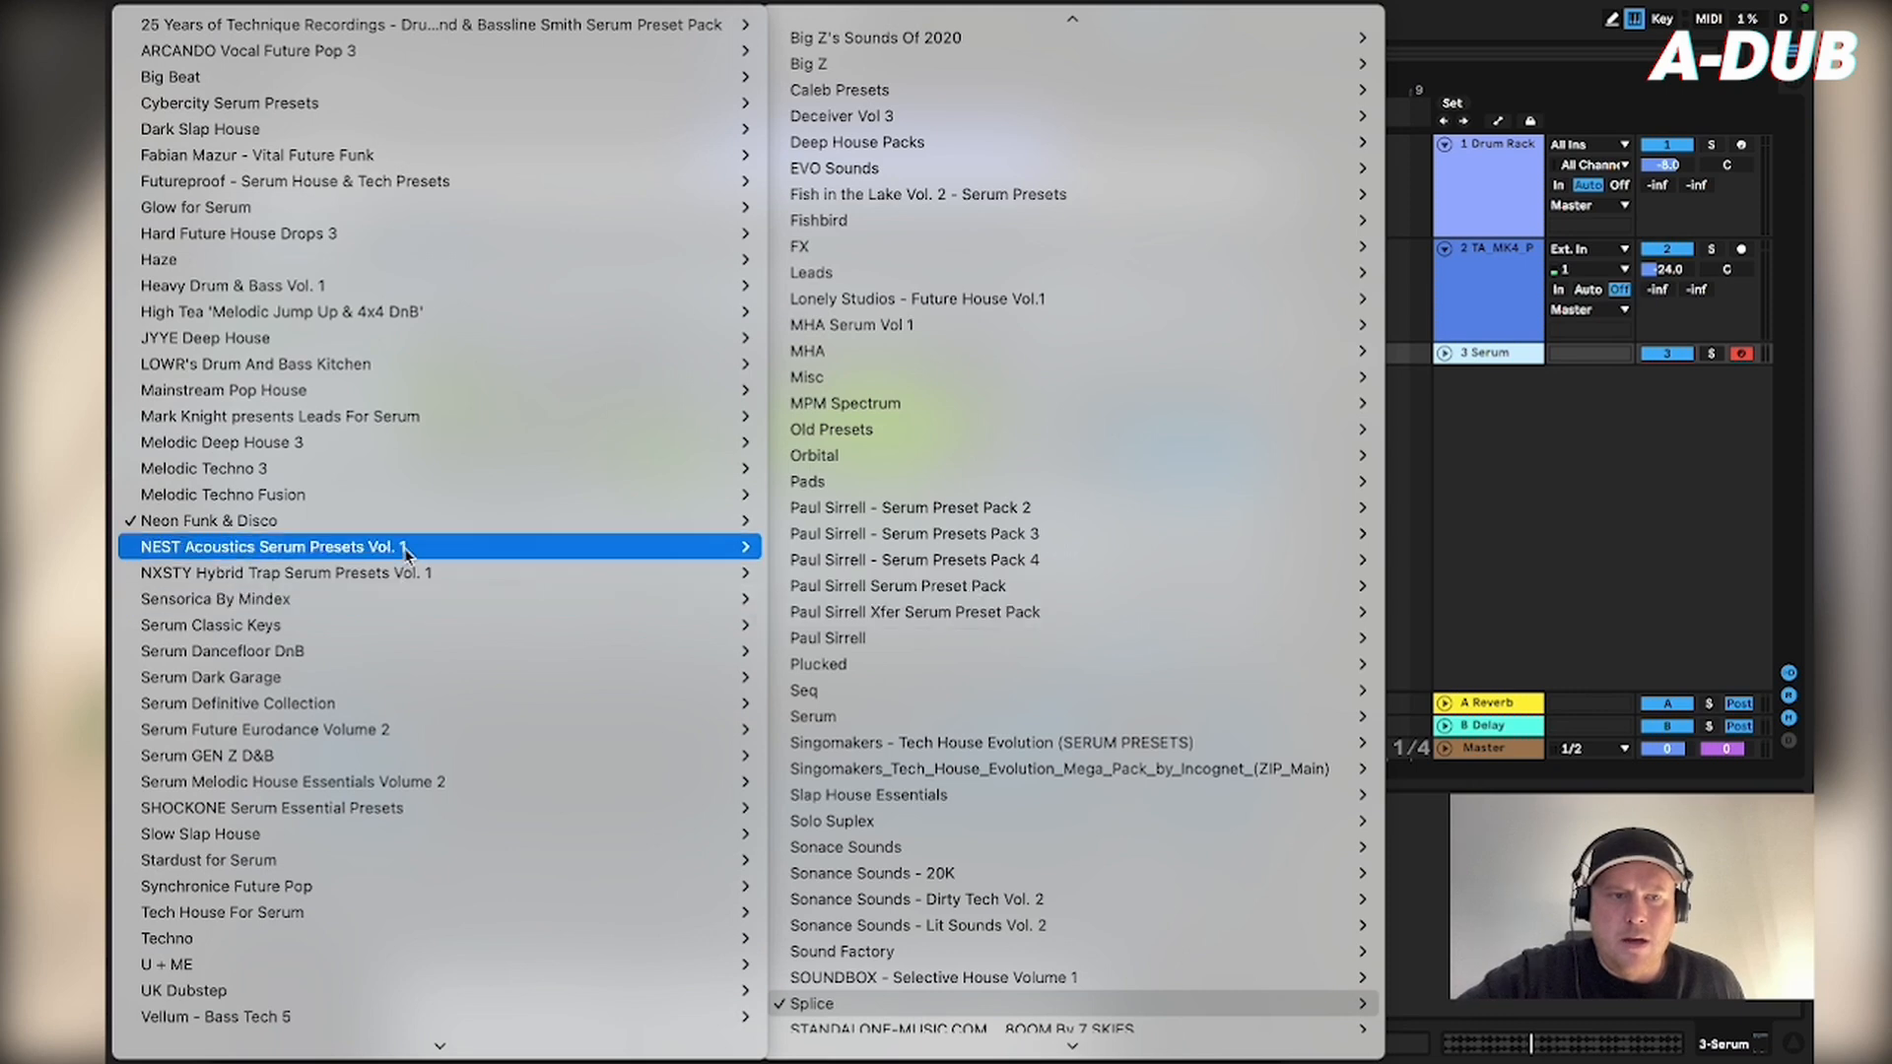
{"action": "mouse_move", "coordinate": [411, 520]}
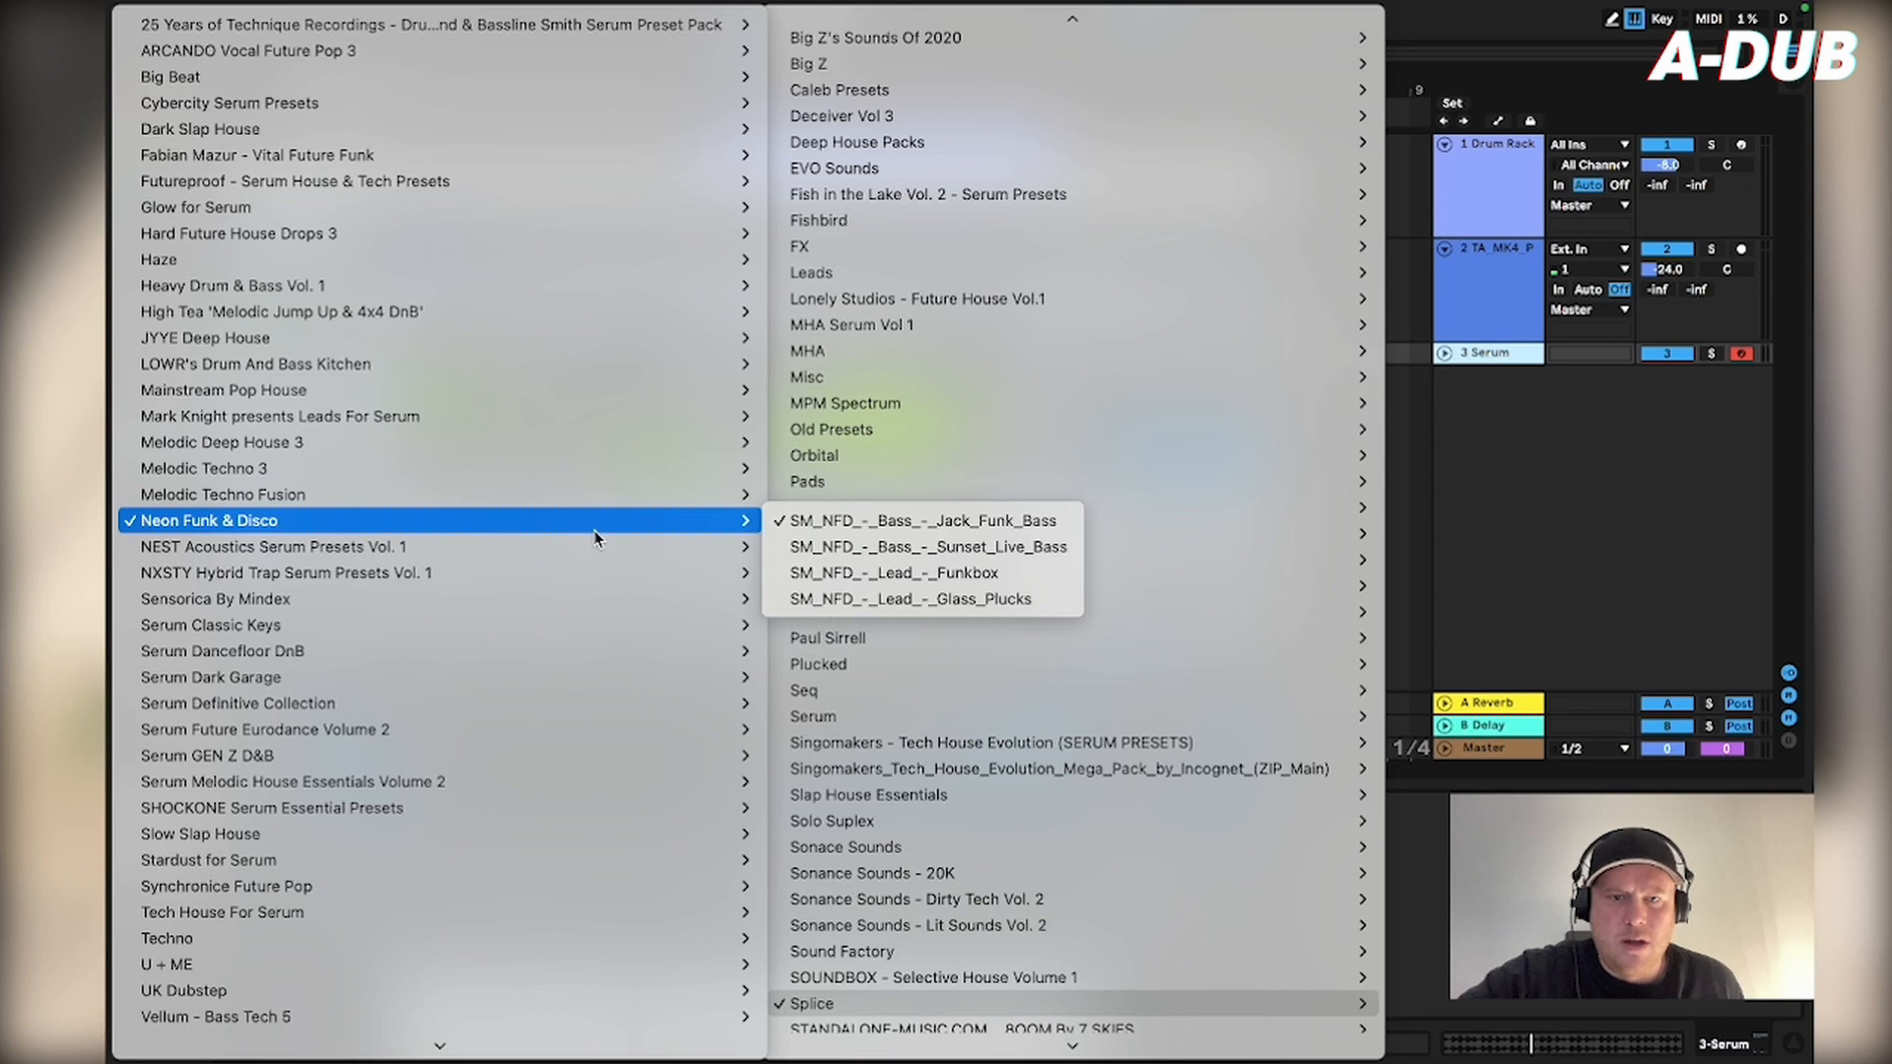
{"action": "left_click", "coordinate": [845, 545]}
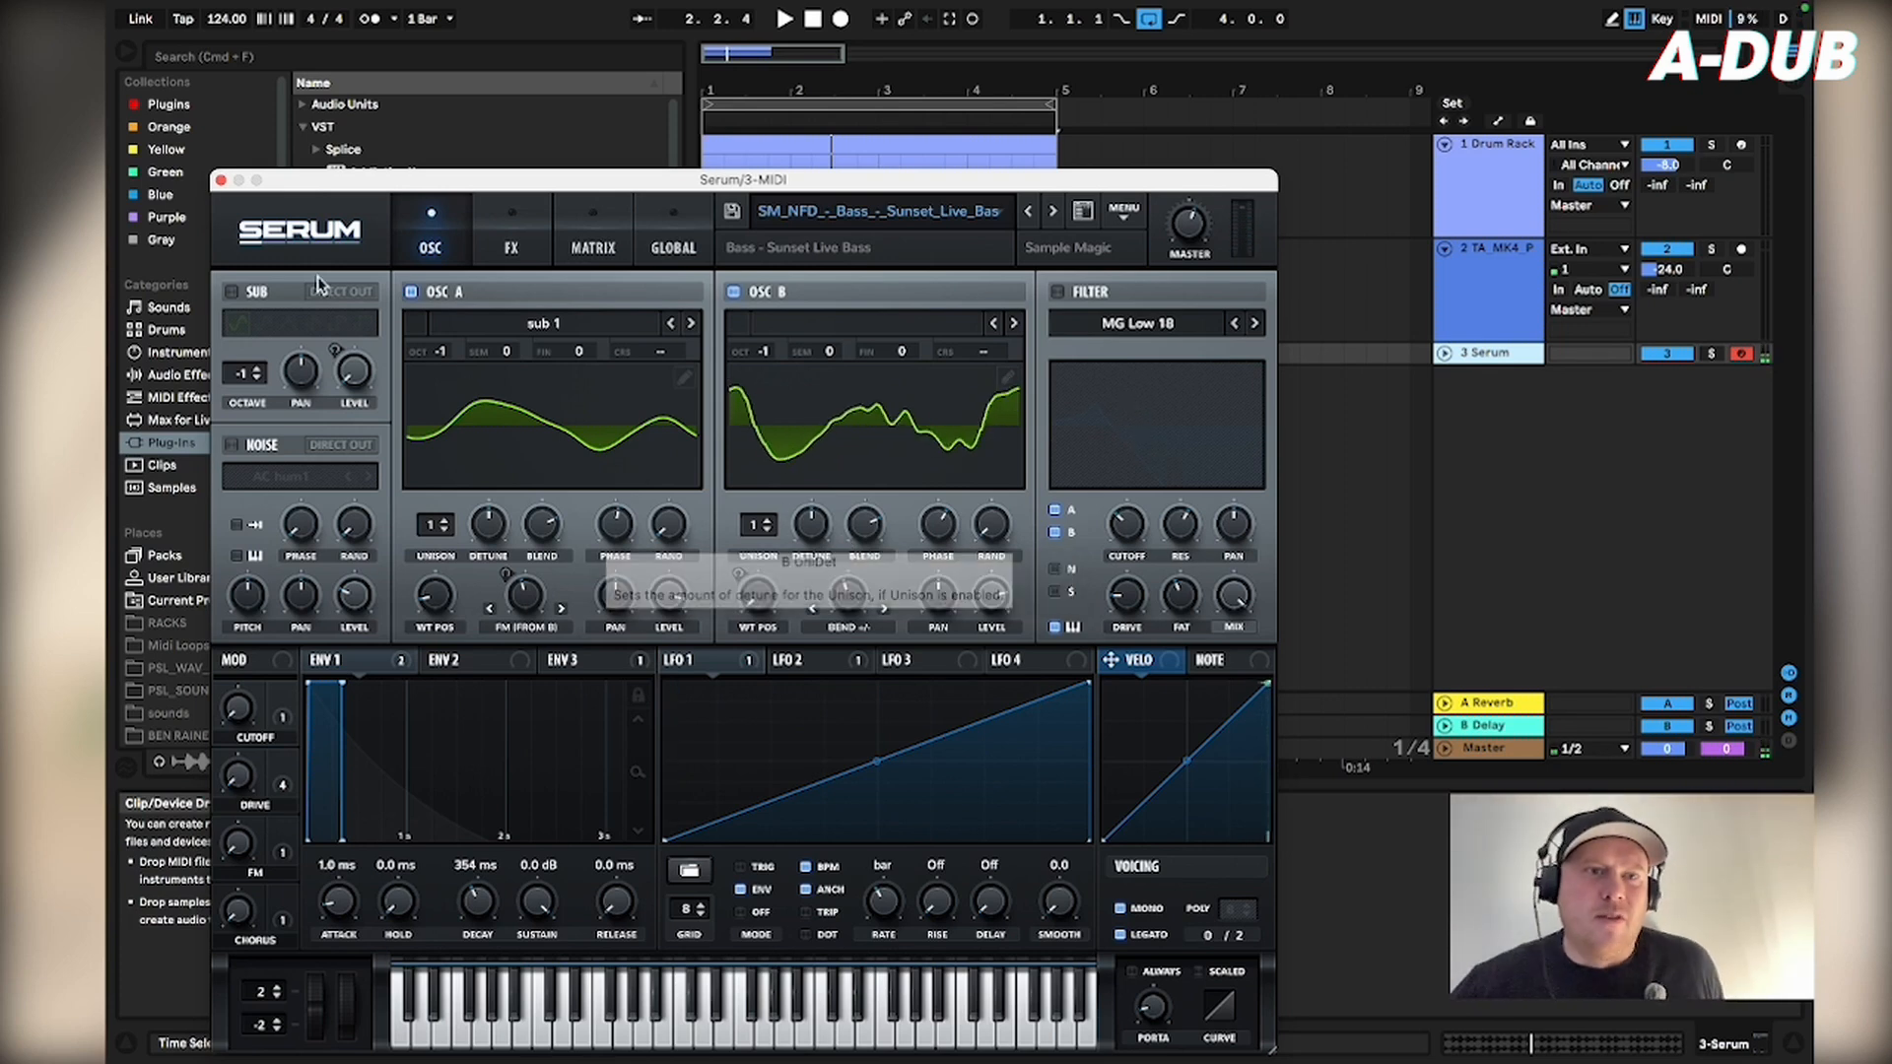
{"action": "left_click", "coordinate": [222, 182]}
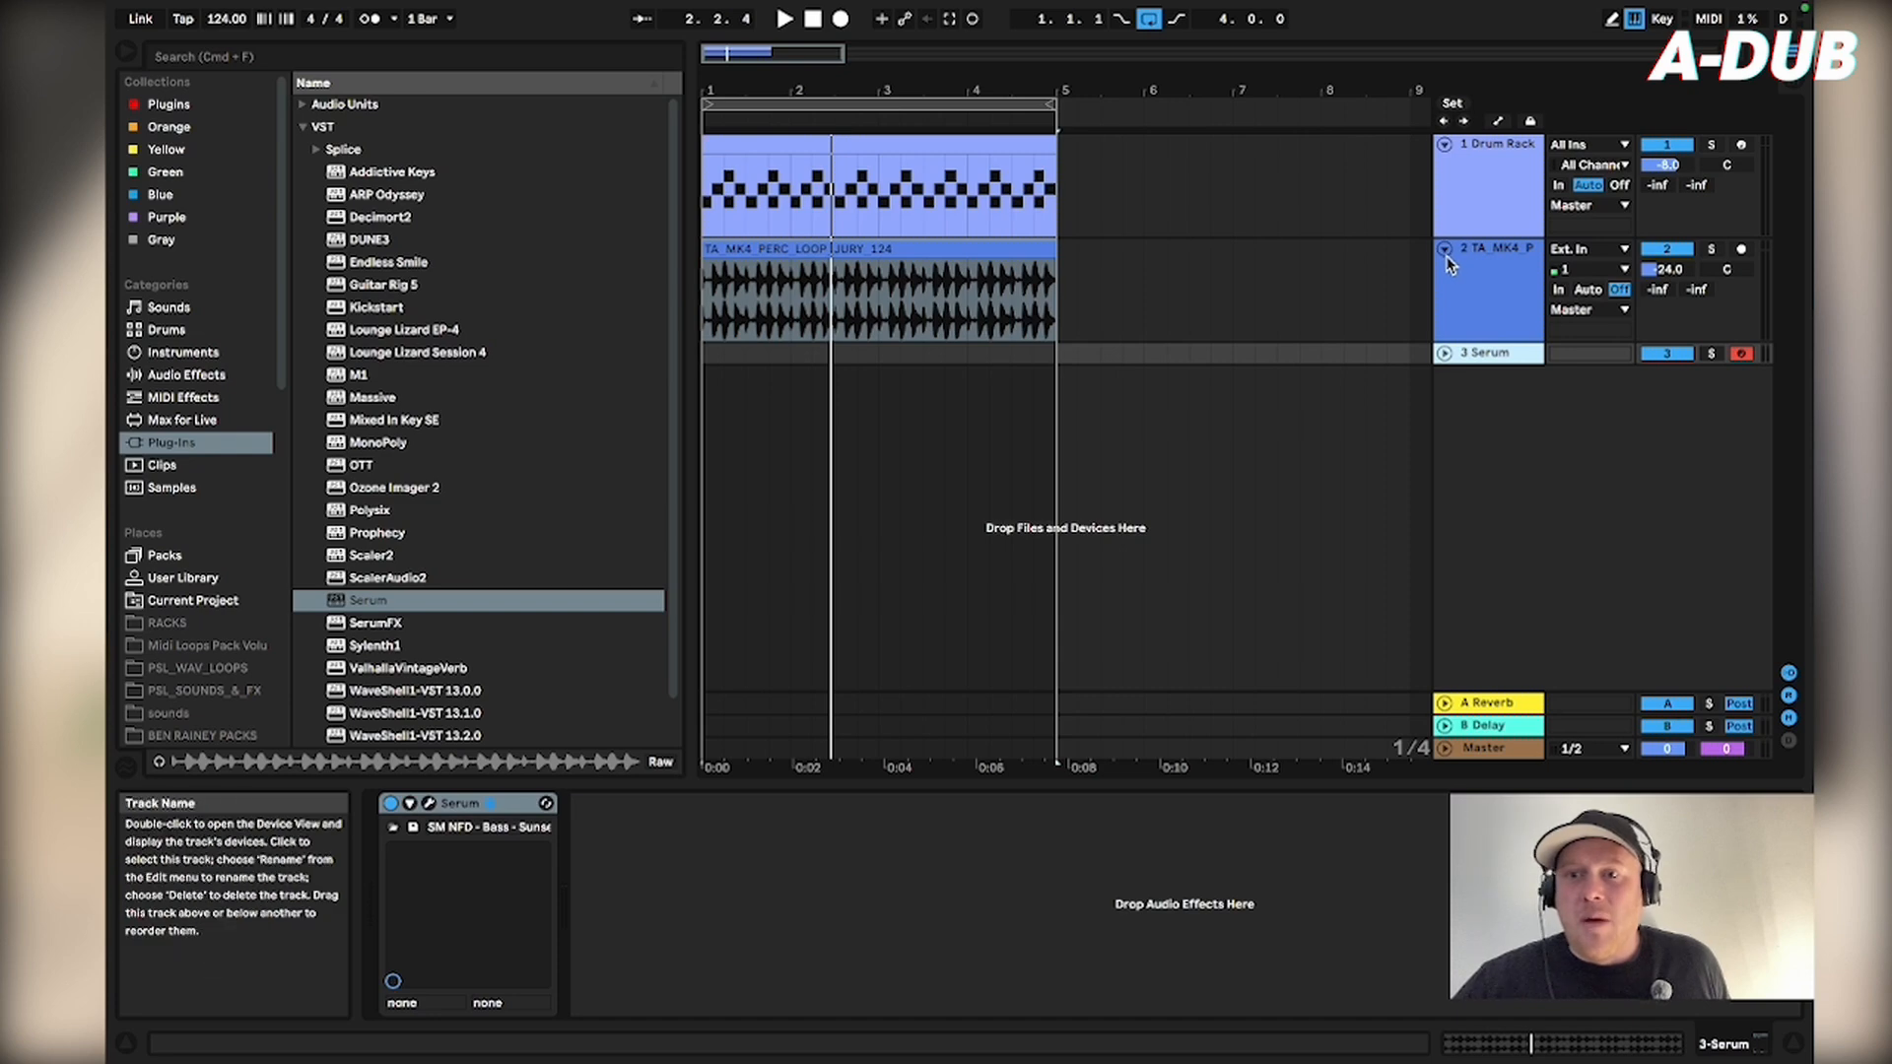
- Fold the Drum Rack and percussion loop tracks, unfold the Serum track and set its volume to -10.1 dB
{"action": "left_click", "coordinate": [1445, 145]}
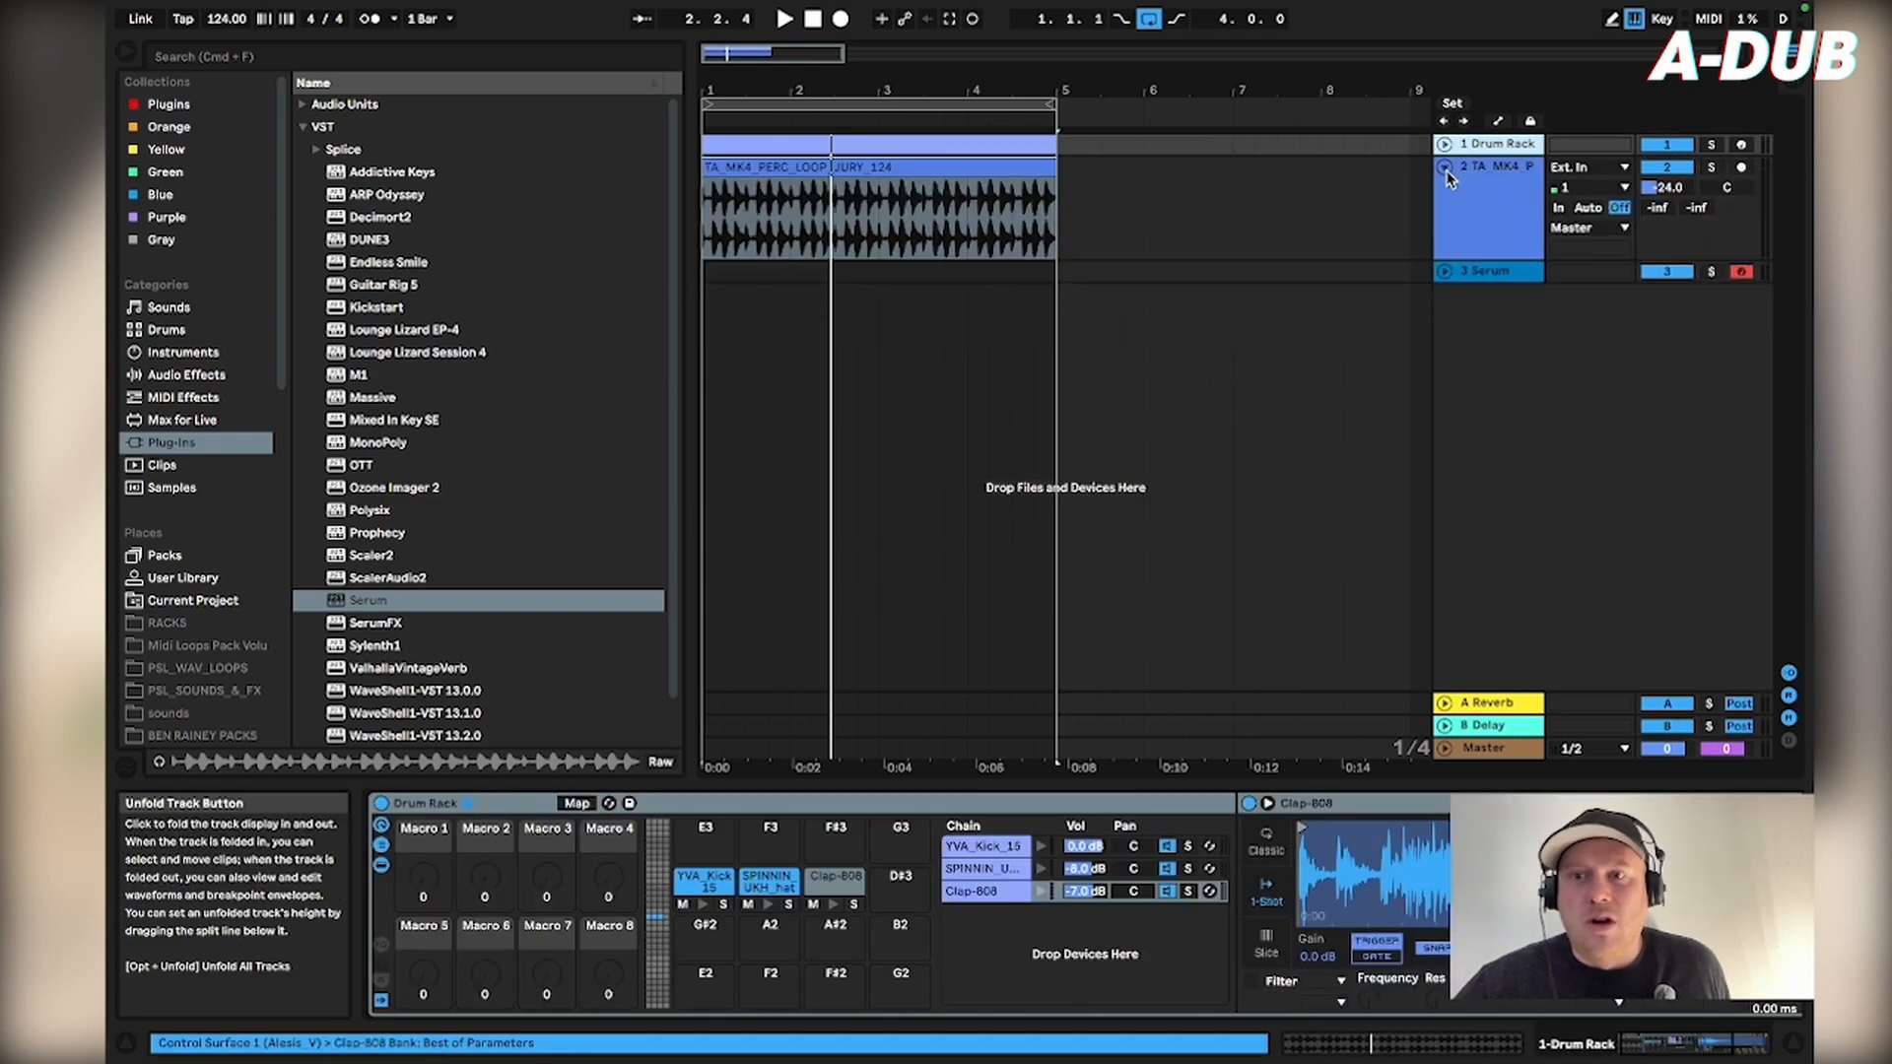
{"action": "left_click", "coordinate": [1445, 168]}
{"action": "left_click", "coordinate": [1481, 191]}
{"action": "left_click", "coordinate": [1445, 189]}
{"action": "left_click_drag", "start_coordinate": [1666, 210], "coordinate": [1668, 213]}
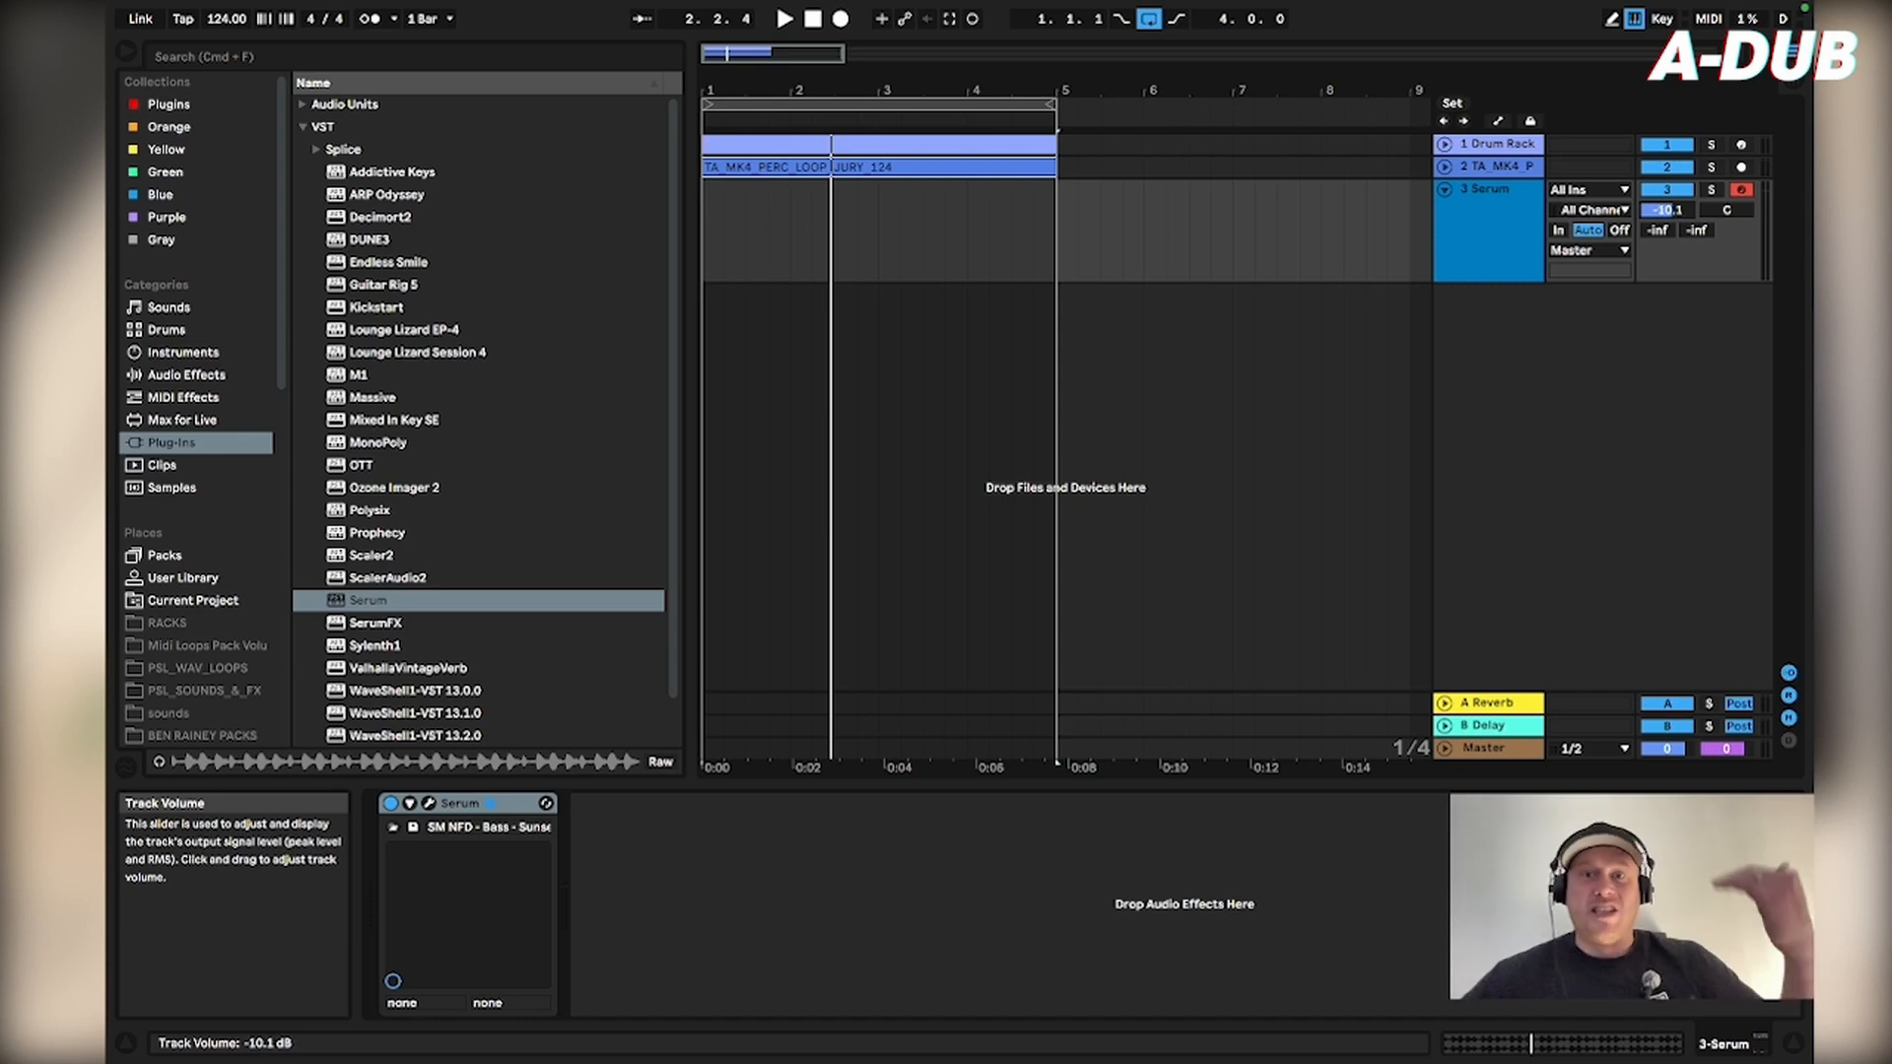
- Lower the Serum track to -18.3 dB during playback and record a bass part from bar 1 to just past bar 3
{"action": "left_click", "coordinate": [1526, 753]}
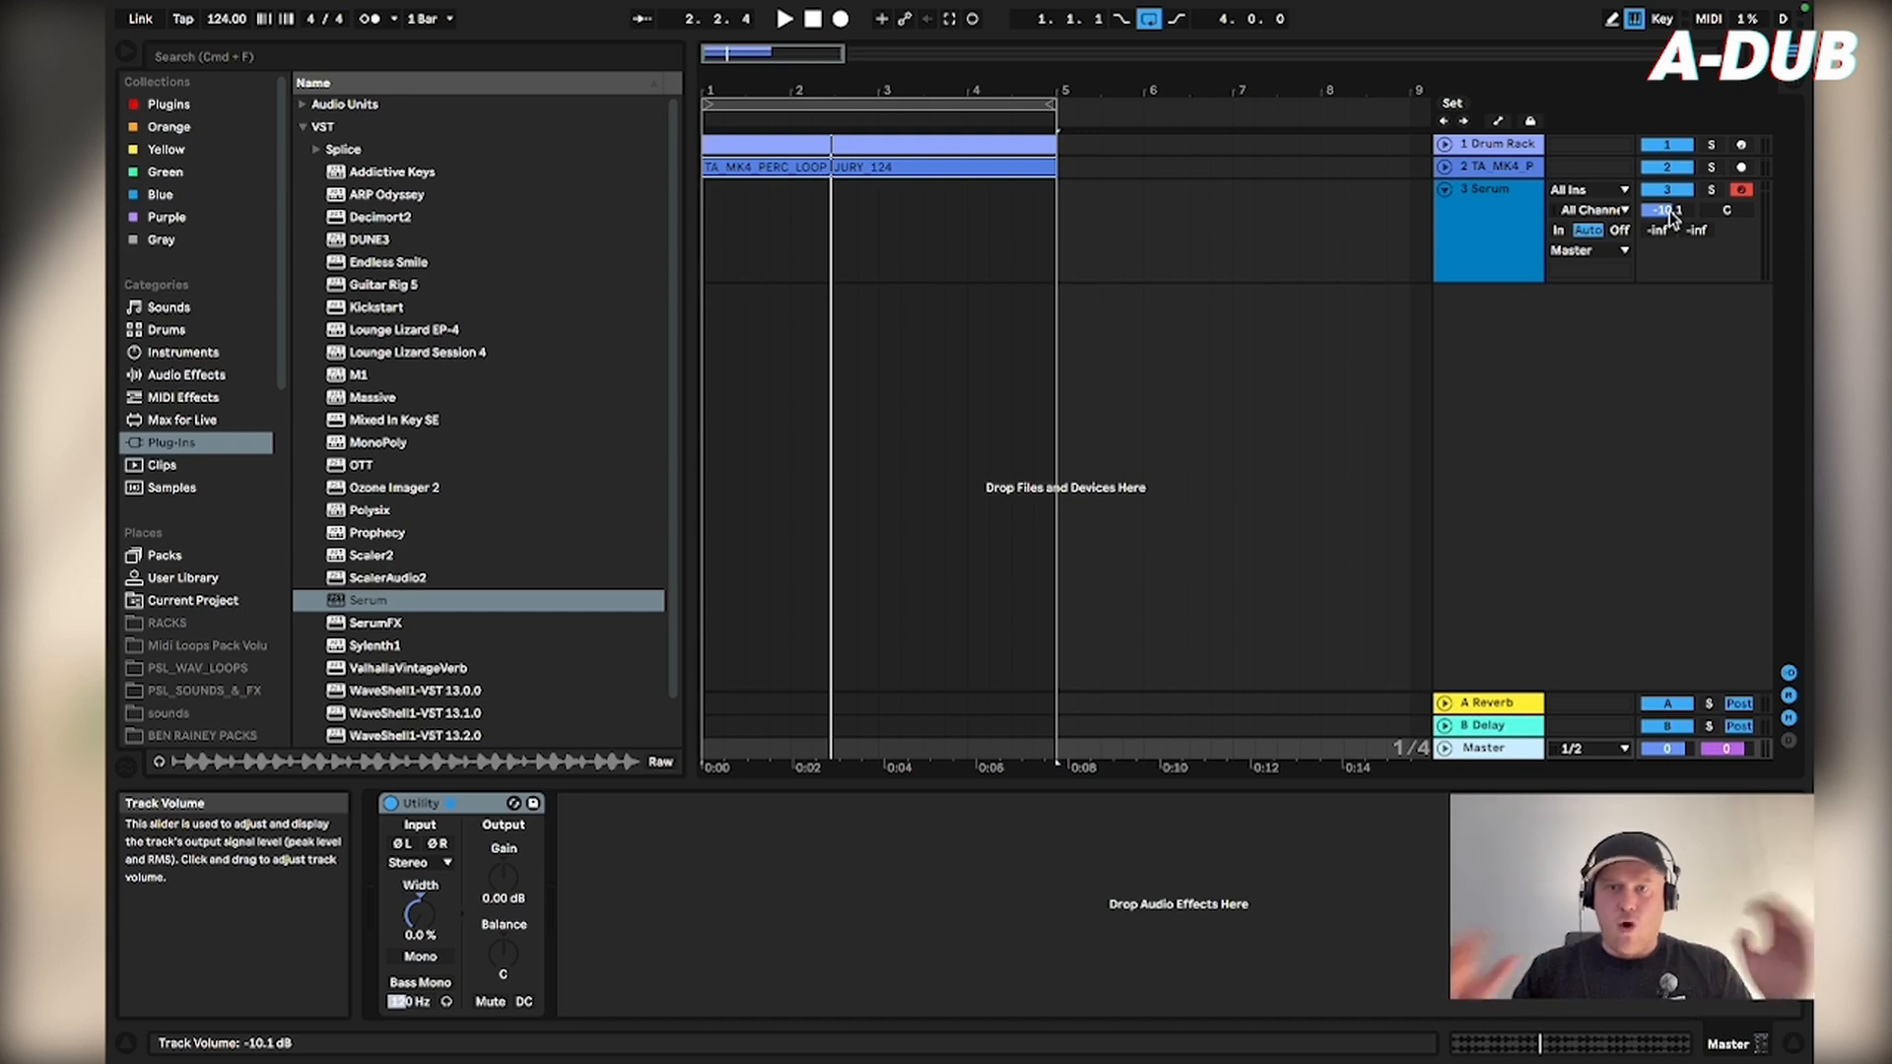
{"action": "key", "text": "space"}
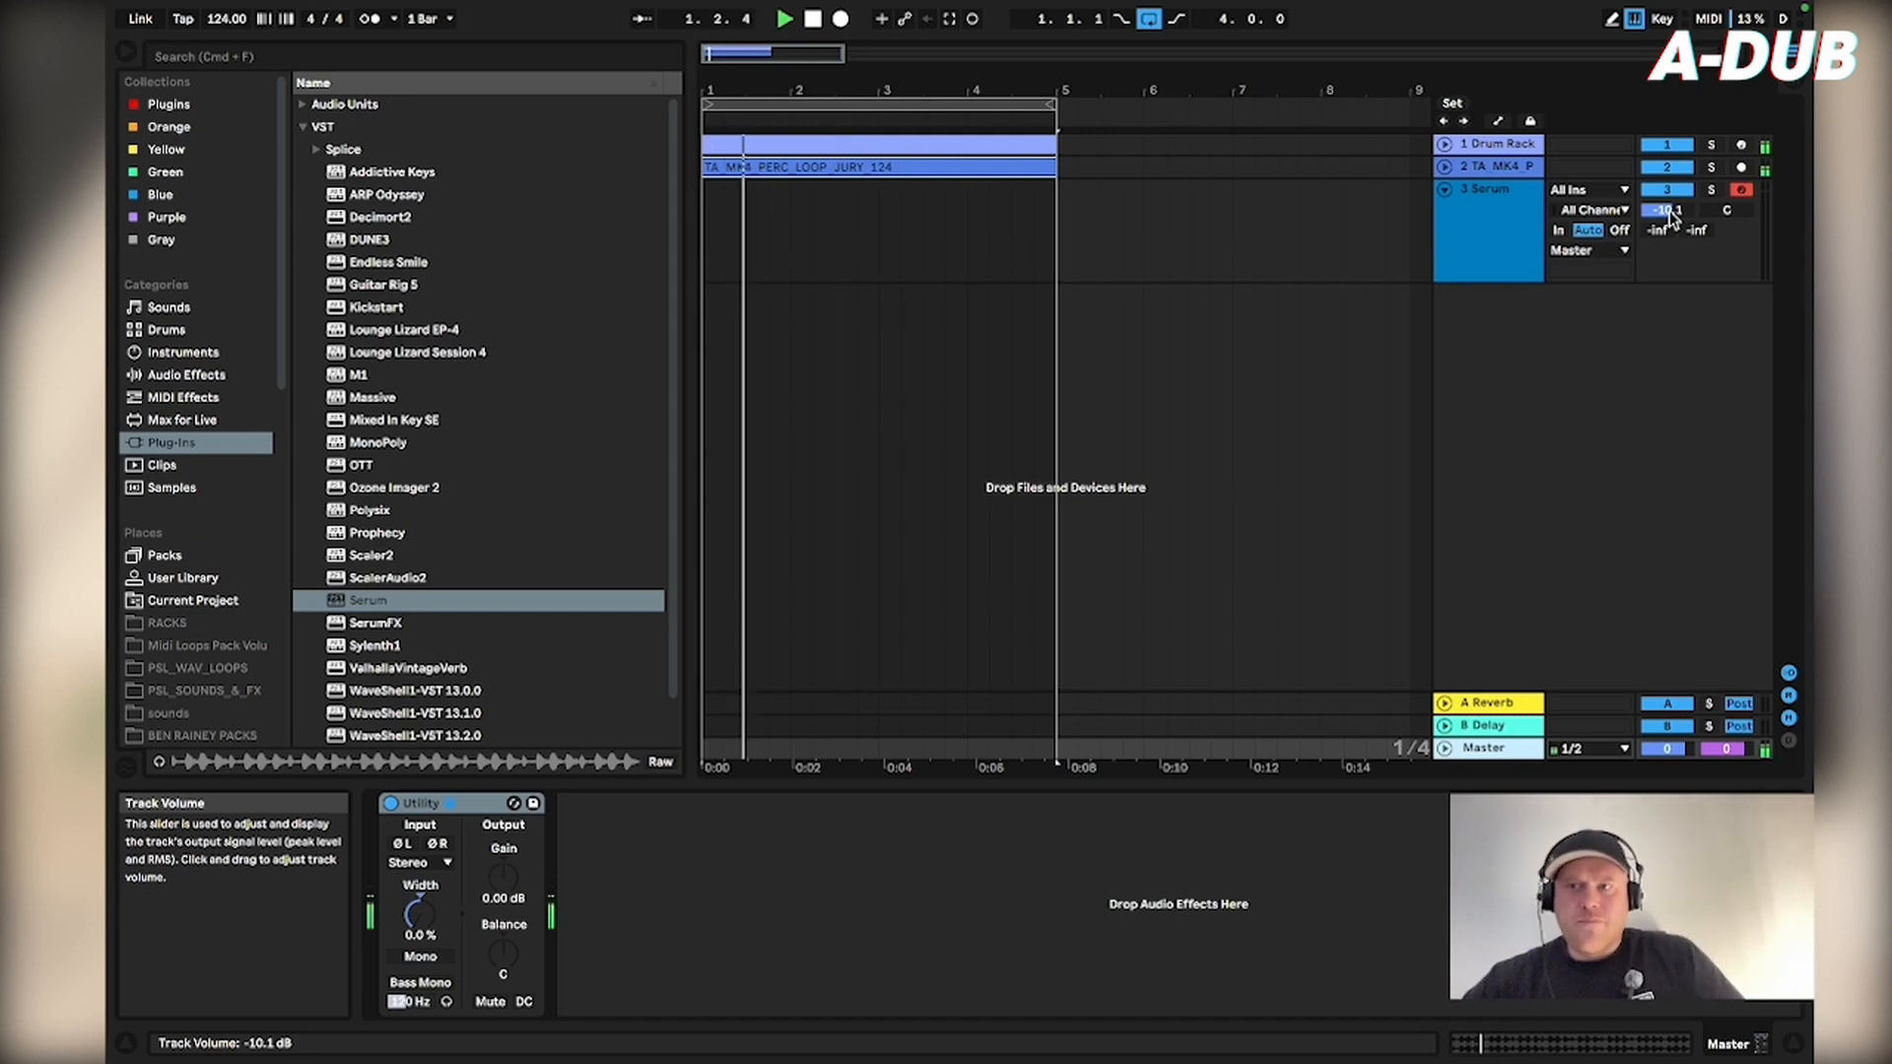
{"action": "left_click_drag", "start_coordinate": [1669, 212], "coordinate": [1668, 253]}
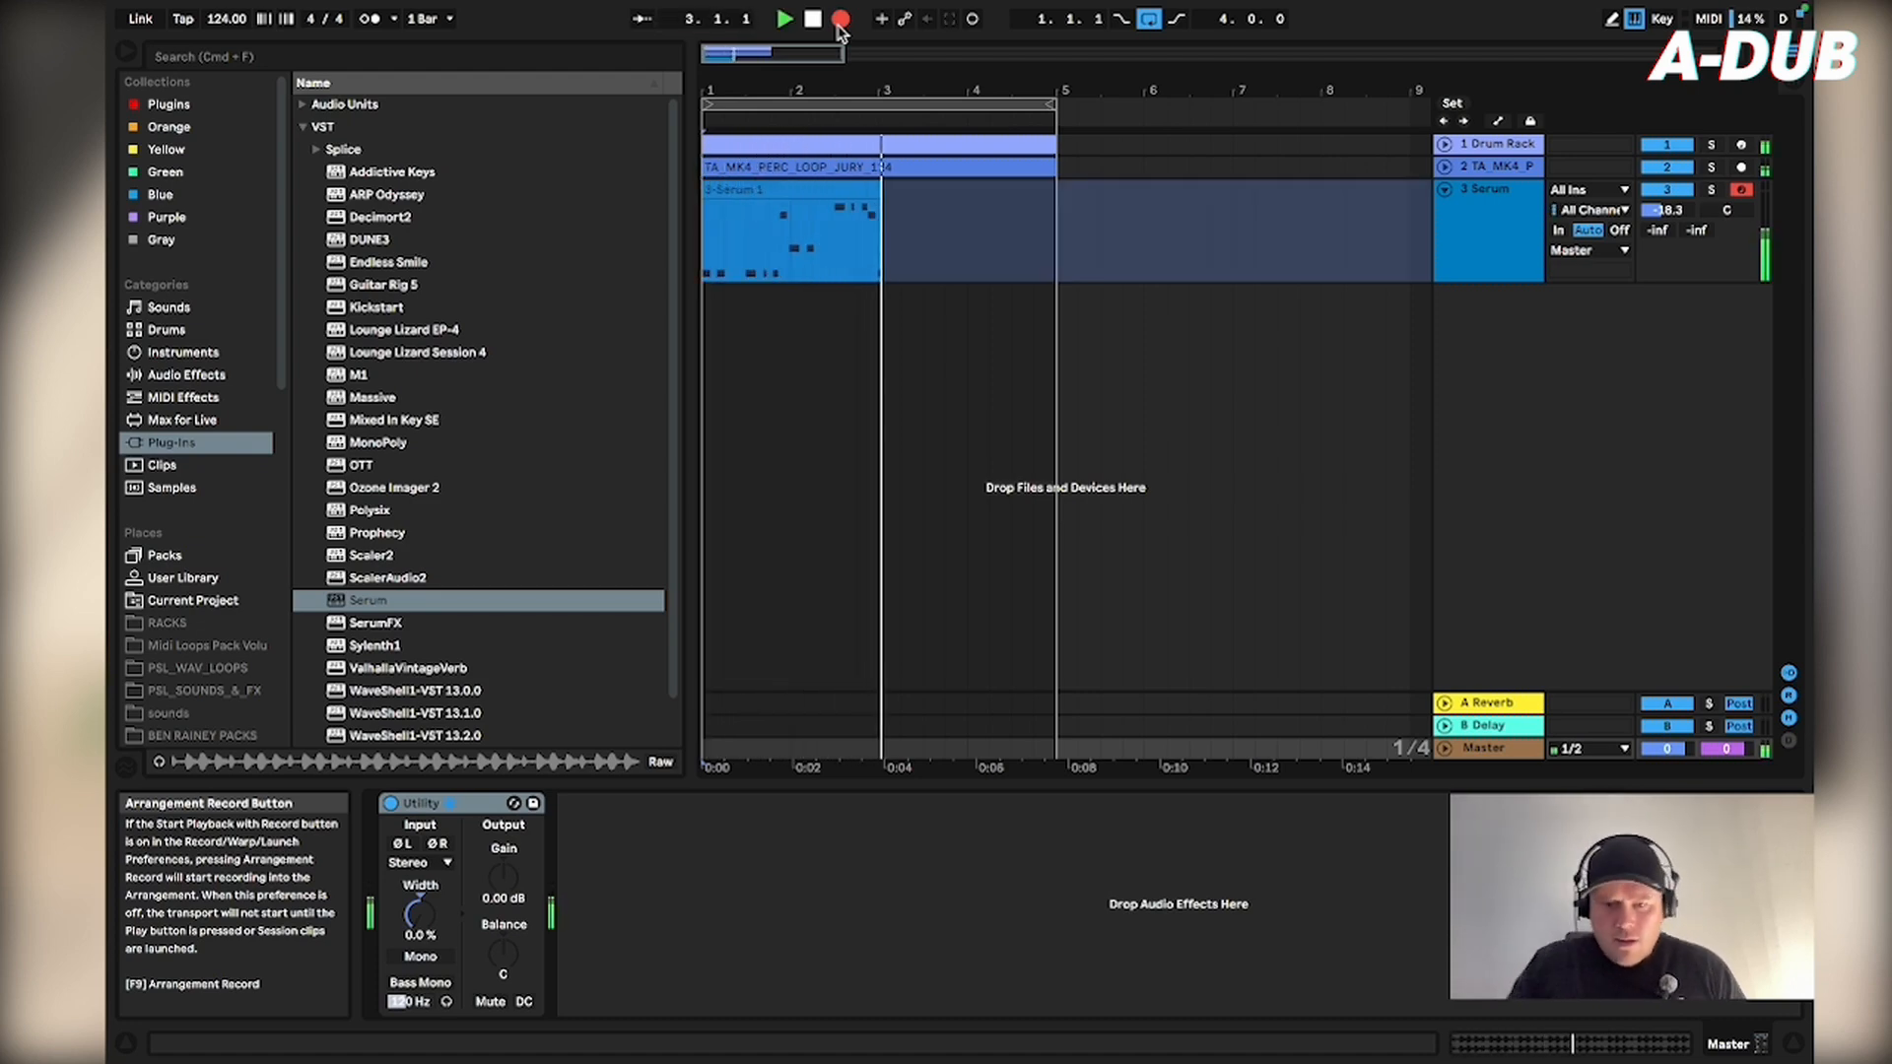
{"action": "key", "text": "space"}
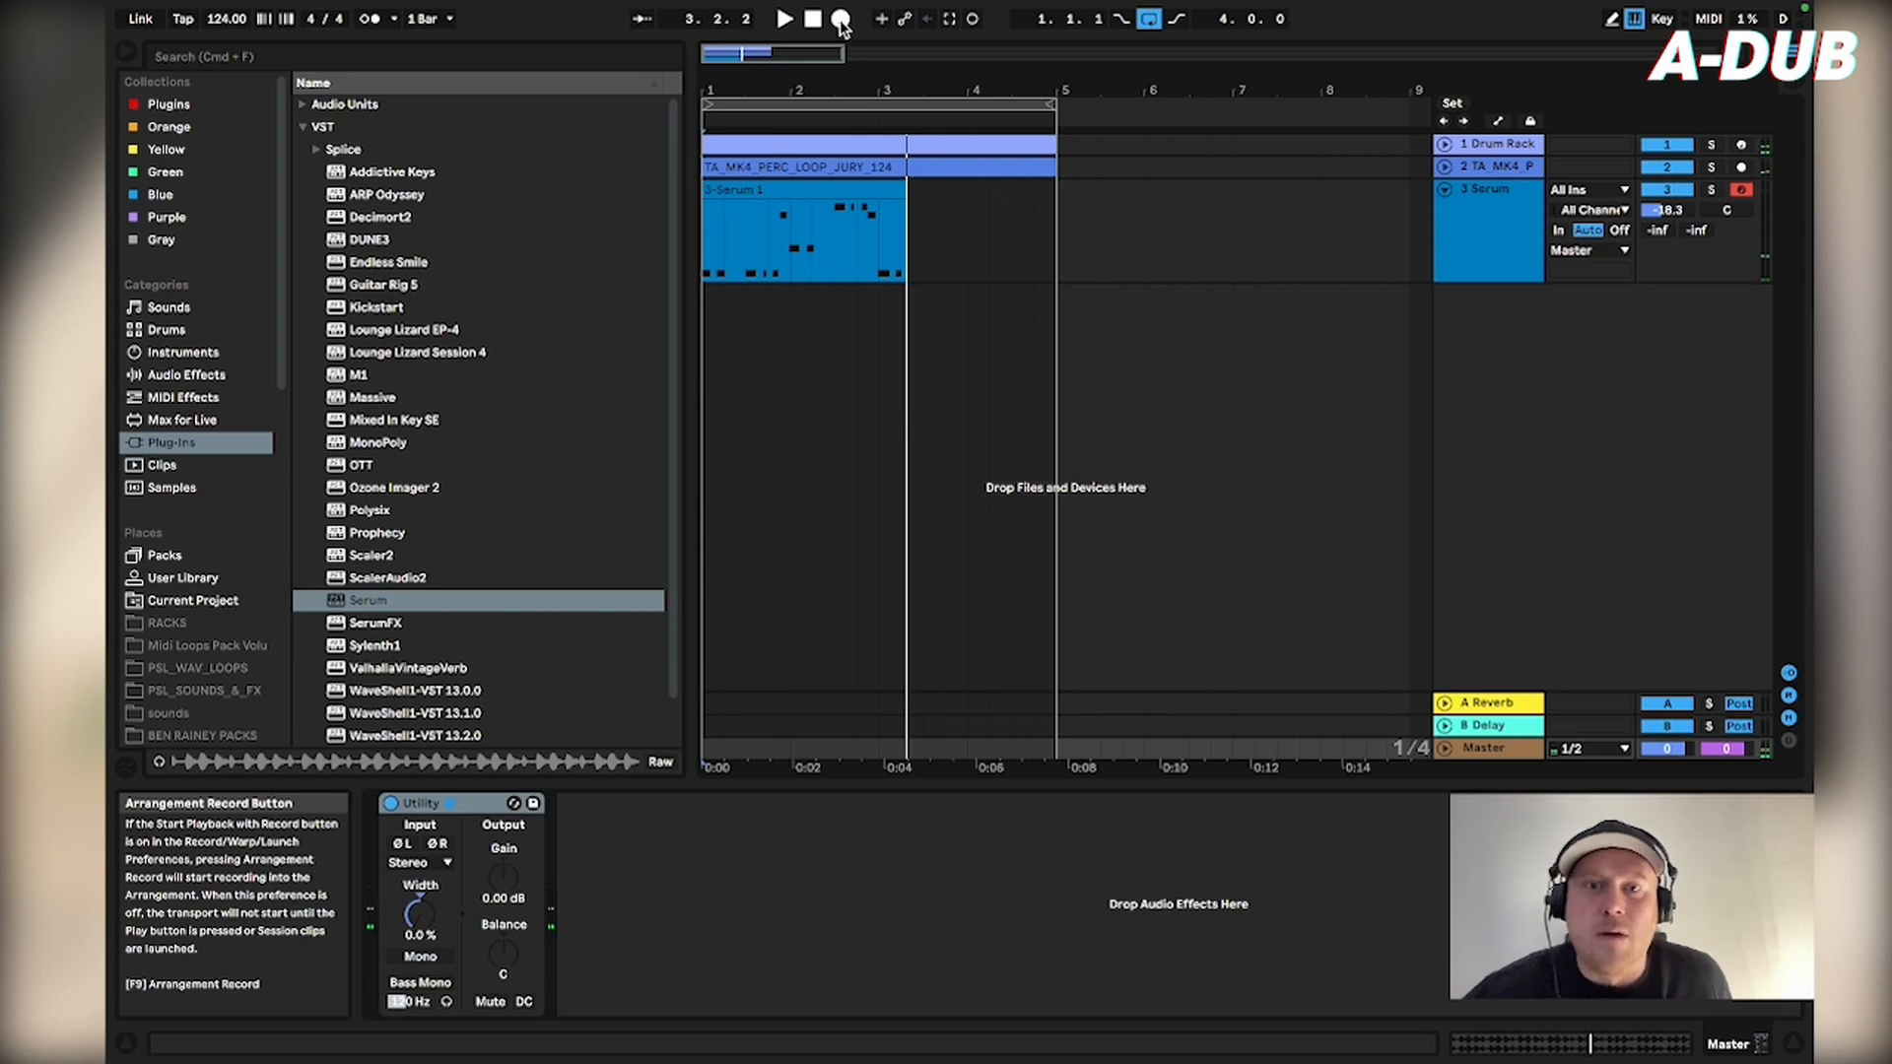
- Split the recorded Serum clip at bar 3 and delete the leftover piece, keeping a two-bar clip
{"action": "left_click_drag", "start_coordinate": [874, 248], "coordinate": [630, 231]}
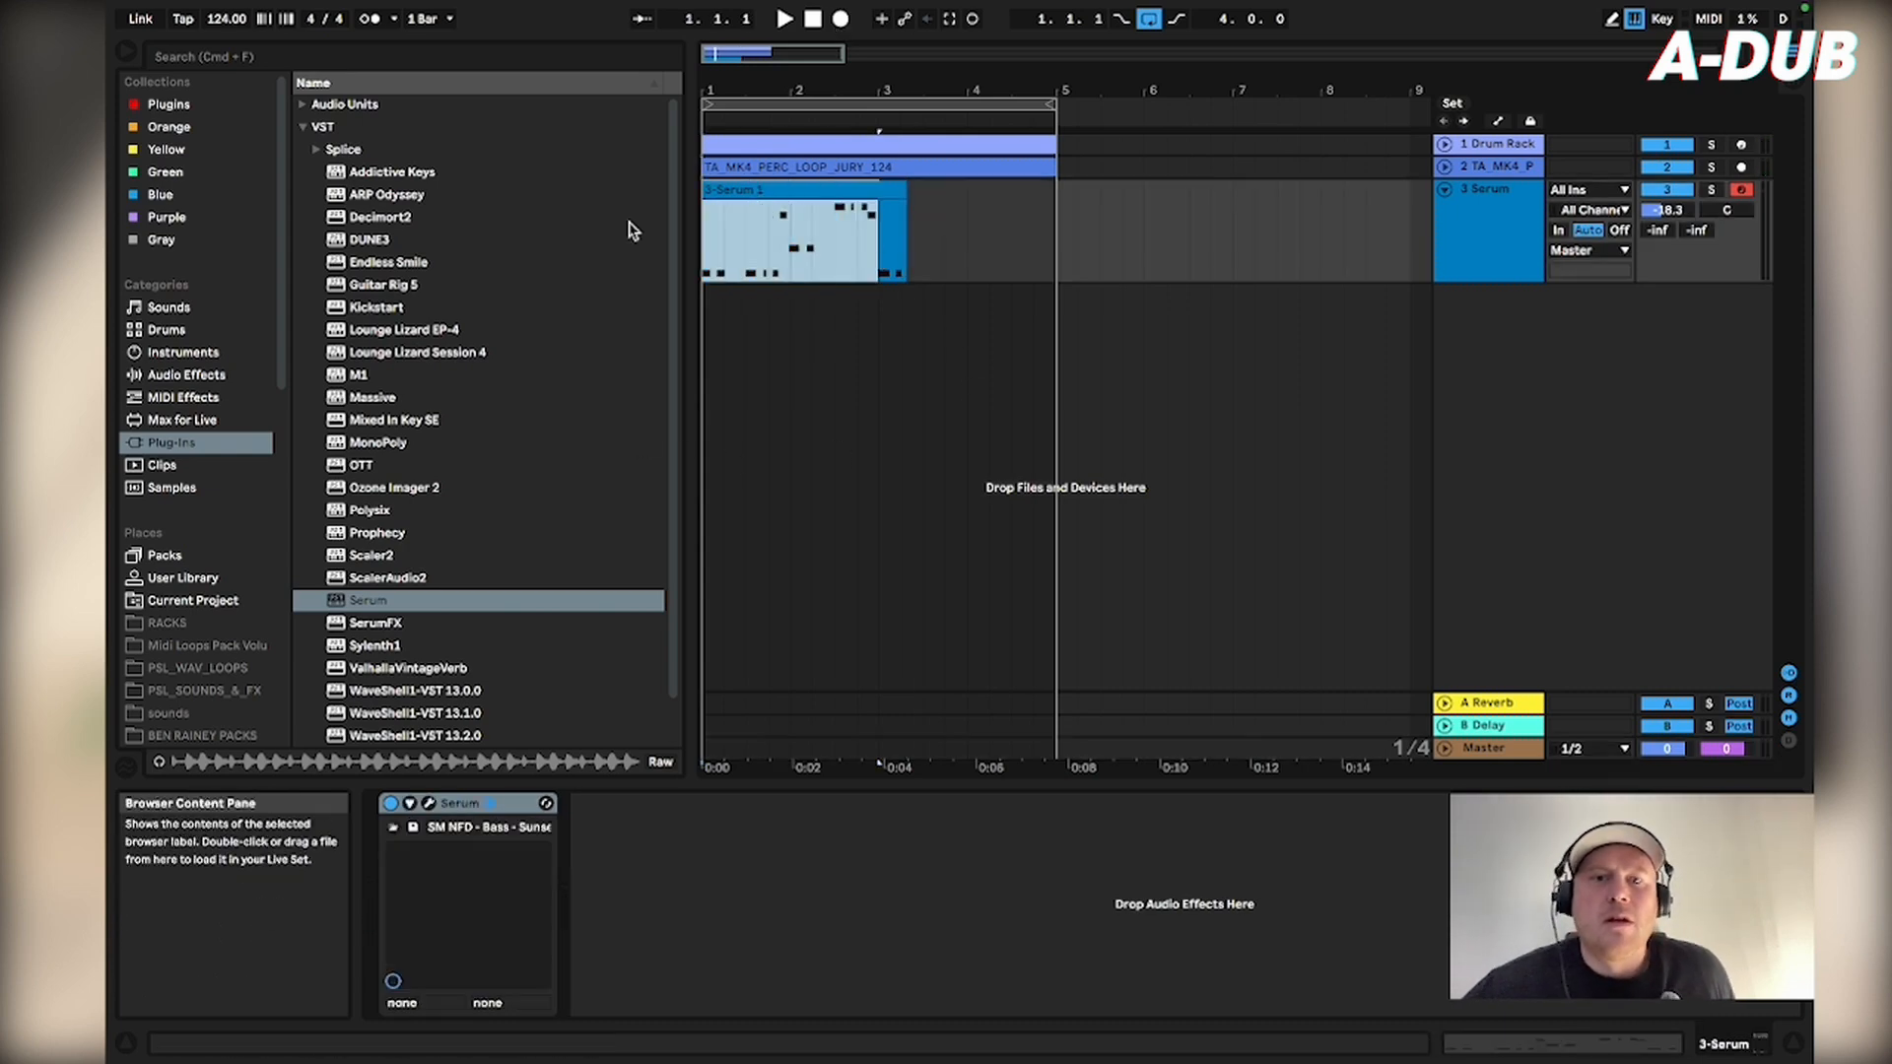
{"action": "key", "text": "super+e"}
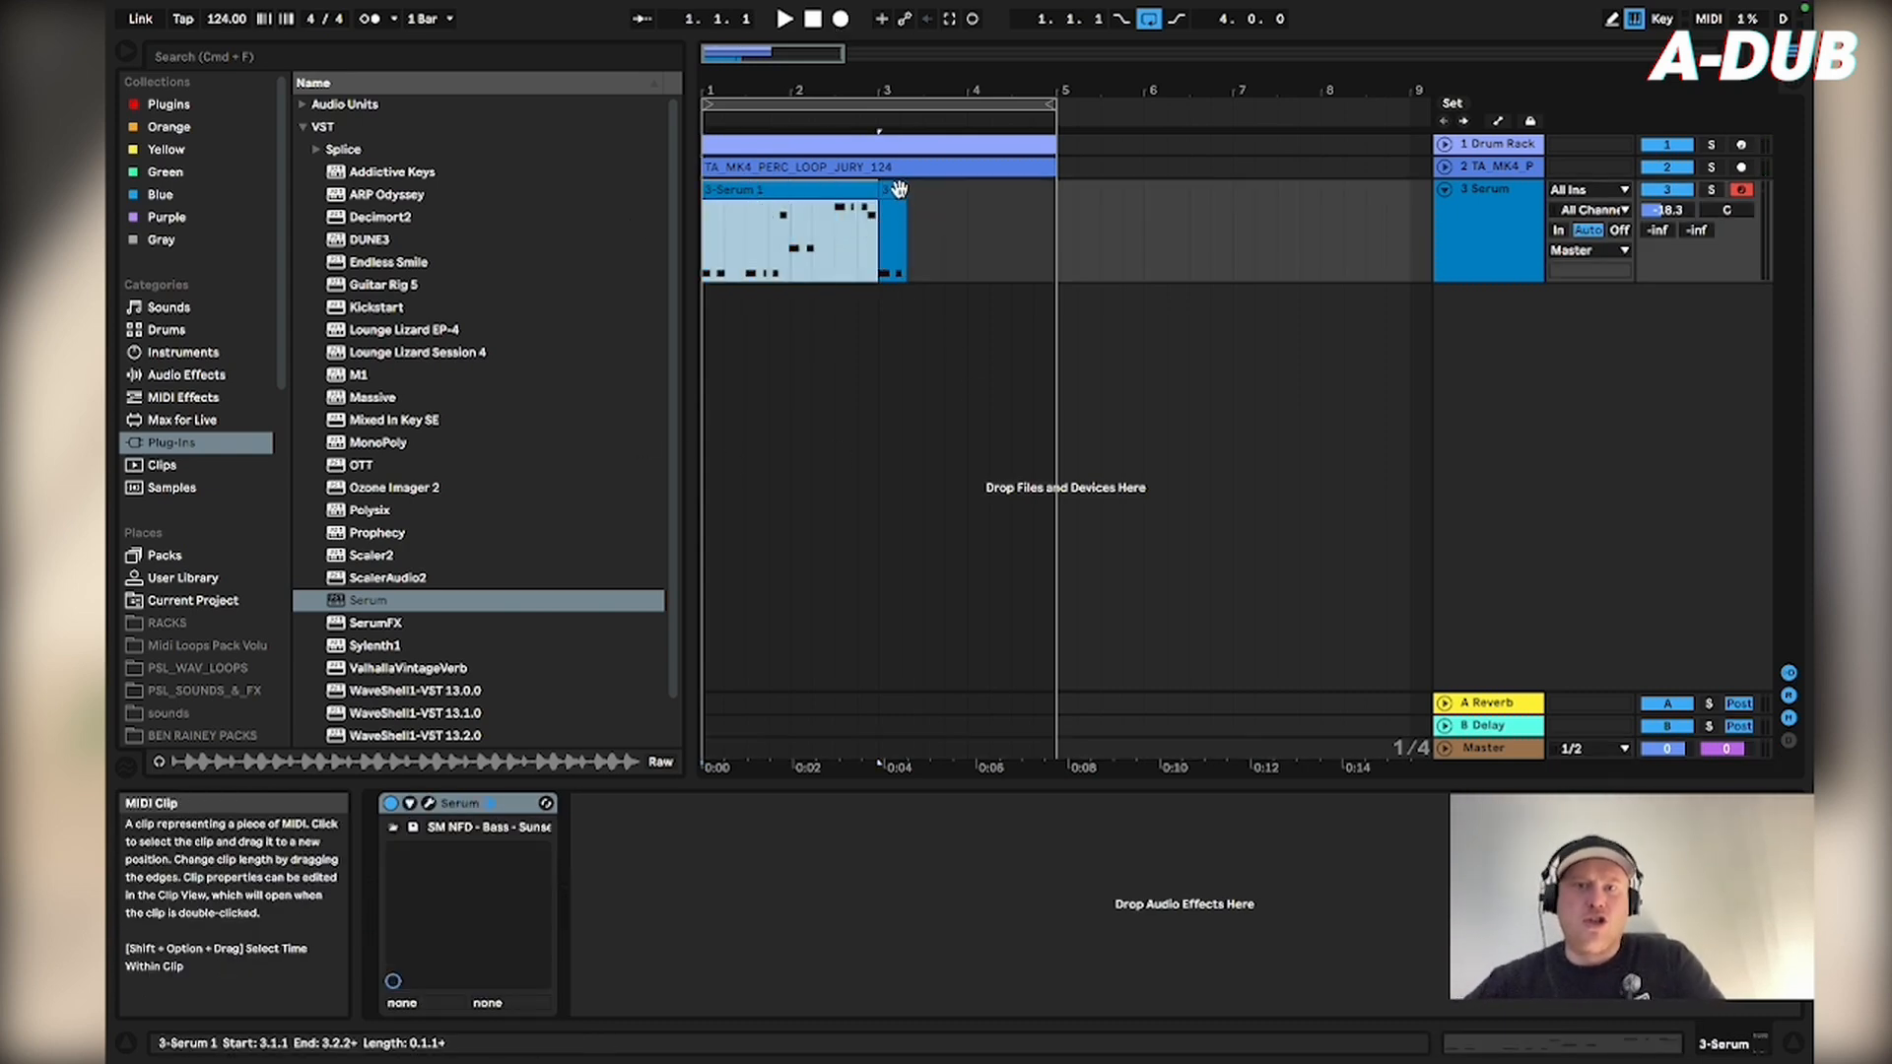
{"action": "left_click", "coordinate": [899, 191]}
{"action": "key", "text": "Delete"}
{"action": "left_click", "coordinate": [871, 195]}
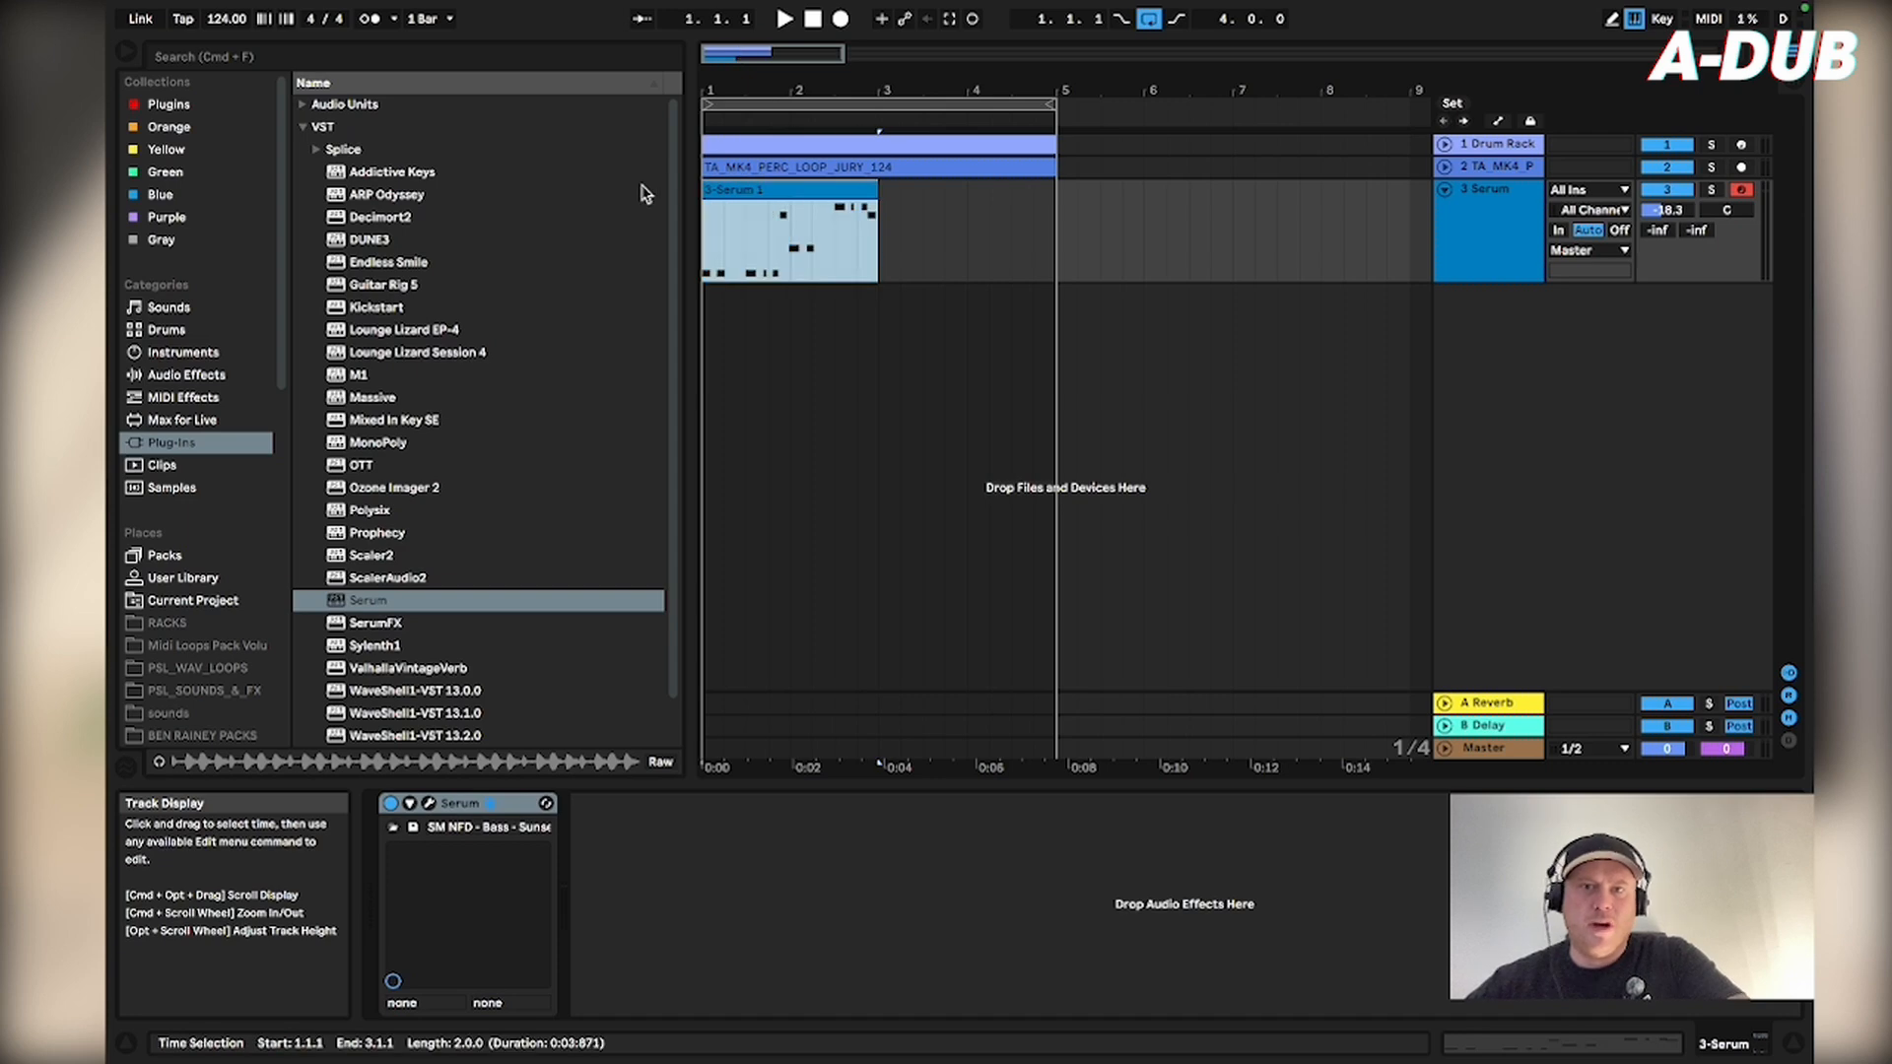
- Quantize the start of all notes in the Serum clip to 1/16 at 100% and return playback to the arrangement
{"action": "left_click", "coordinate": [1546, 1049]}
{"action": "left_click", "coordinate": [1315, 948]}
{"action": "scroll", "coordinate": [1316, 948], "scroll_direction": "up", "scroll_amount": 1}
{"action": "key", "text": "super+a"}
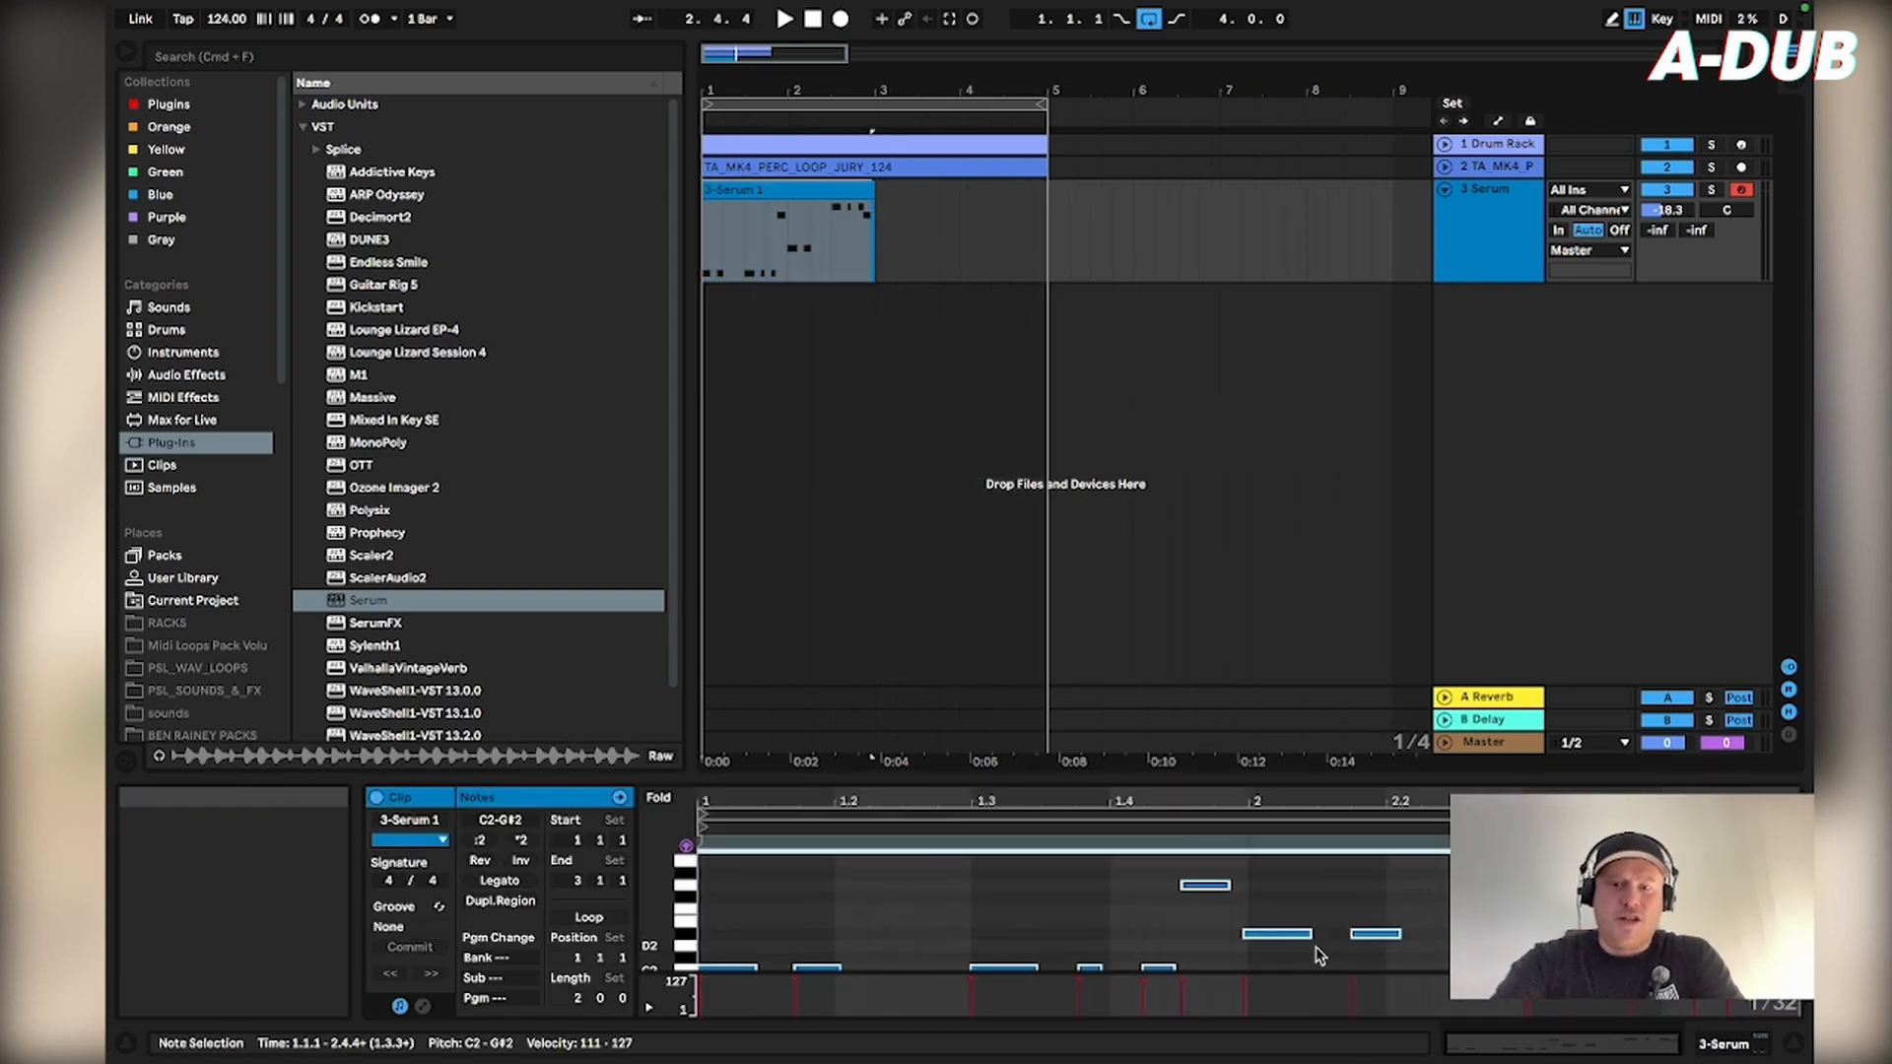
{"action": "key", "text": "super+shift+u"}
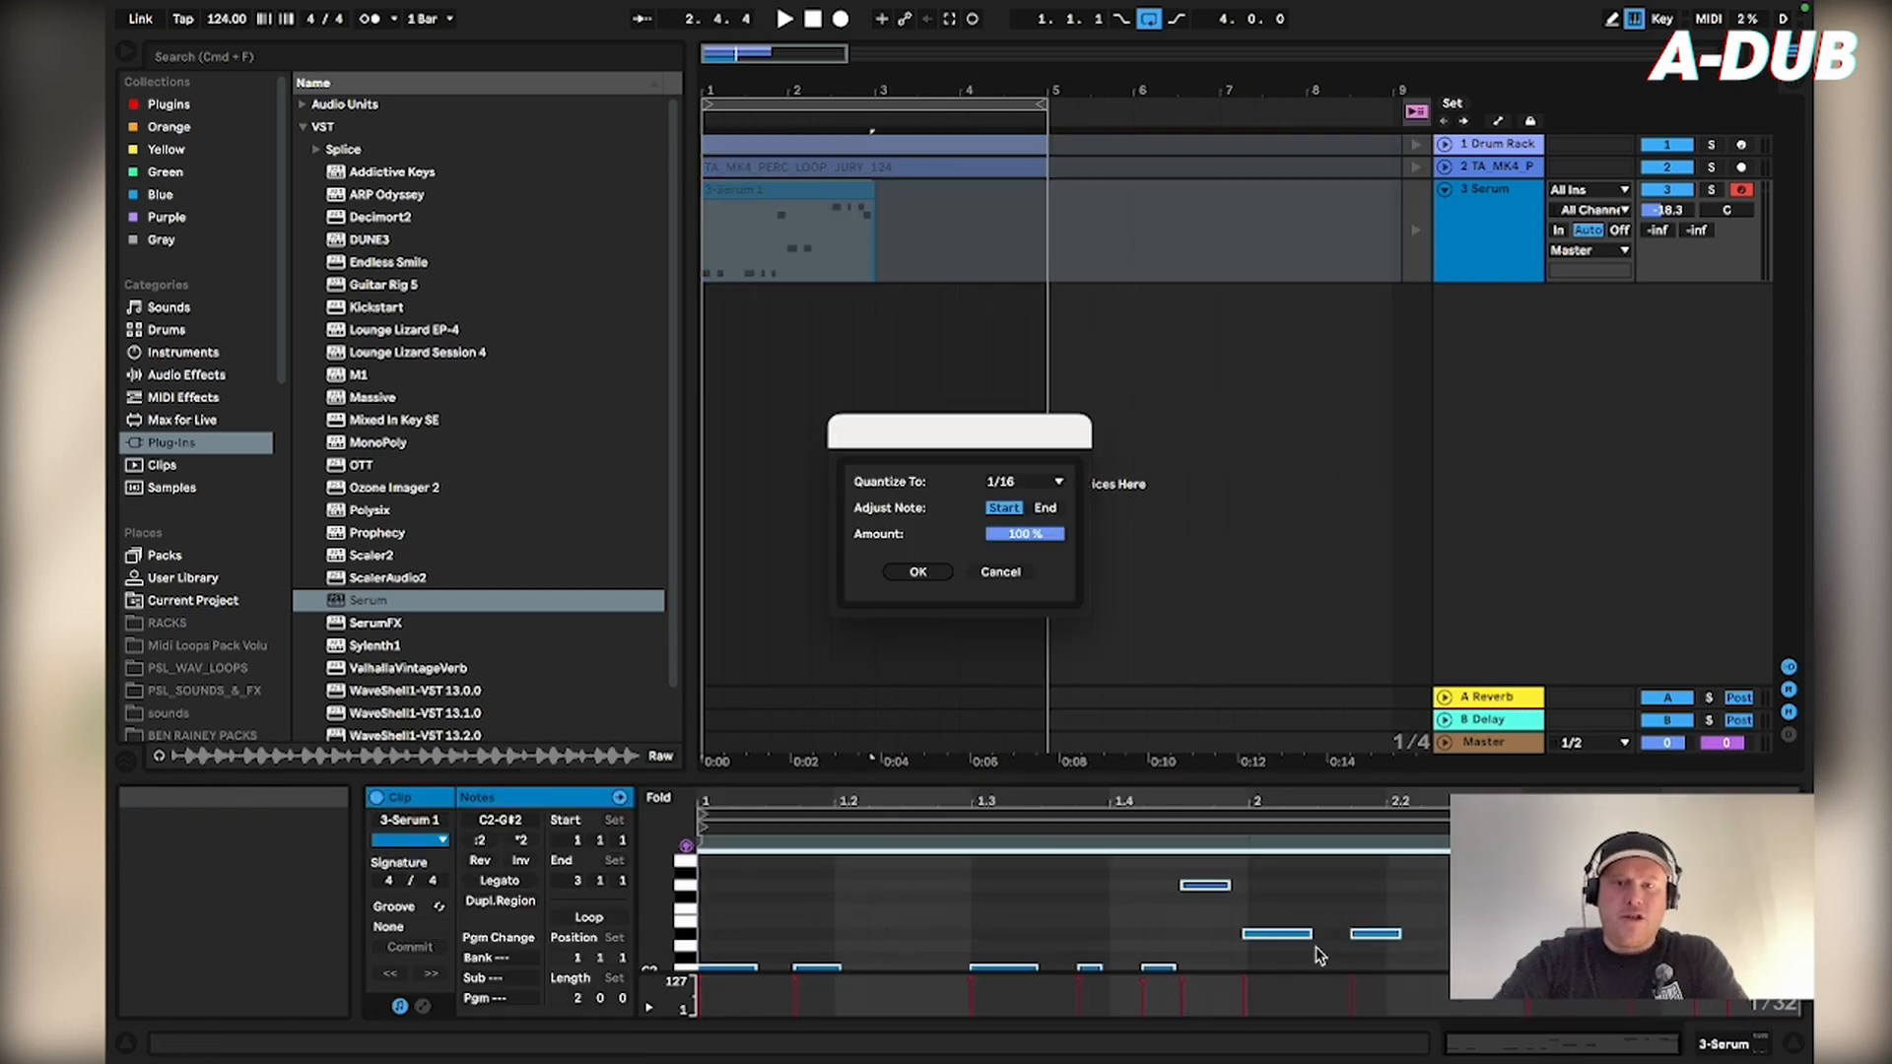
{"action": "left_click", "coordinate": [918, 573]}
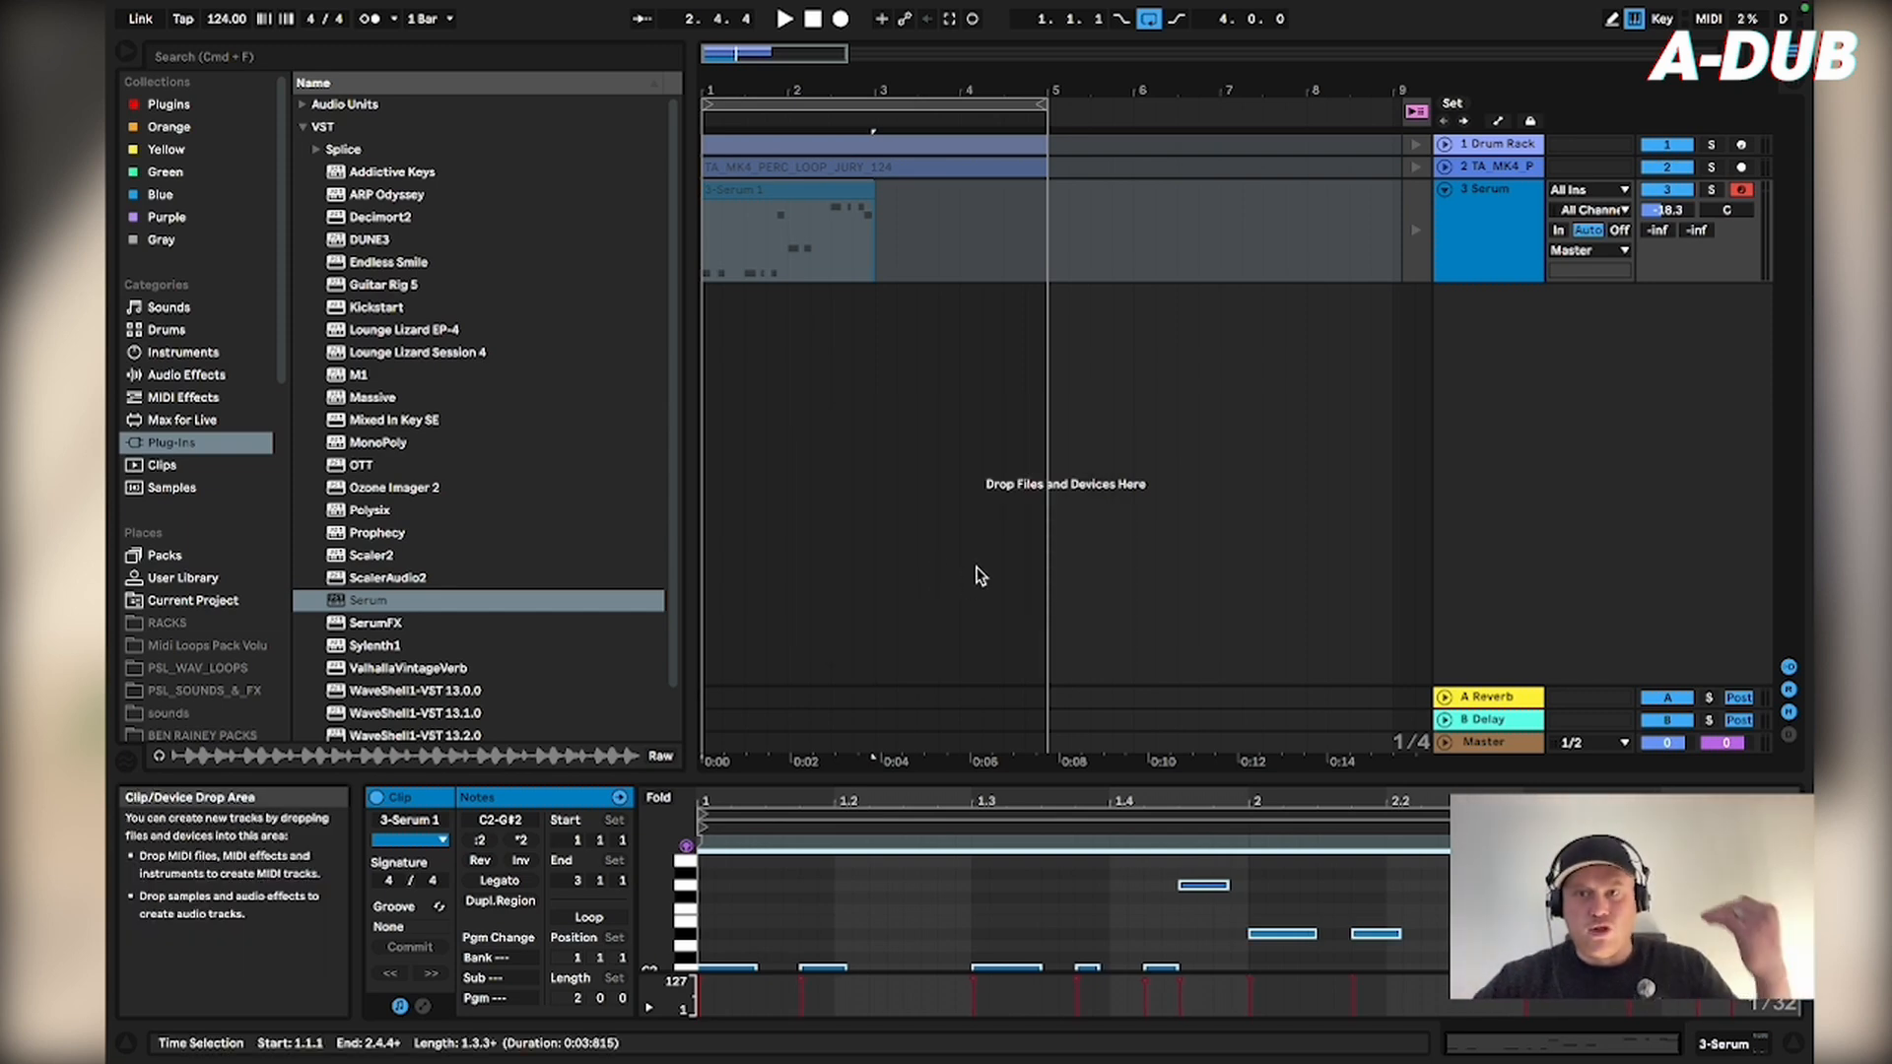
{"action": "left_click", "coordinate": [1417, 111]}
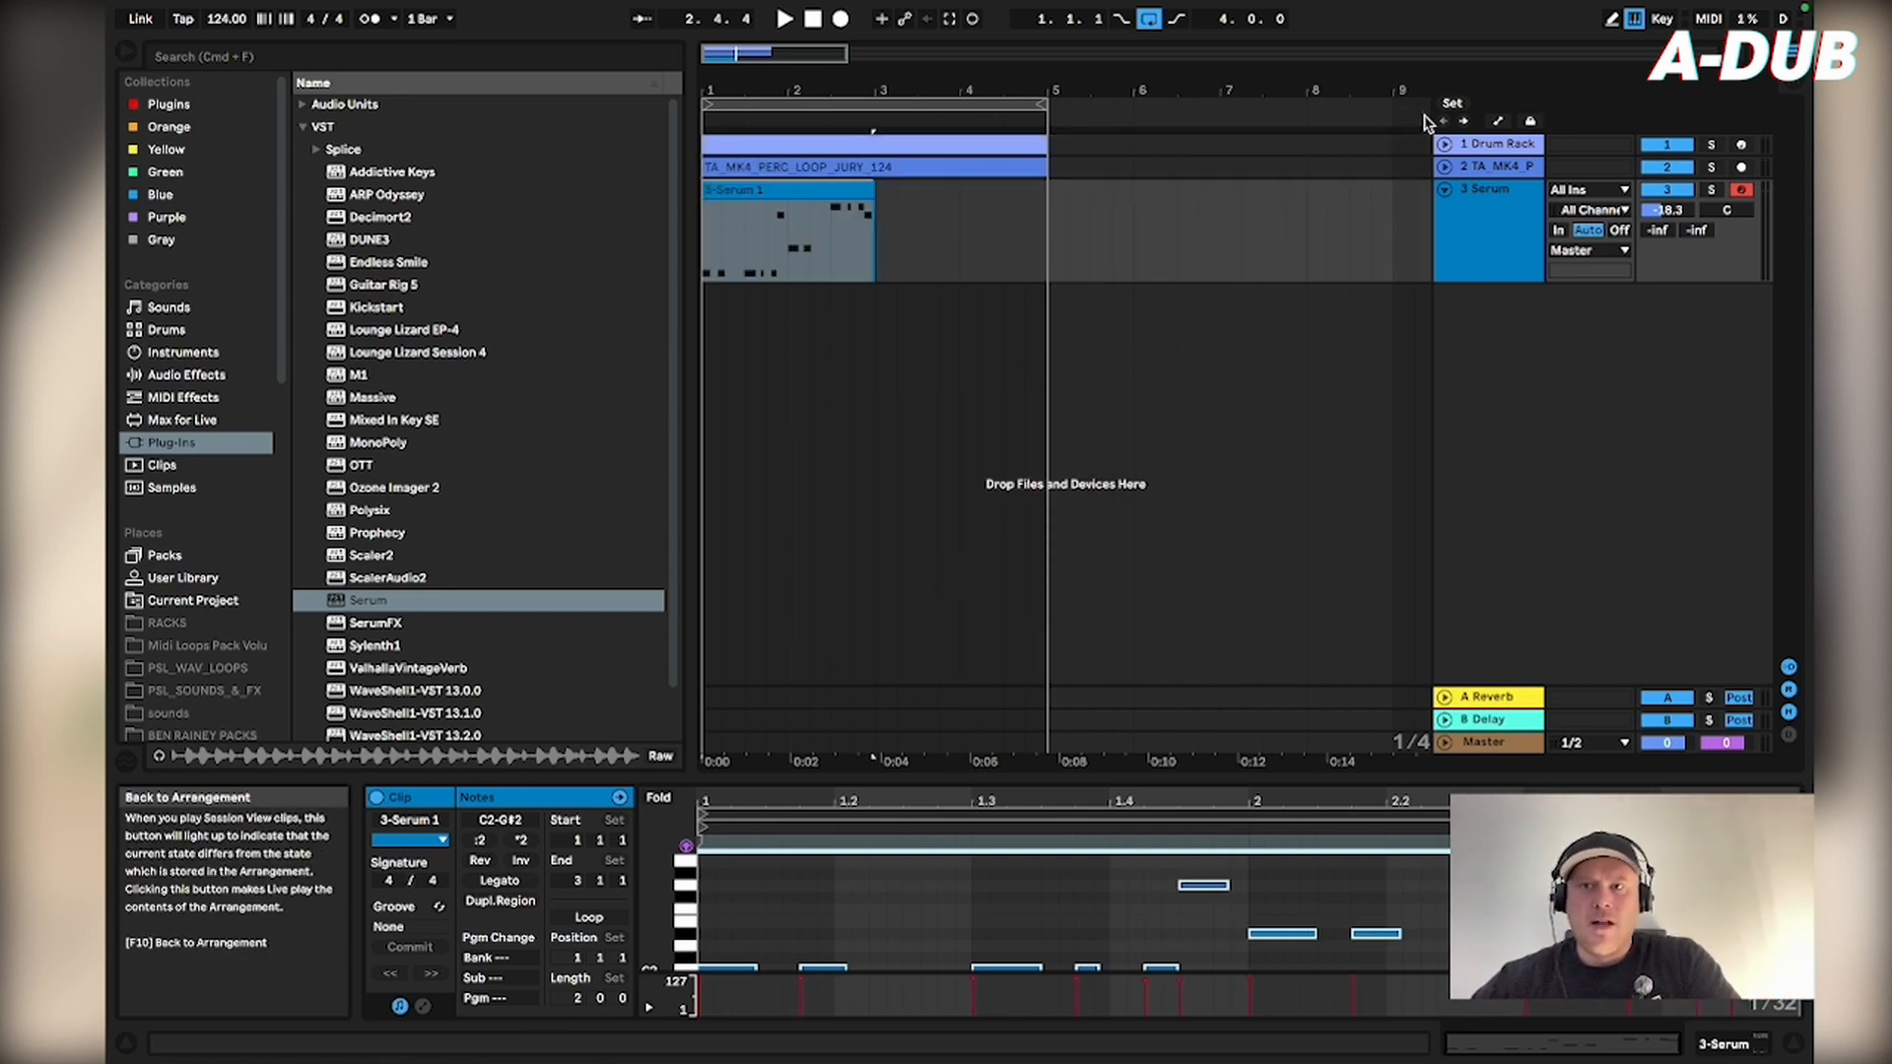
- Duplicate the two-bar Serum clip across bars 3 and 4 while playing the groove
{"action": "left_click", "coordinate": [808, 192]}
{"action": "key", "text": "space"}
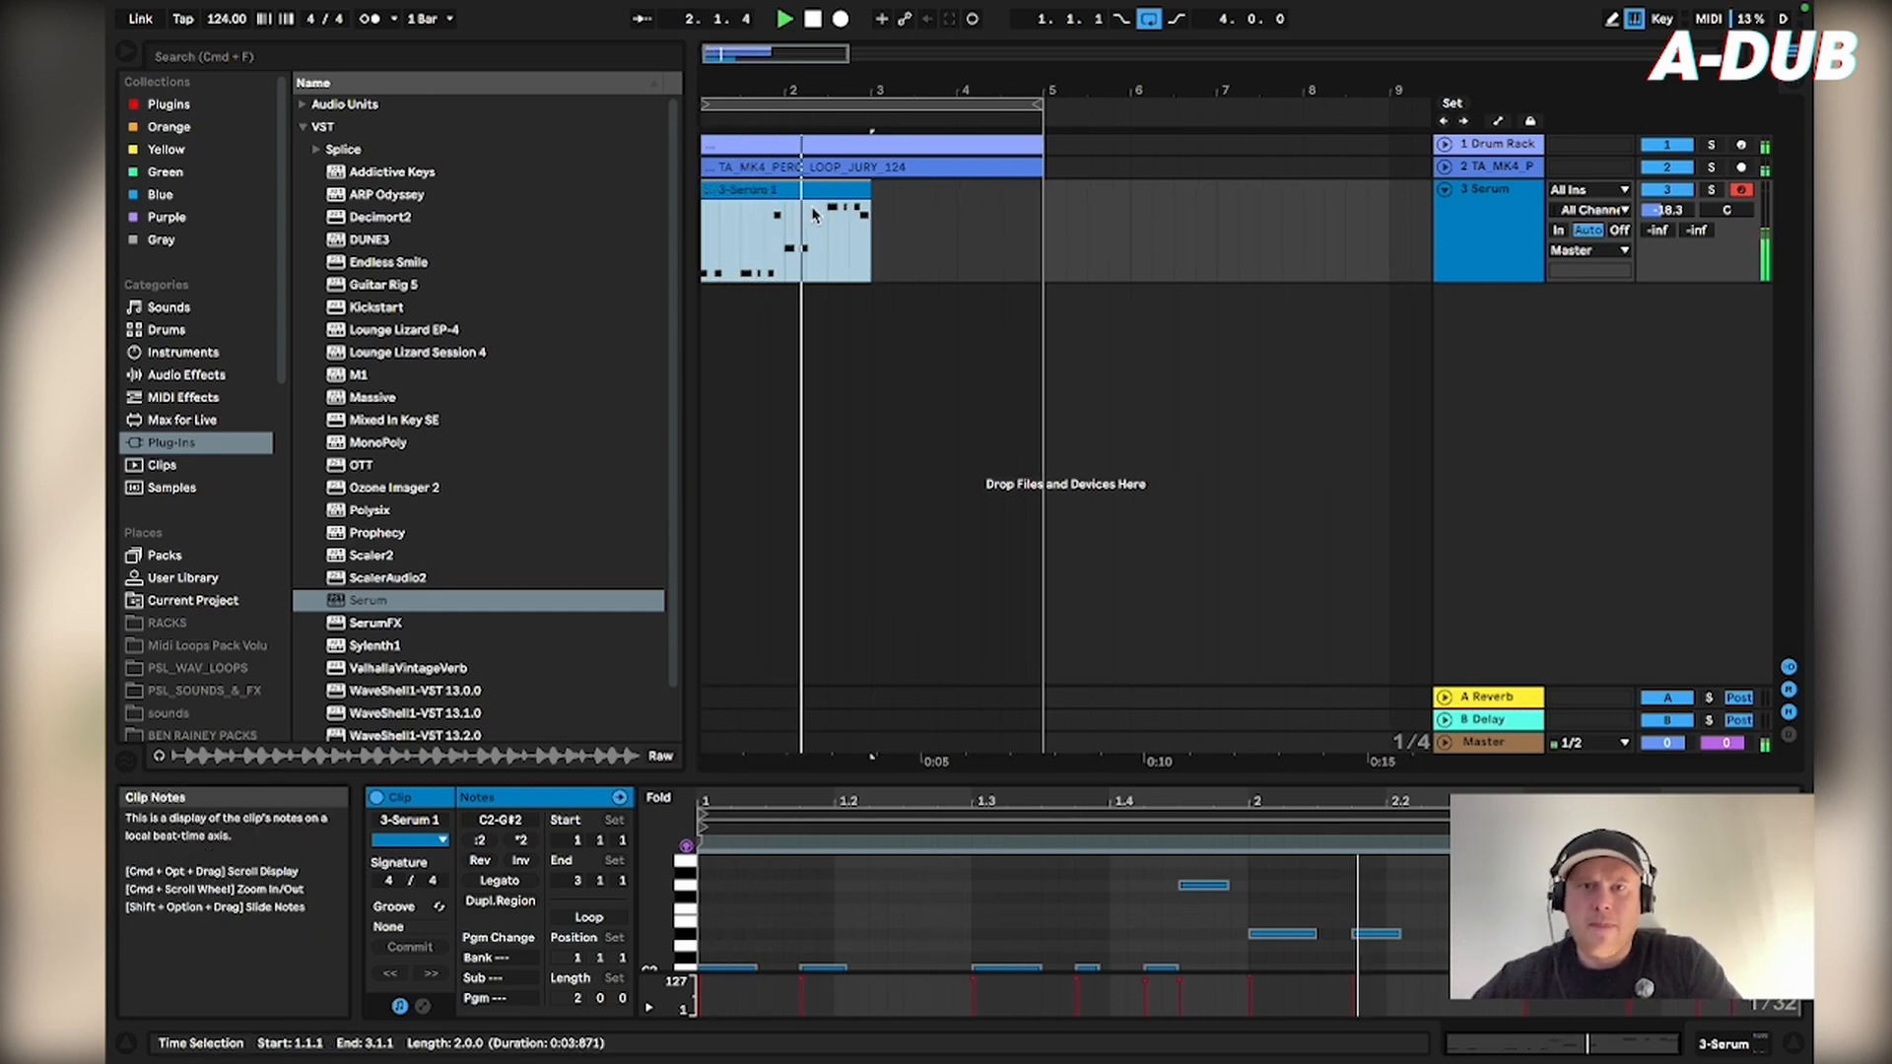
{"action": "key", "text": "super+d"}
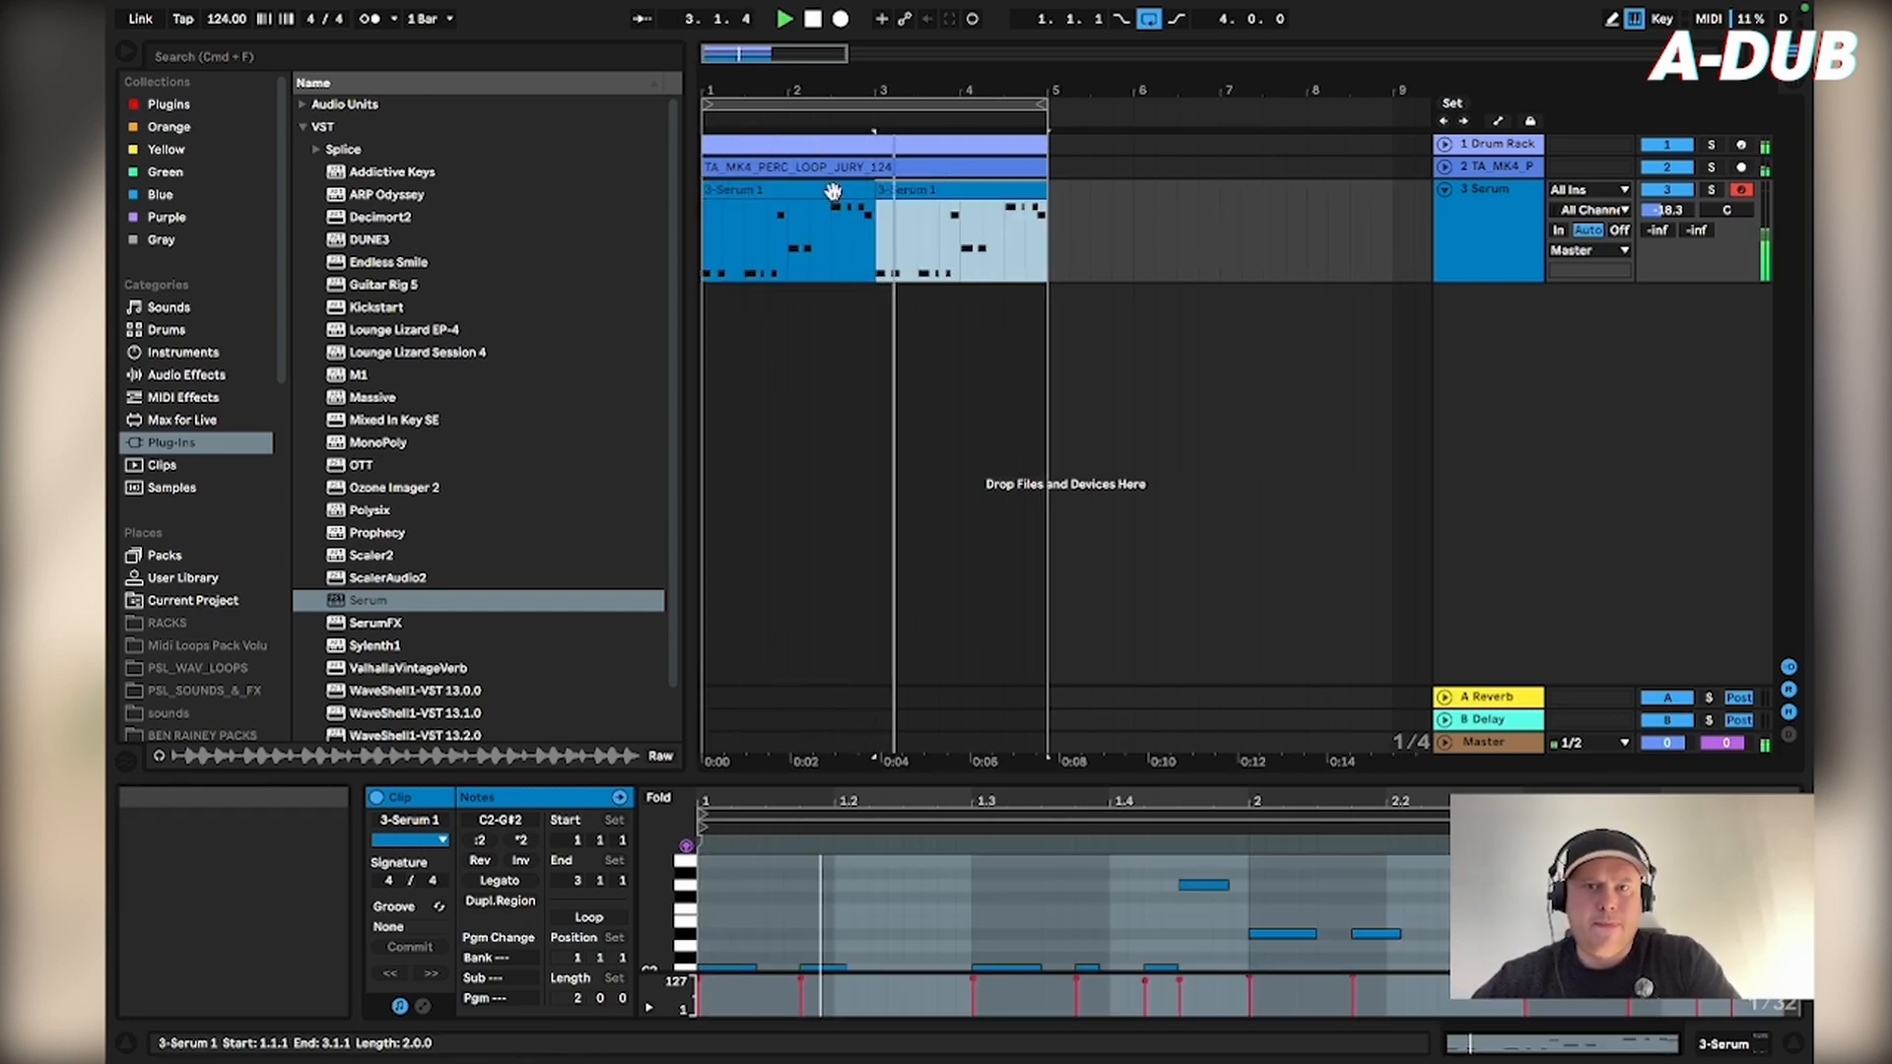
{"action": "key", "text": "space"}
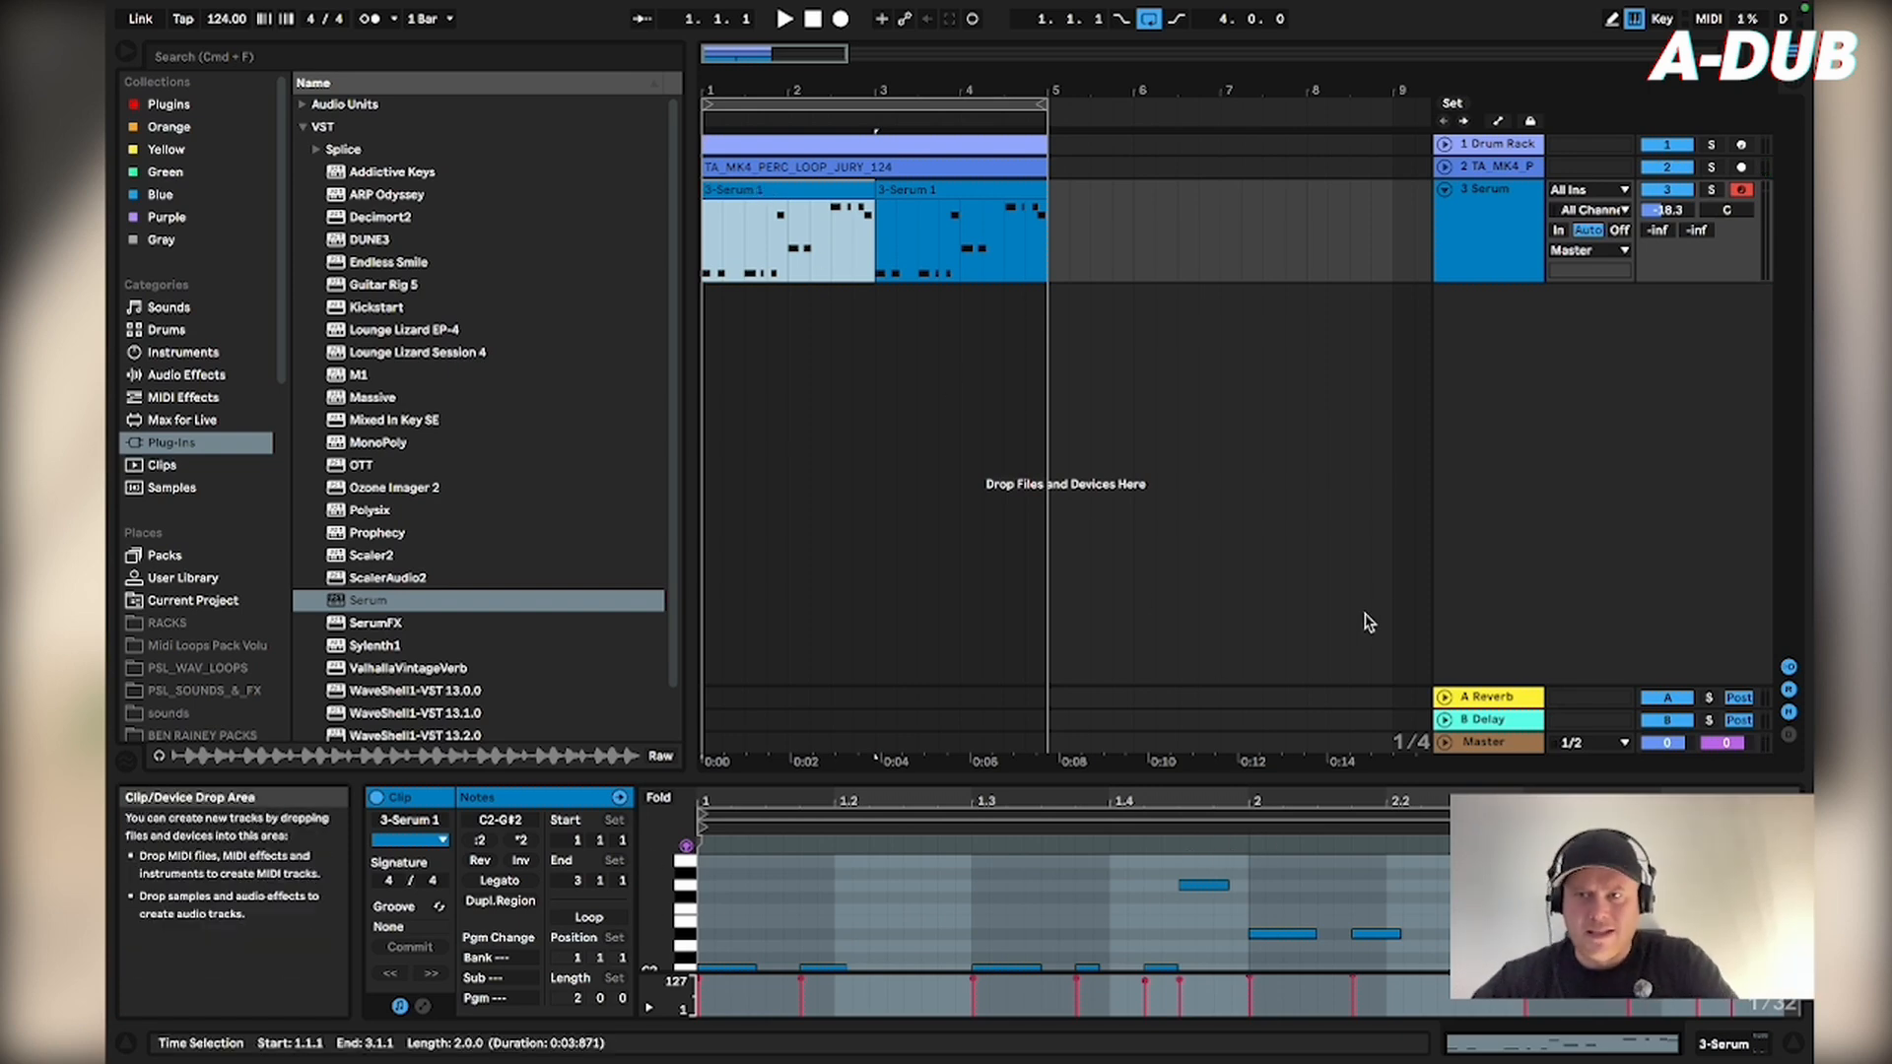
- Lengthen the short C2 note just before beat 1.4 and the second D#2 note in bar 2 of the first Serum clip
{"action": "key", "text": "space"}
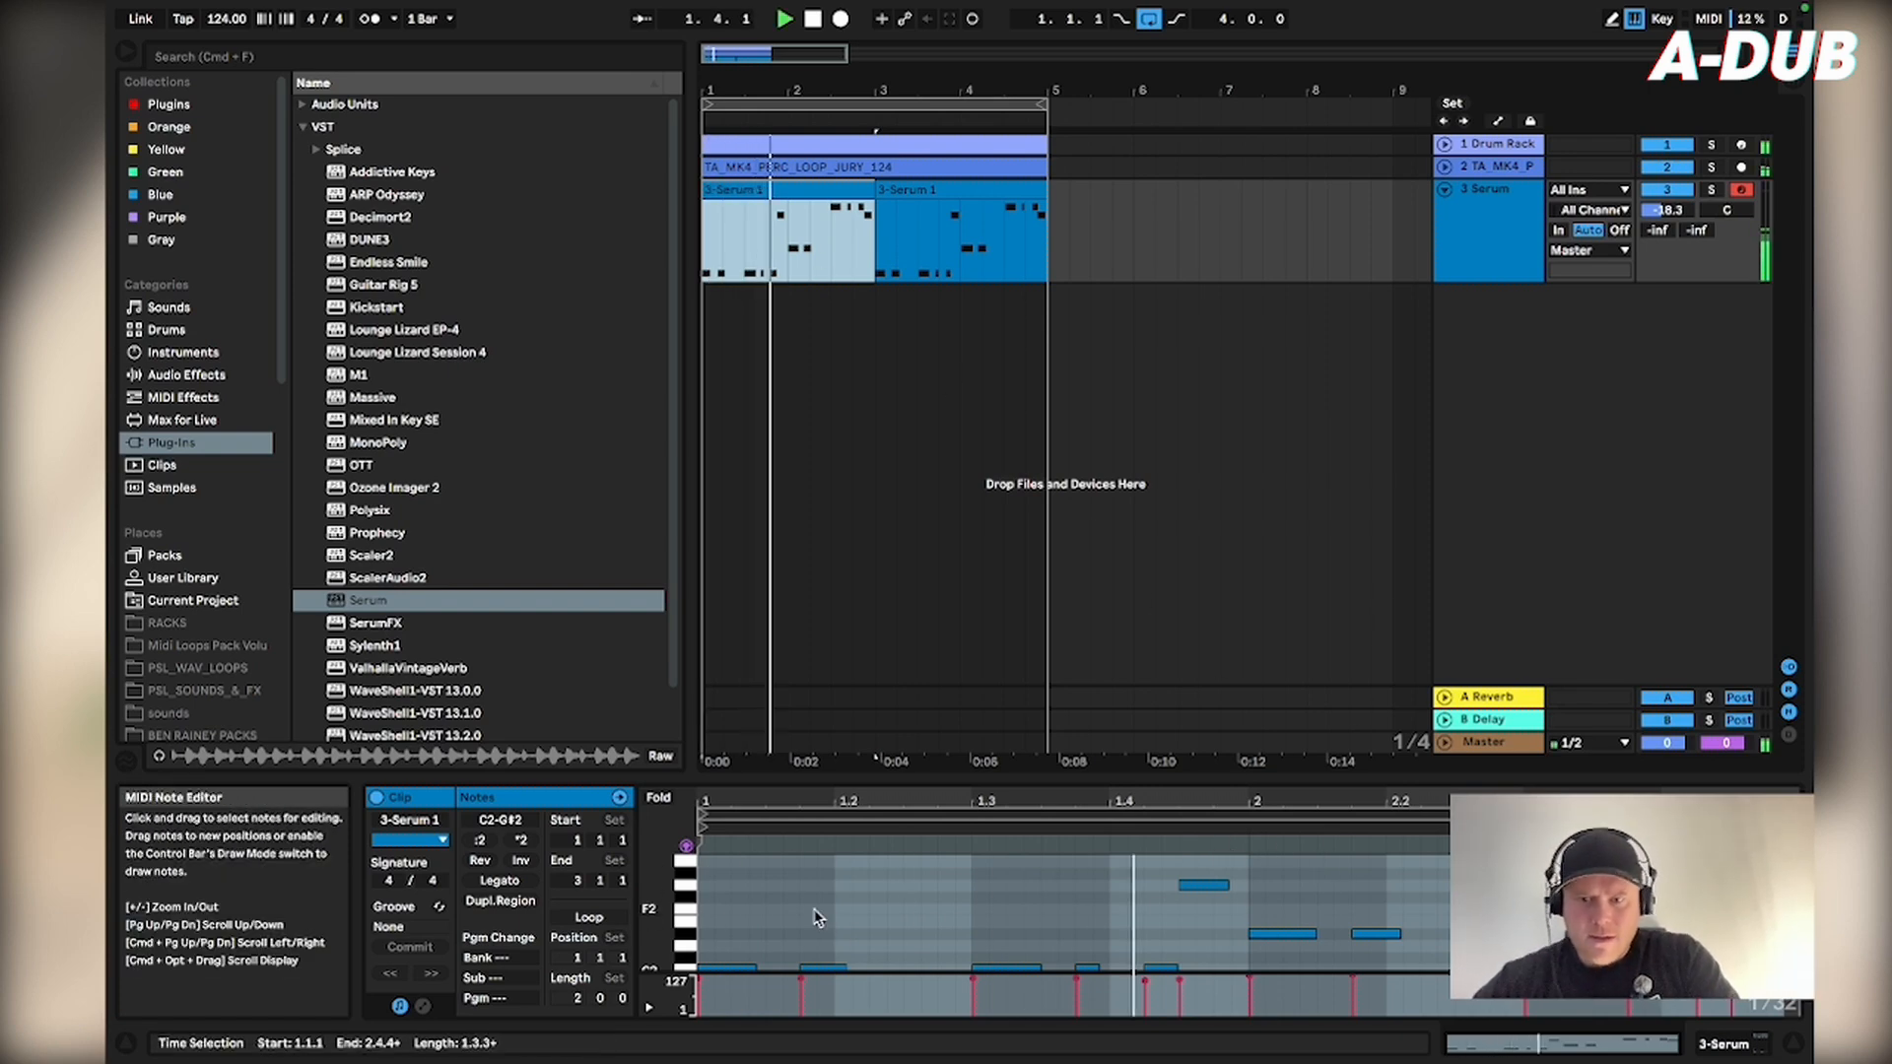
{"action": "key", "text": "space"}
{"action": "left_click", "coordinate": [1146, 974]}
{"action": "left_click", "coordinate": [1113, 949]}
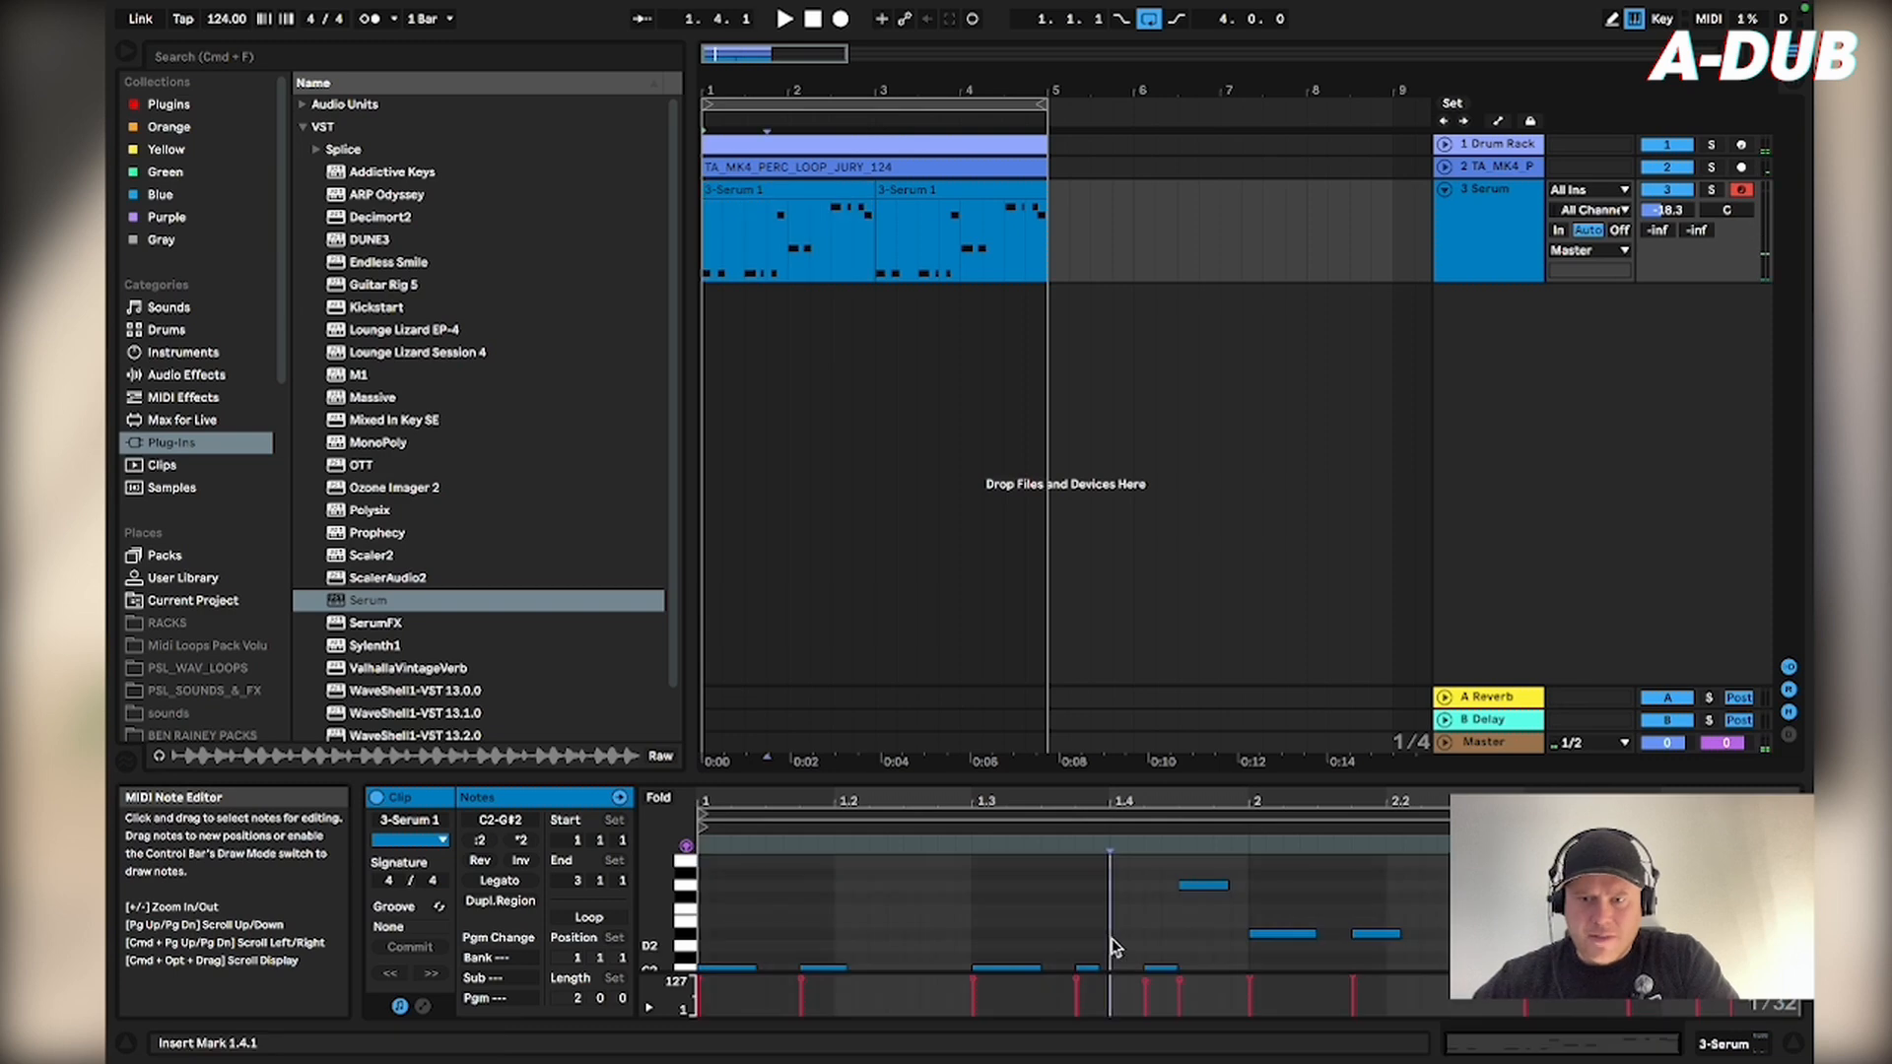
{"action": "key", "text": "space"}
{"action": "left_click", "coordinate": [1110, 948]}
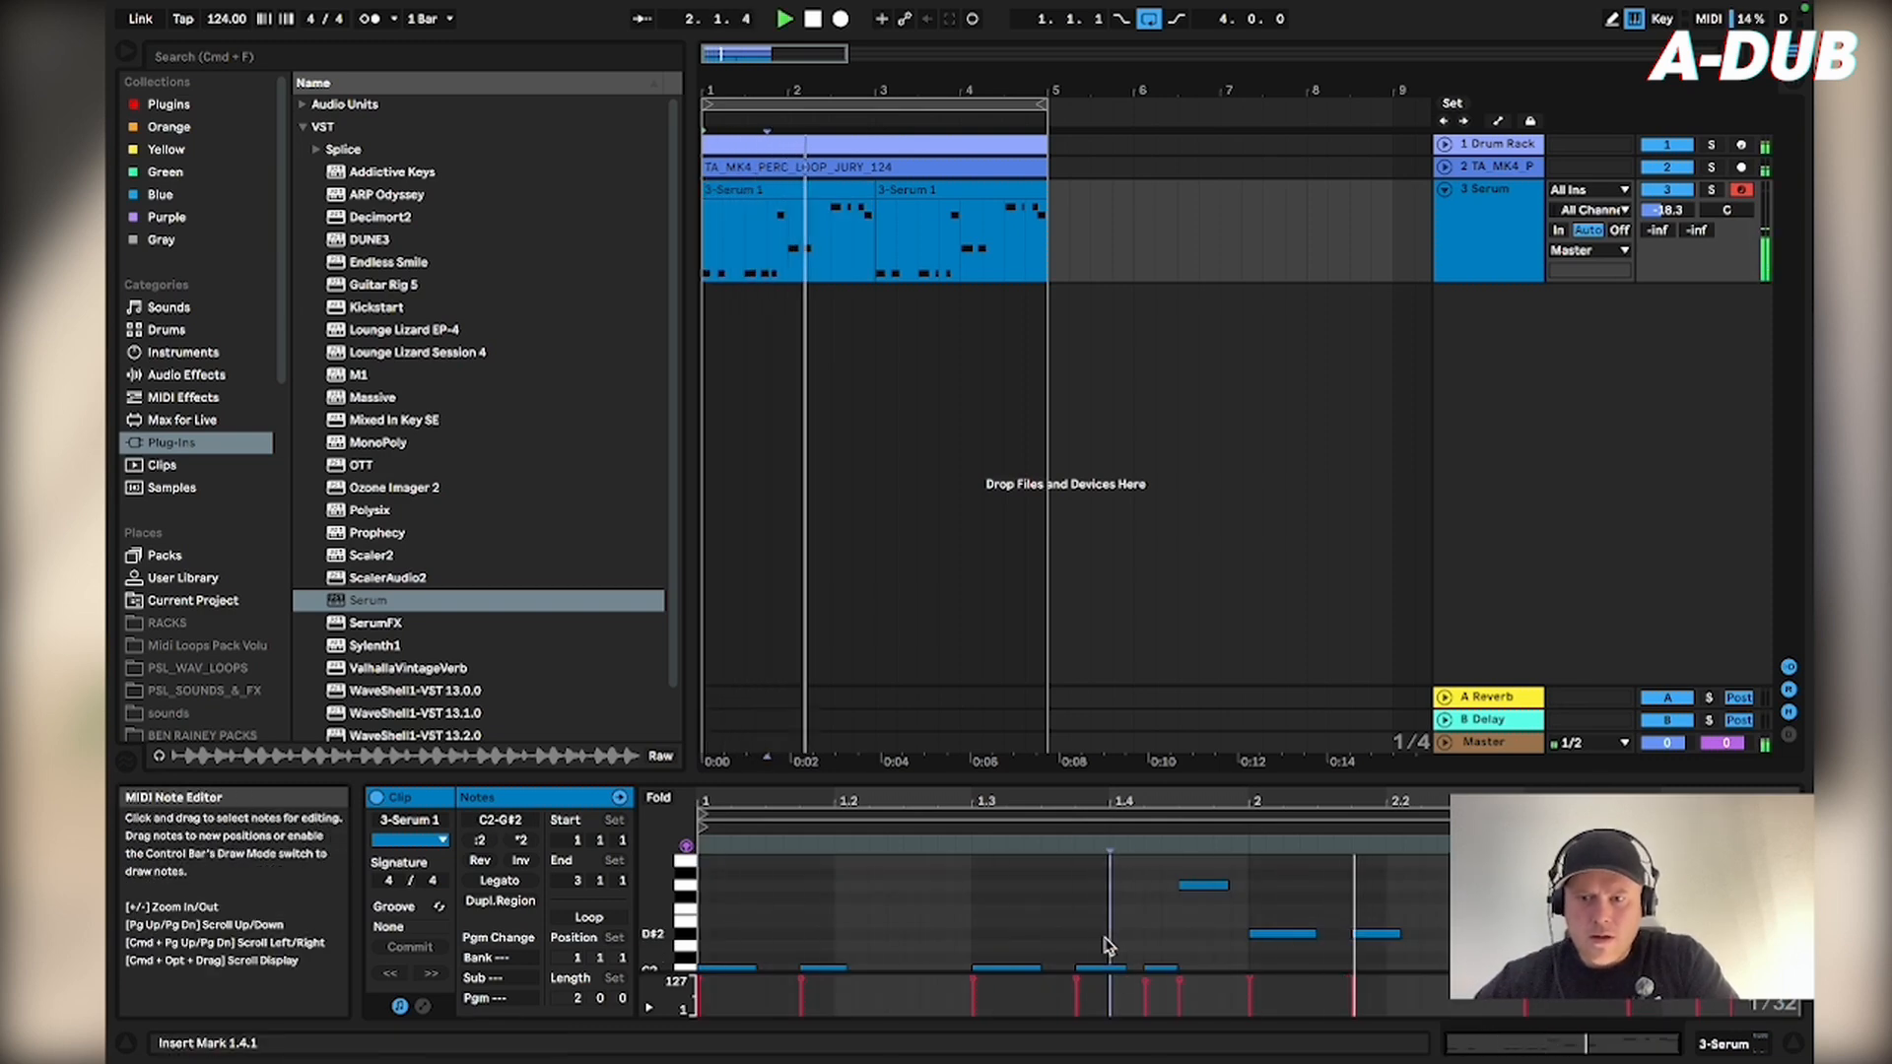
{"action": "key", "text": "space"}
{"action": "left_click_drag", "start_coordinate": [1404, 937], "coordinate": [1434, 938]}
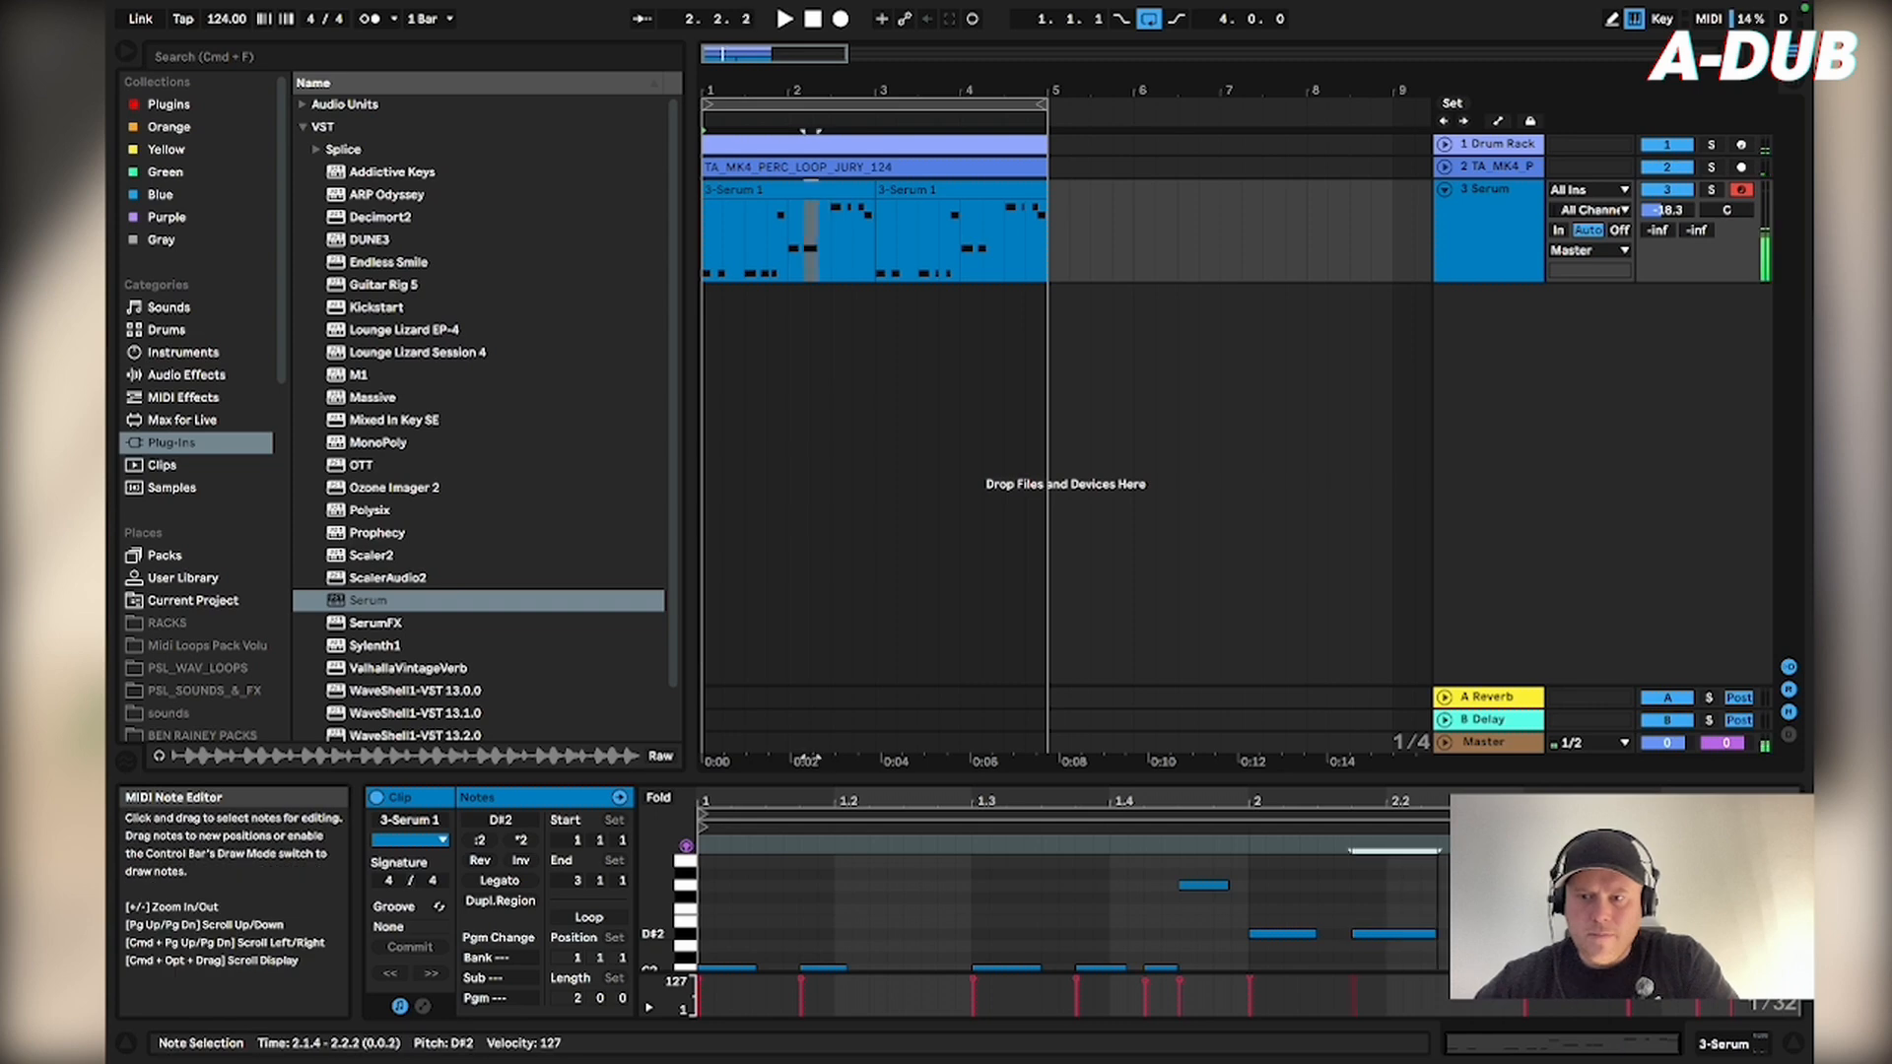
- Shorten the C2 note at 1.1.4 to about a sixteenth and the second D#2 note in bar 2 to end at 2.2.1
{"action": "key", "text": "space"}
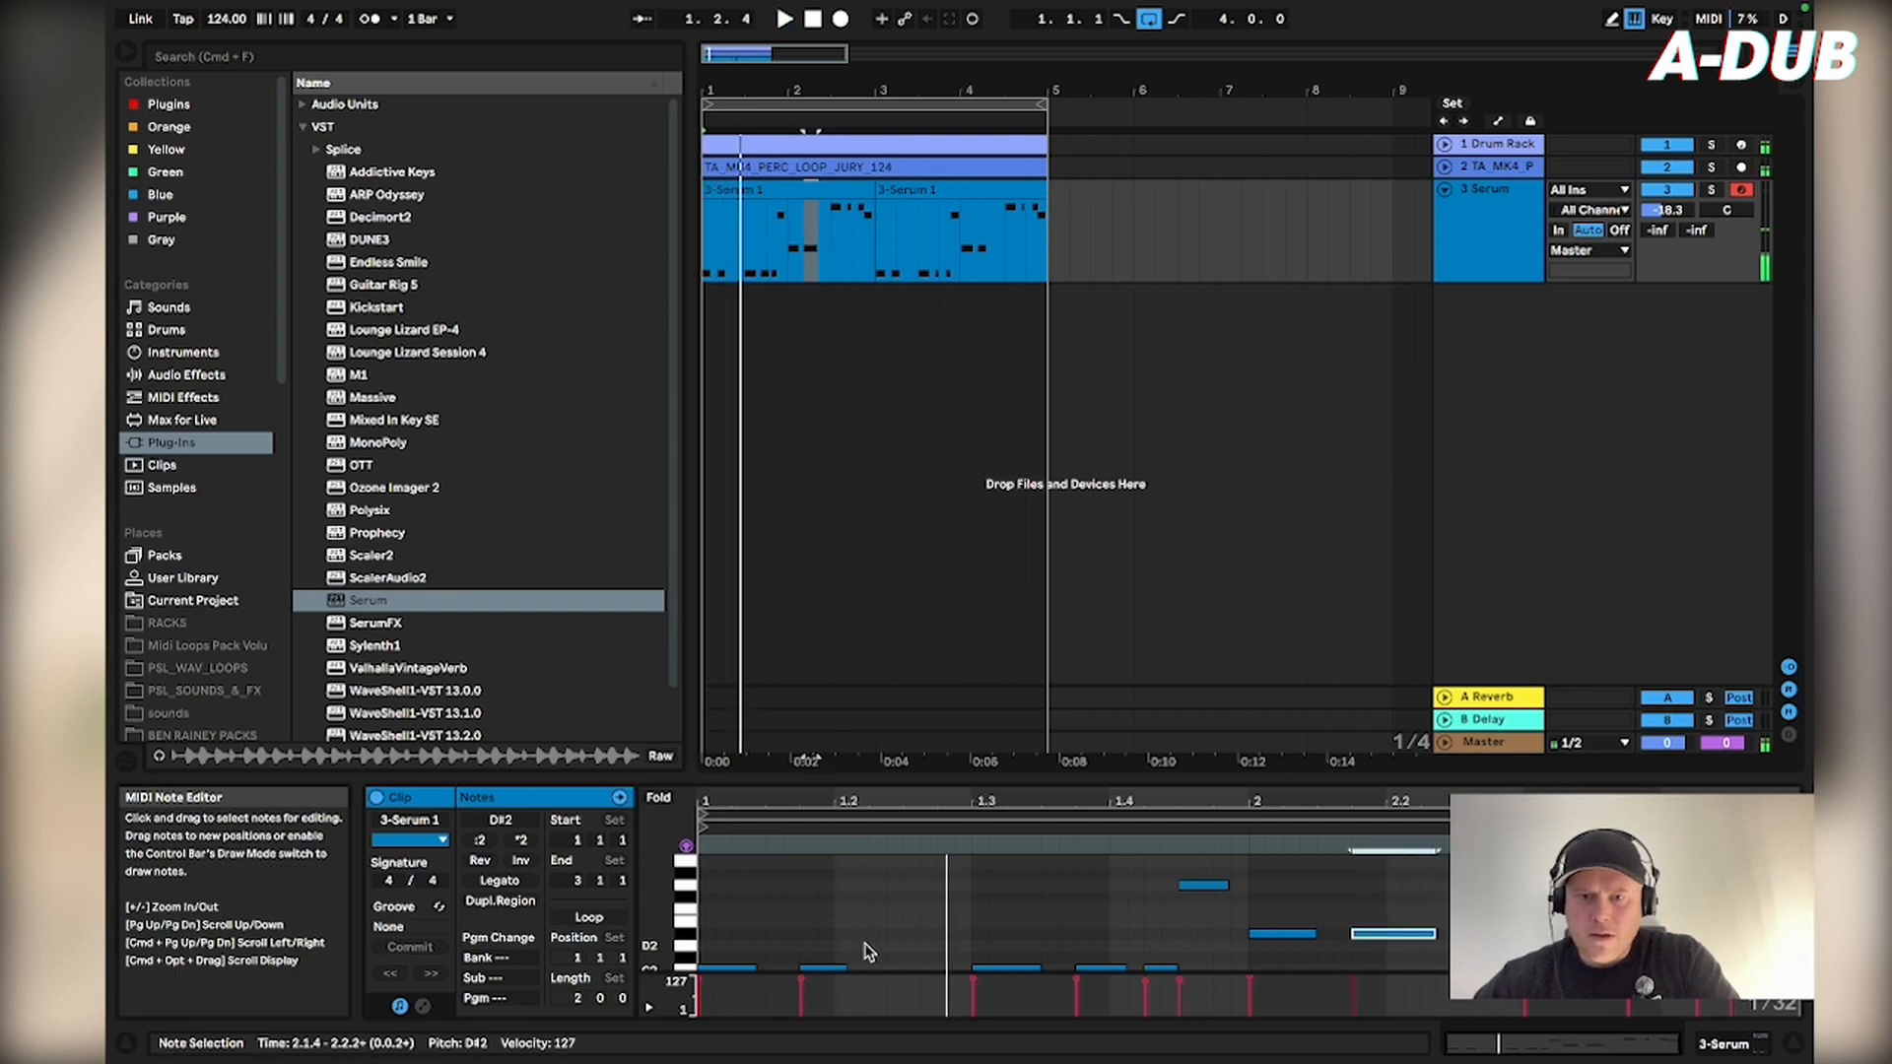
{"action": "left_click", "coordinate": [854, 968]}
{"action": "key", "text": "space"}
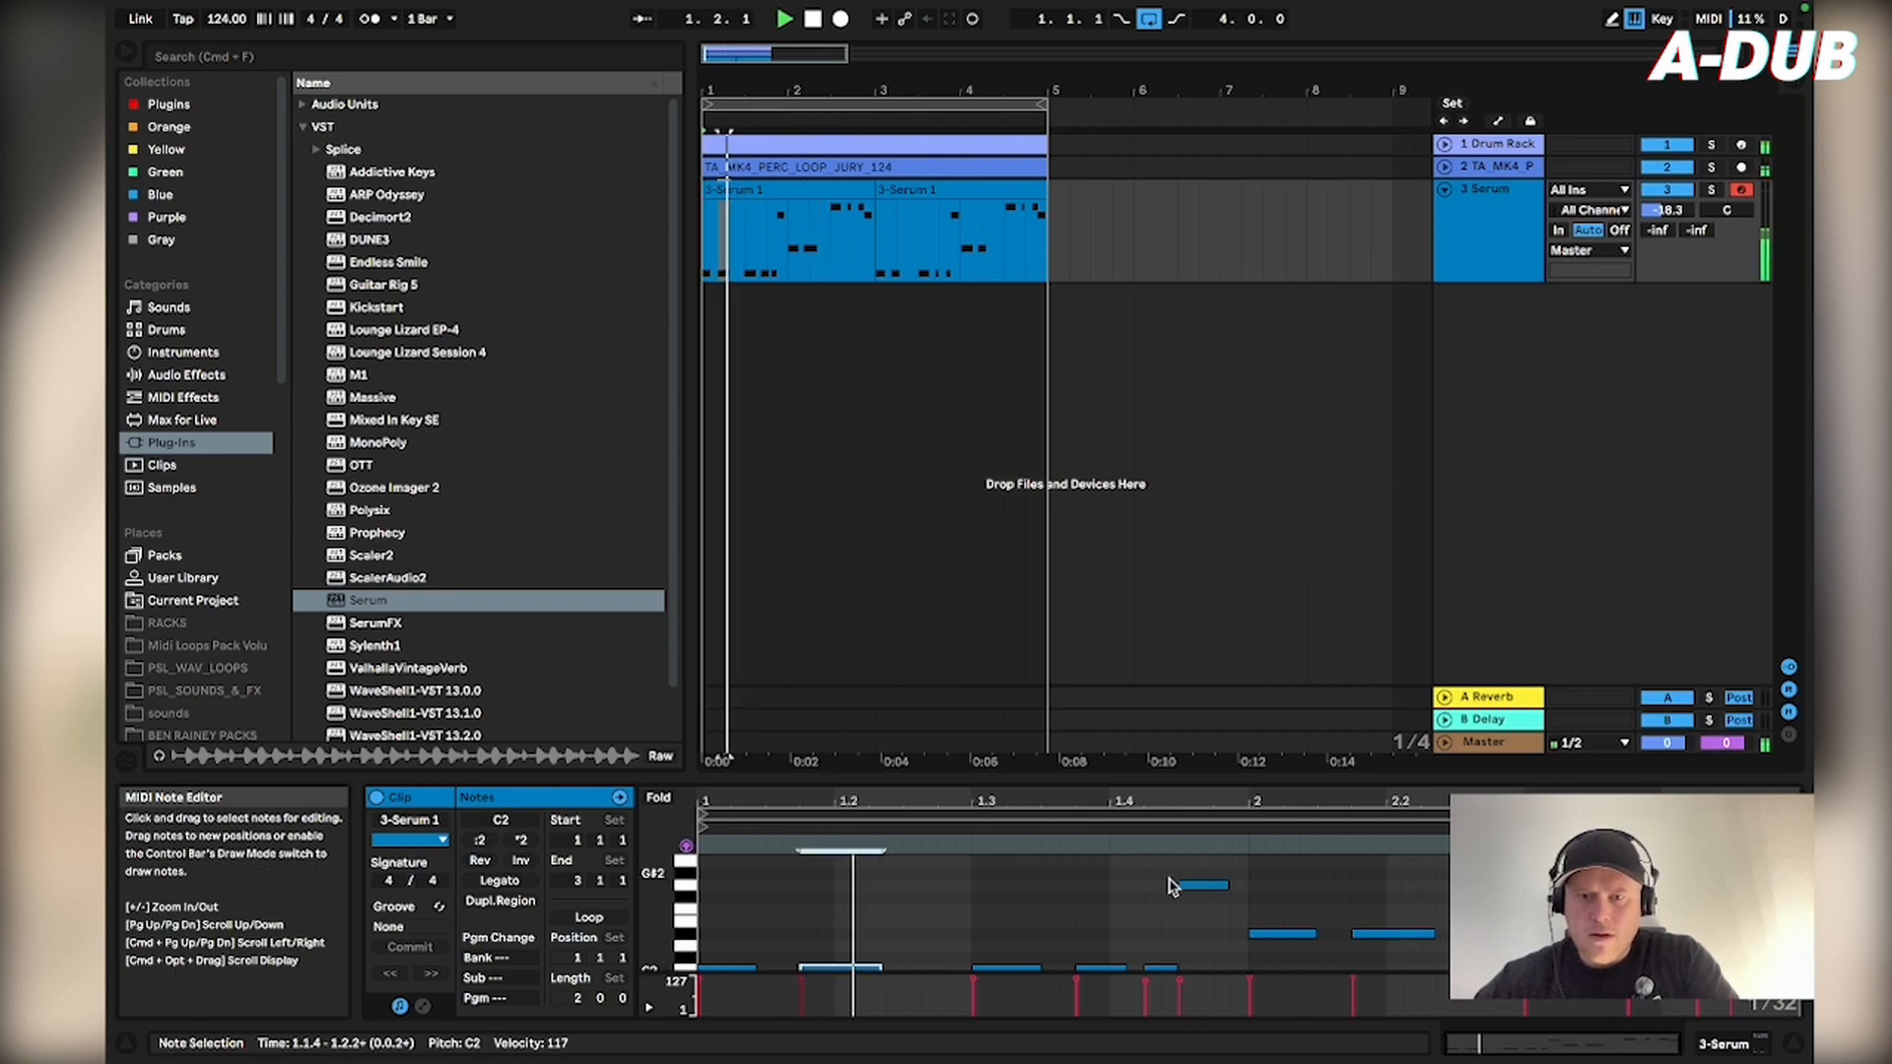
{"action": "left_click_drag", "start_coordinate": [875, 966], "coordinate": [824, 972]}
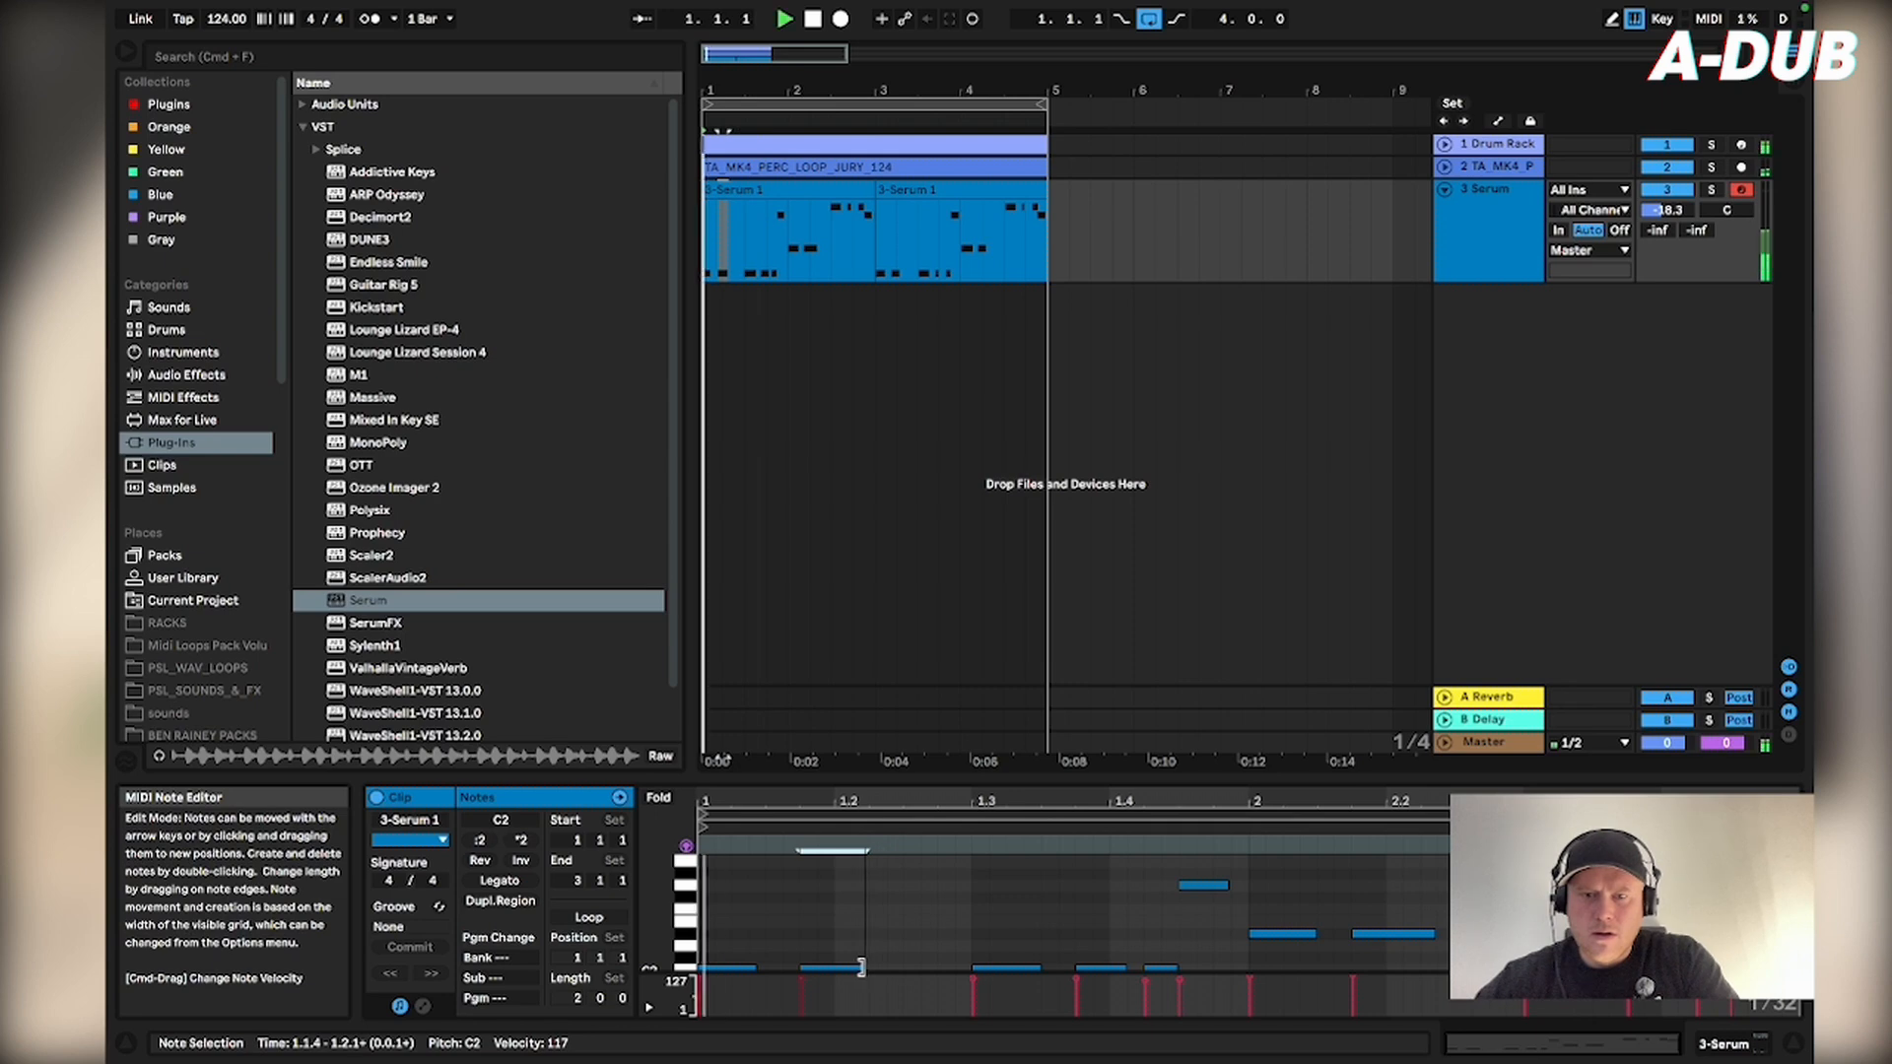
{"action": "key", "text": "space"}
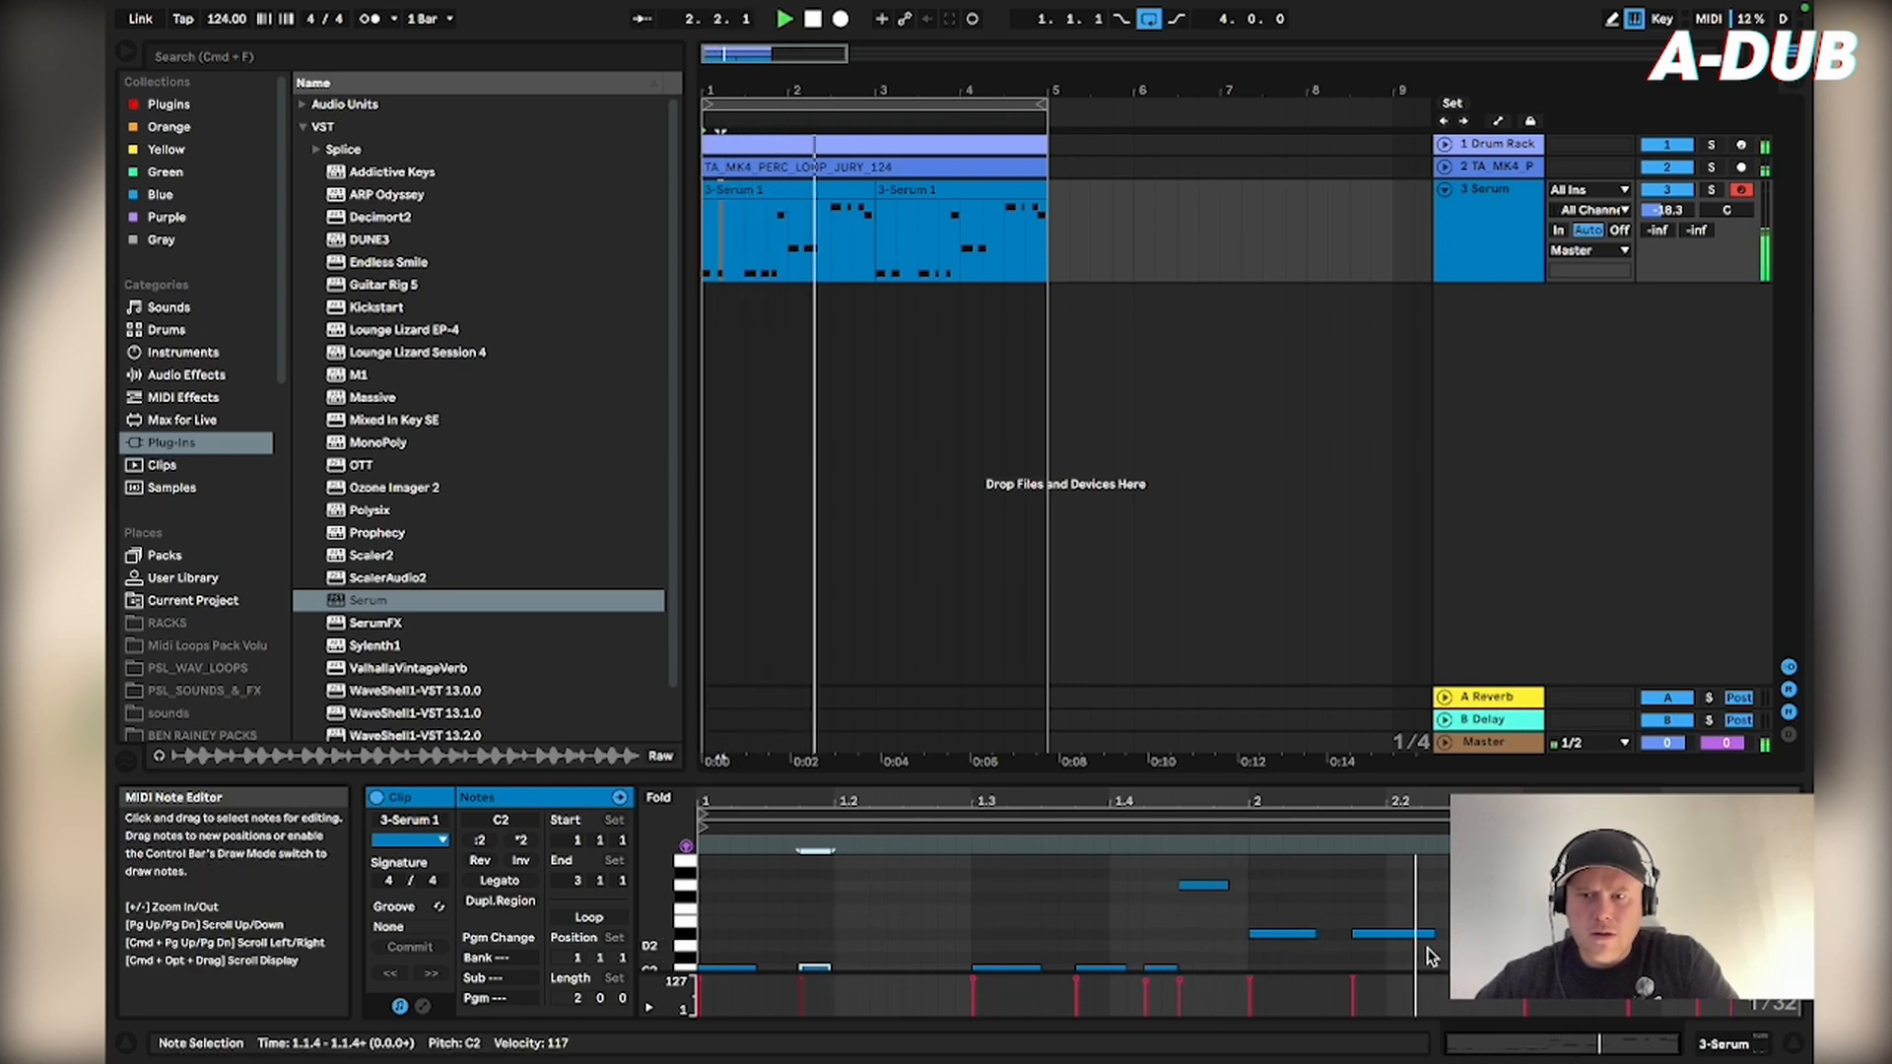
{"action": "left_click_drag", "start_coordinate": [1434, 933], "coordinate": [1387, 944]}
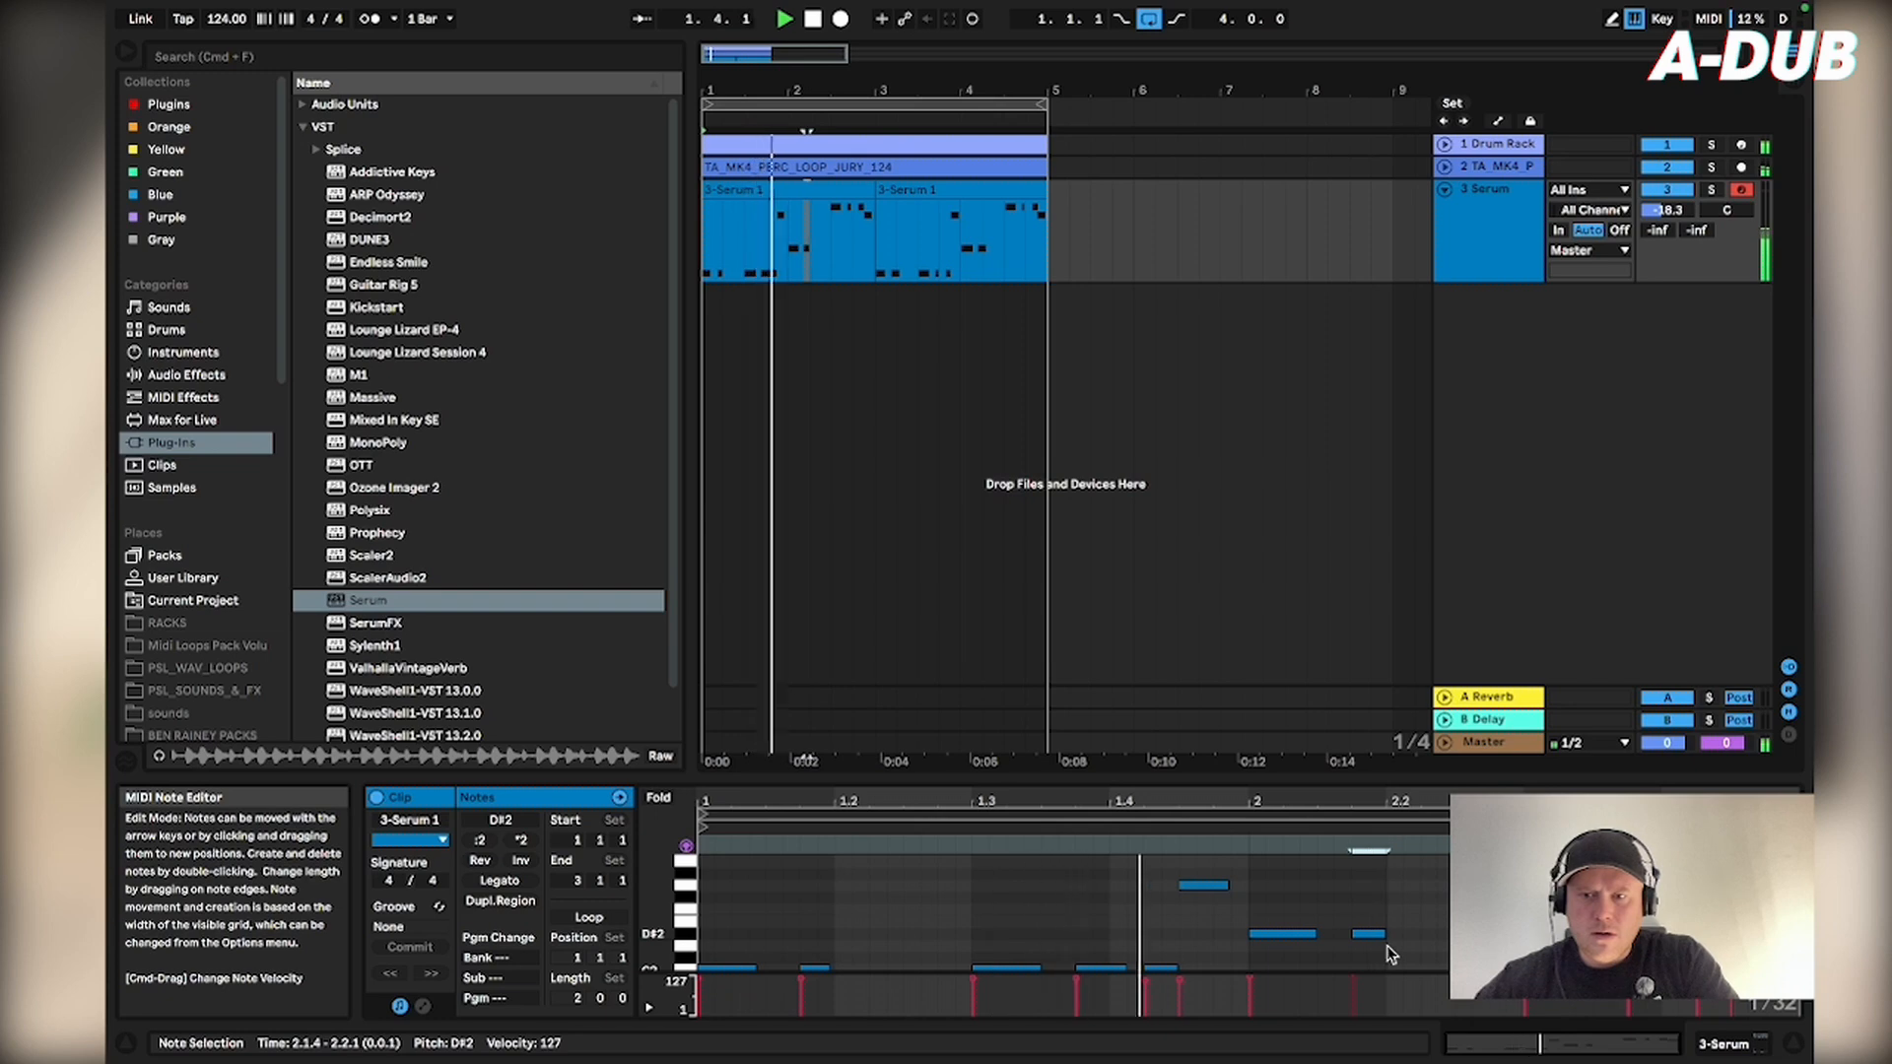
{"action": "key", "text": "space"}
- Lengthen the last notes of bars 1 and 2 in the first Serum clip so each reaches the next bar line
{"action": "left_click", "coordinate": [1644, 876]}
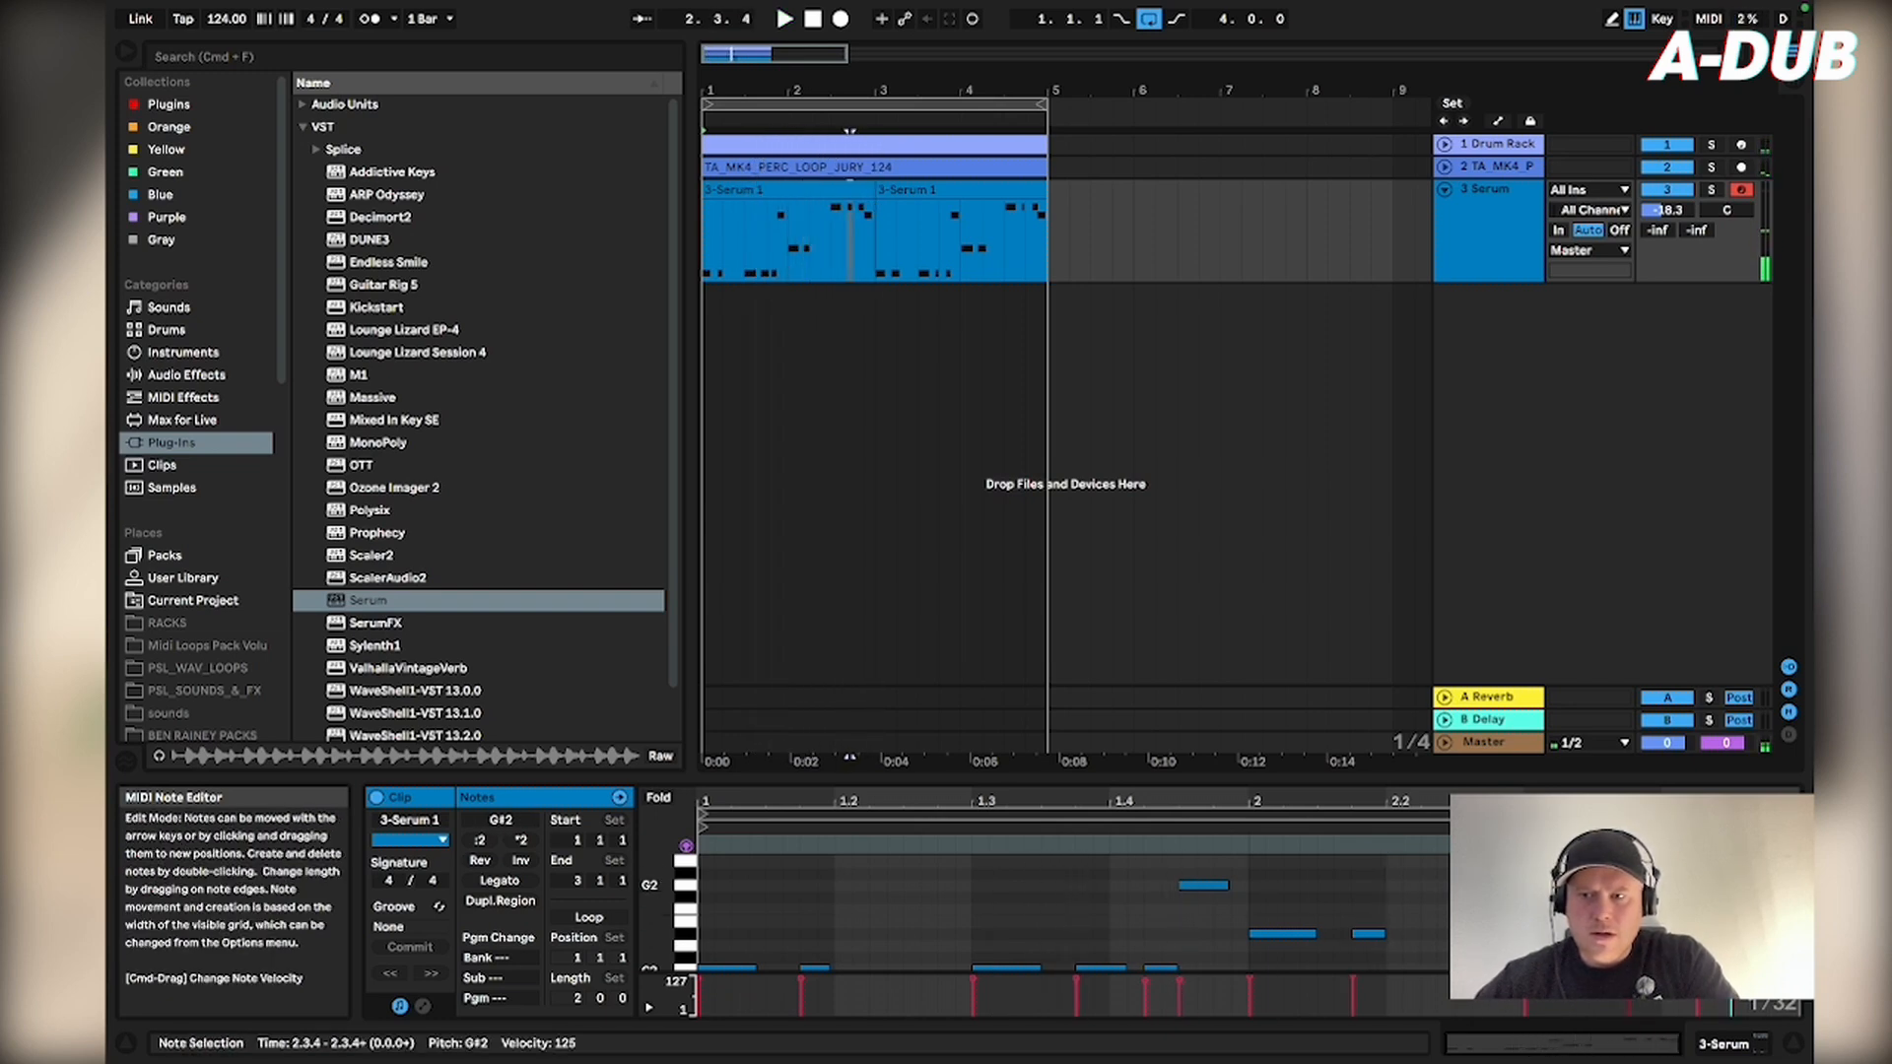
{"action": "left_click_drag", "start_coordinate": [1782, 886], "coordinate": [1801, 885]}
{"action": "left_click", "coordinate": [1746, 911]}
{"action": "key", "text": "space"}
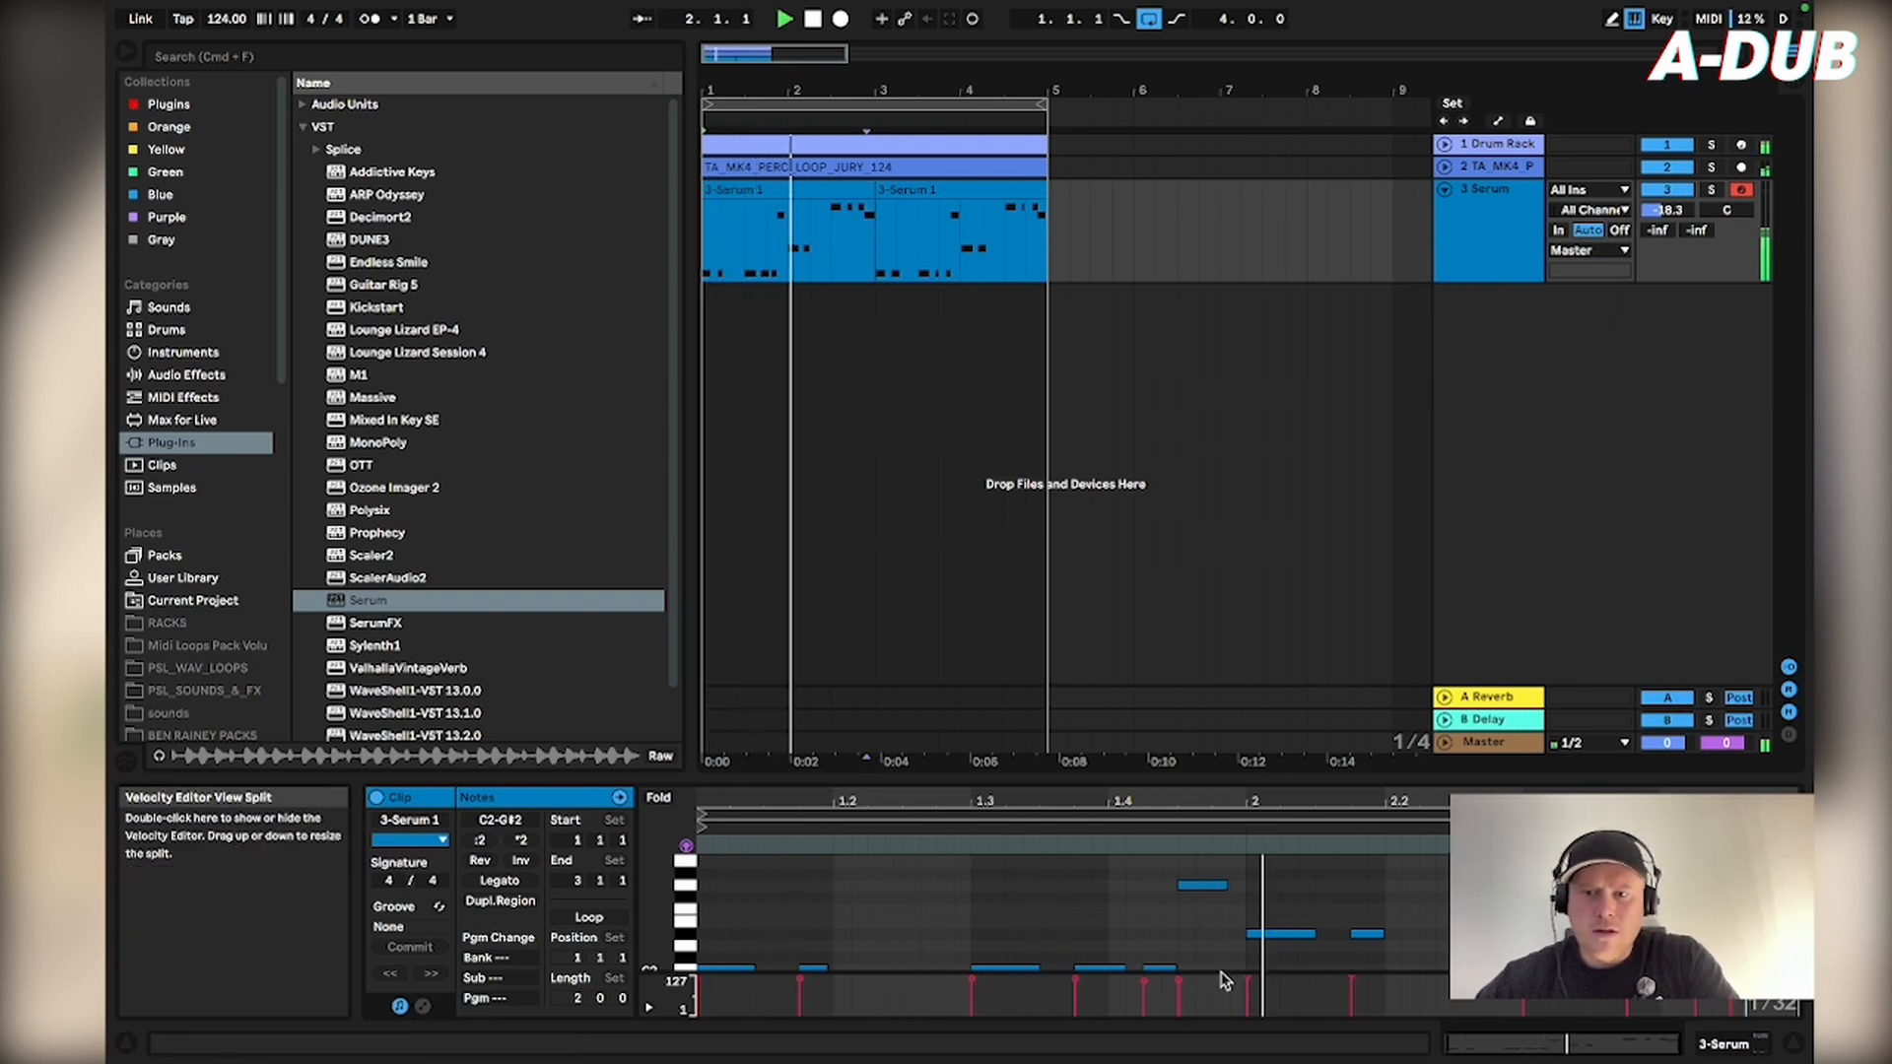
{"action": "key", "text": "space"}
{"action": "left_click_drag", "start_coordinate": [1226, 885], "coordinate": [1247, 887]}
{"action": "key", "text": "space"}
{"action": "left_click", "coordinate": [1213, 921]}
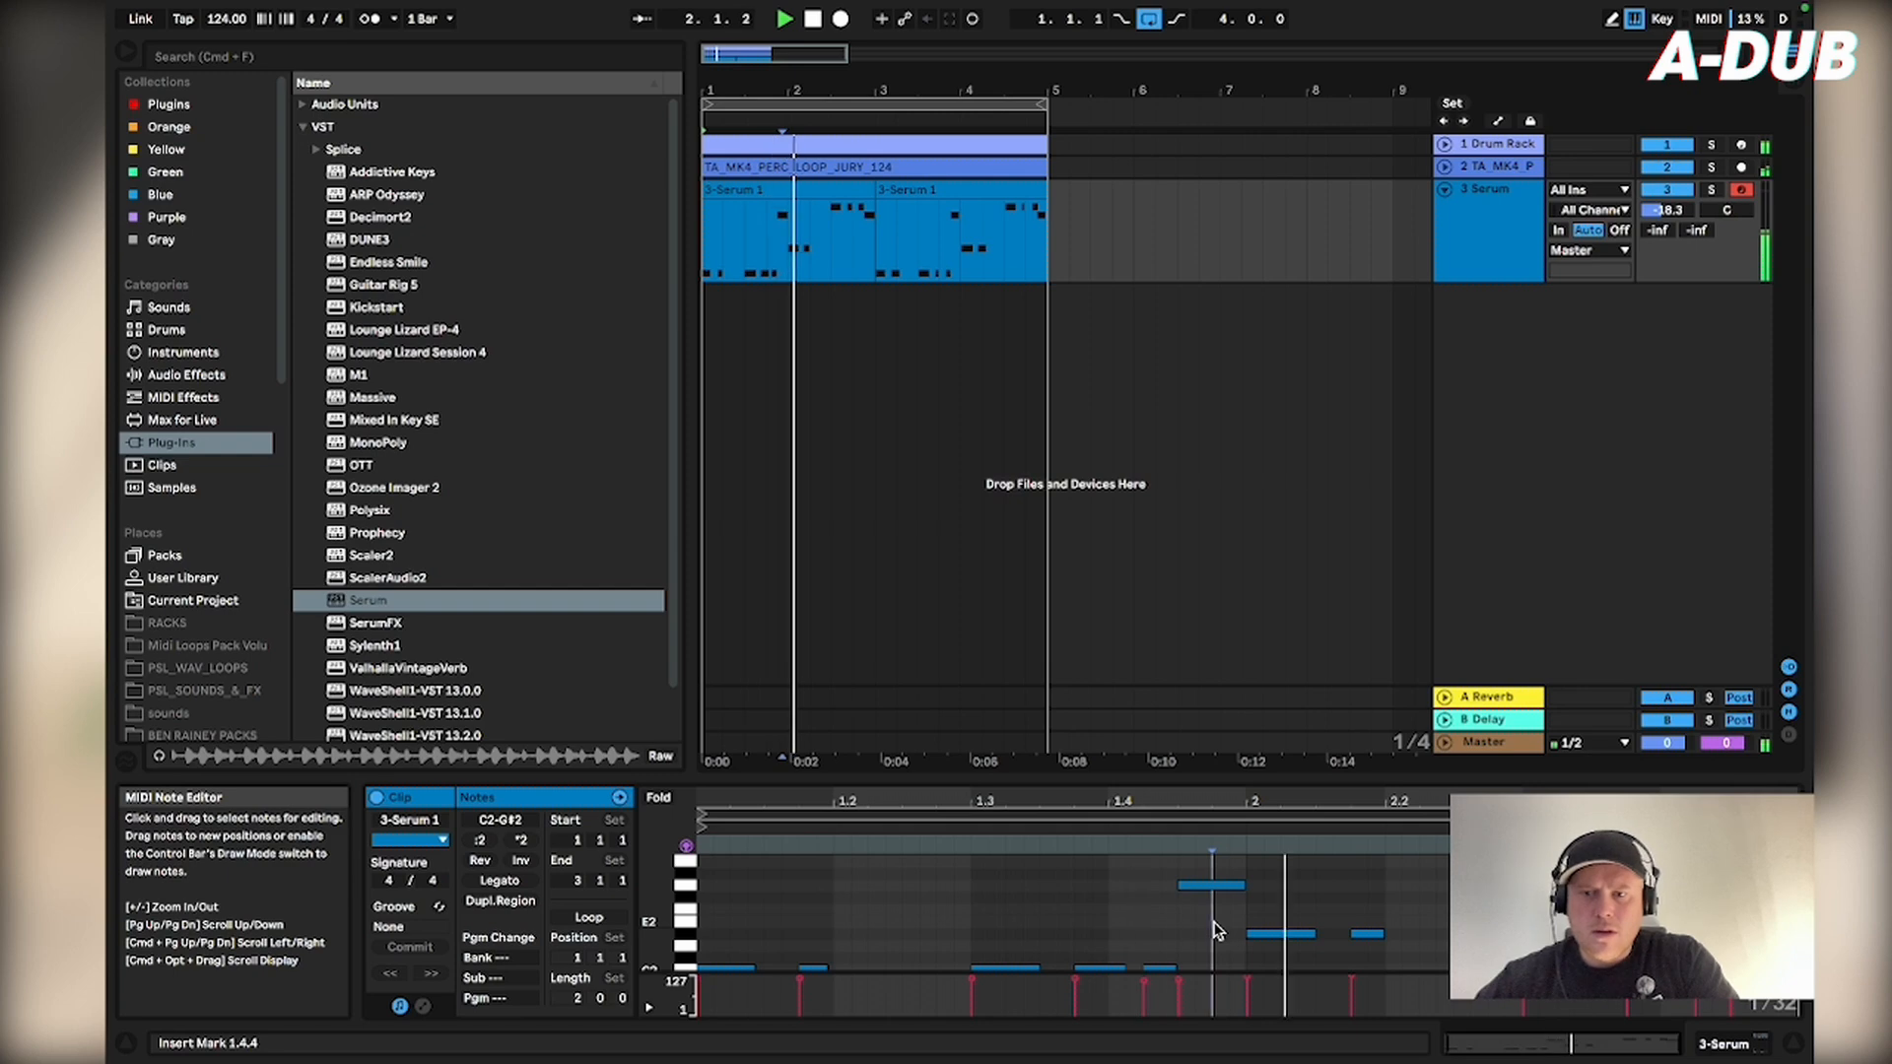
{"action": "scroll", "coordinate": [1221, 929], "scroll_direction": "down", "scroll_amount": 1}
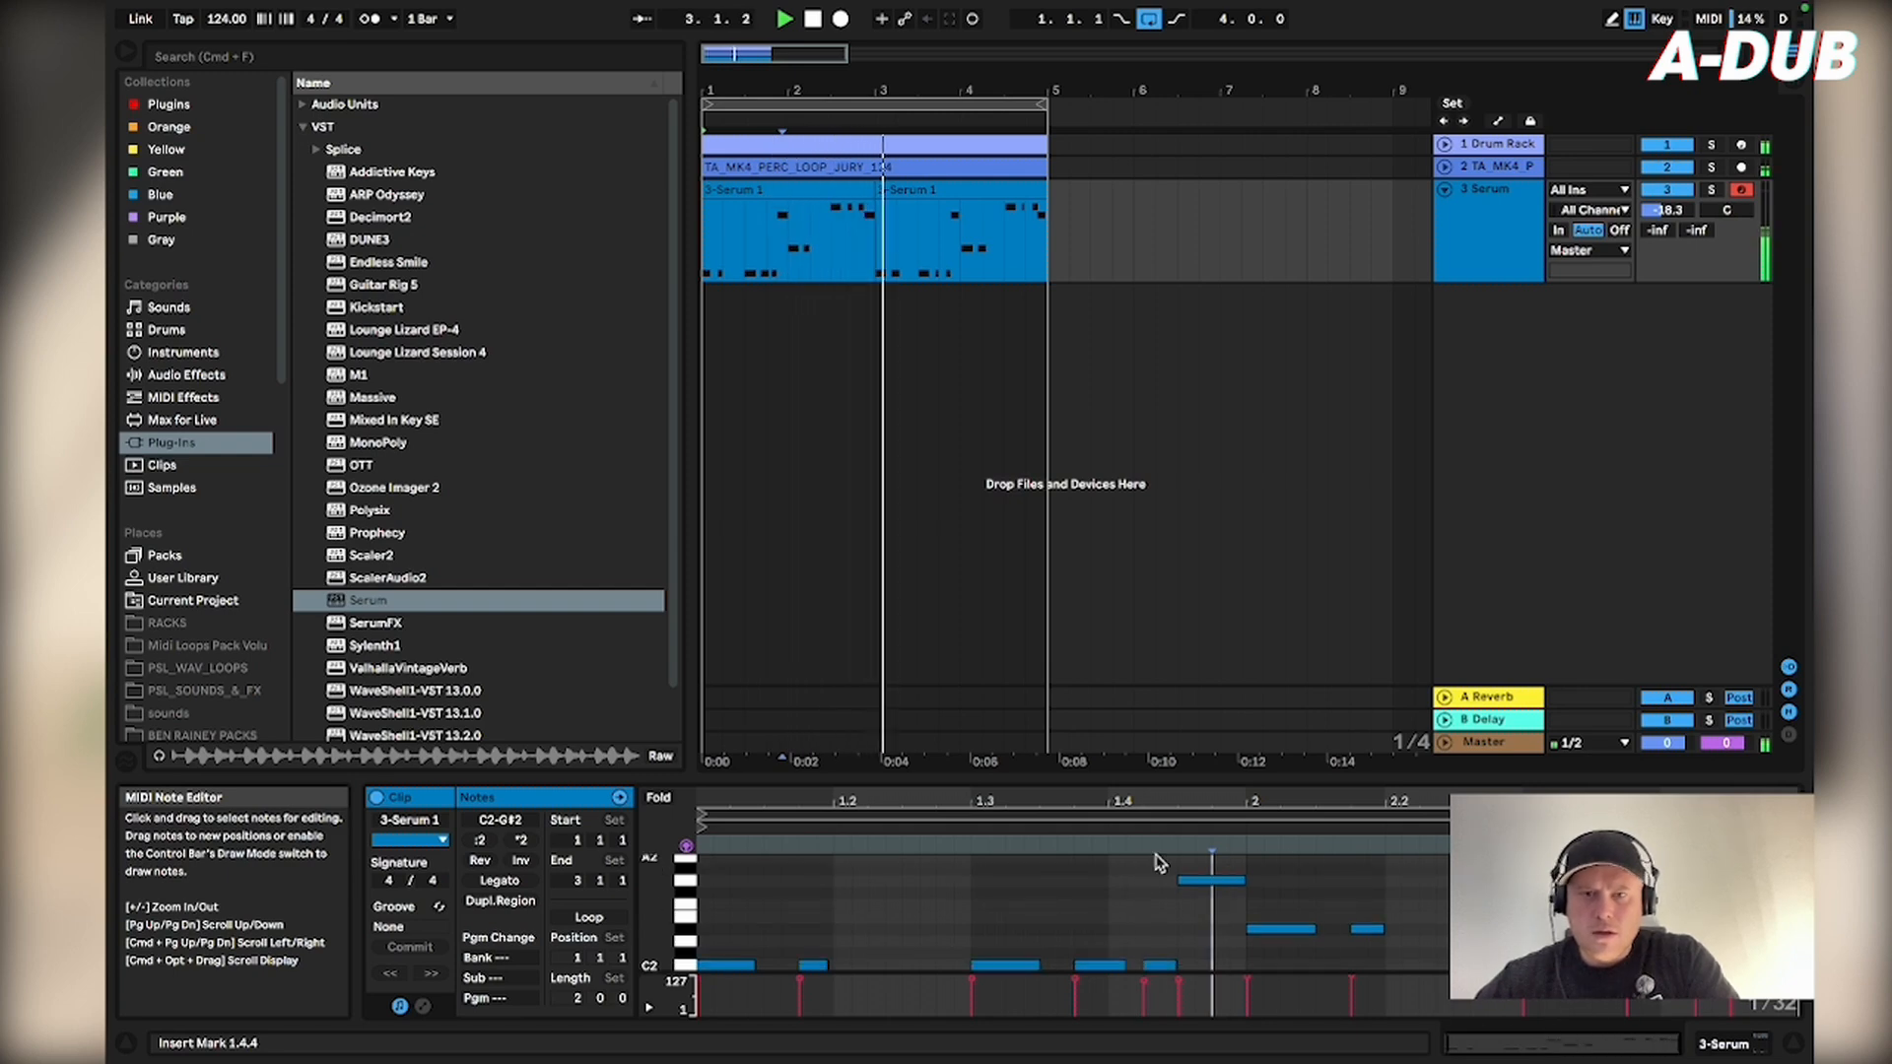
- Duplicate the edited two-bar Serum clip over bars 3 and 4 and consolidate both into one four-bar clip
{"action": "left_click", "coordinate": [831, 189]}
{"action": "key", "text": "space"}
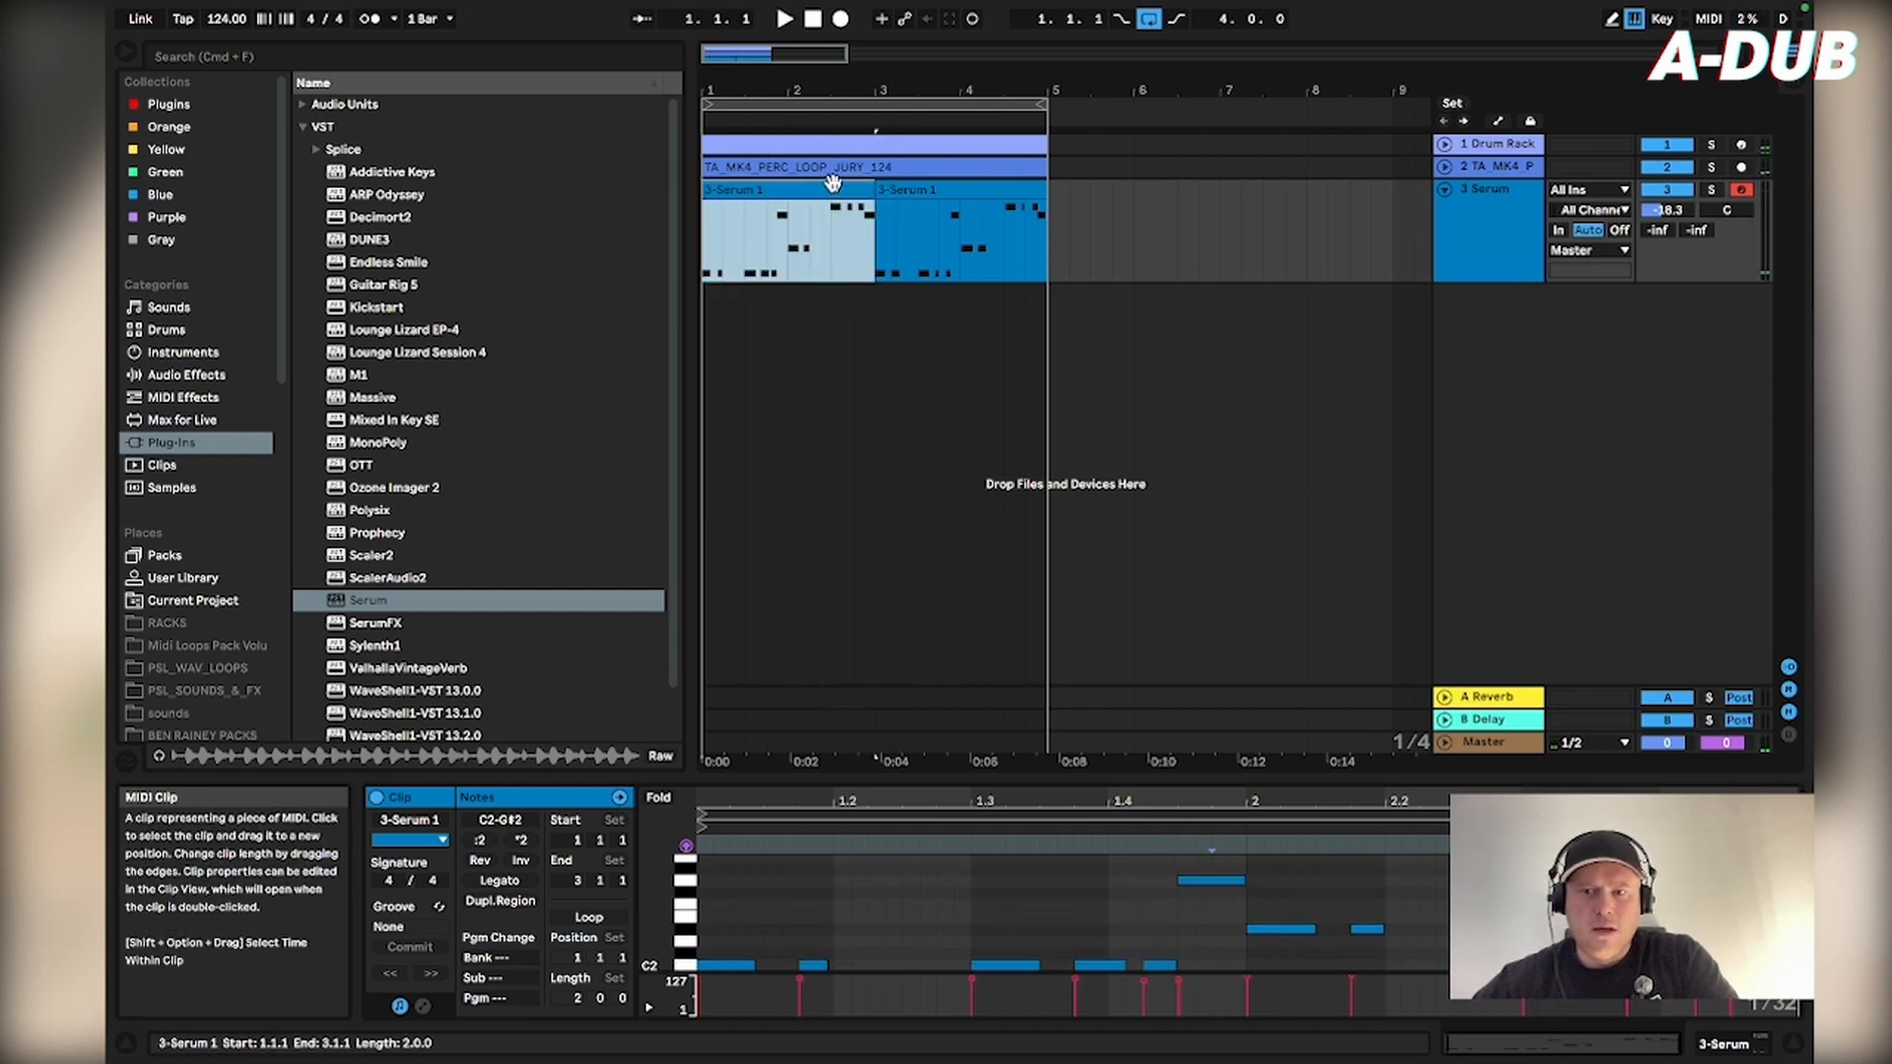
{"action": "key", "text": "super+d"}
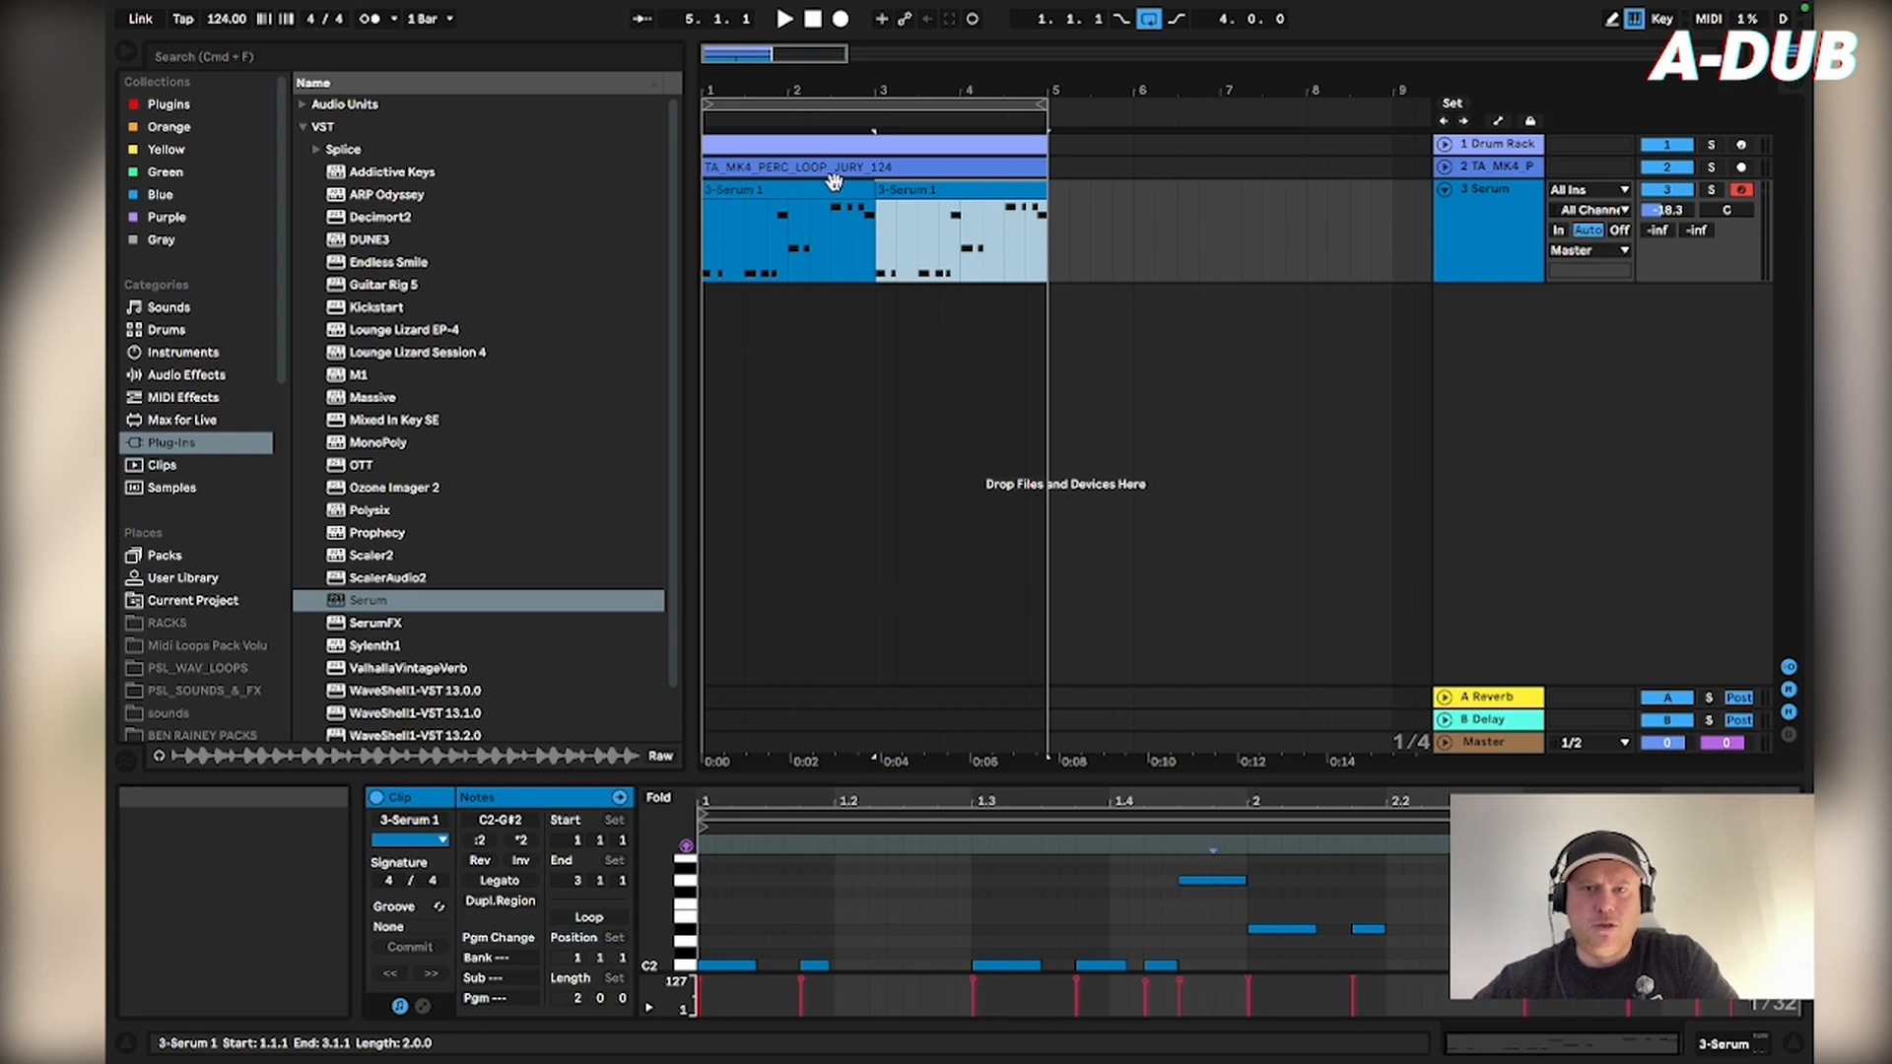
{"action": "left_click", "coordinate": [833, 182], "text": "shift"}
{"action": "key", "text": "super+j"}
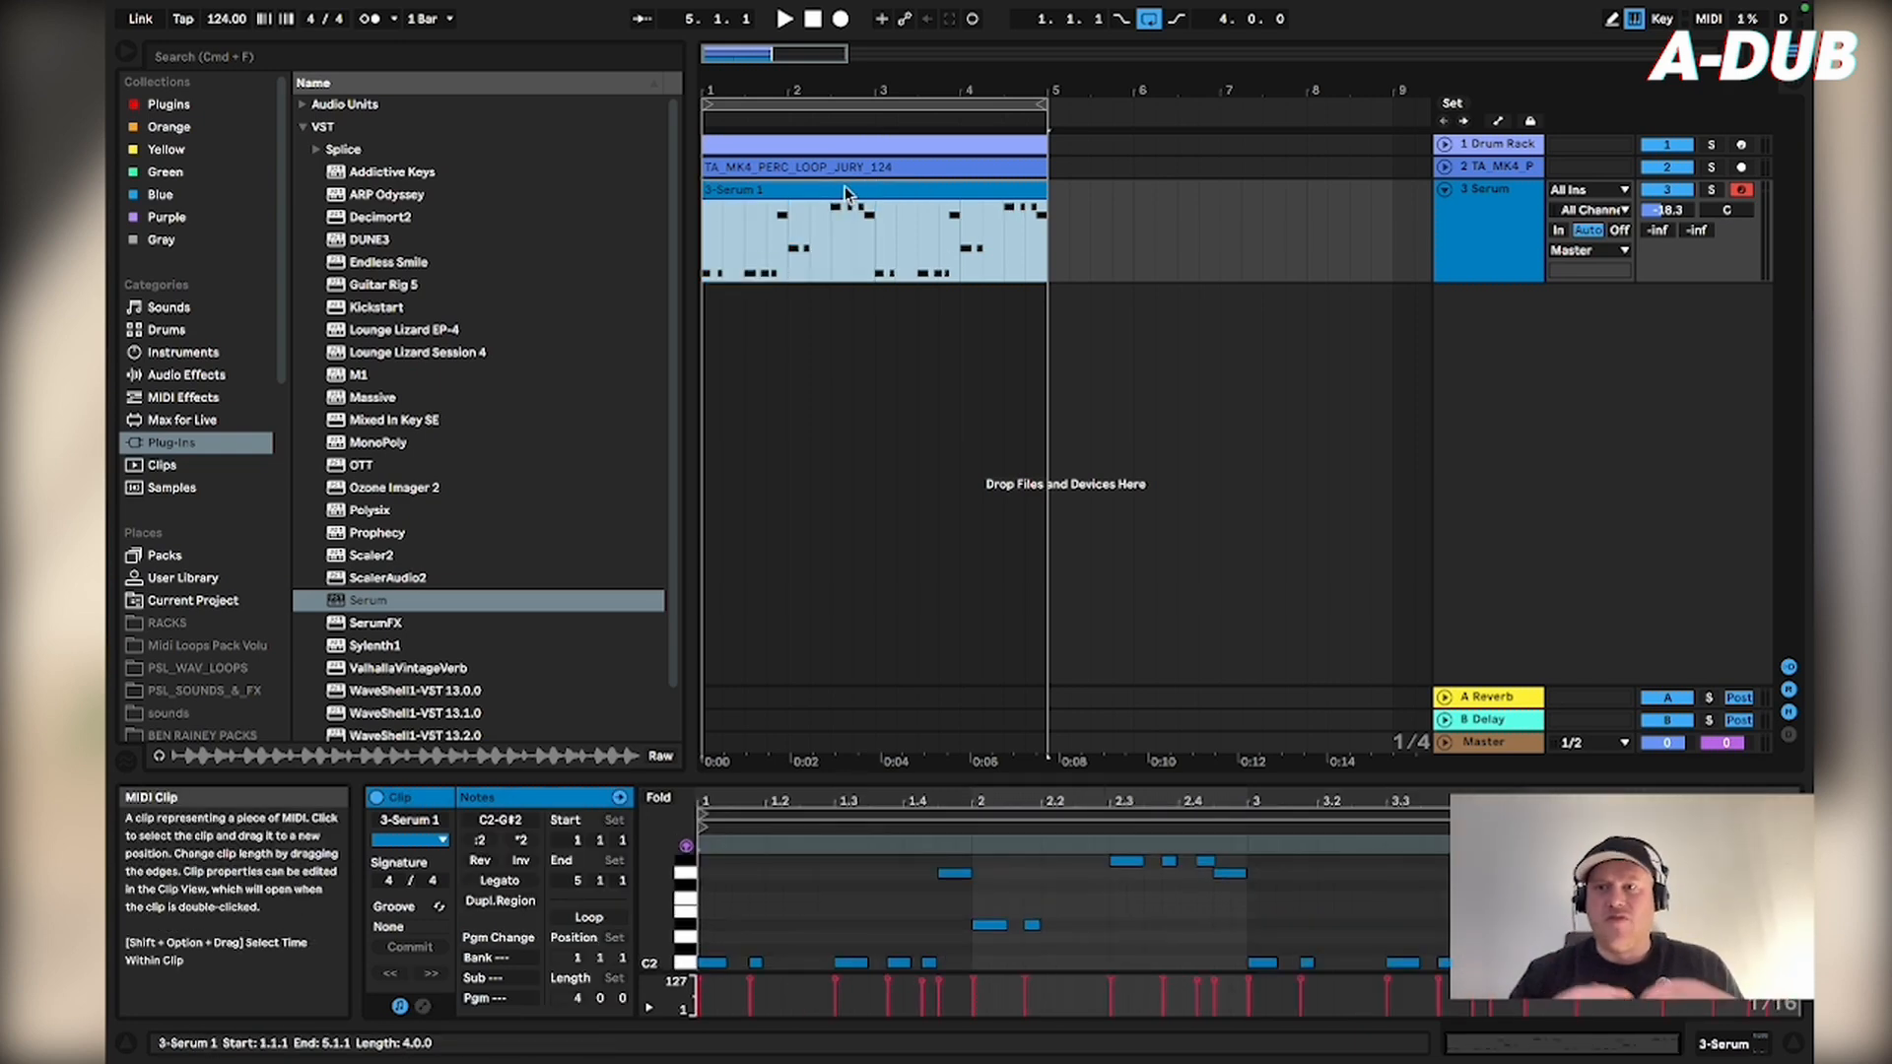
- Set the Serum track volume to -18.0 dB and play the groove
{"action": "left_click", "coordinate": [1666, 213]}
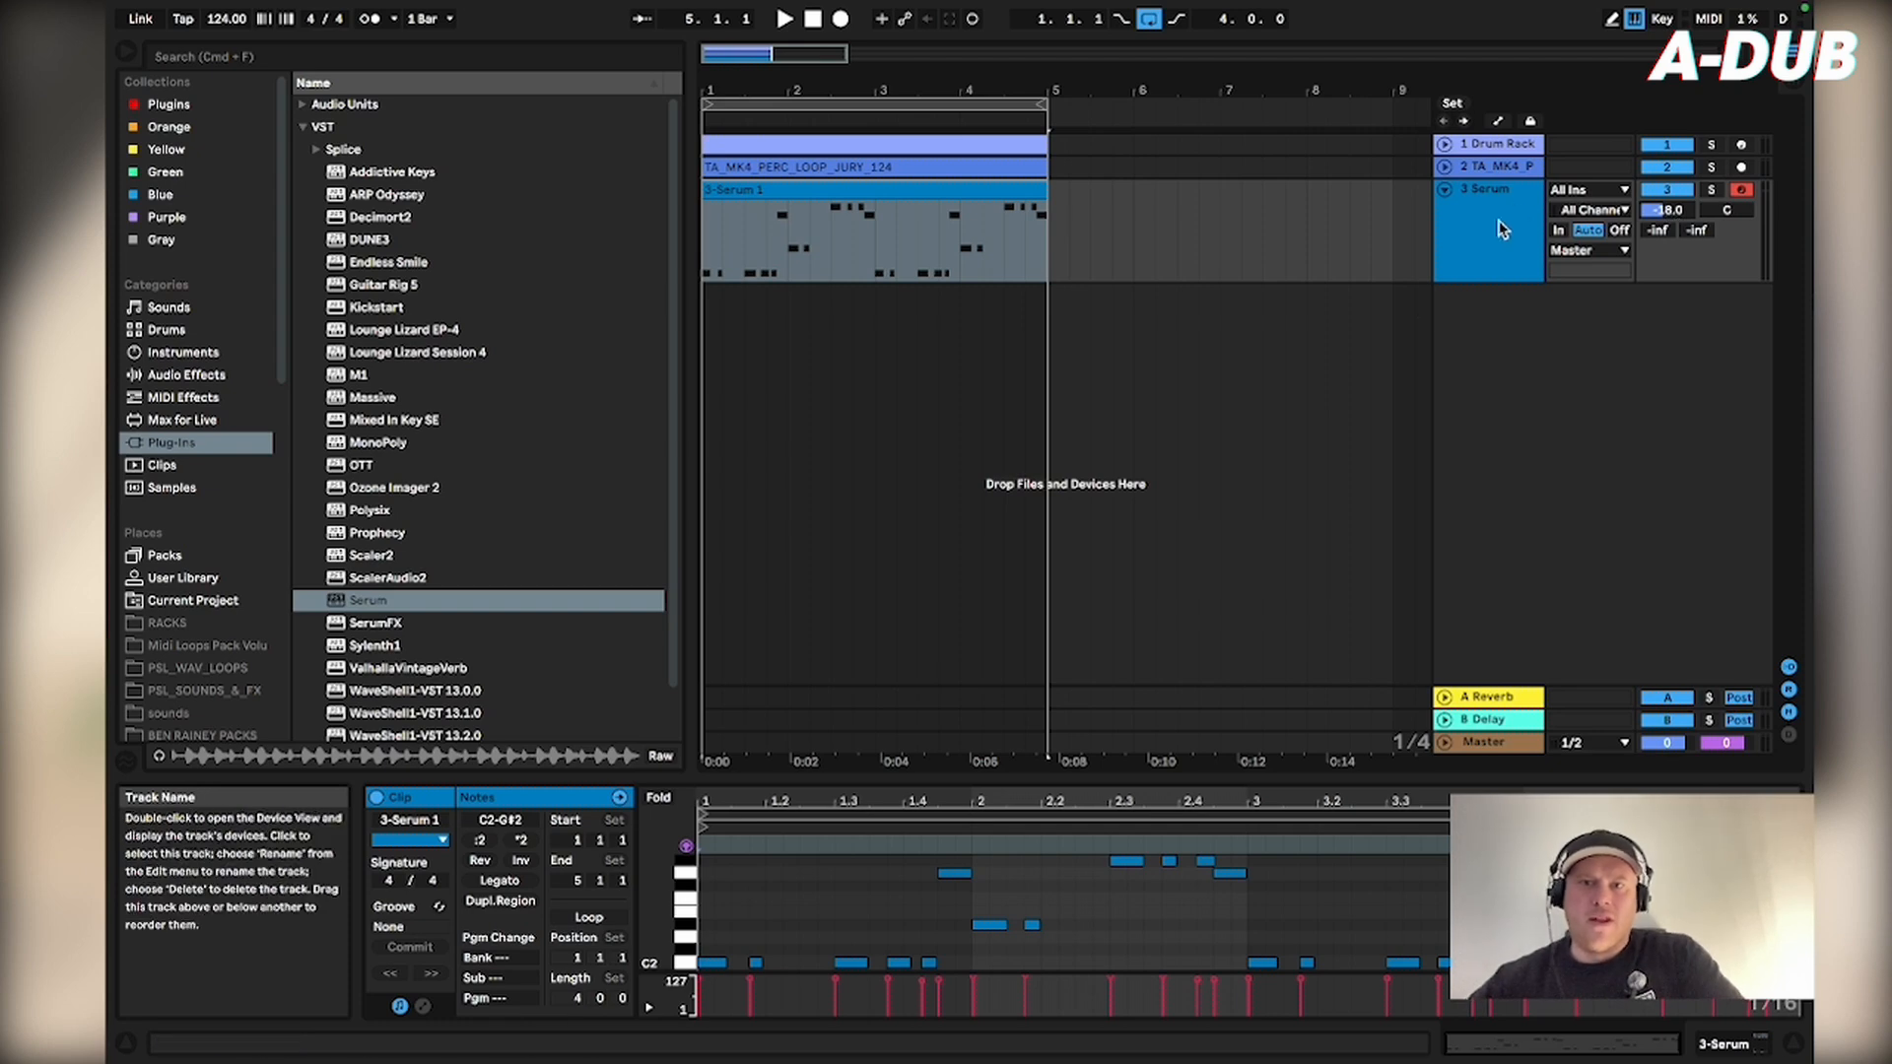
{"action": "key", "text": "space"}
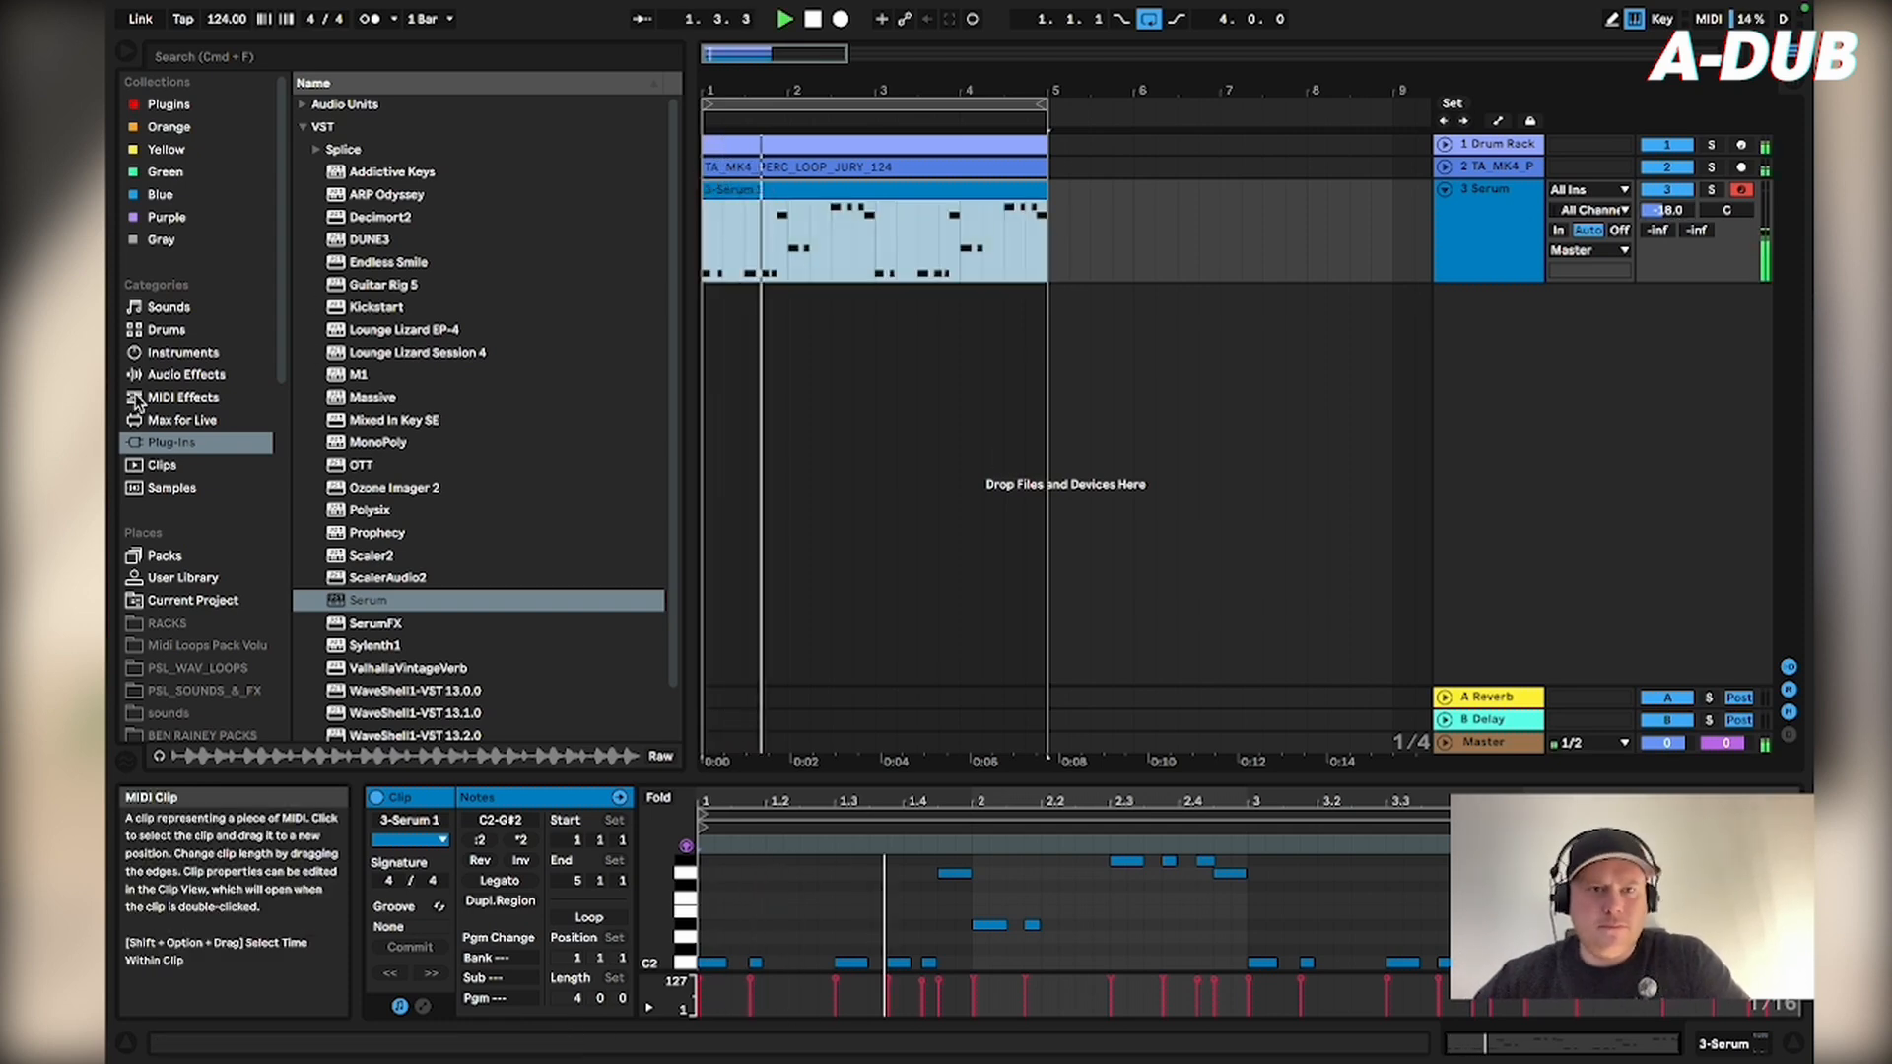
- Copy the Kickstart device from the percussion loop track and paste it after Serum on the Serum track
{"action": "left_click", "coordinate": [839, 174]}
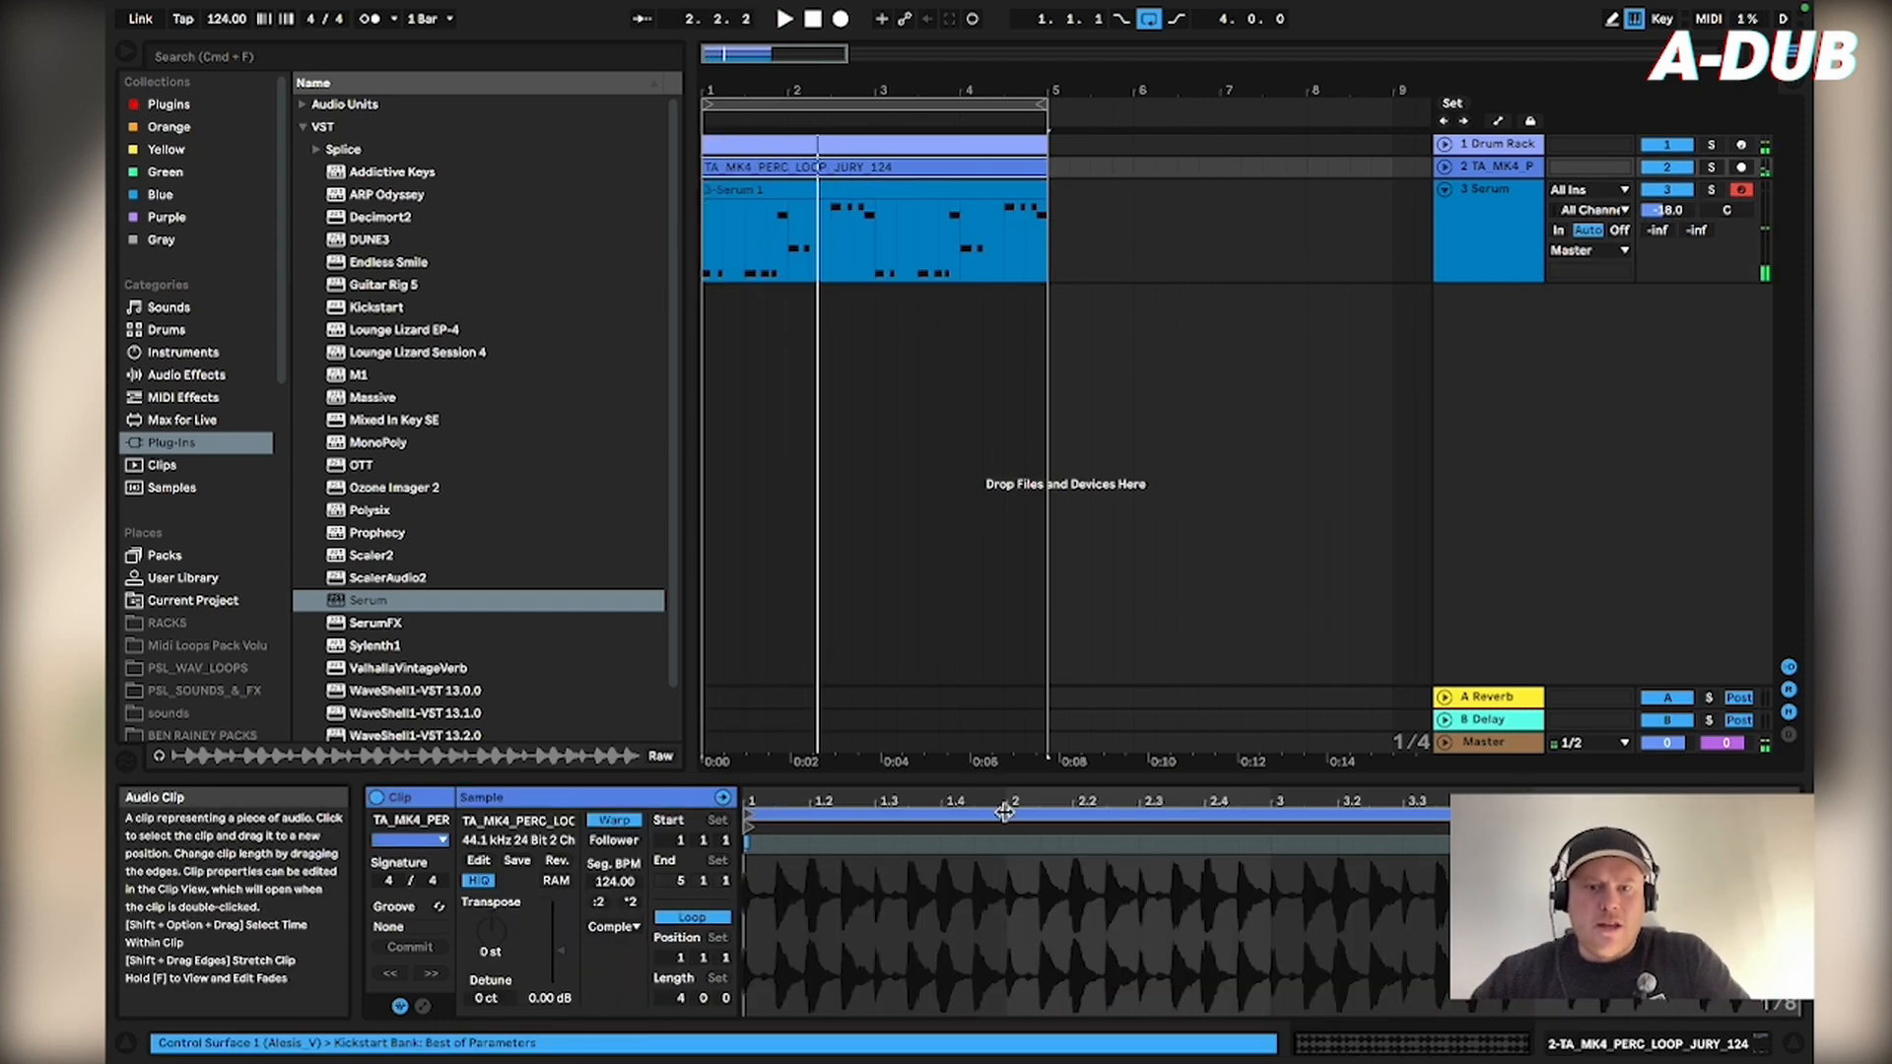
{"action": "key", "text": "shift+Tab"}
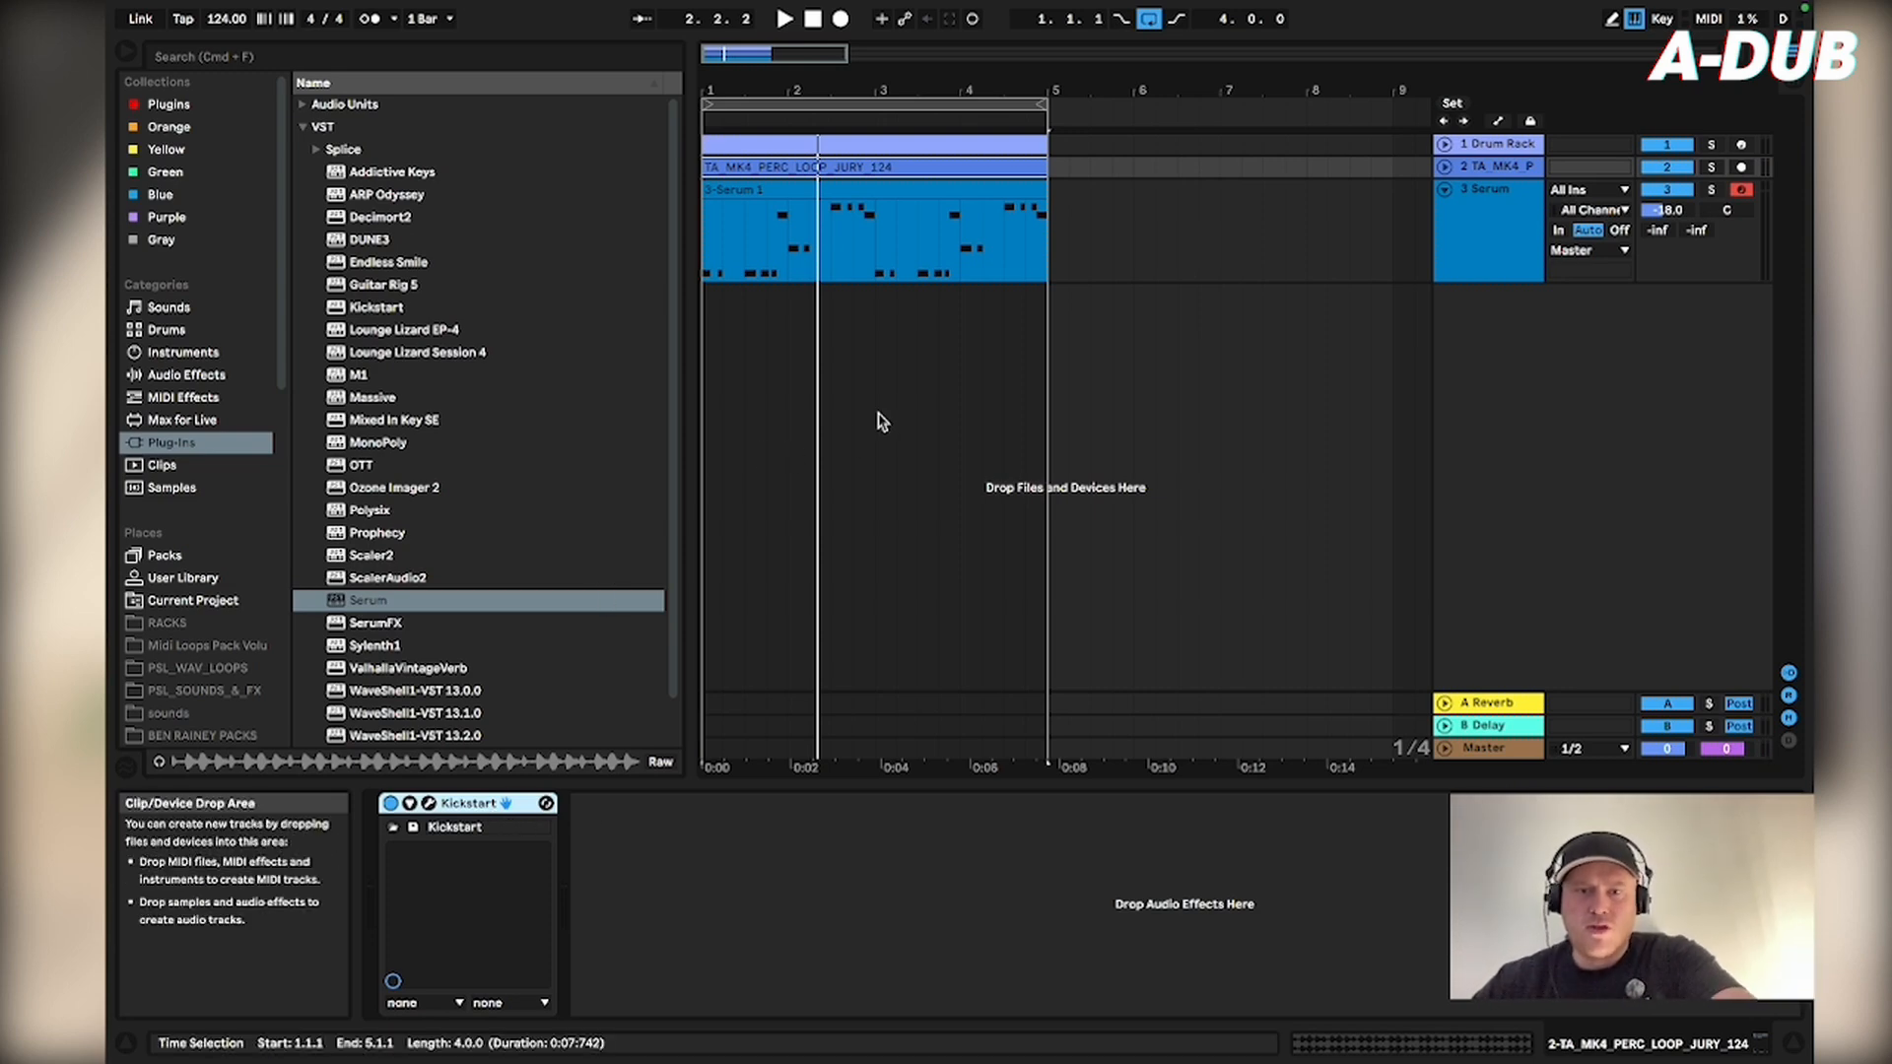
{"action": "left_click", "coordinate": [891, 197]}
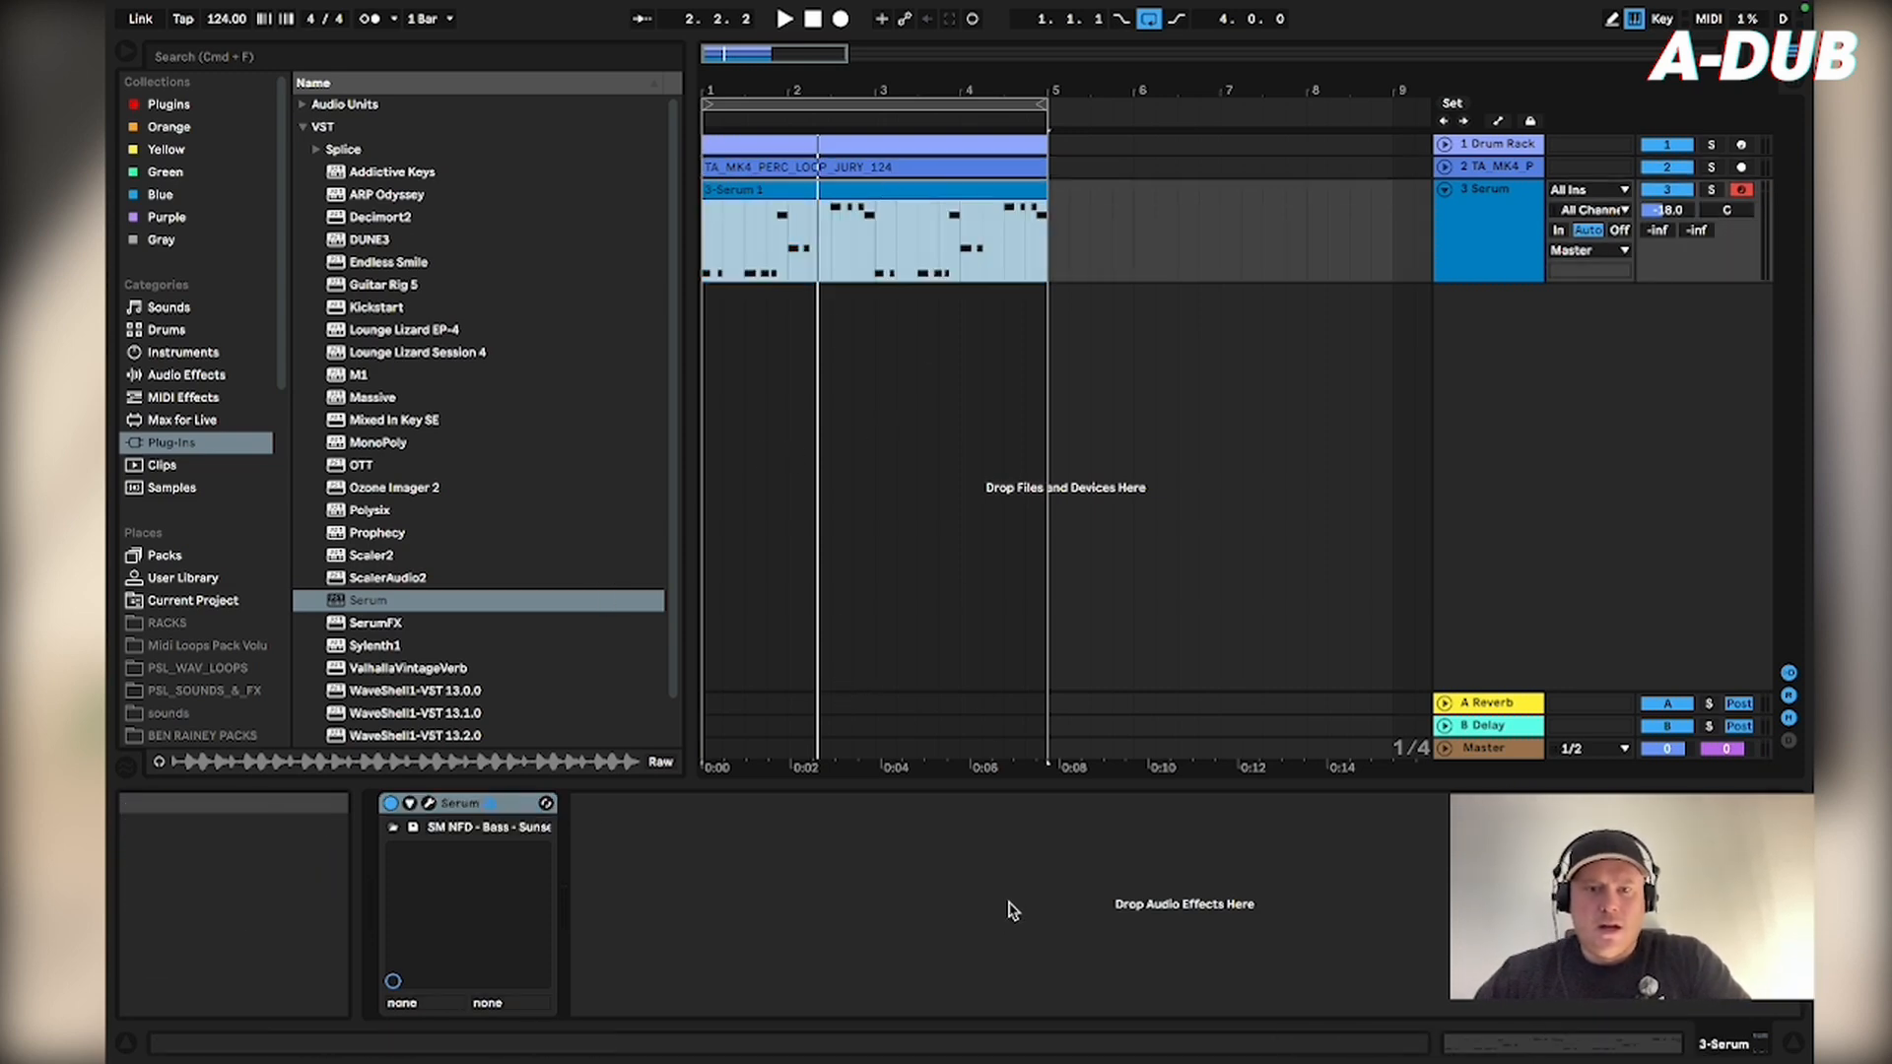
{"action": "left_click_drag", "start_coordinate": [1014, 902], "coordinate": [977, 924]}
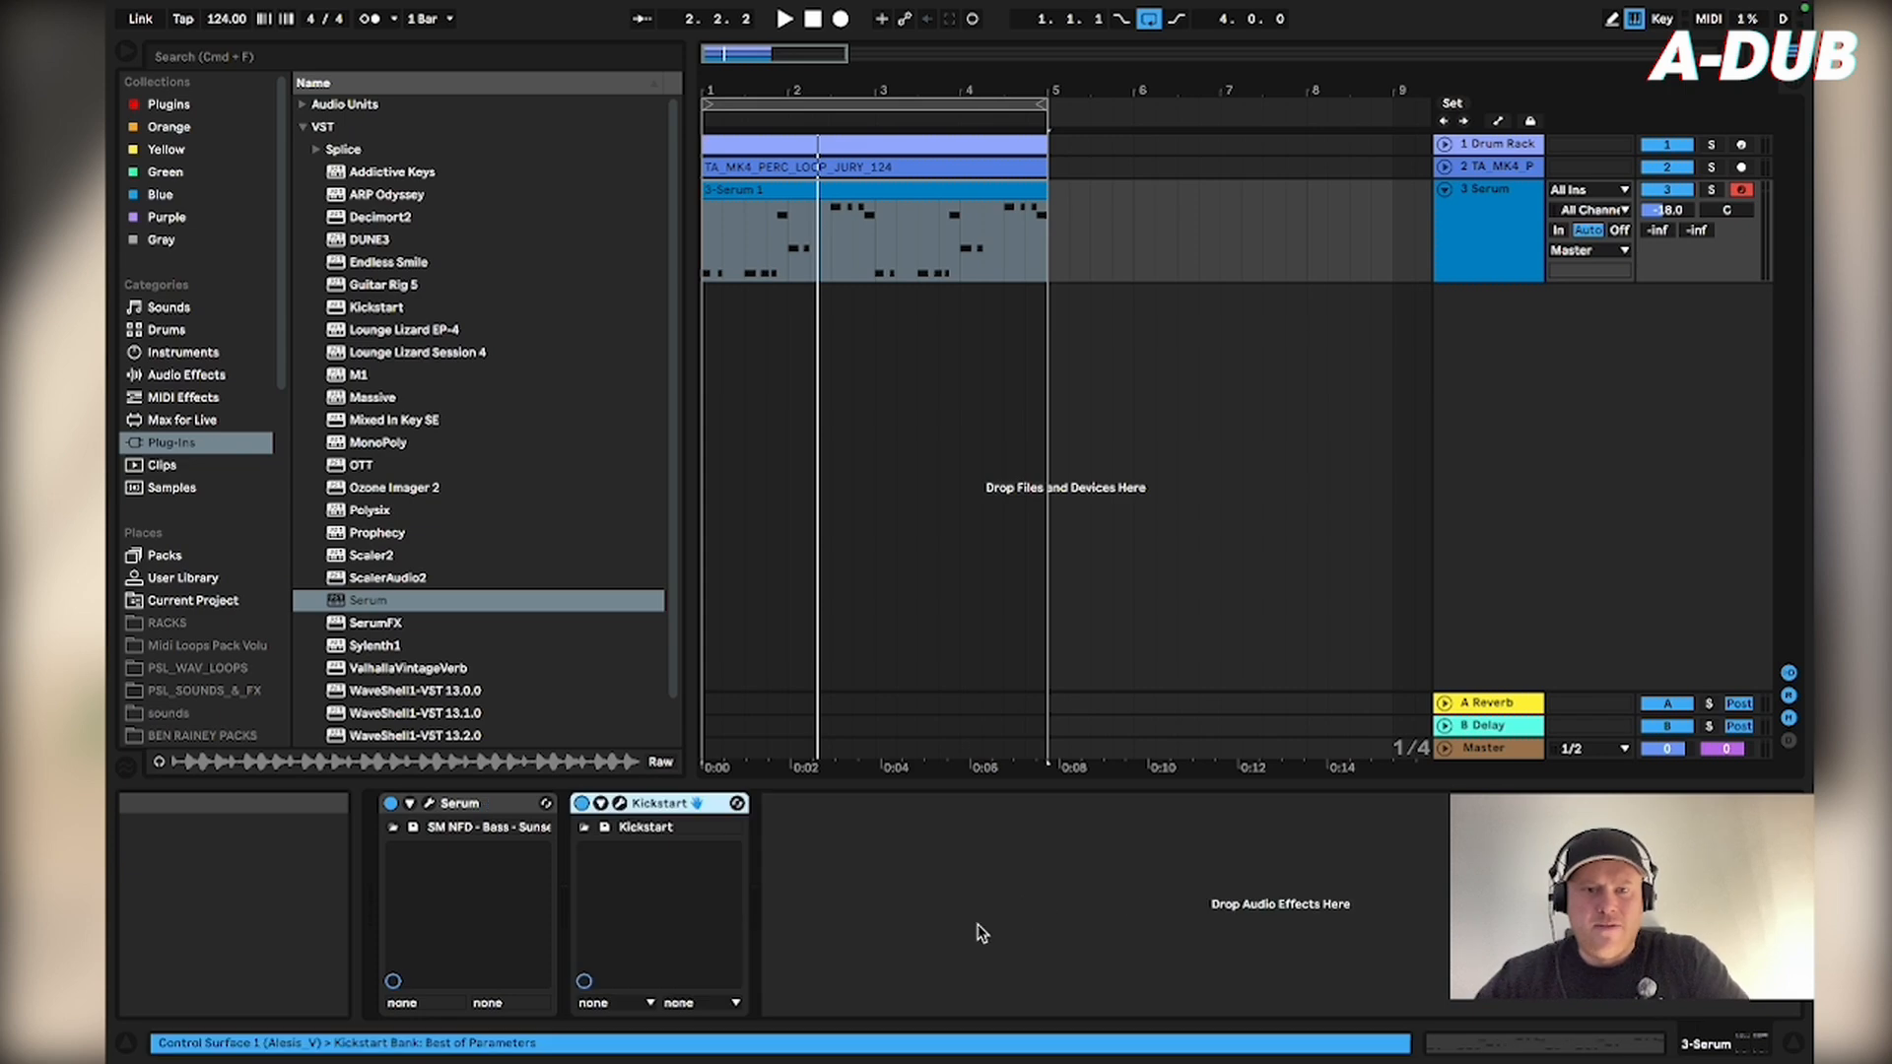
- Open Kickstart on the Serum track and audition the ducked bass in the full groove and soloed
{"action": "key", "text": "space"}
{"action": "left_click", "coordinate": [893, 197]}
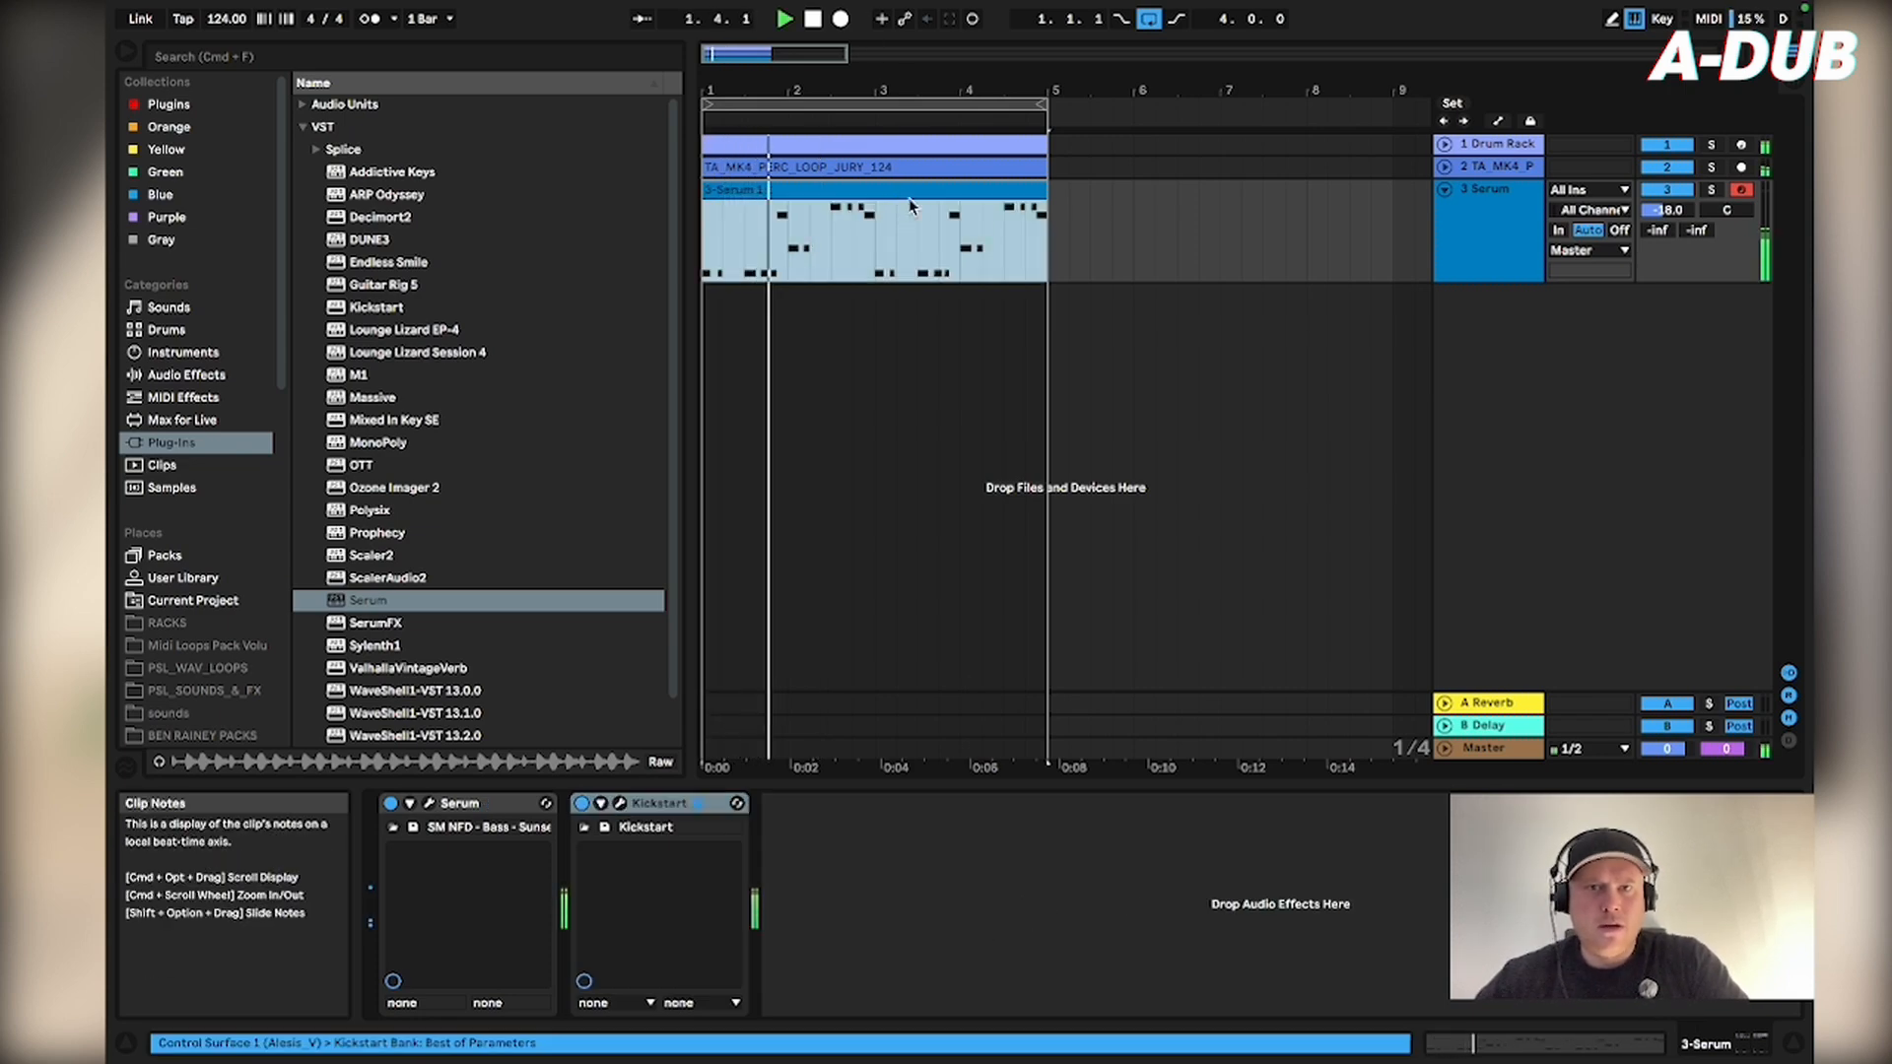
{"action": "left_click", "coordinate": [619, 803]}
{"action": "key", "text": "space"}
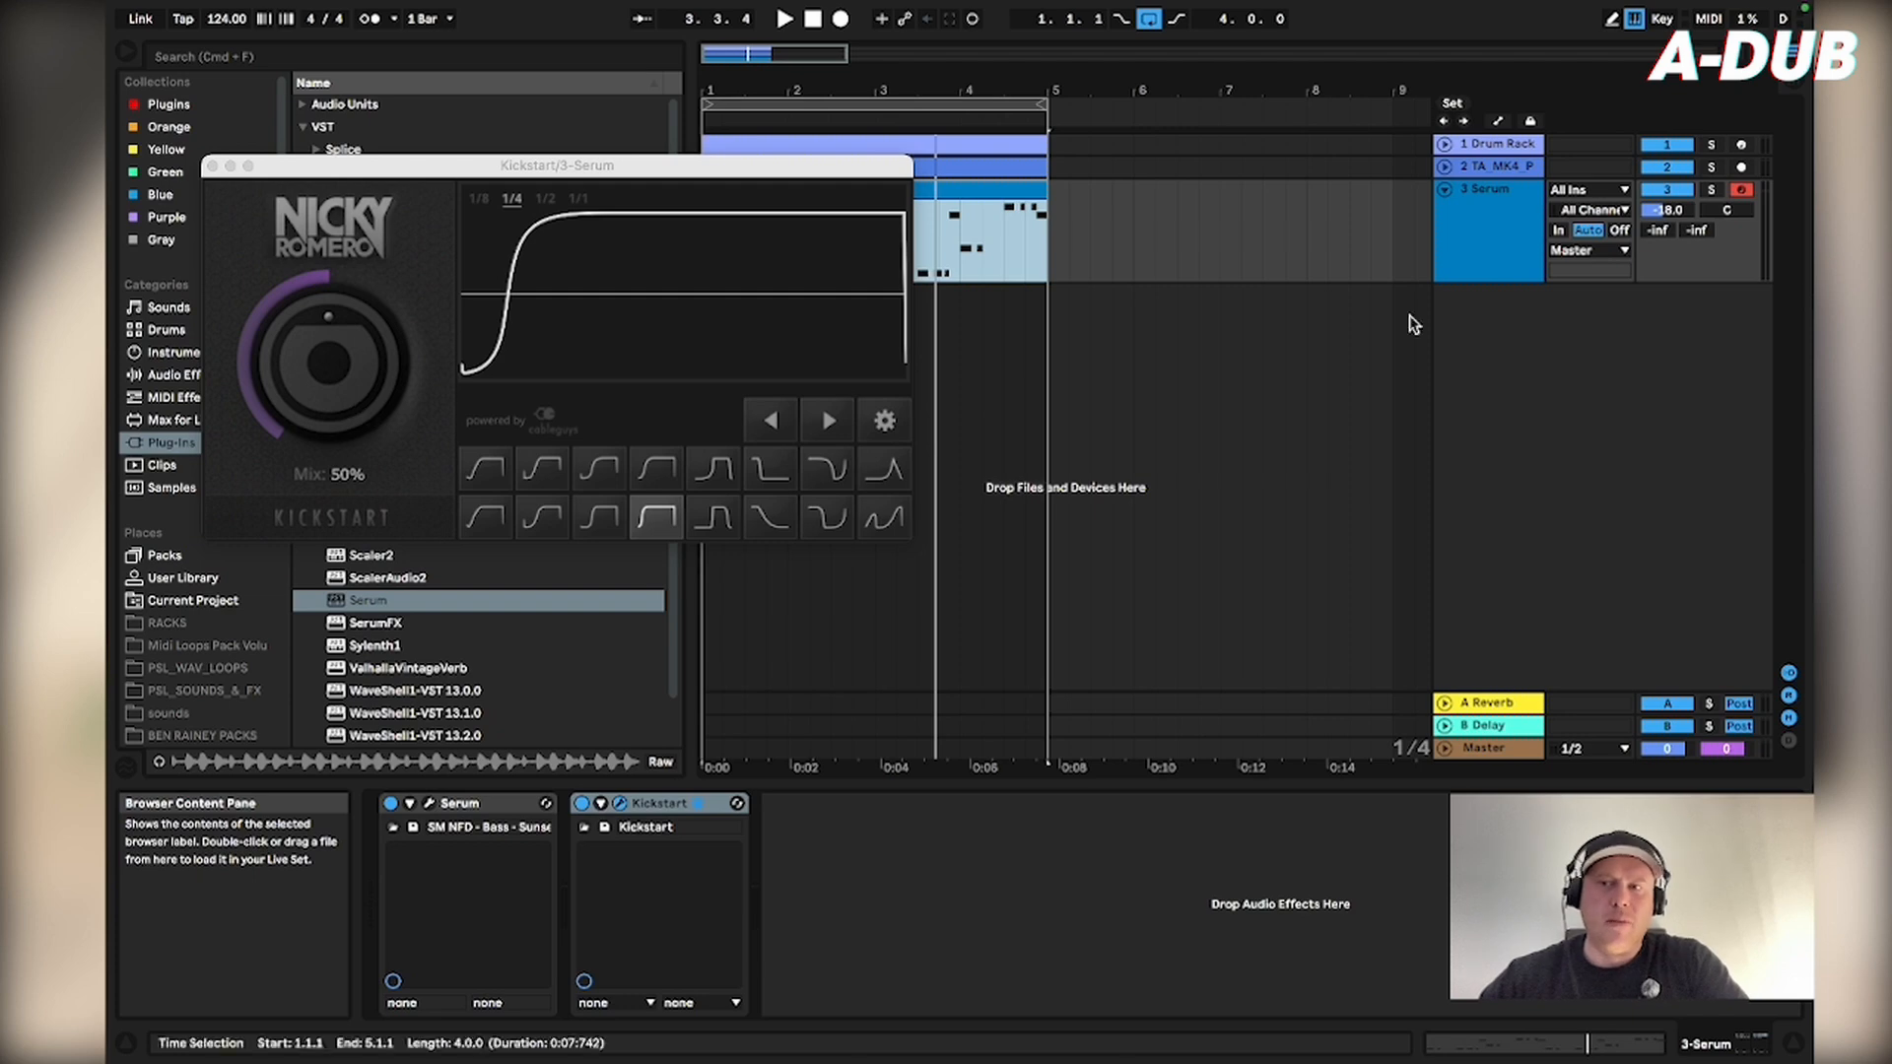
{"action": "key", "text": "space"}
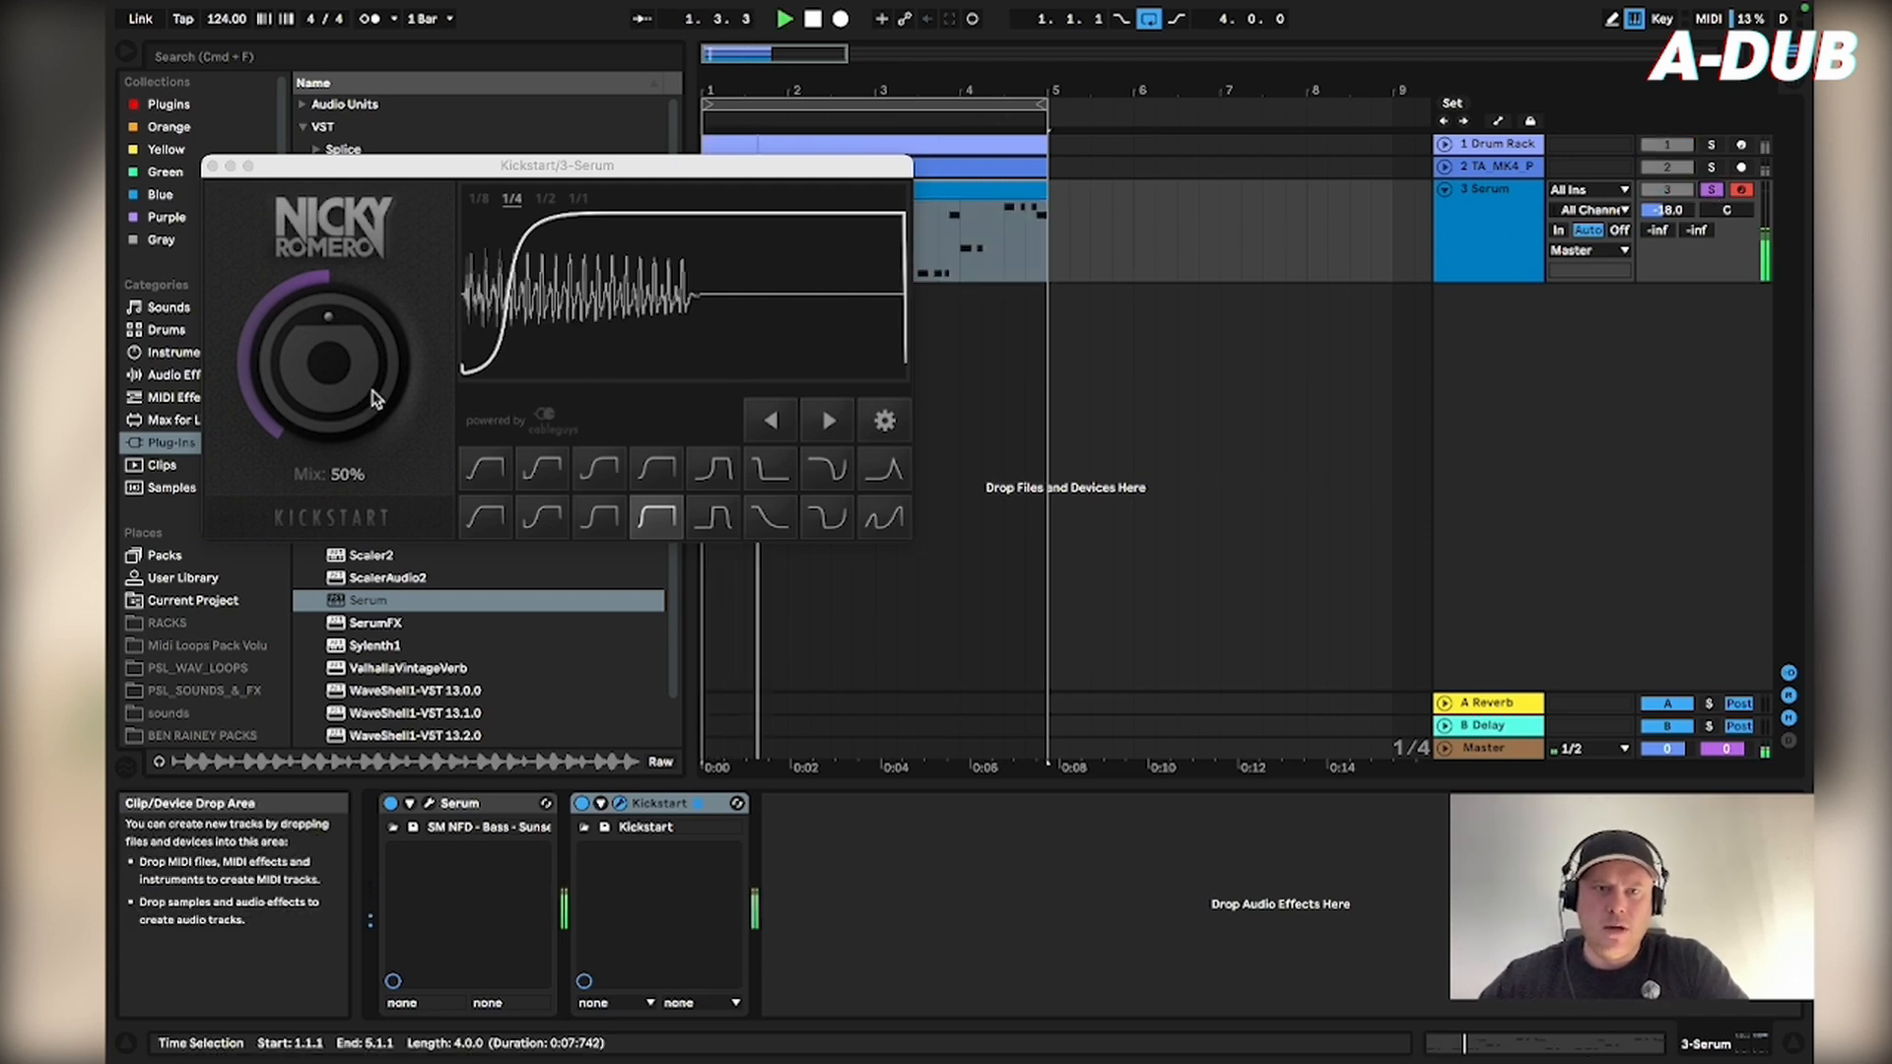
{"action": "key", "text": "space"}
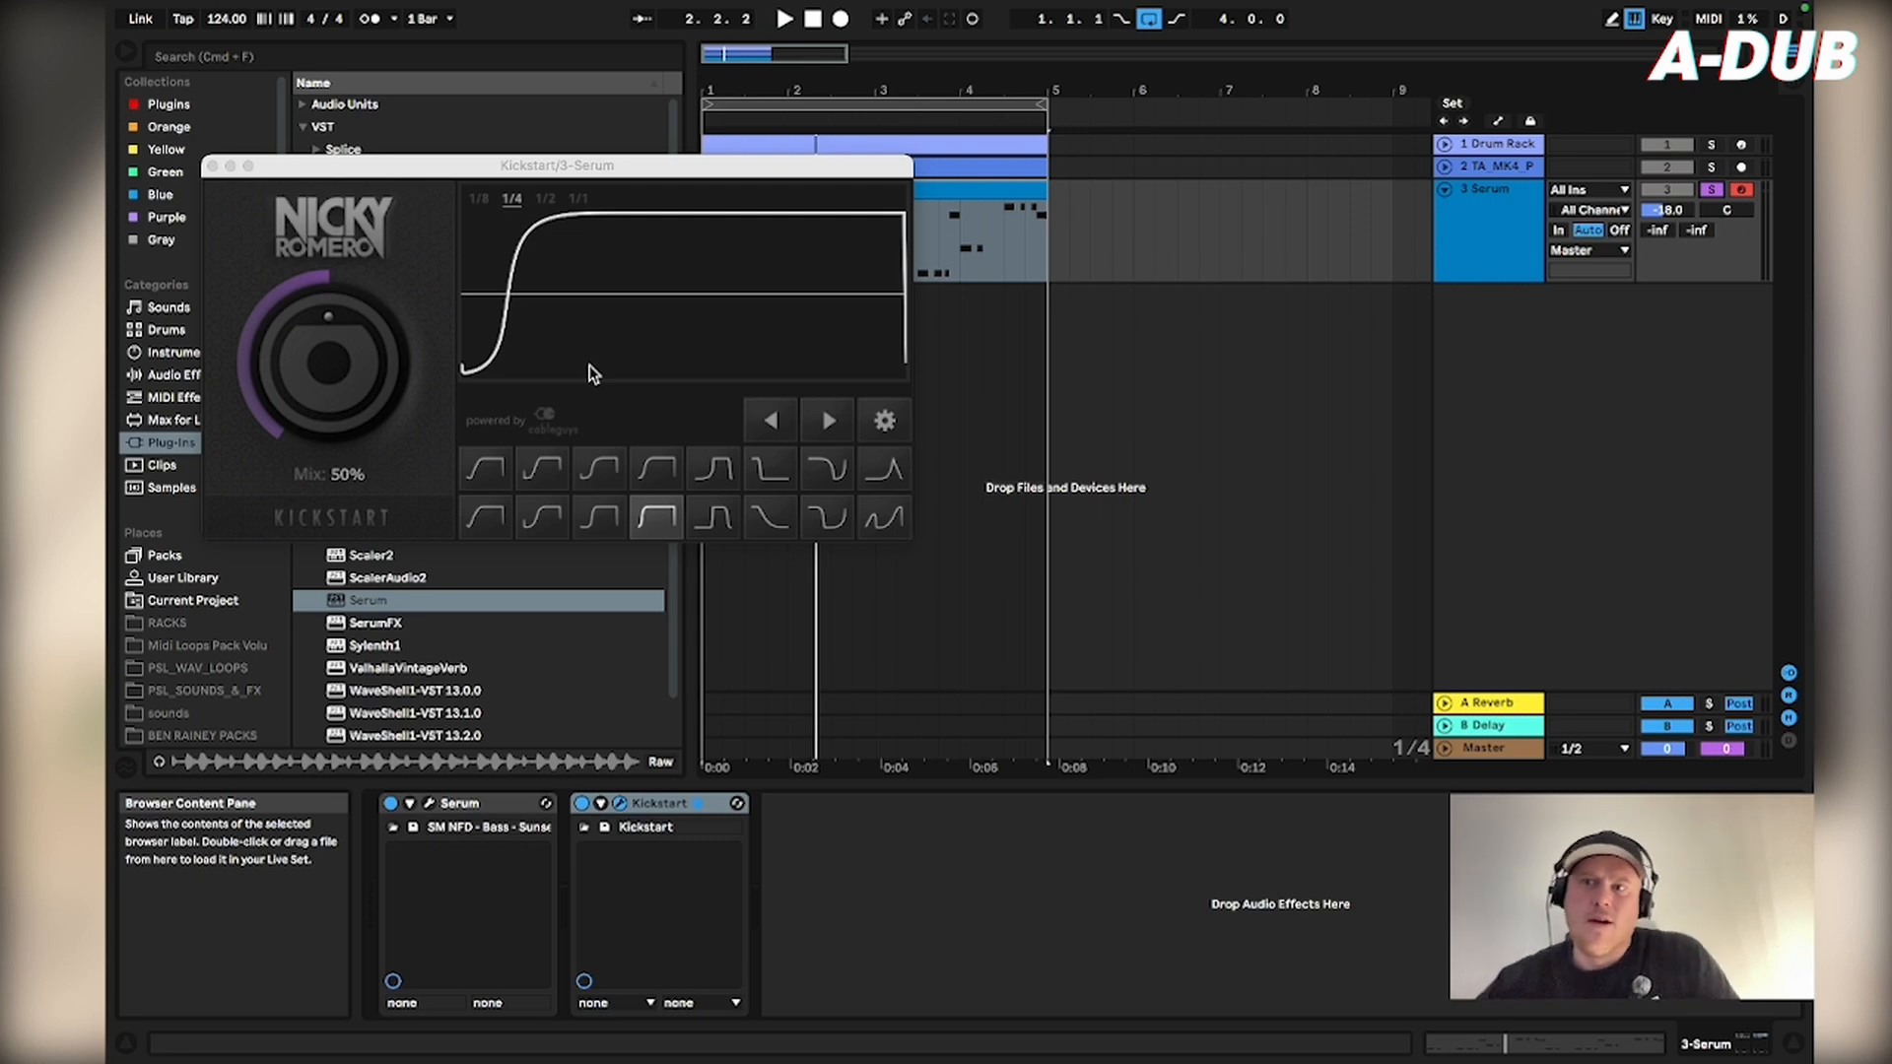
{"action": "left_click", "coordinate": [1712, 189]}
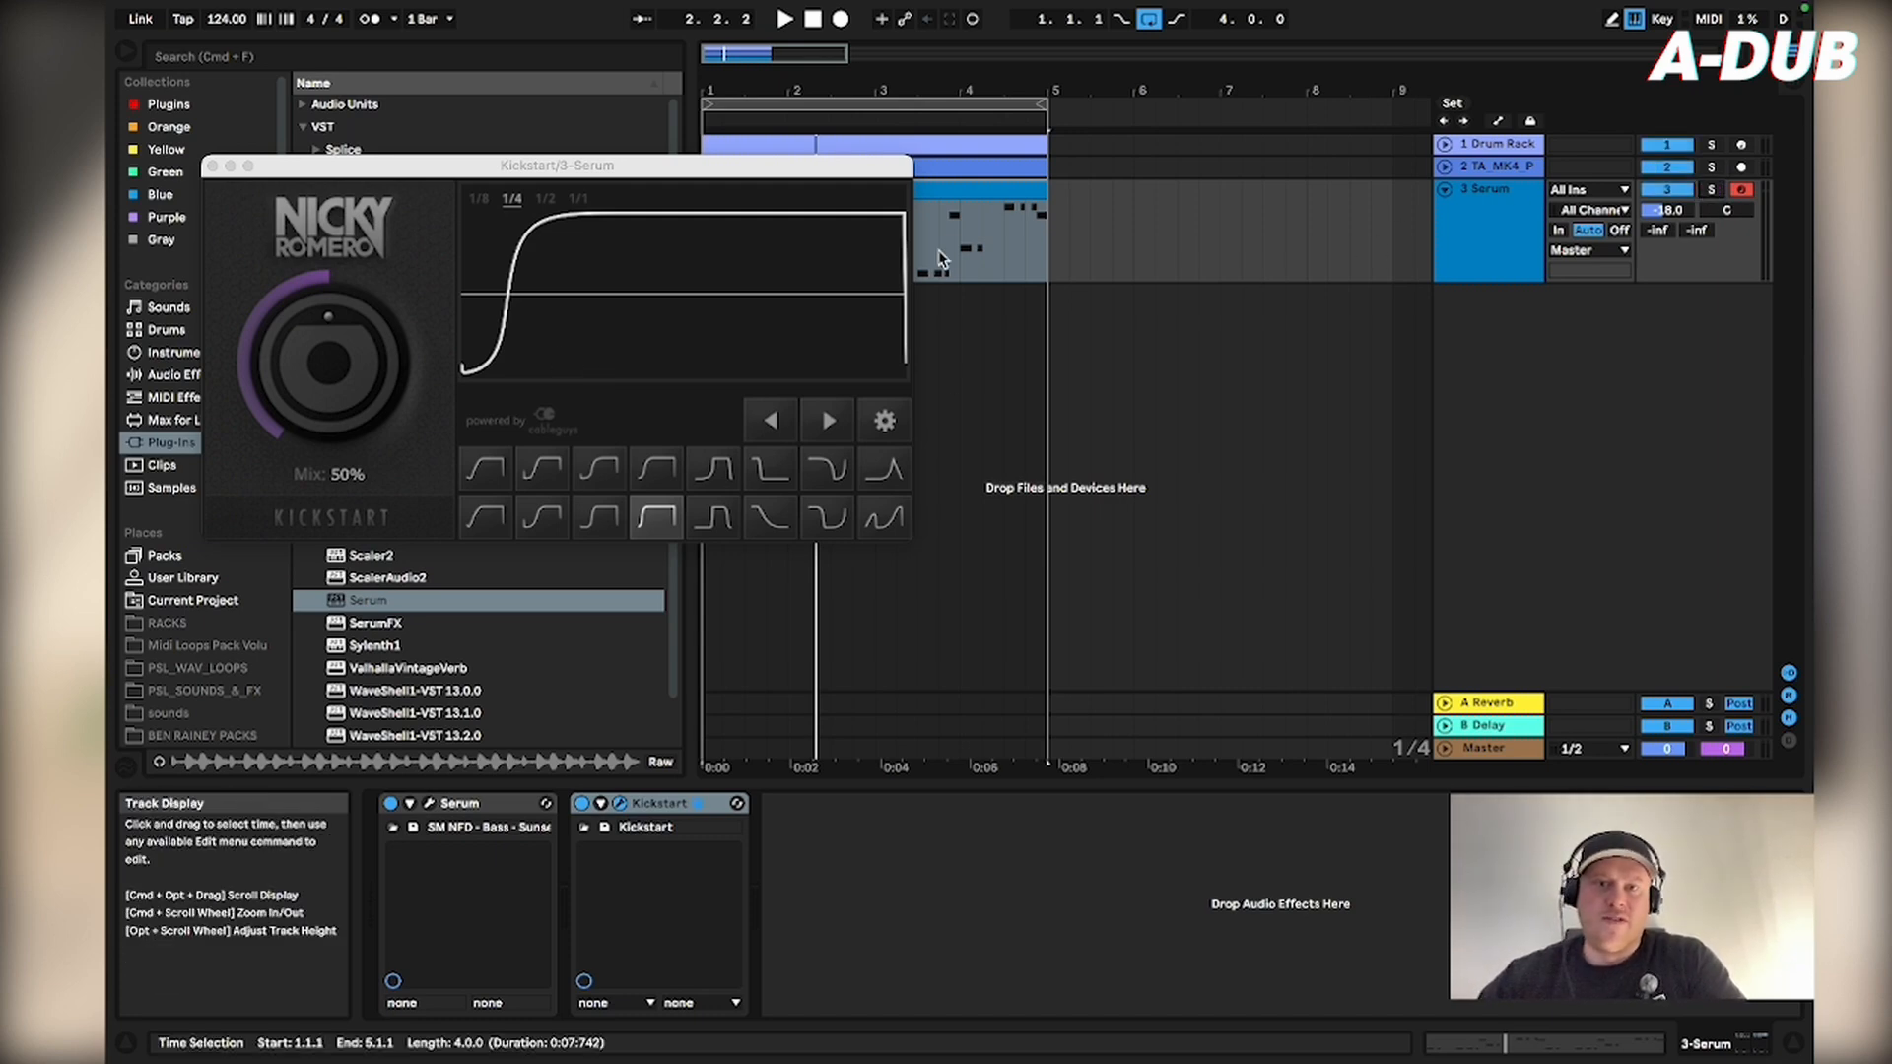
{"action": "key", "text": "space"}
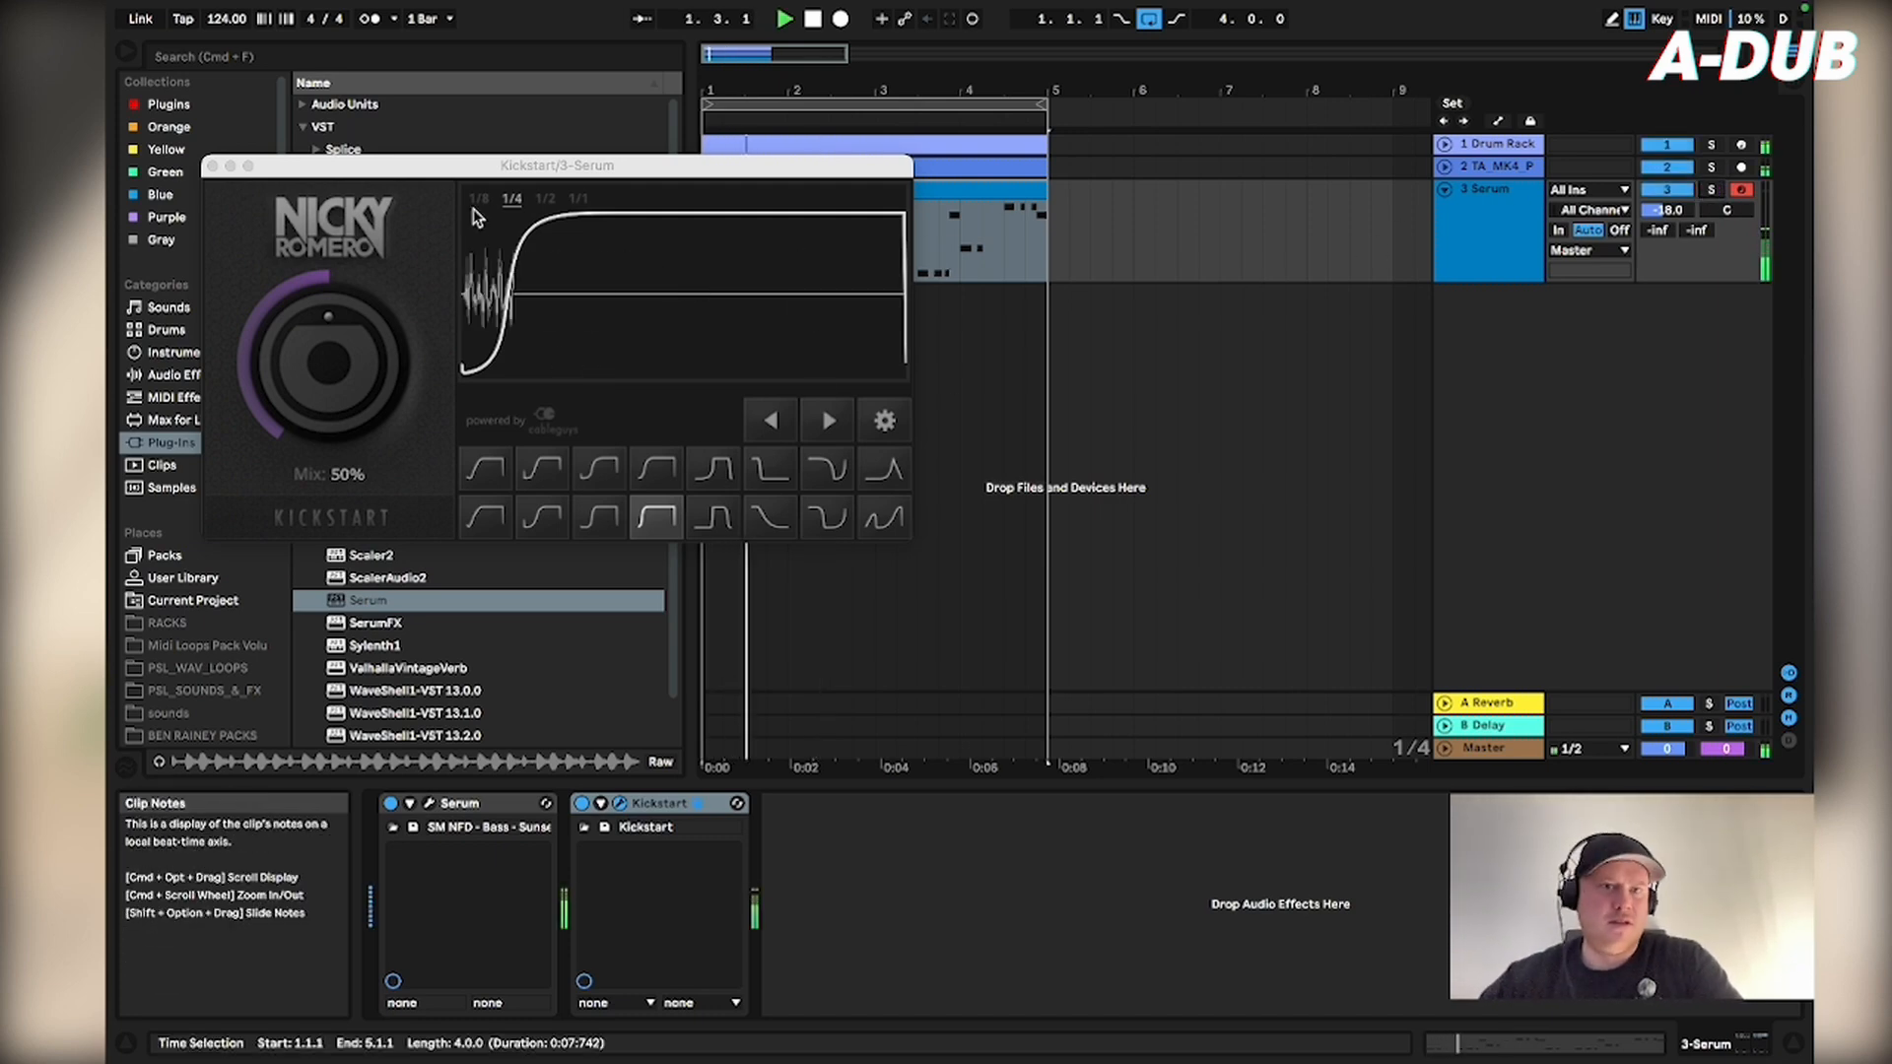
- Deactivate the Utility device on the Master track and play the groove in stereo
{"action": "left_click", "coordinate": [1525, 750]}
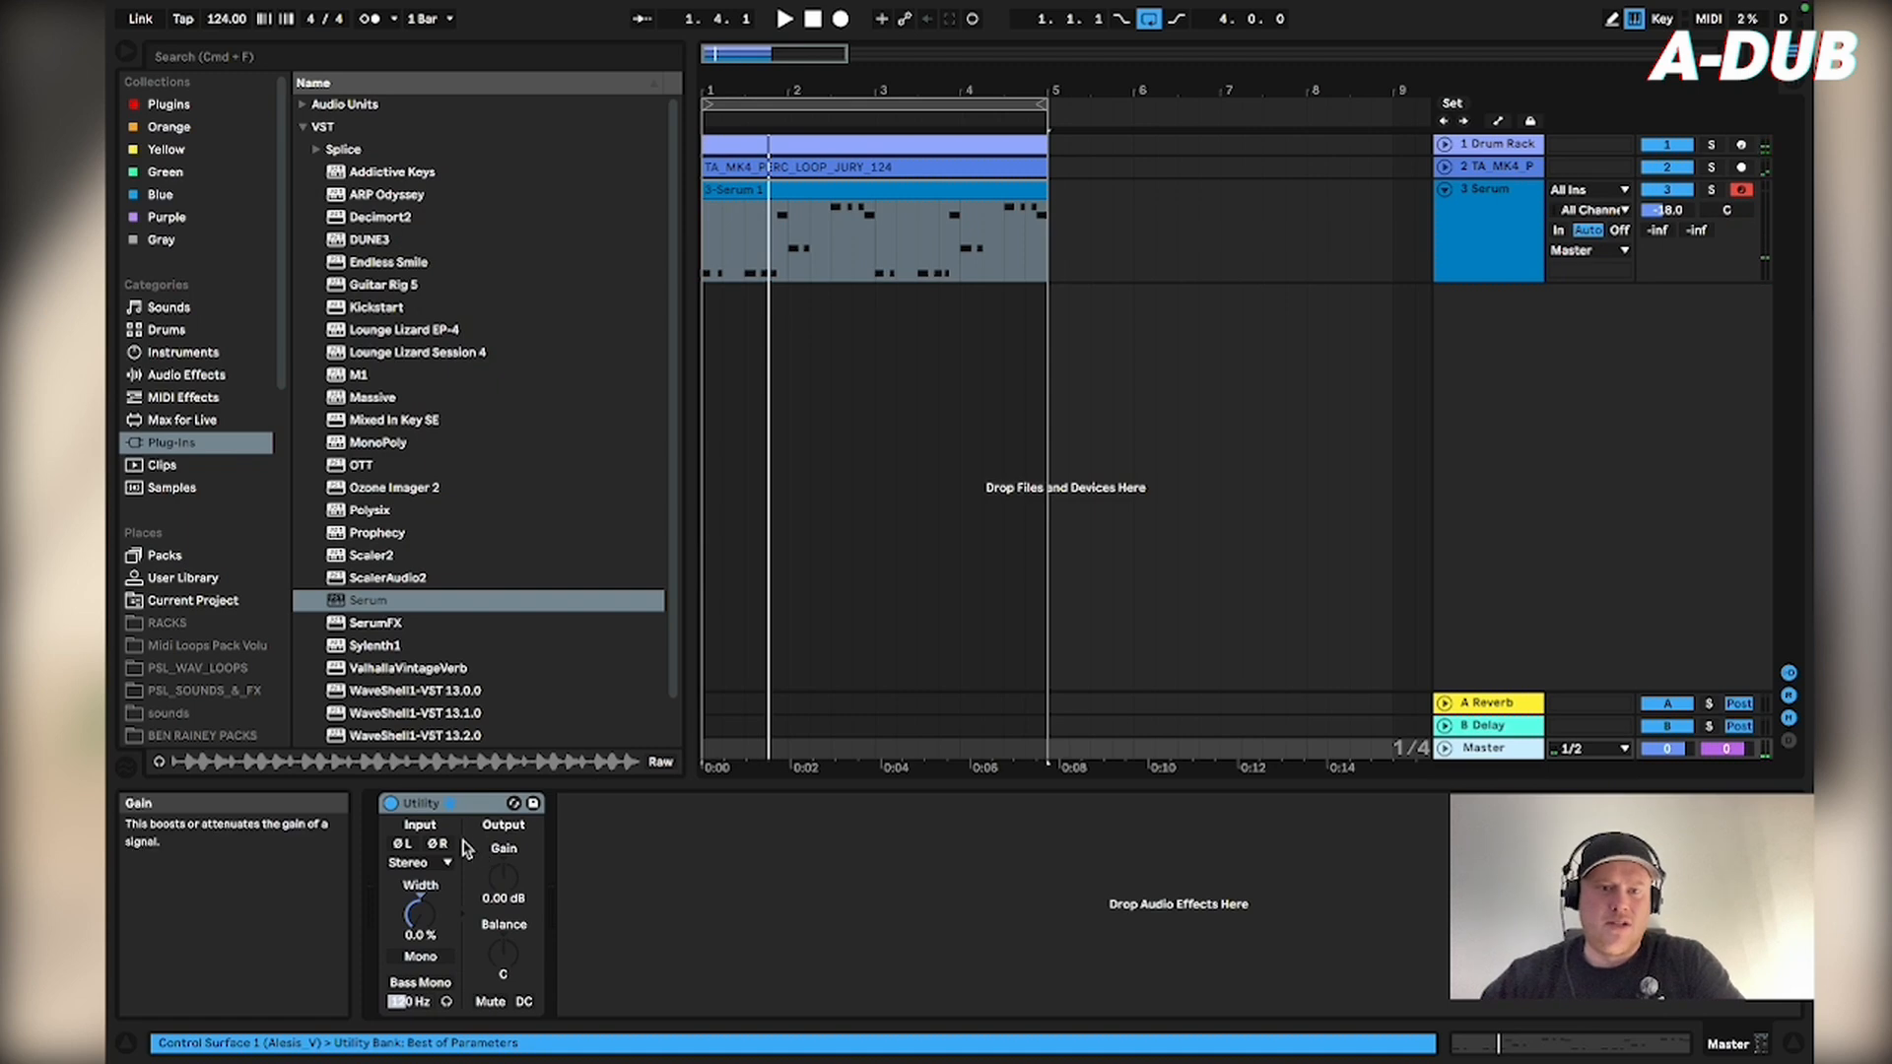
{"action": "left_click", "coordinate": [391, 804]}
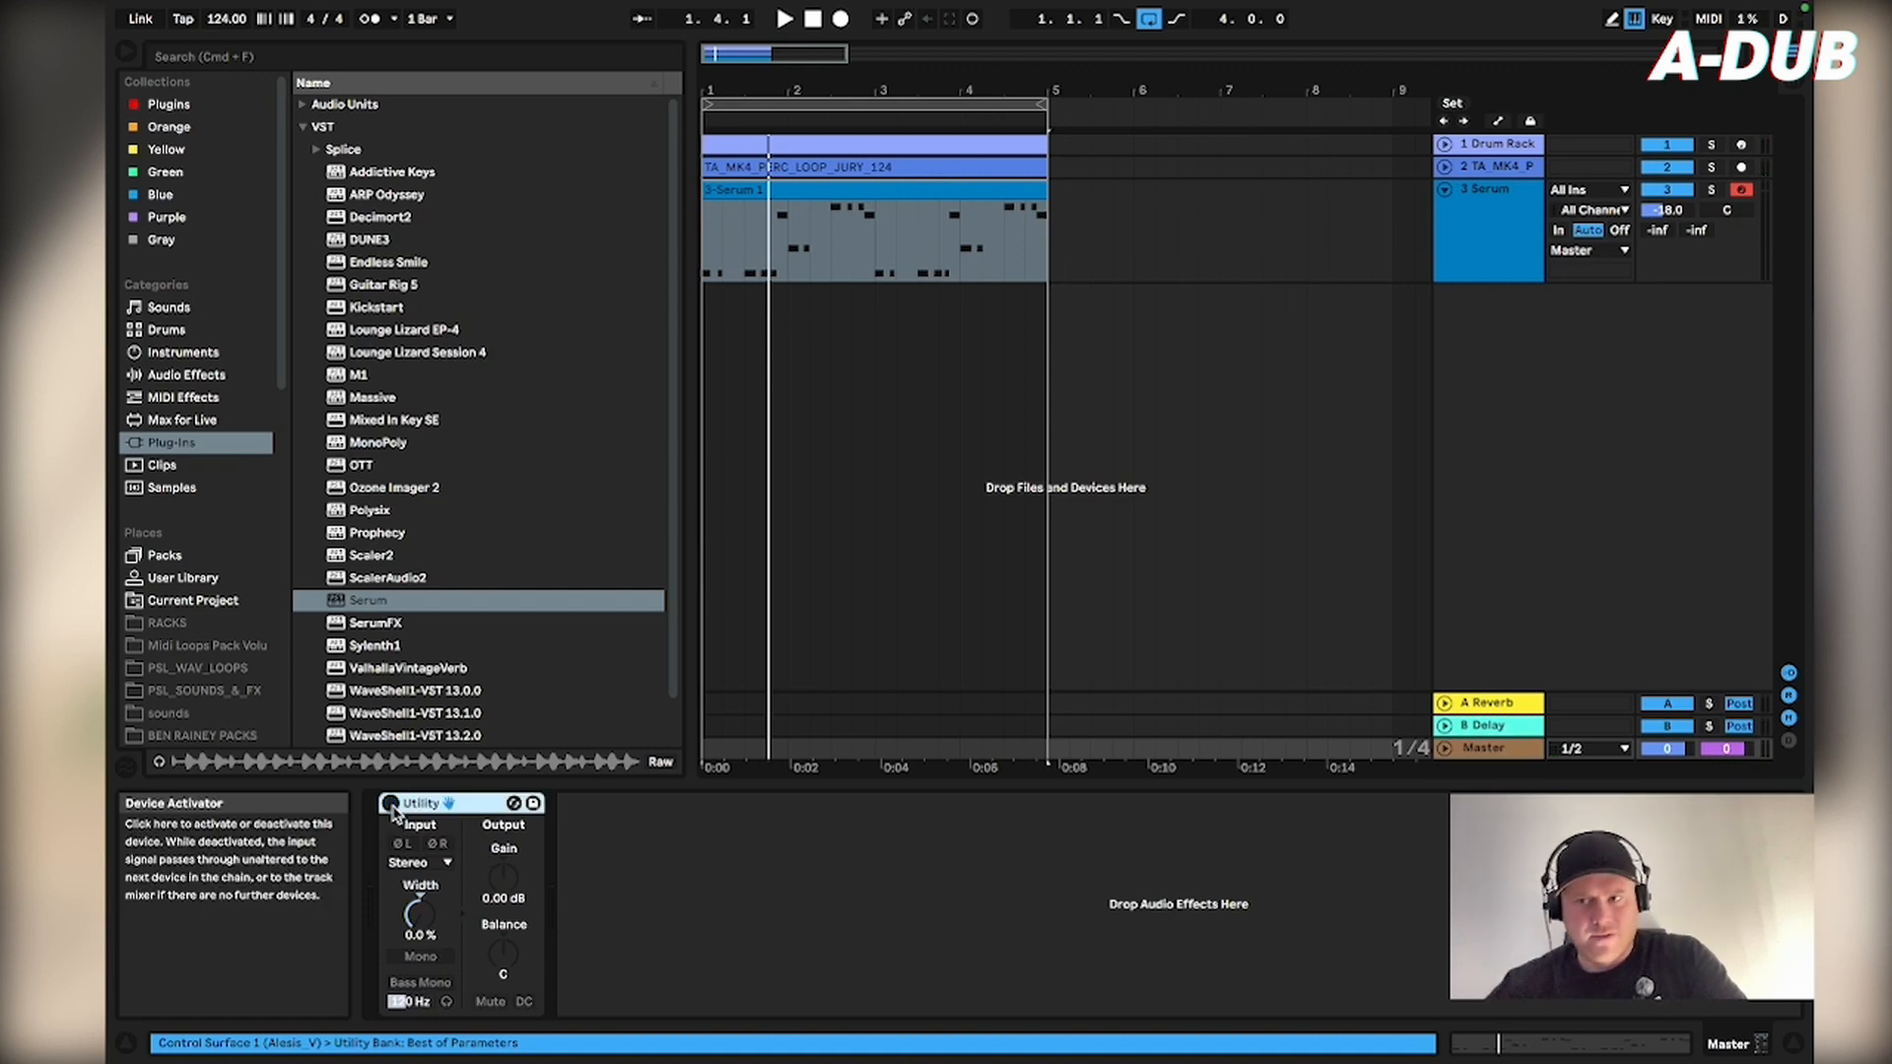
{"action": "key", "text": "space"}
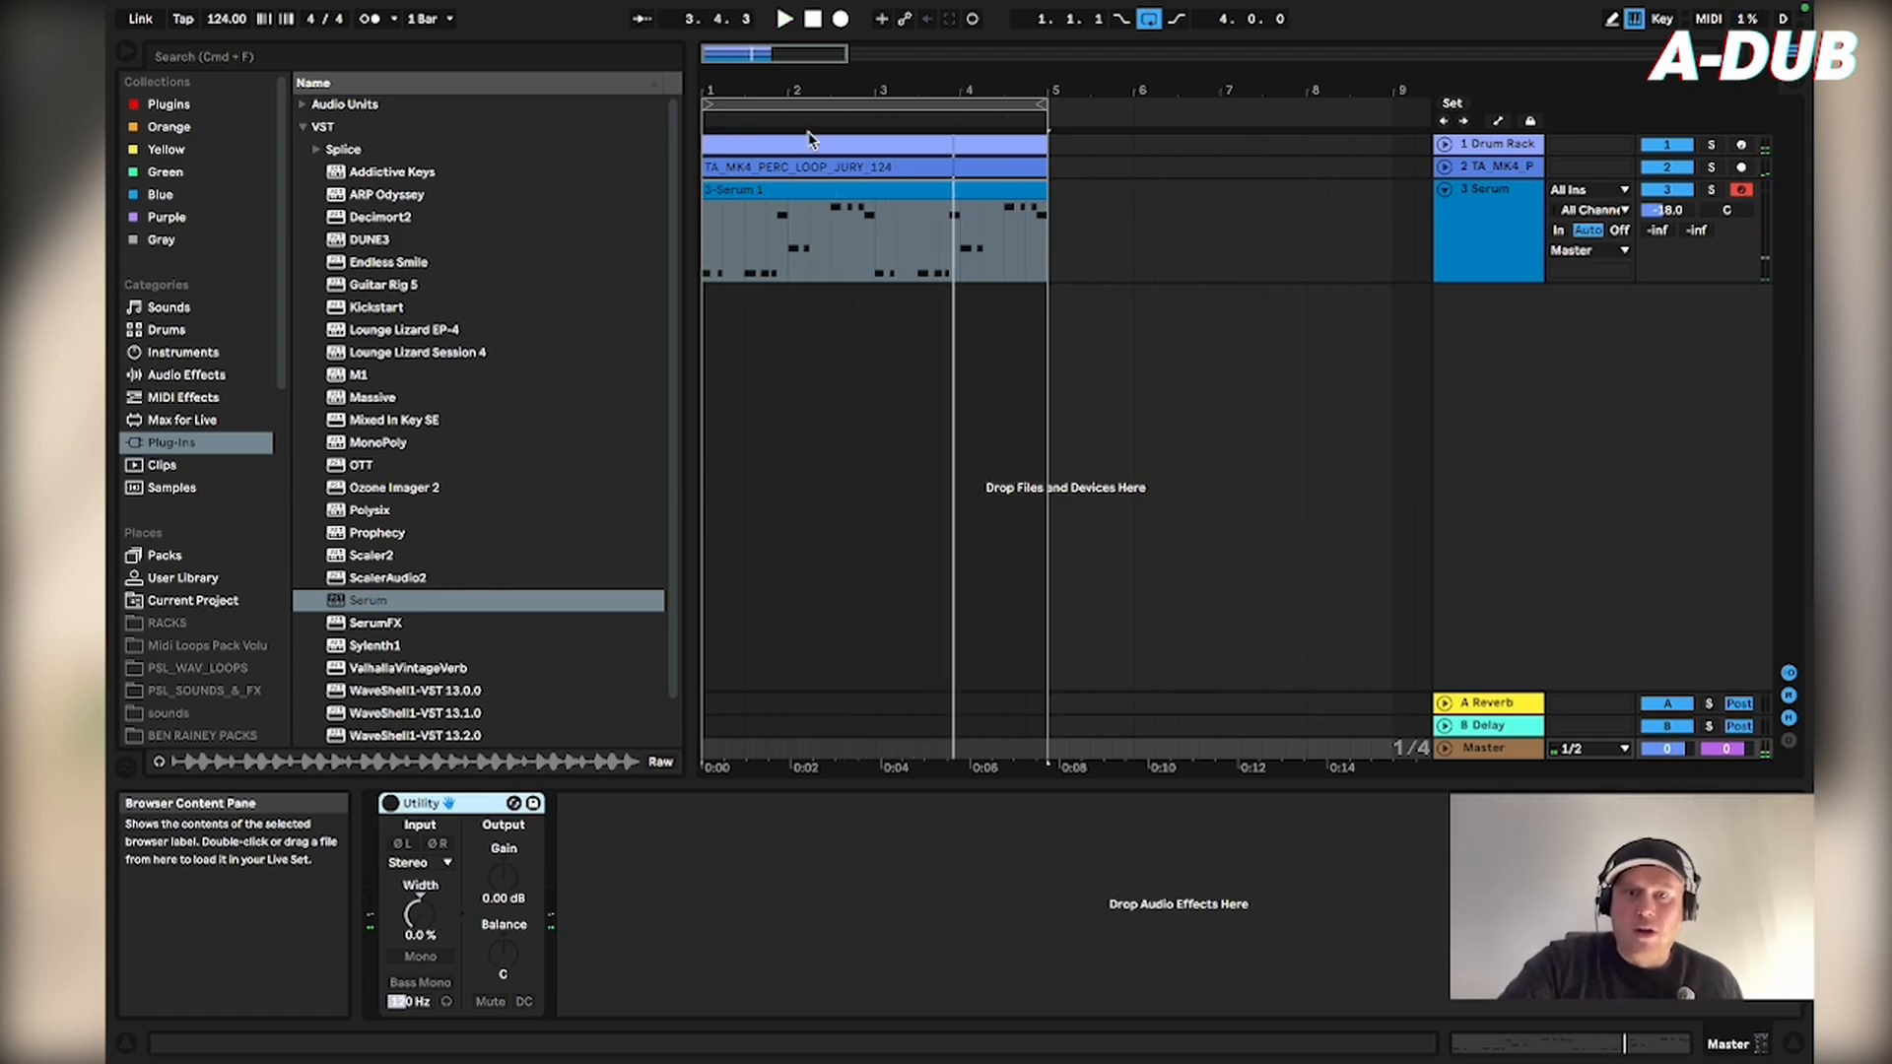
- Transpose all notes in the four-bar Serum clip down seven semitones to the range F1 to C#2 and play the groove
{"action": "left_click", "coordinate": [802, 189]}
{"action": "left_click", "coordinate": [1475, 1046]}
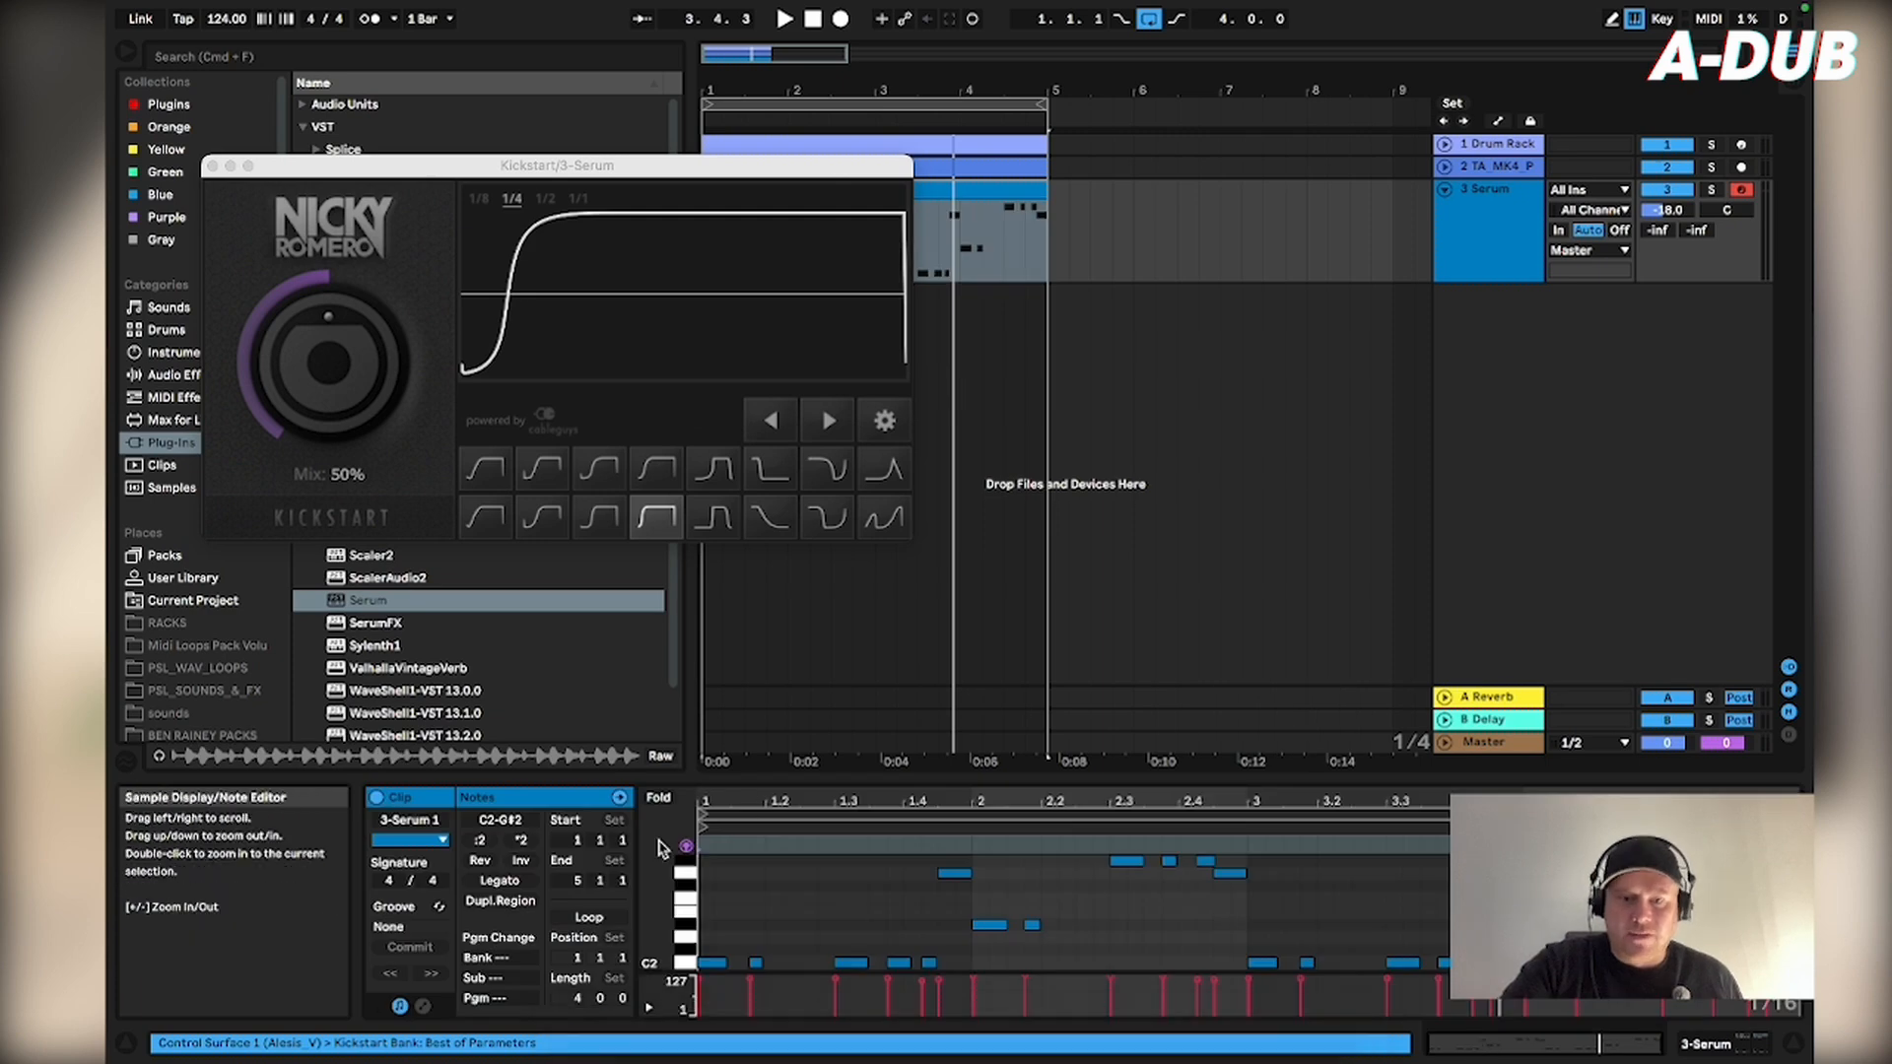
{"action": "left_click", "coordinate": [687, 963]}
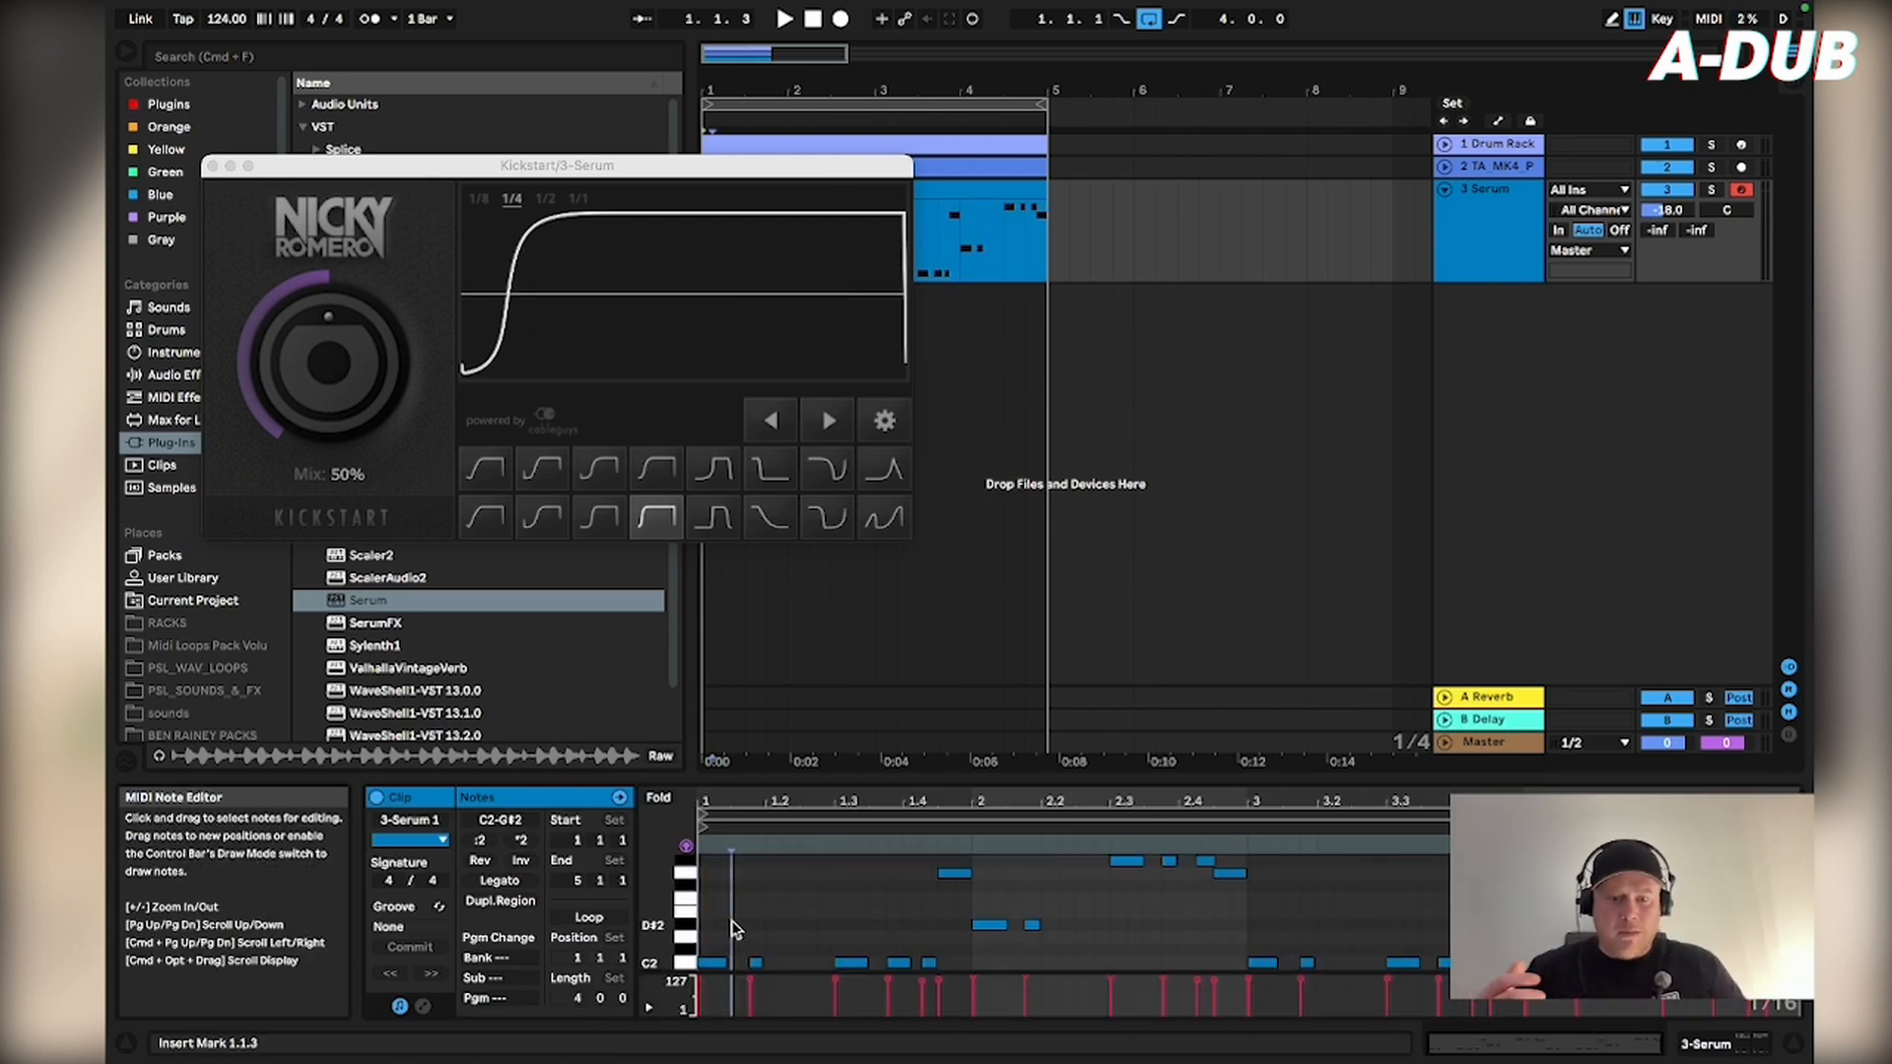
{"action": "key", "text": "super+a"}
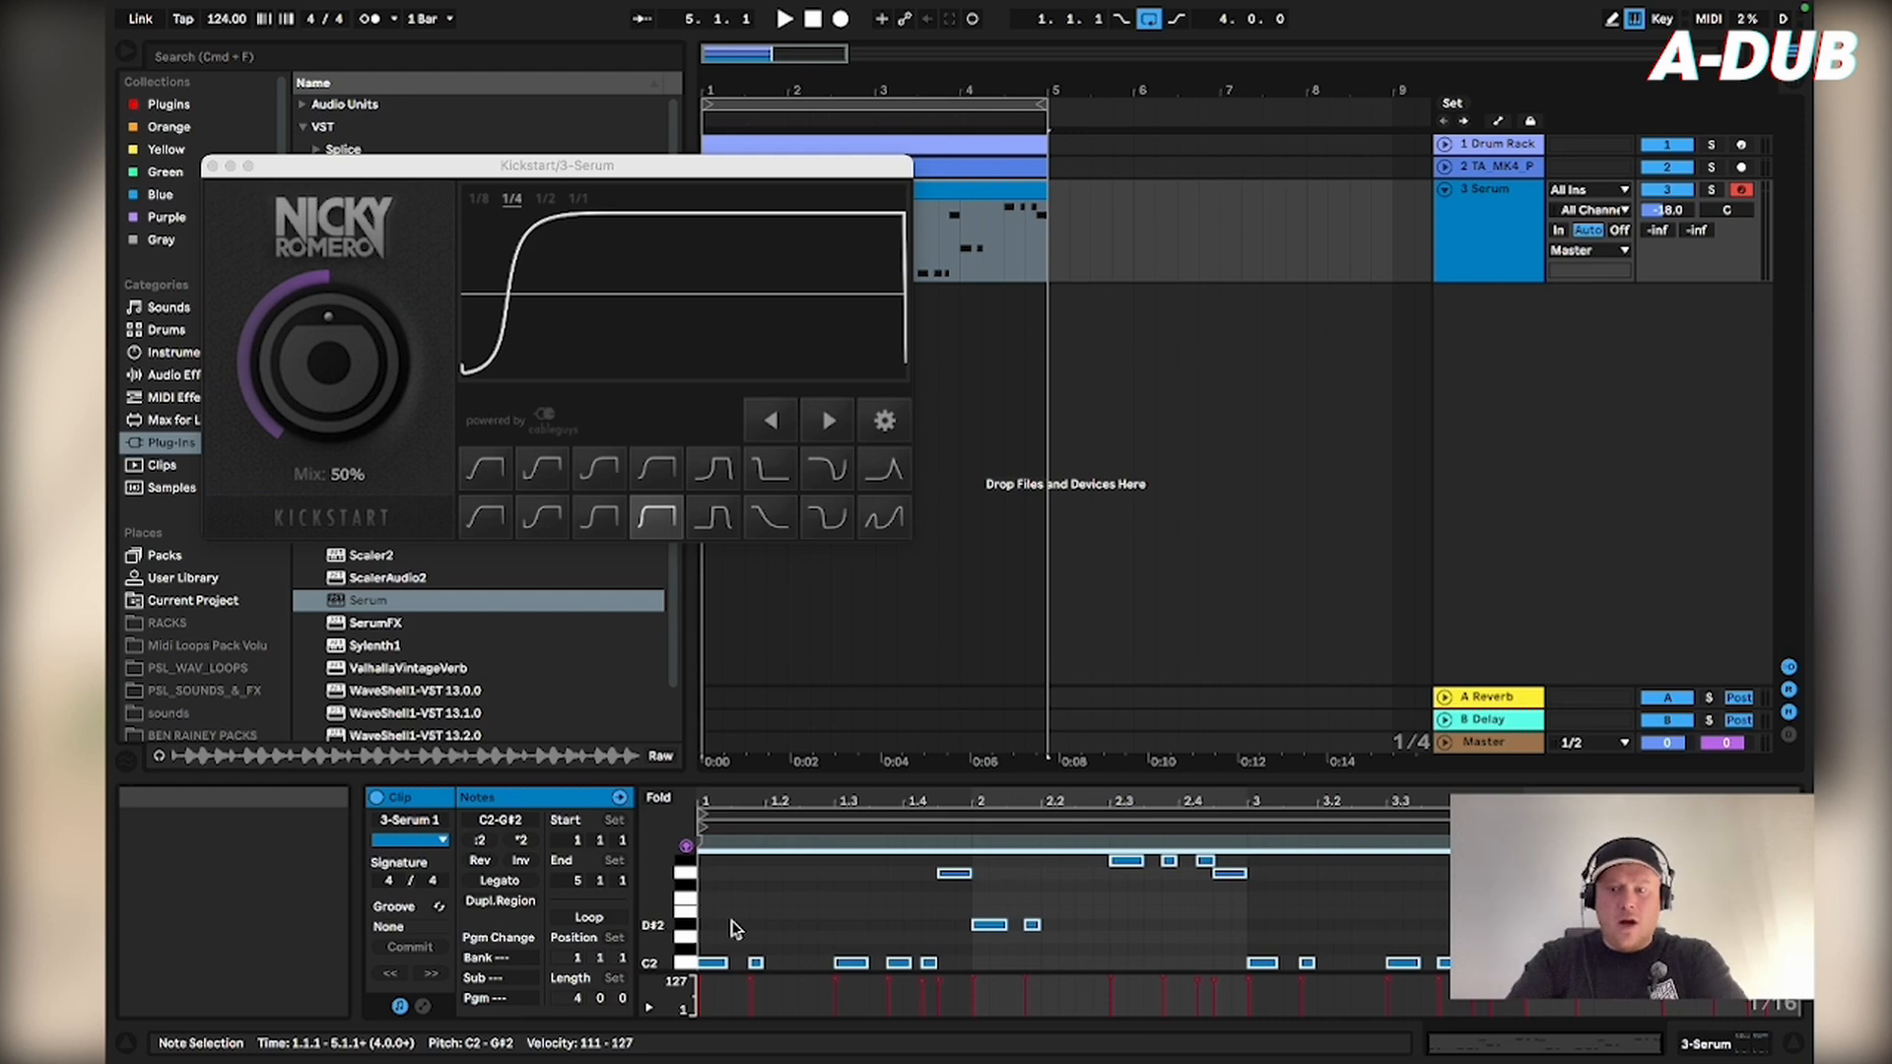
{"action": "key", "text": "Up"}
{"action": "key", "text": "Up"}
{"action": "key", "text": "Up"}
{"action": "key", "text": "Up"}
{"action": "key", "text": "Up"}
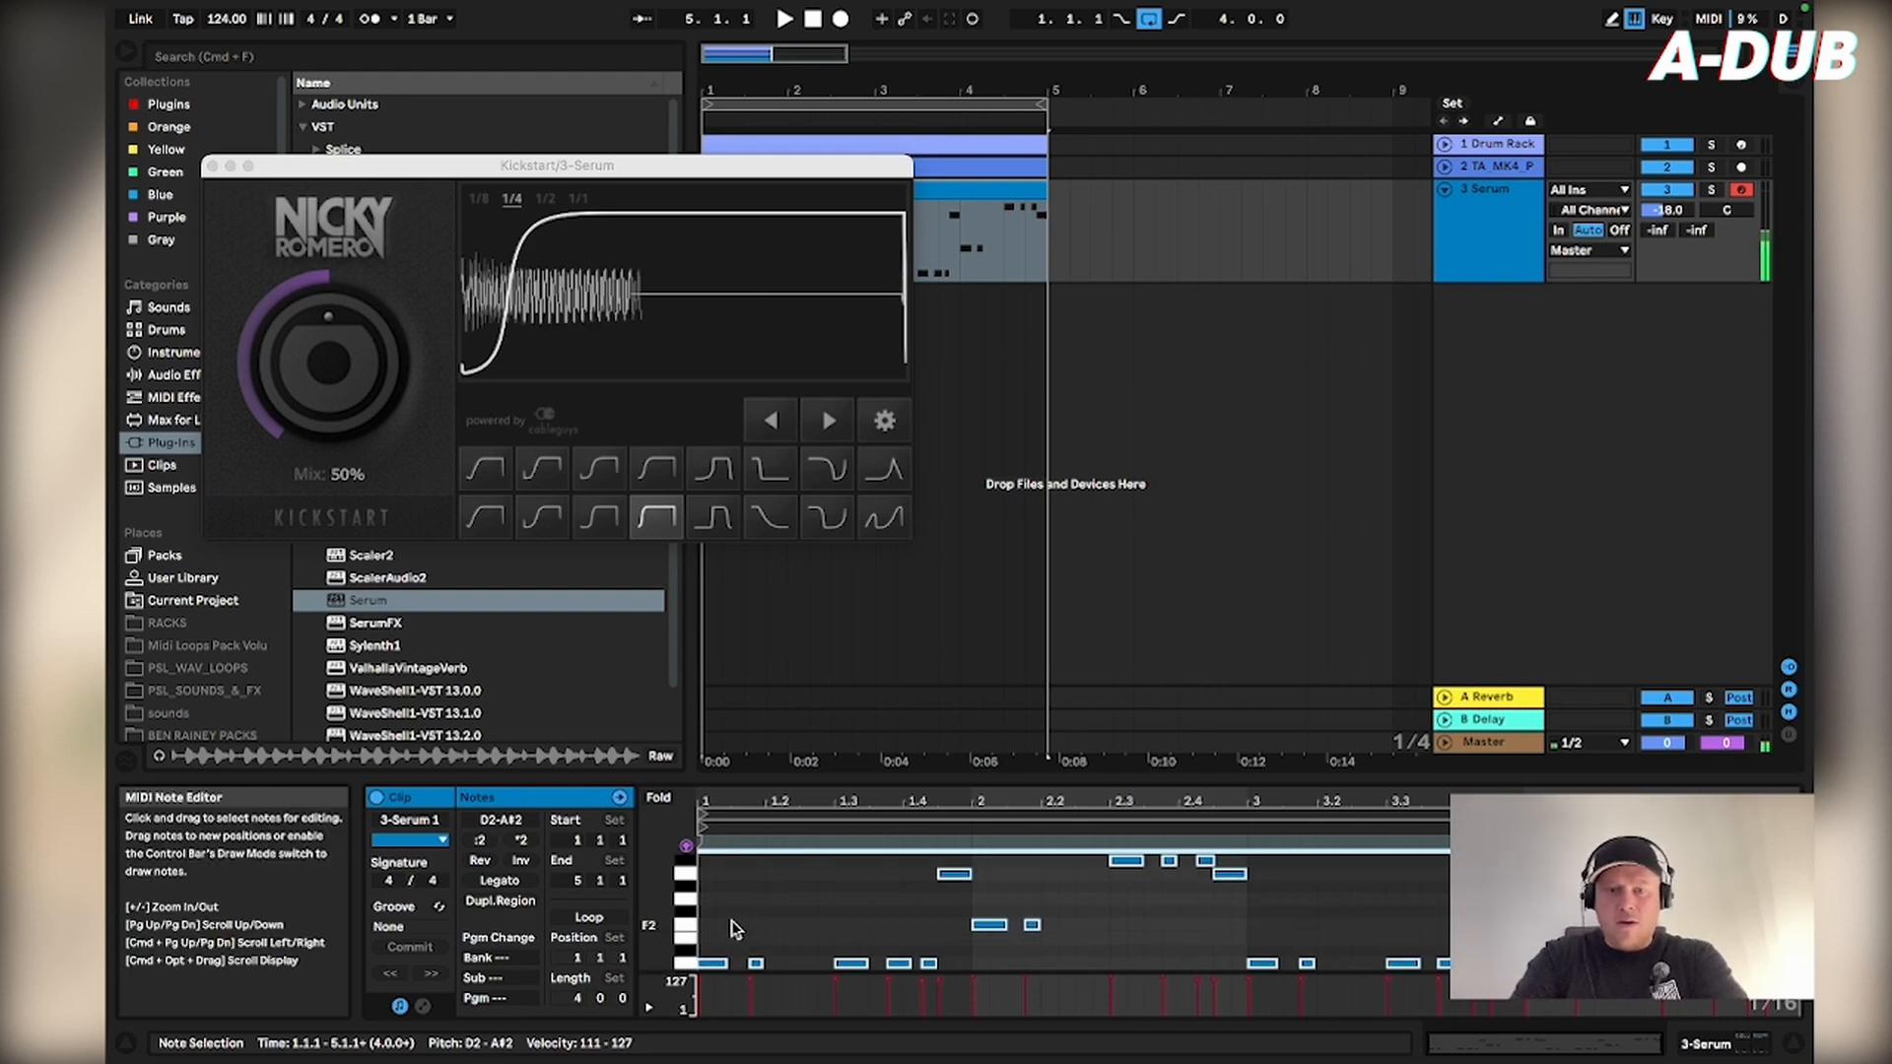
{"action": "key", "text": "Down"}
{"action": "key", "text": "Down"}
{"action": "key", "text": "Down"}
{"action": "key", "text": "Down"}
{"action": "key", "text": "Down"}
{"action": "key", "text": "Down"}
{"action": "key", "text": "Down"}
{"action": "key", "text": "Down"}
{"action": "key", "text": "Down"}
{"action": "key", "text": "Down"}
{"action": "key", "text": "Down"}
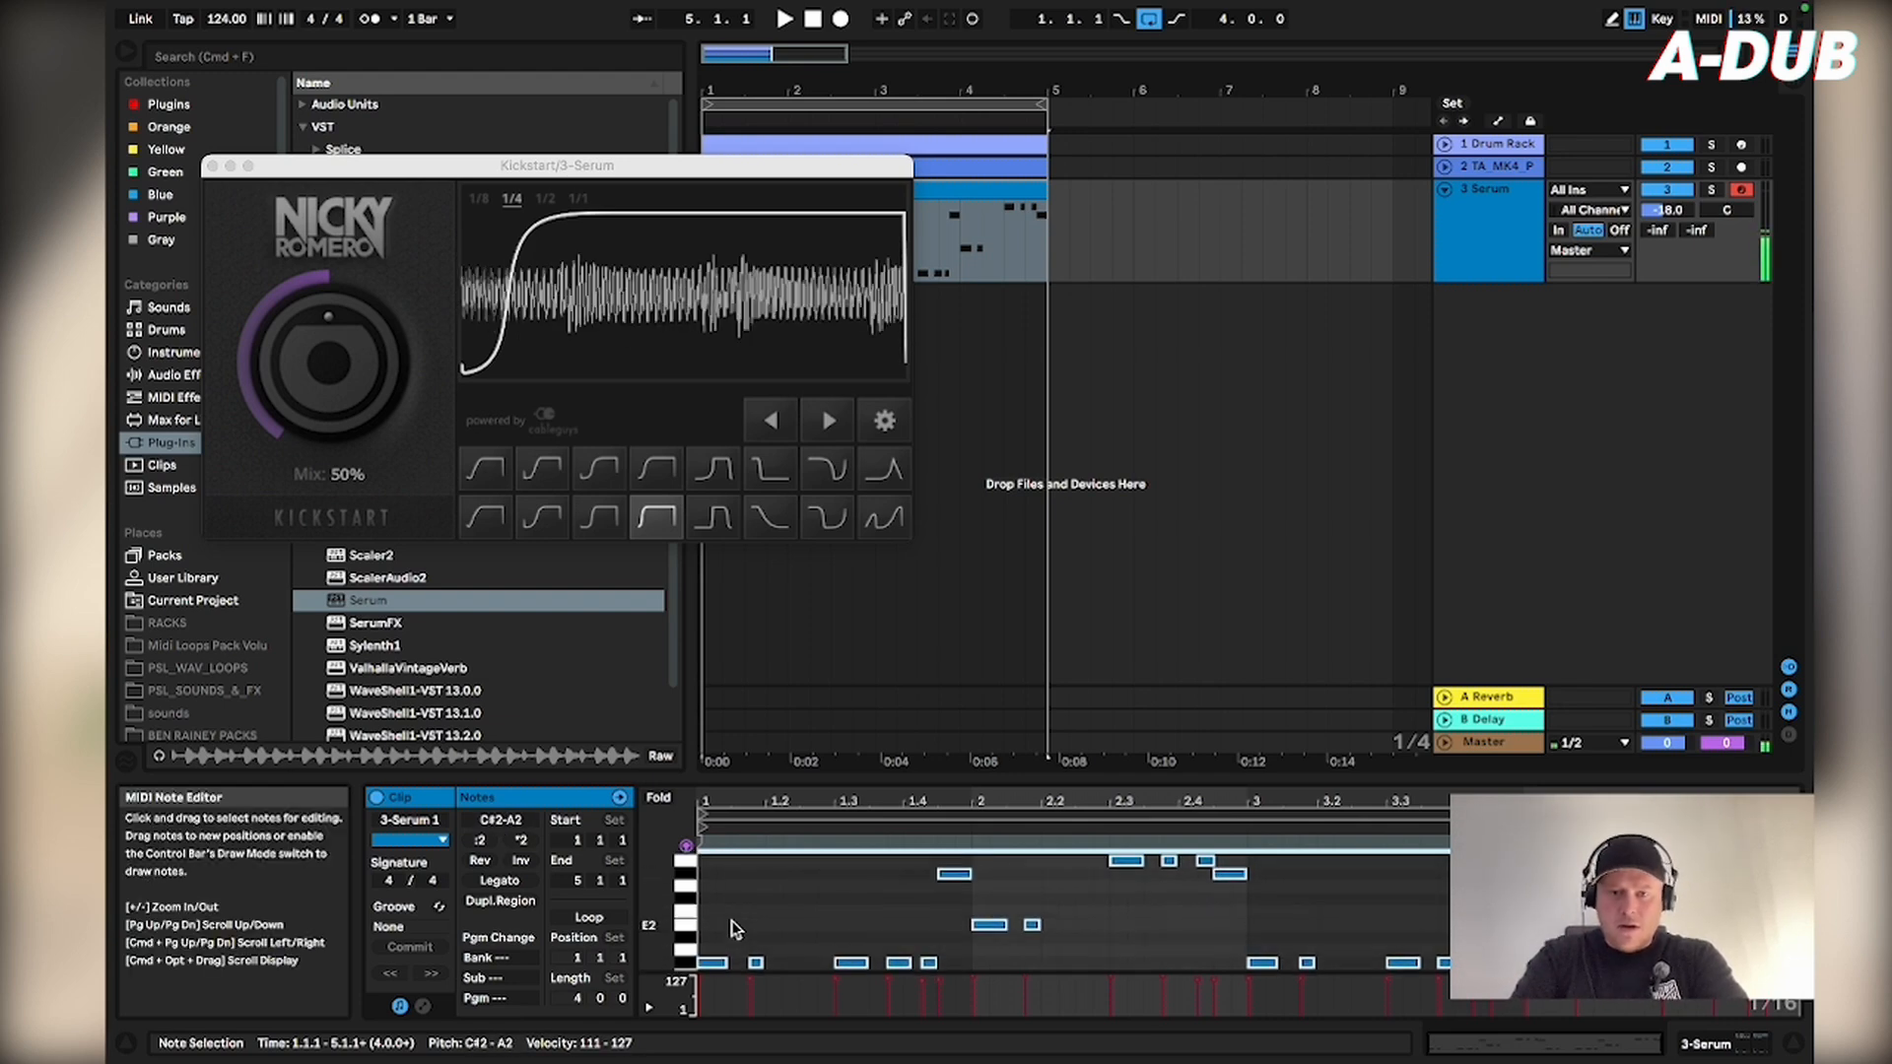
{"action": "key", "text": "Down"}
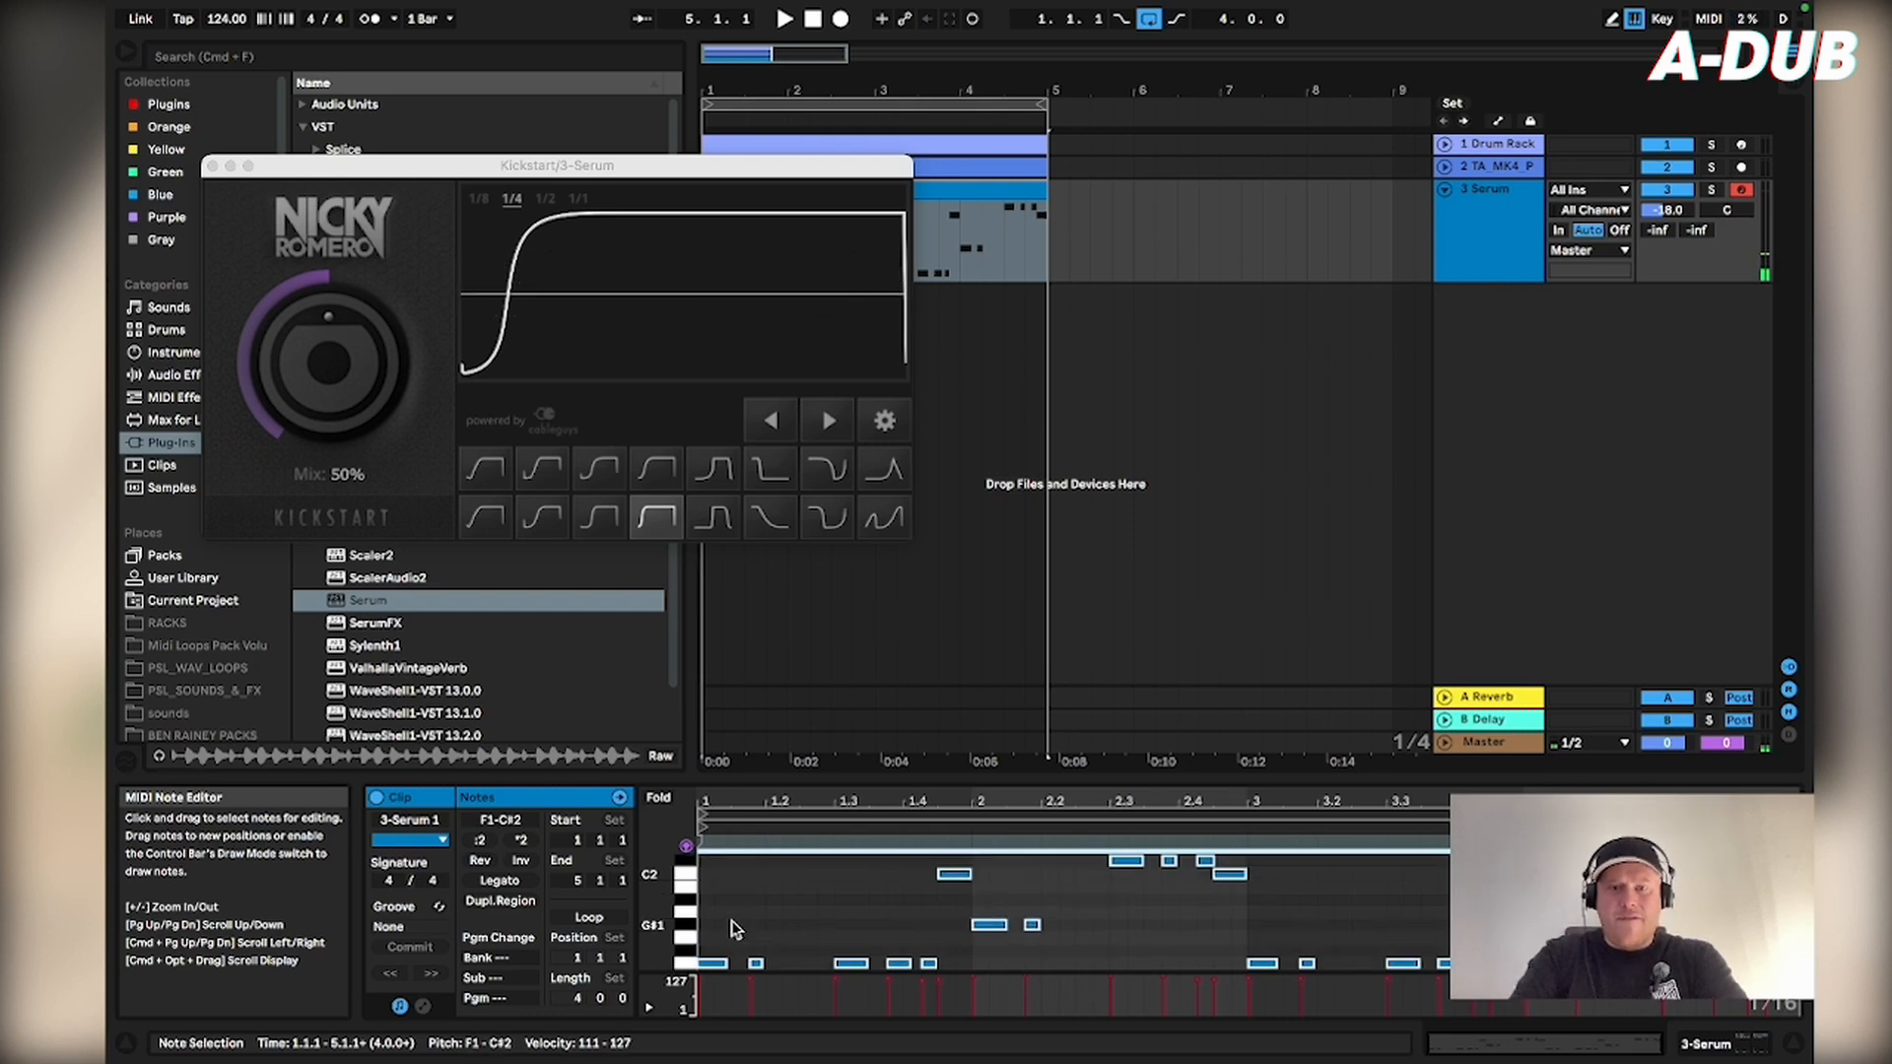
{"action": "key", "text": "space"}
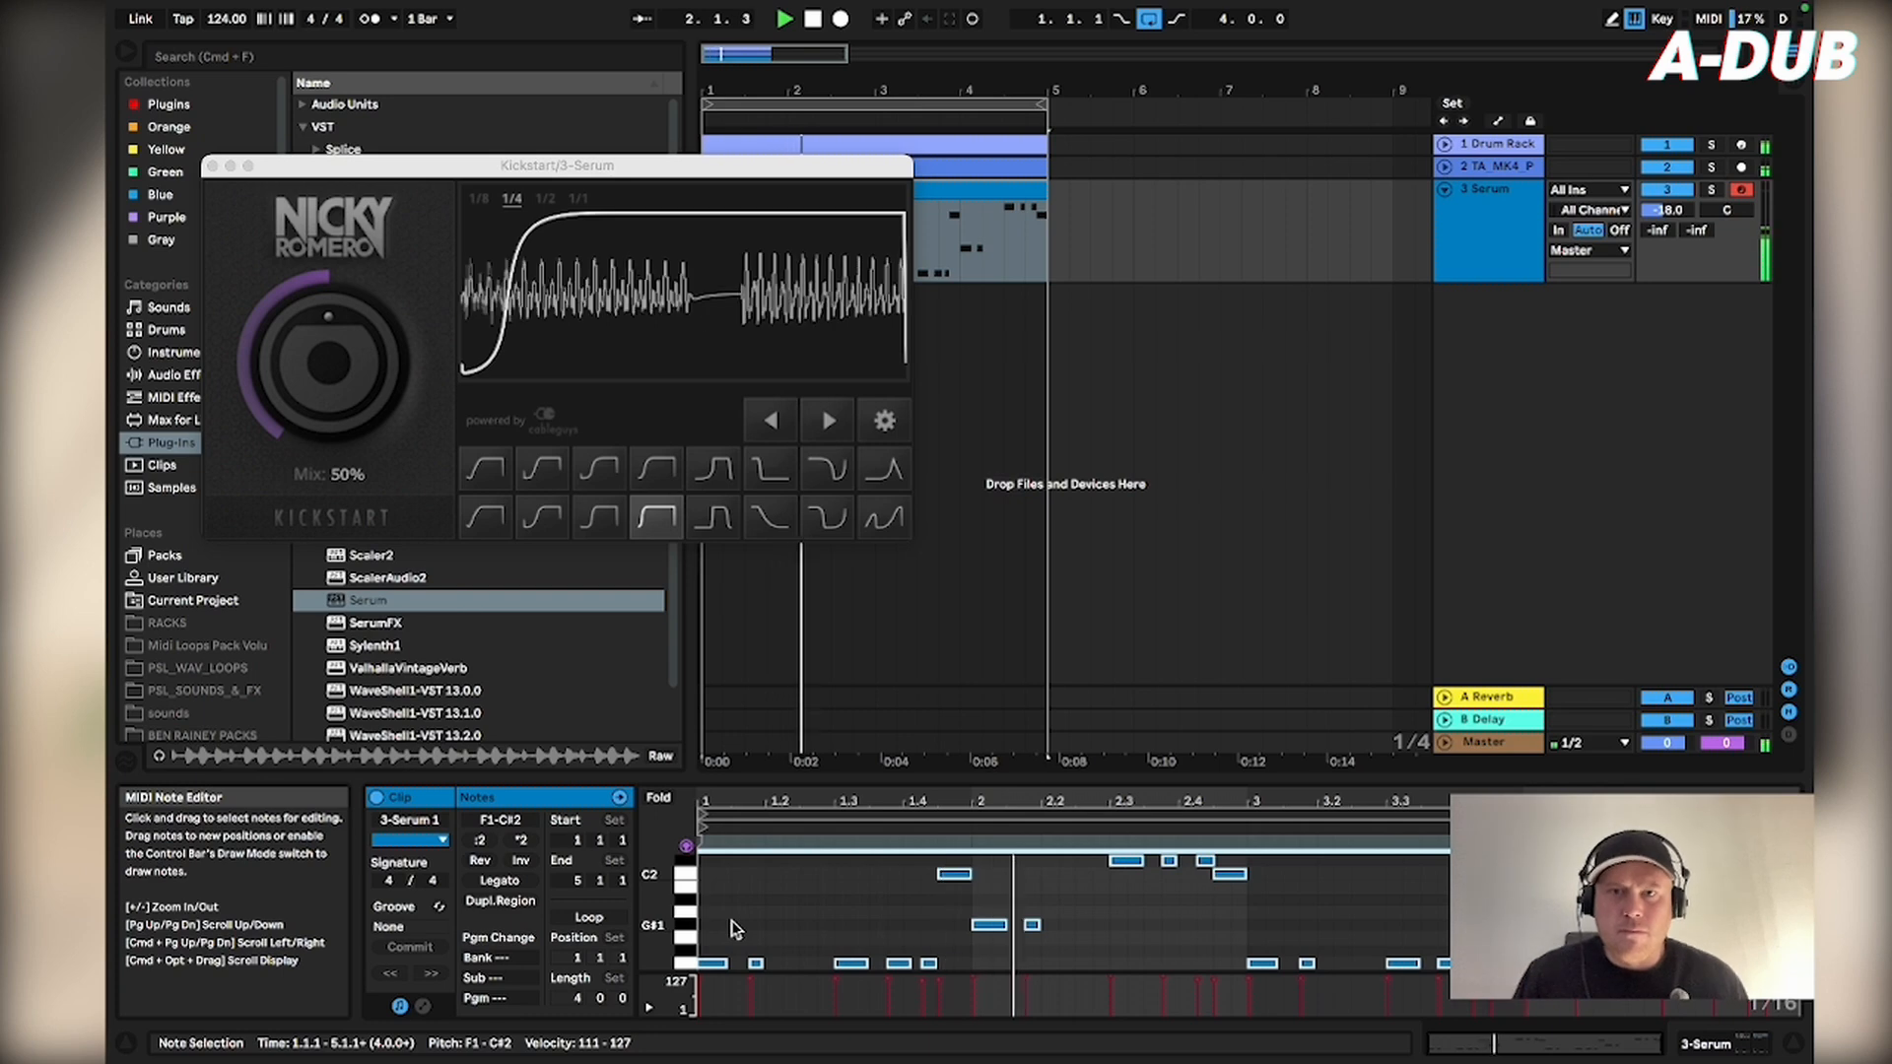
{"action": "key", "text": "space"}
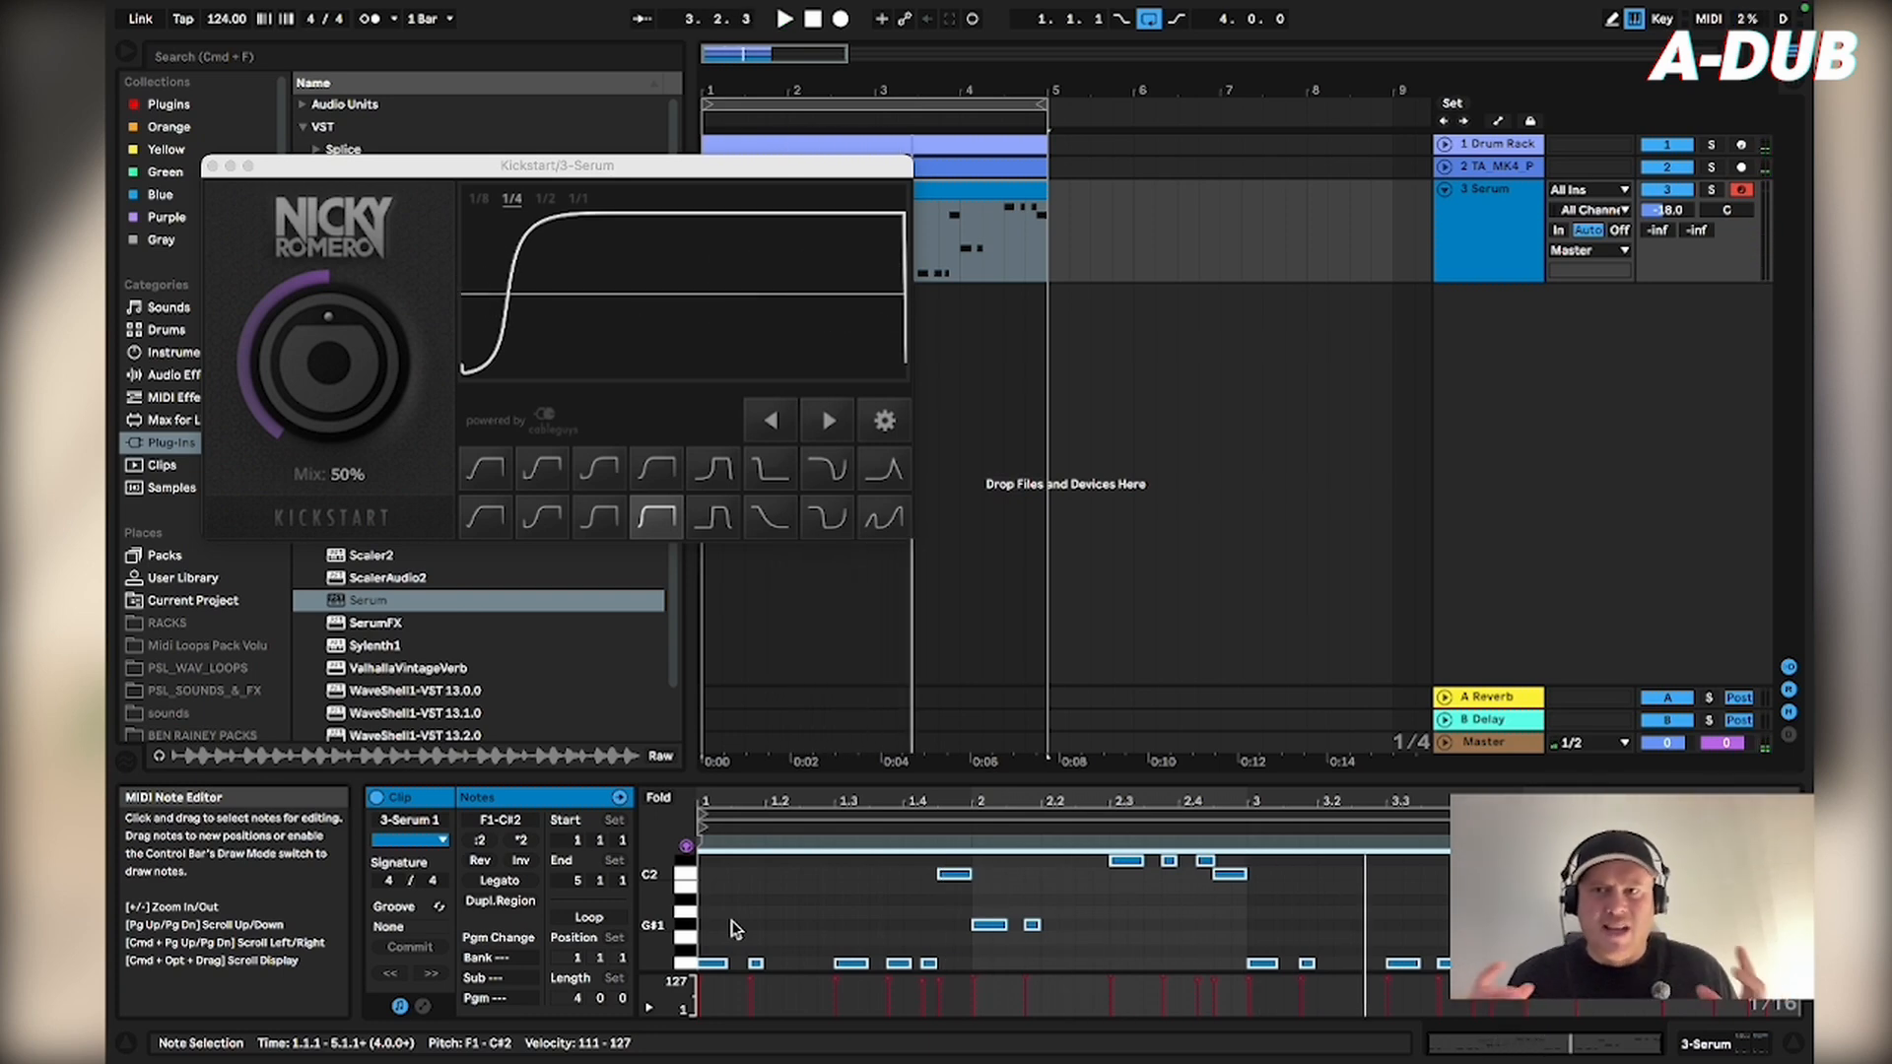